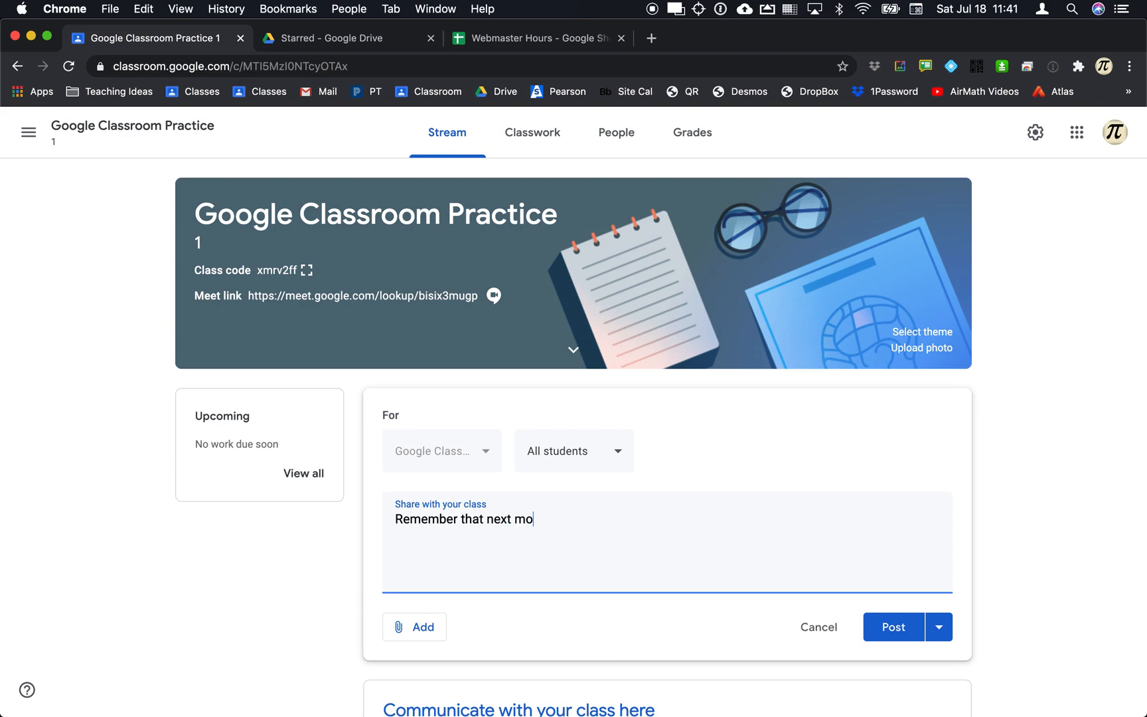
Finish the 'Remember that next monday is vacation' announcement for all students and post it.
{"action": "type", "text": "nday is cvac"}
{"action": "type", "text": "actio"}
{"action": "type", "text": "ion"}
{"action": "left_click", "coordinate": [480, 460]}
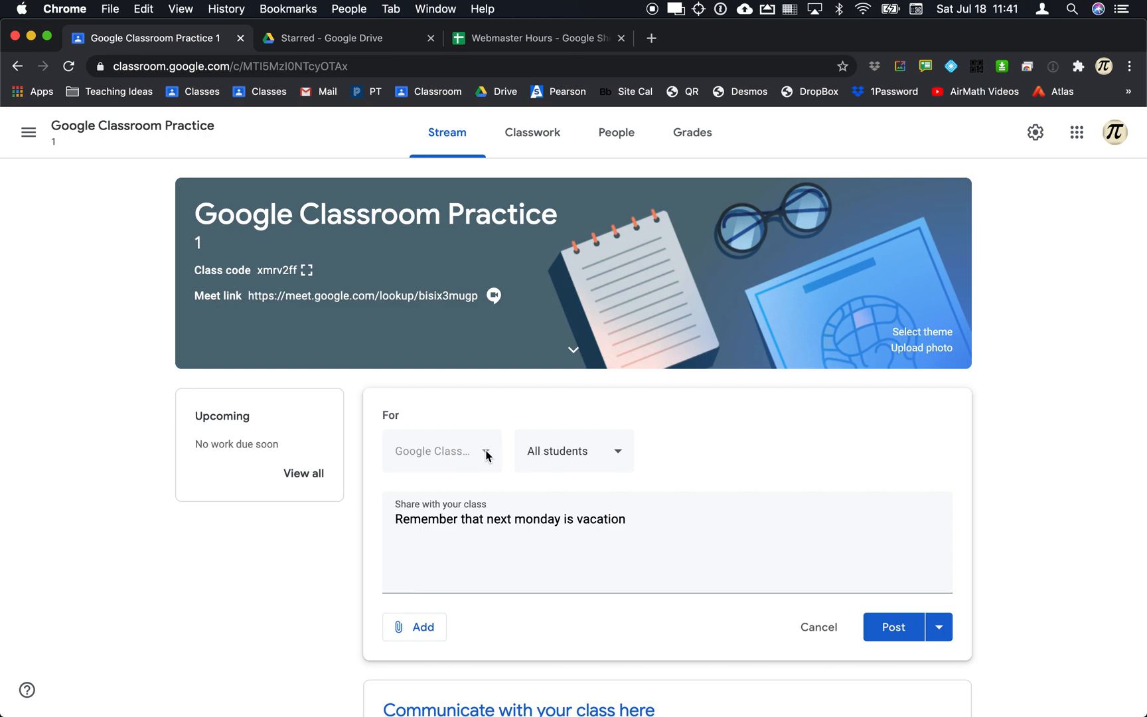
{"action": "left_click", "coordinate": [618, 462]}
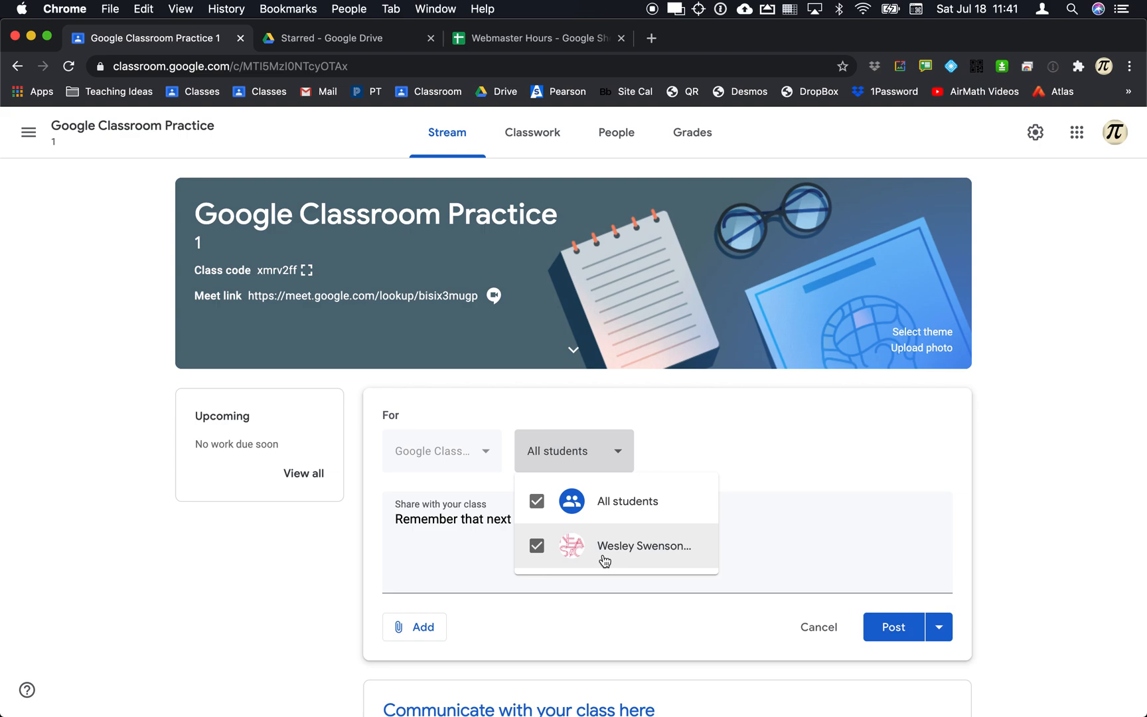
{"action": "left_click", "coordinate": [470, 556]}
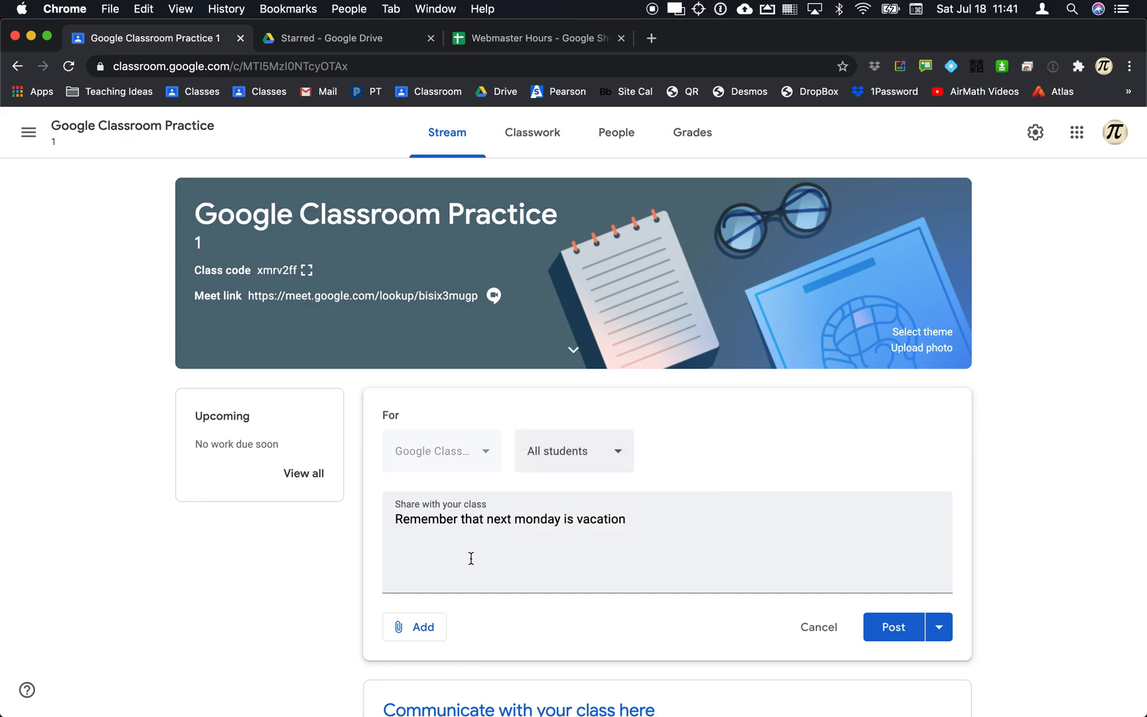
{"action": "left_click", "coordinate": [420, 626]}
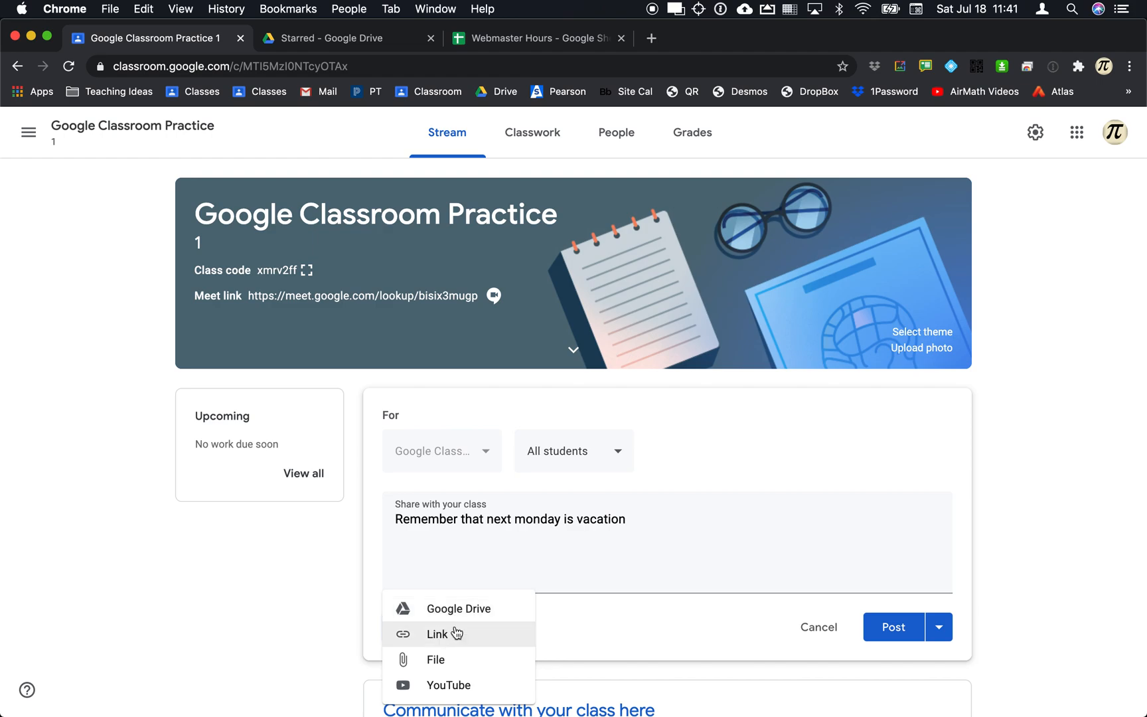
{"action": "left_click", "coordinate": [891, 640]}
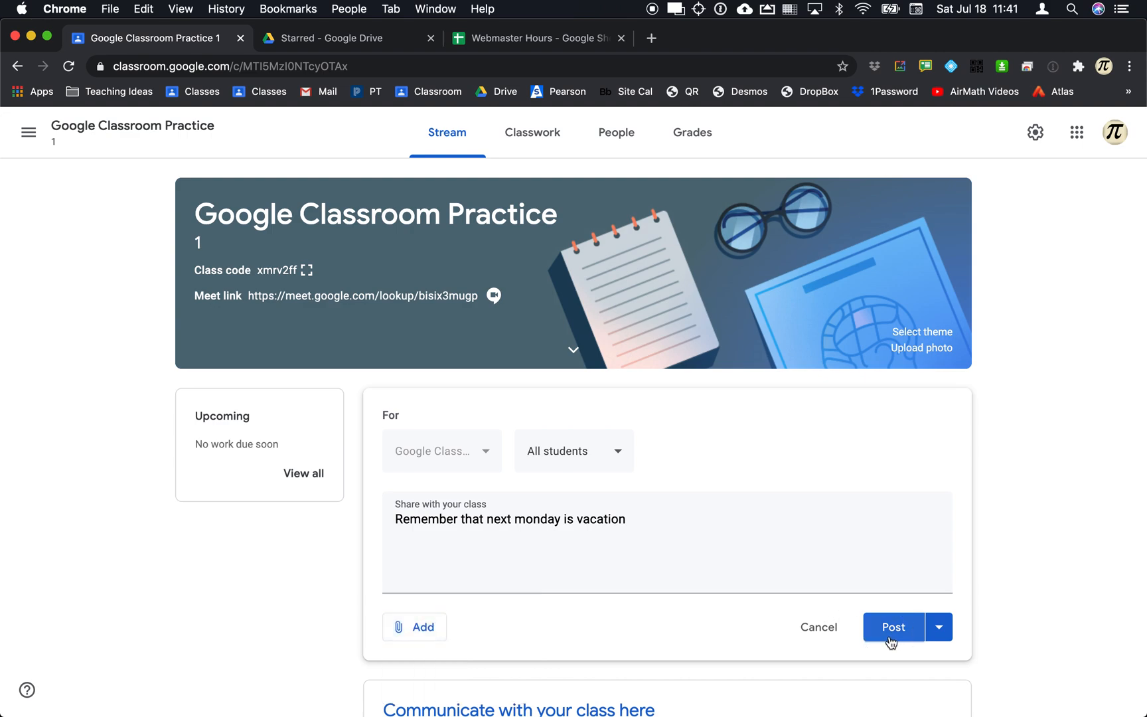
{"action": "left_click", "coordinate": [908, 634]}
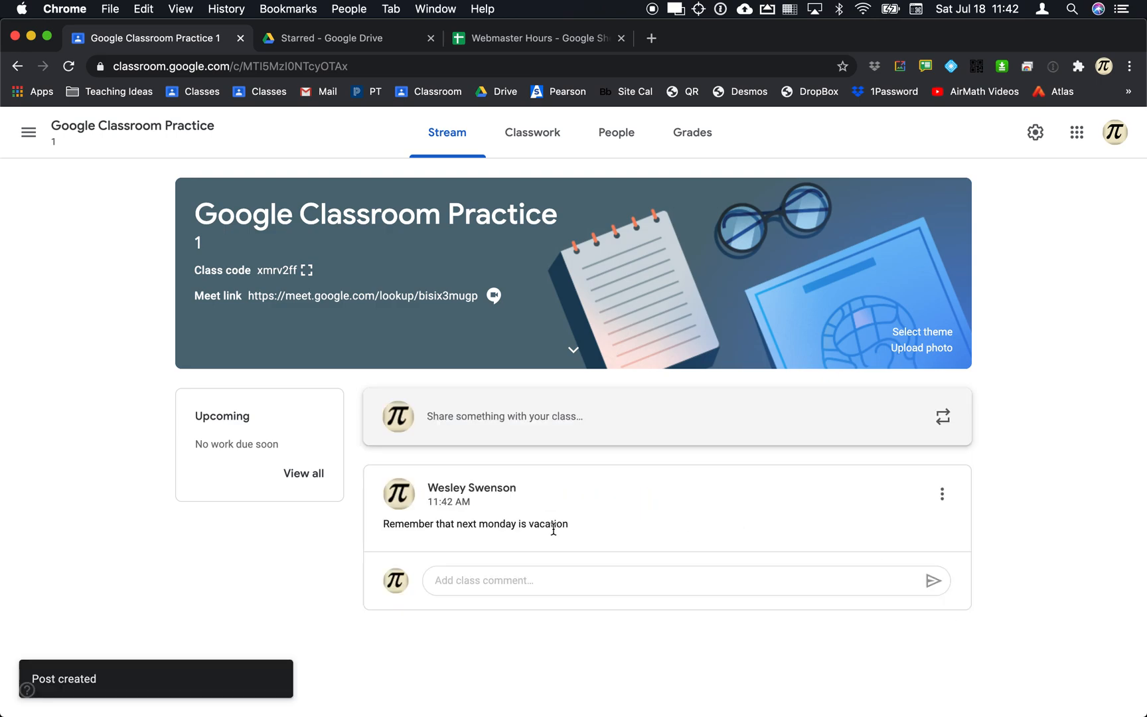
Reload the student's stream to confirm the vacation announcement appears, then return to the teacher's window.
{"action": "key", "text": "super+Tab"}
{"action": "key", "text": "super+Tab"}
{"action": "key", "text": "super+Tab"}
{"action": "key", "text": "super+r"}
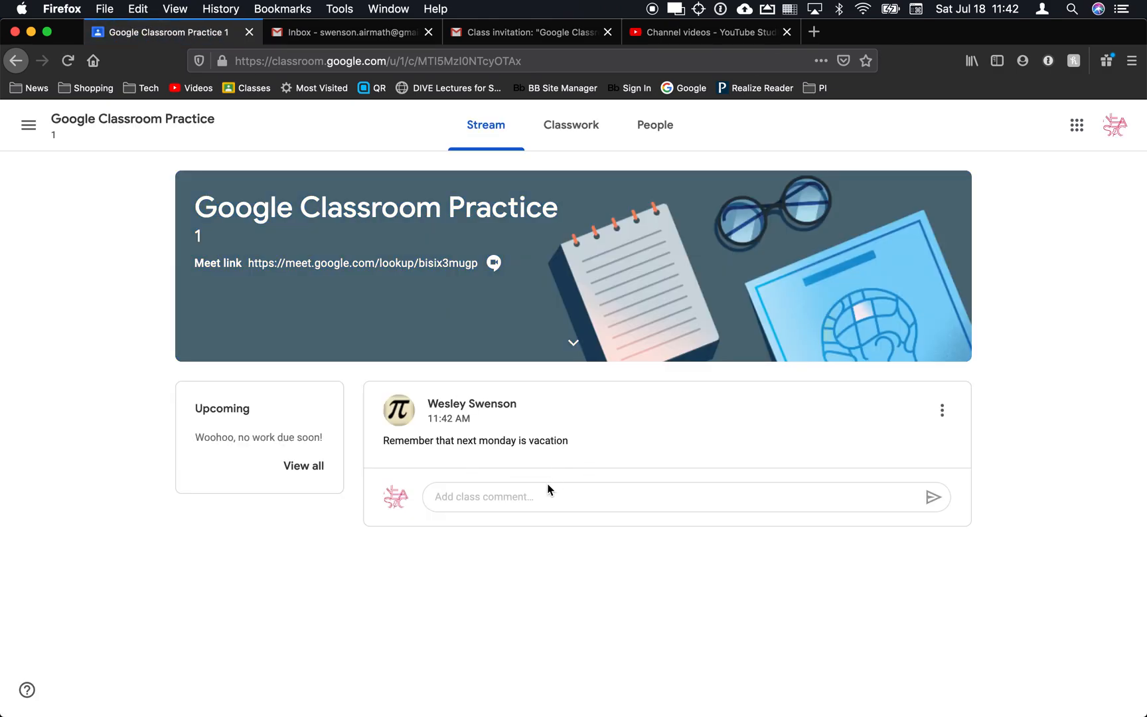
{"action": "left_click", "coordinate": [530, 501]}
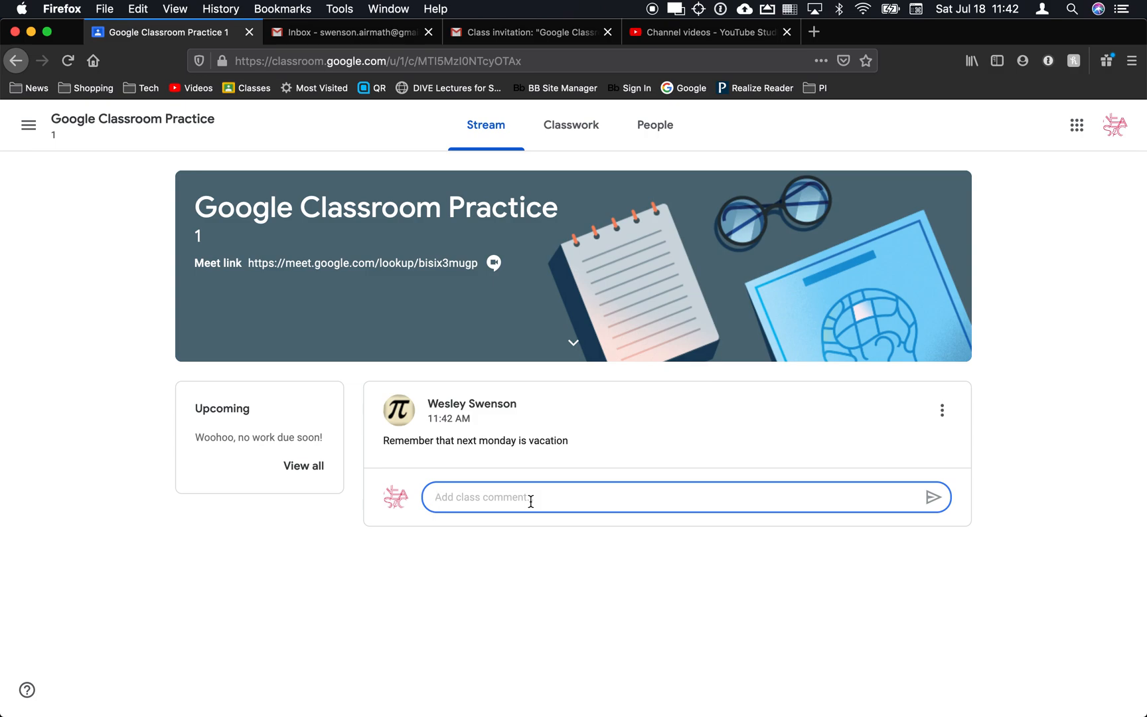
{"action": "key", "text": "super+Tab"}
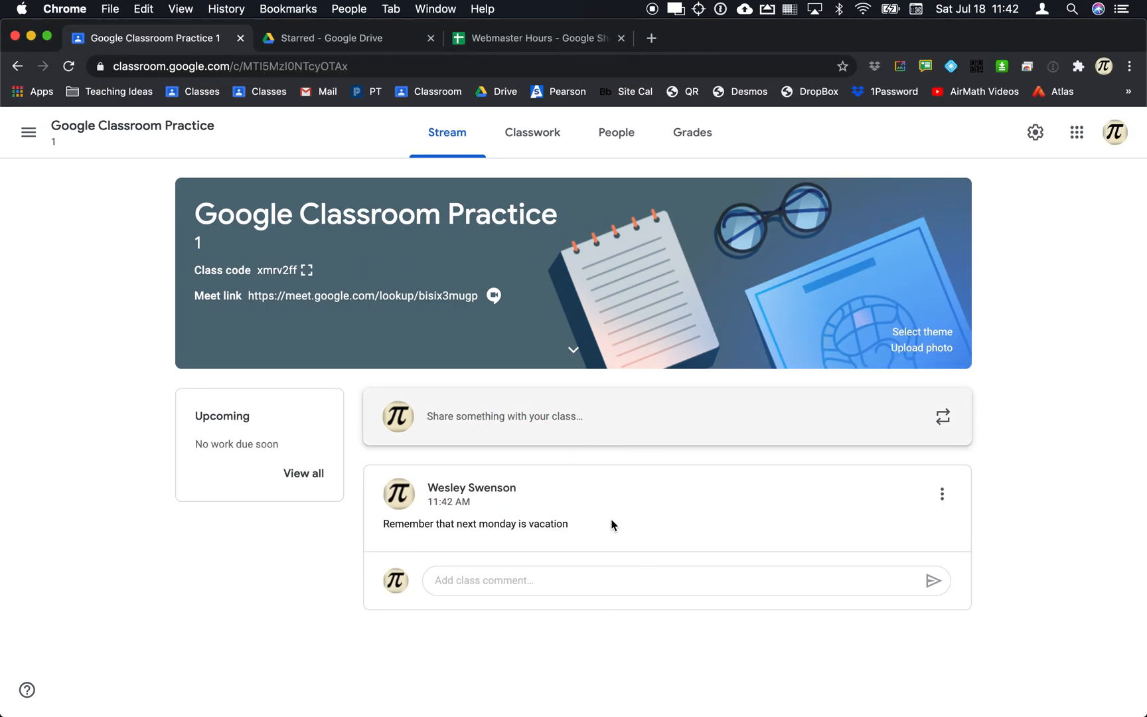
Write a new announcement 'lkj;laksjdf;lk' and save it as a draft.
{"action": "left_click", "coordinate": [530, 422]}
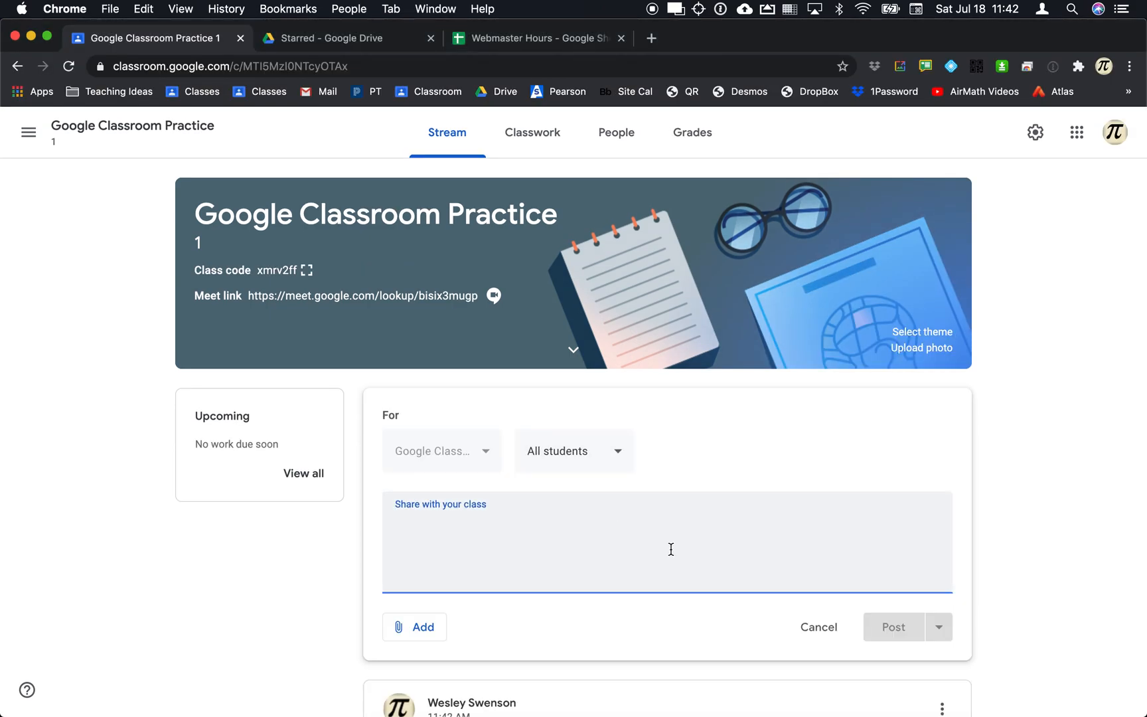
{"action": "type", "text": "lkj;laksjdf;lk"}
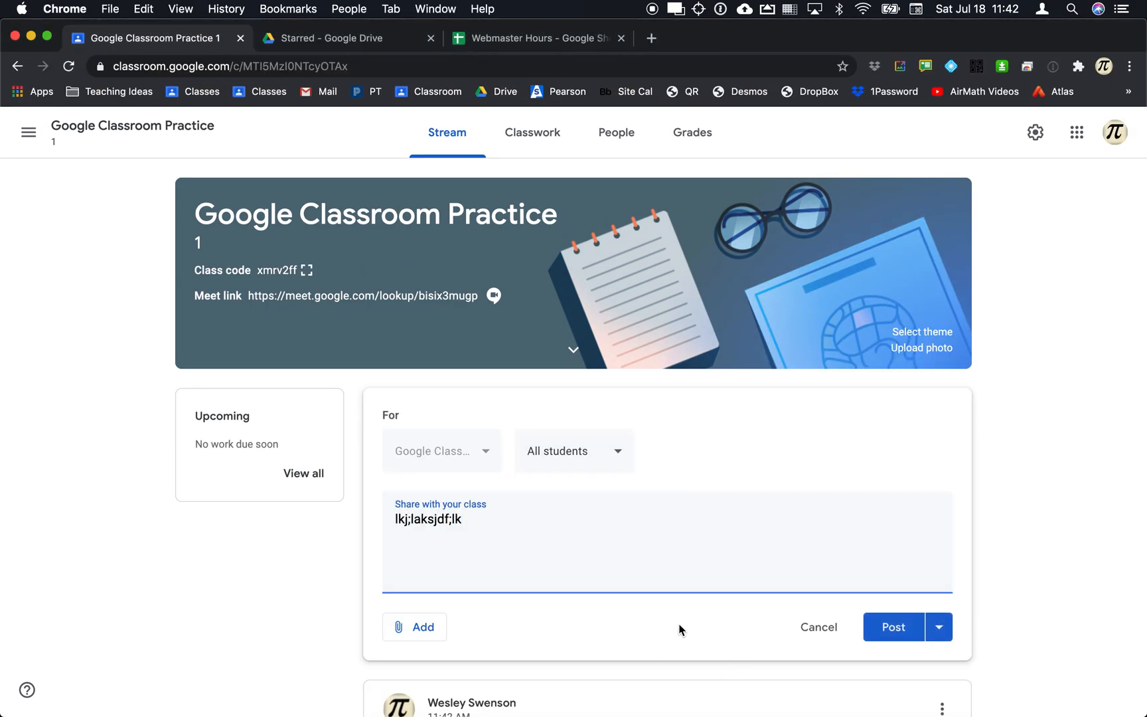
{"action": "left_click", "coordinate": [946, 632]}
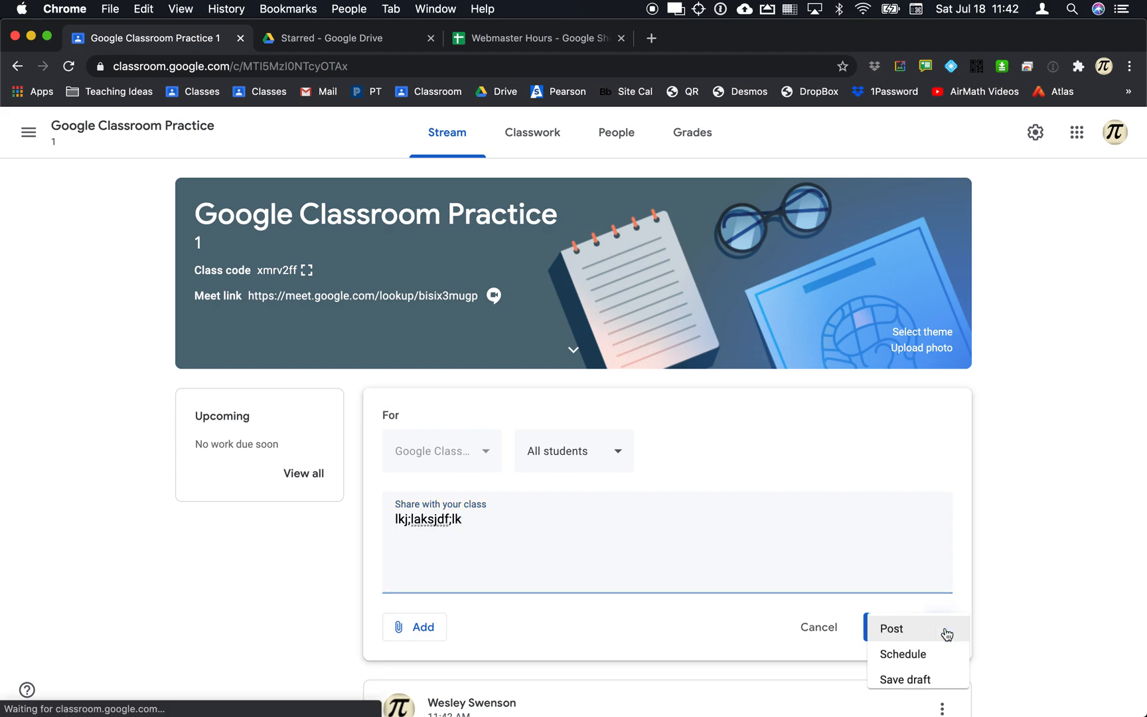
{"action": "left_click", "coordinate": [900, 689]}
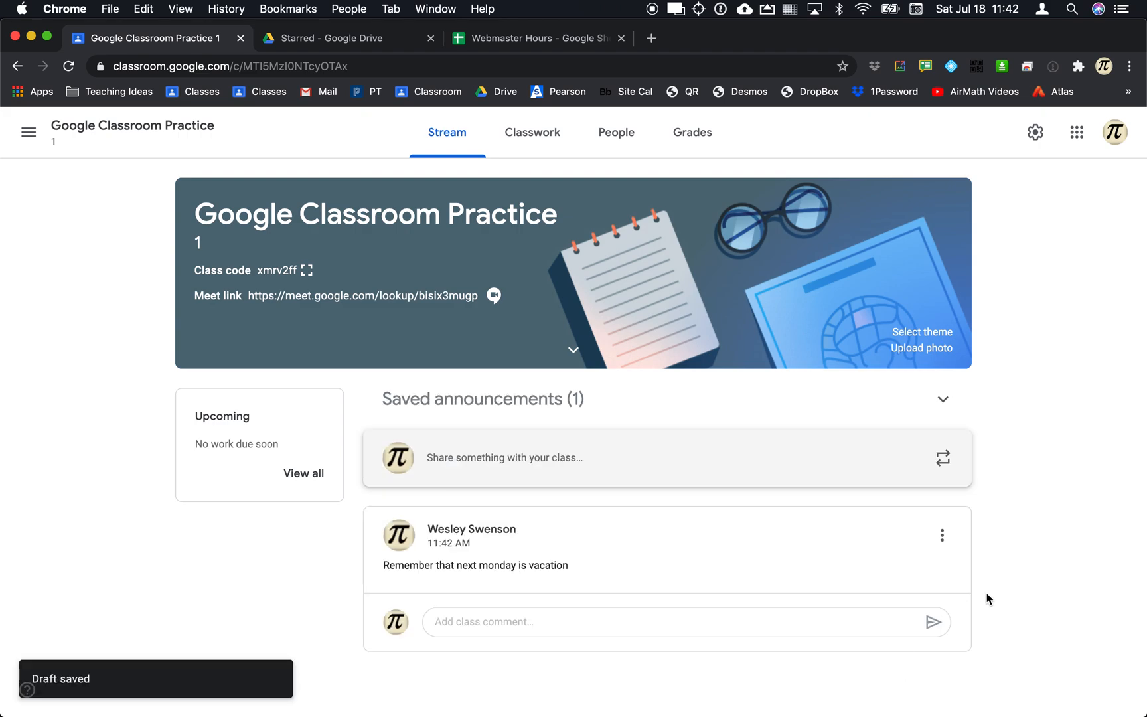
Check that the draft is absent from the student's stream, then show Saved announcements.
{"action": "key", "text": "super+Tab"}
{"action": "key", "text": "super+r"}
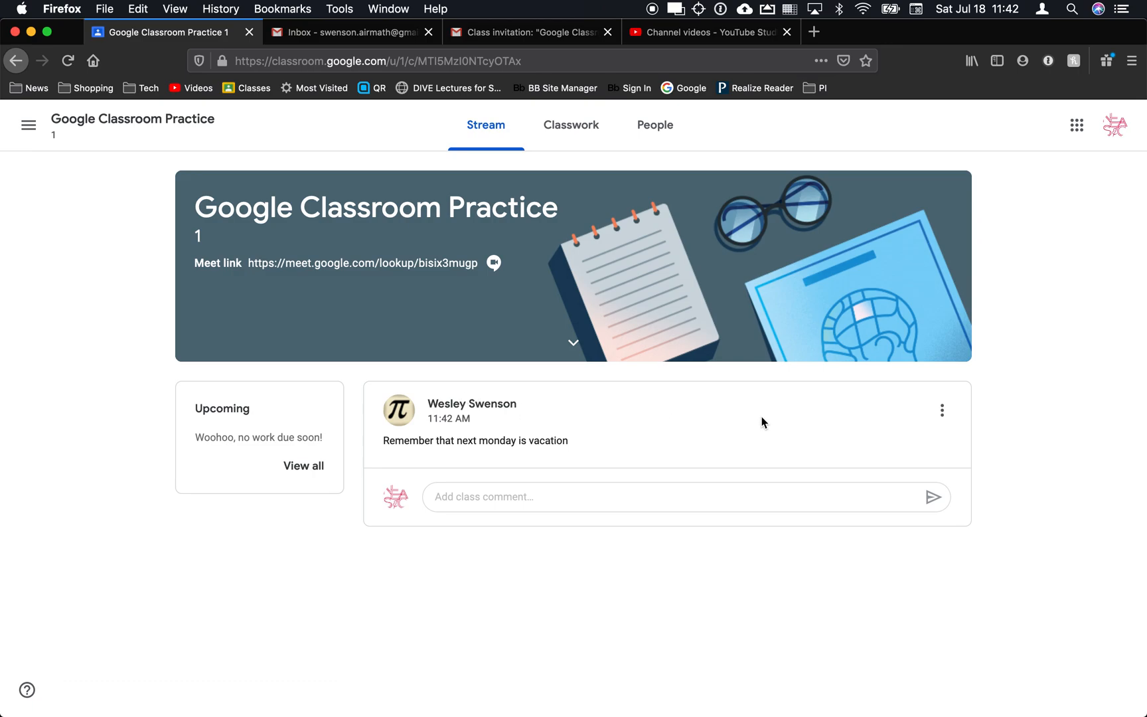
{"action": "key", "text": "super+Tab"}
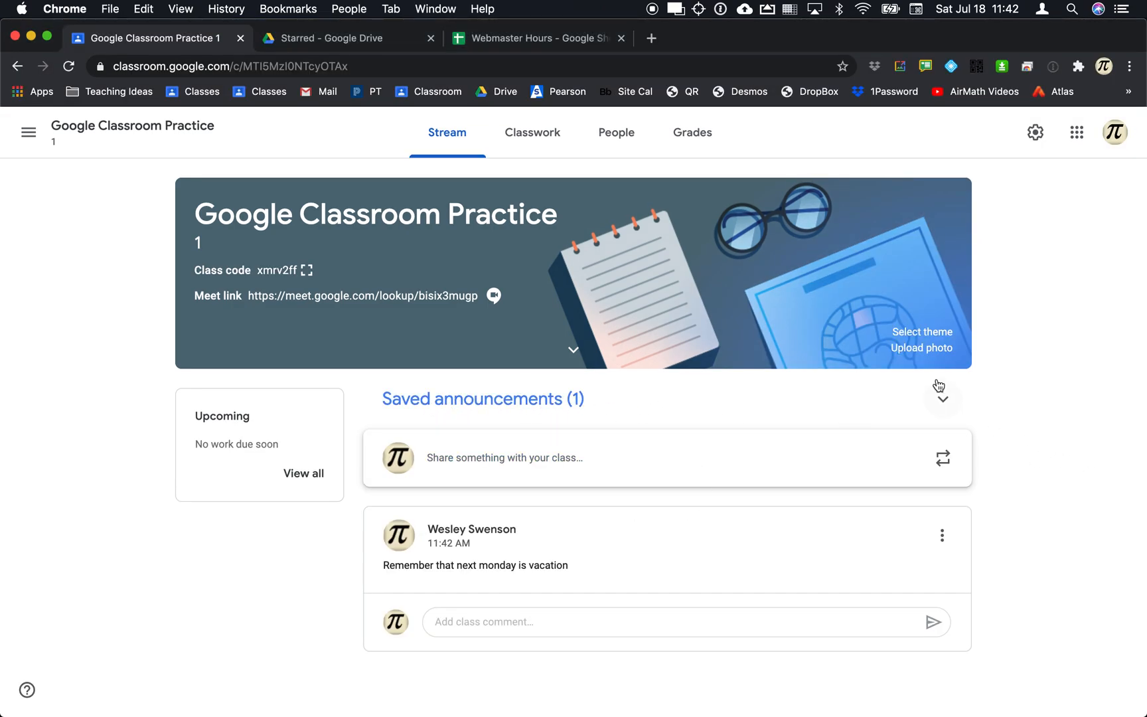
{"action": "left_click", "coordinate": [943, 399]}
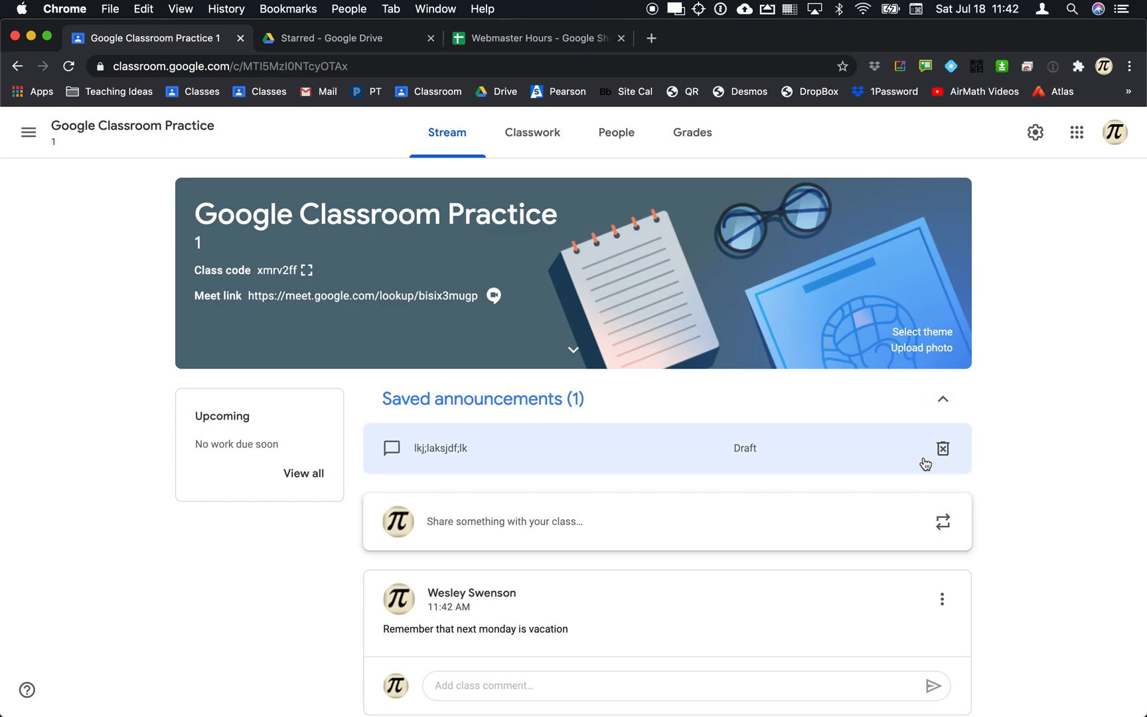
Schedule the draft announcement to post on Jul 20, 2020 at 8:00 AM.
{"action": "left_click", "coordinate": [723, 449]}
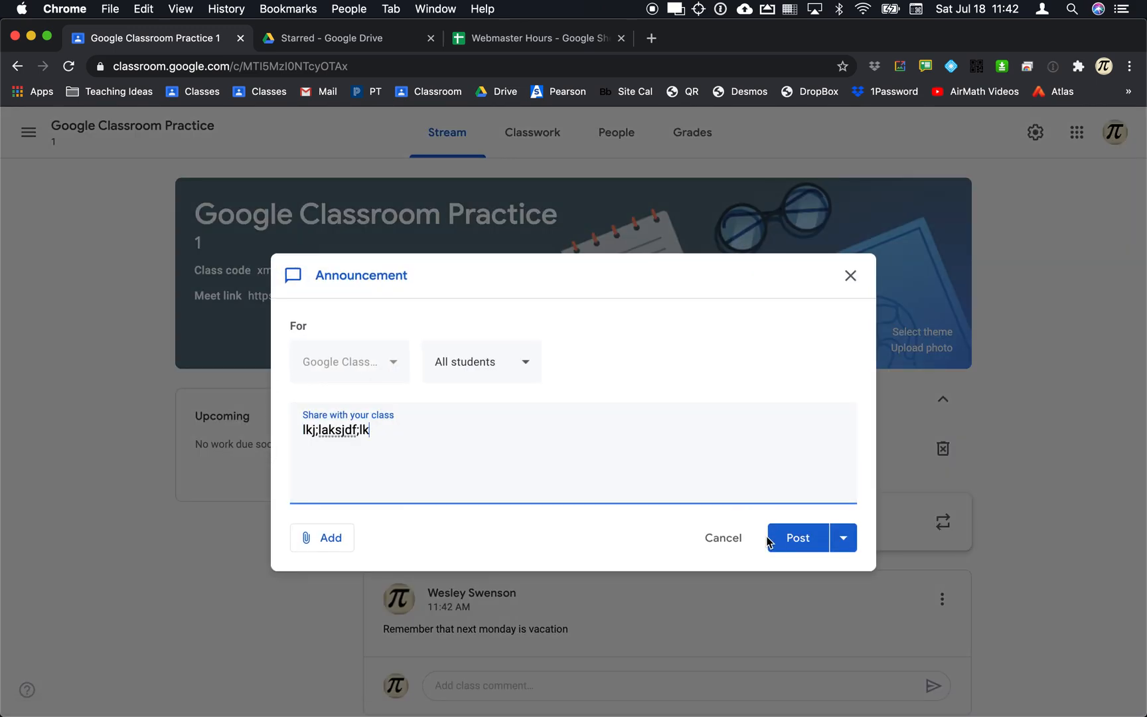
{"action": "left_click", "coordinate": [840, 544]}
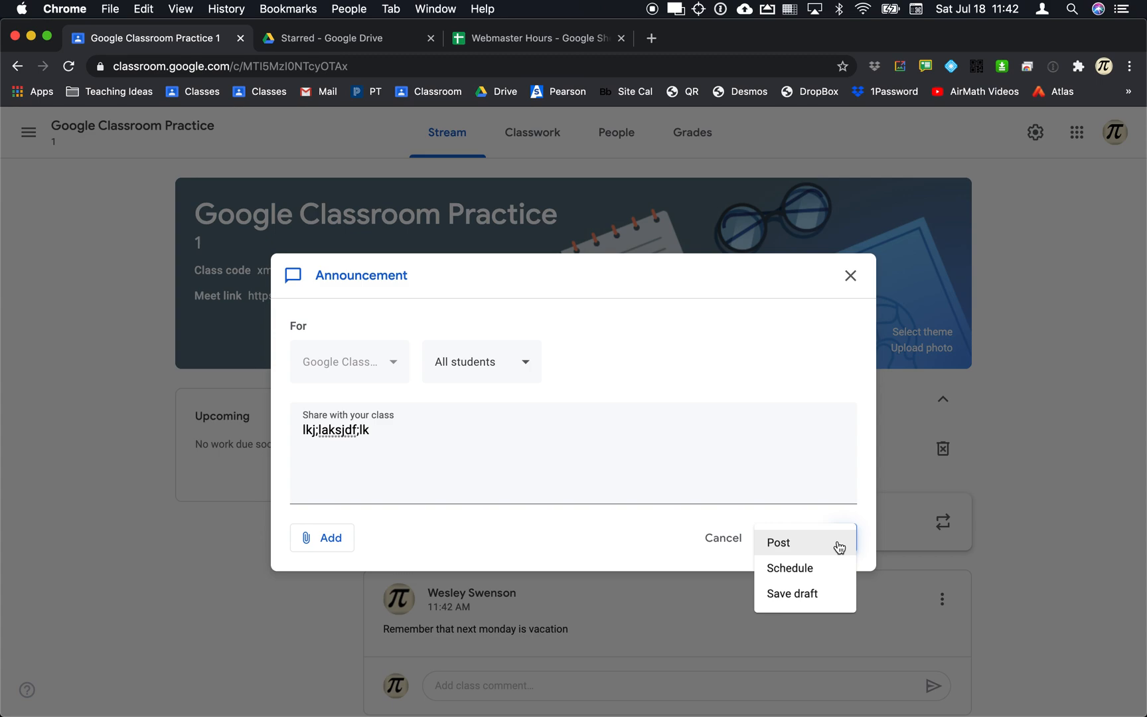
{"action": "left_click", "coordinate": [800, 568]}
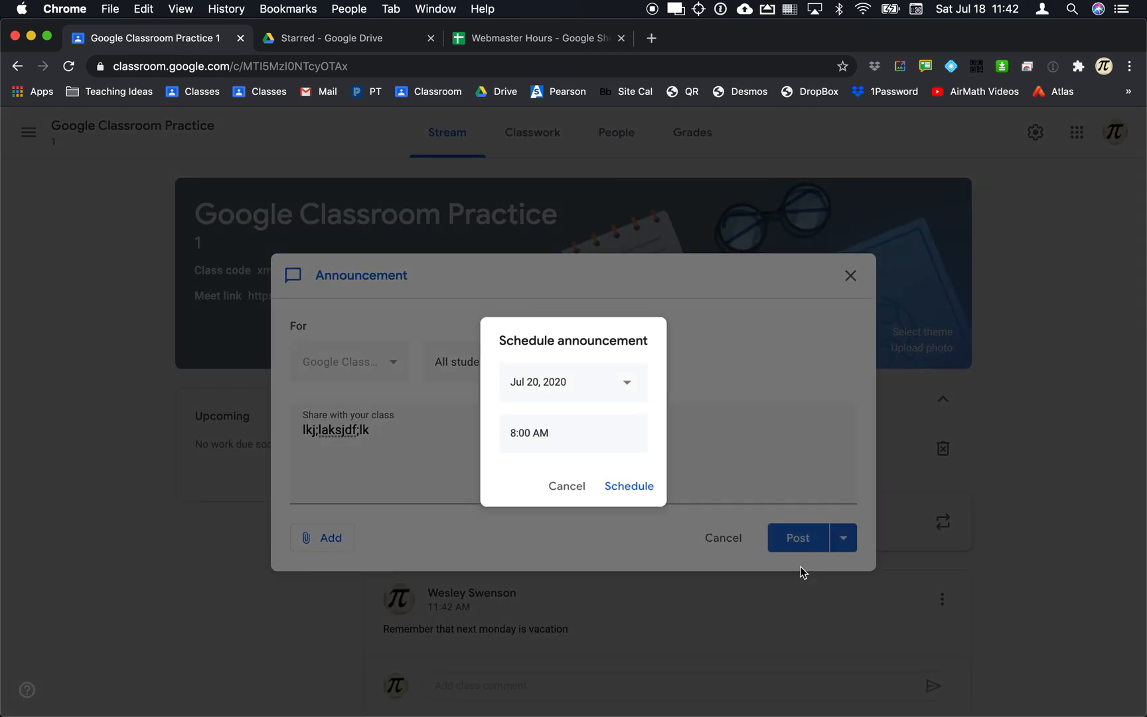
{"action": "left_click", "coordinate": [611, 393]}
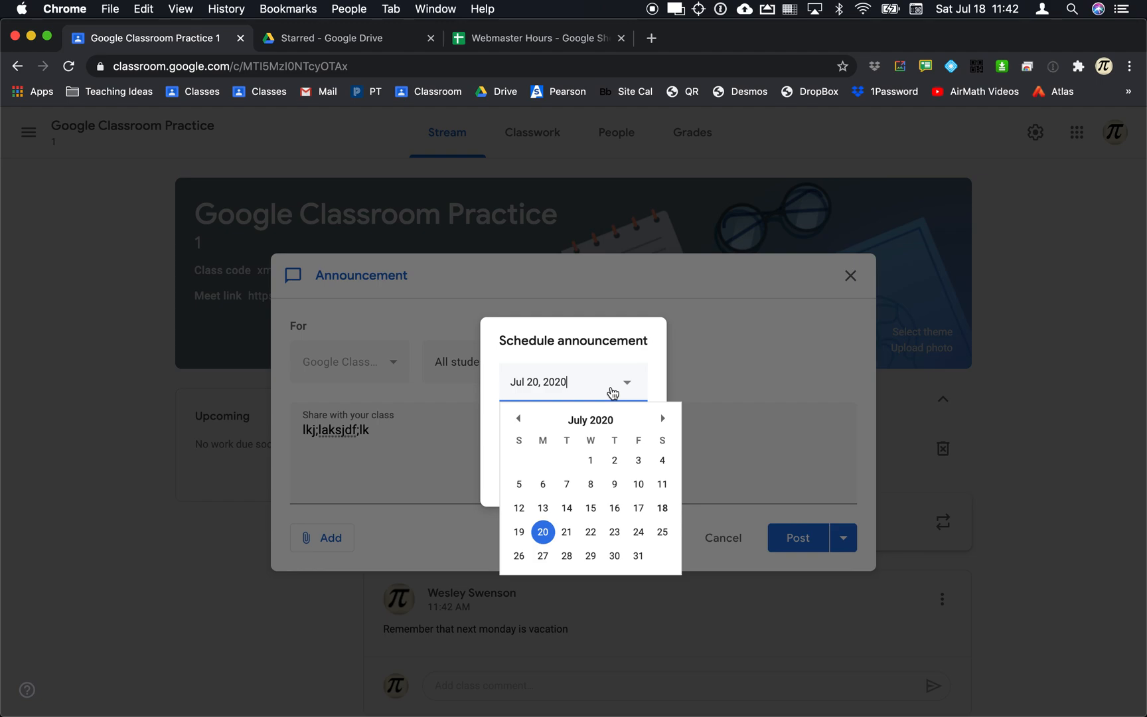
{"action": "left_click", "coordinate": [543, 533]}
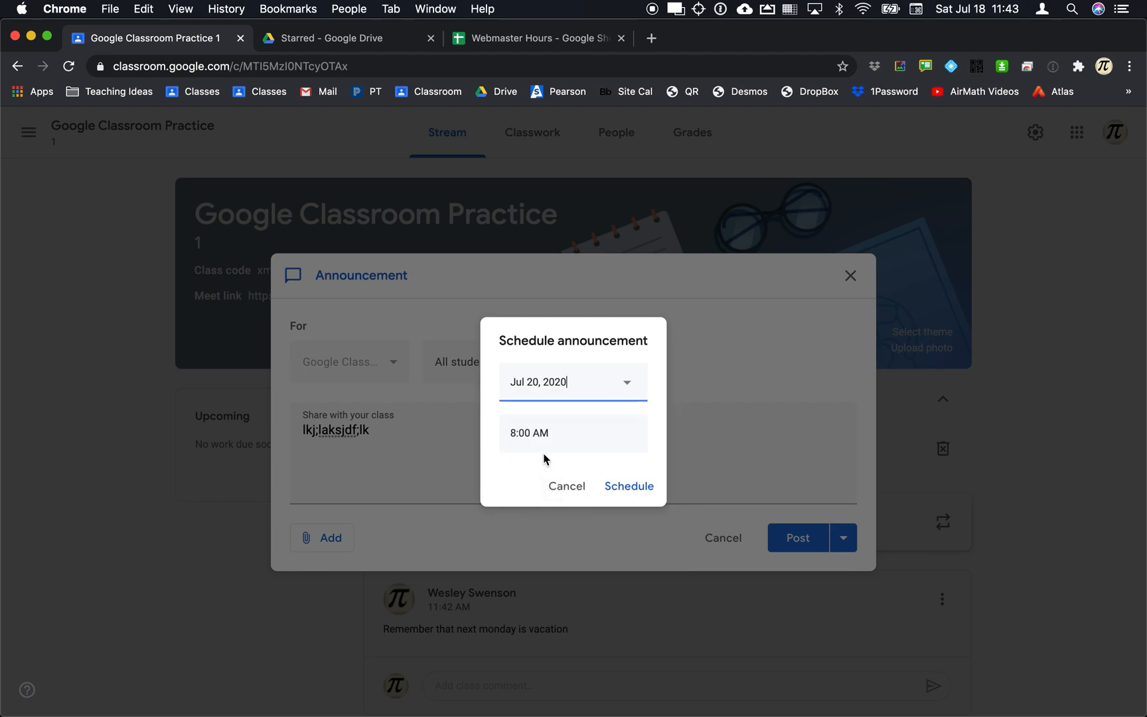
{"action": "left_click", "coordinate": [617, 490]}
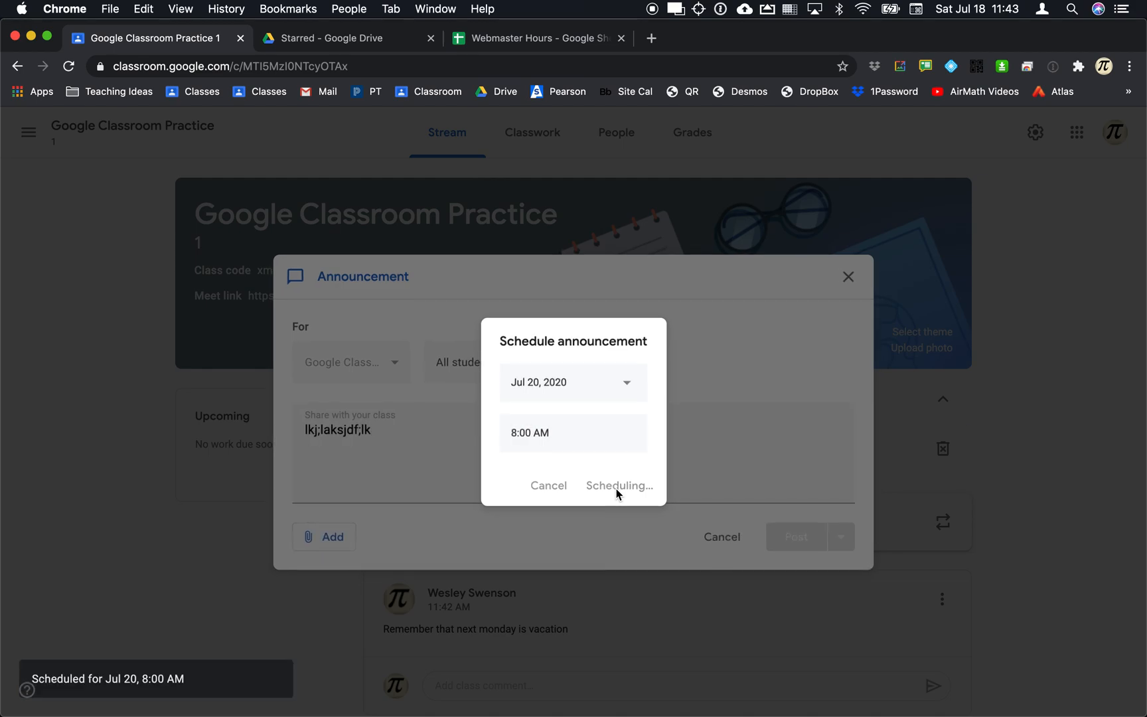
{"action": "scroll", "coordinate": [618, 495], "scroll_direction": "down", "scroll_amount": 1}
{"action": "key", "text": "Tab"}
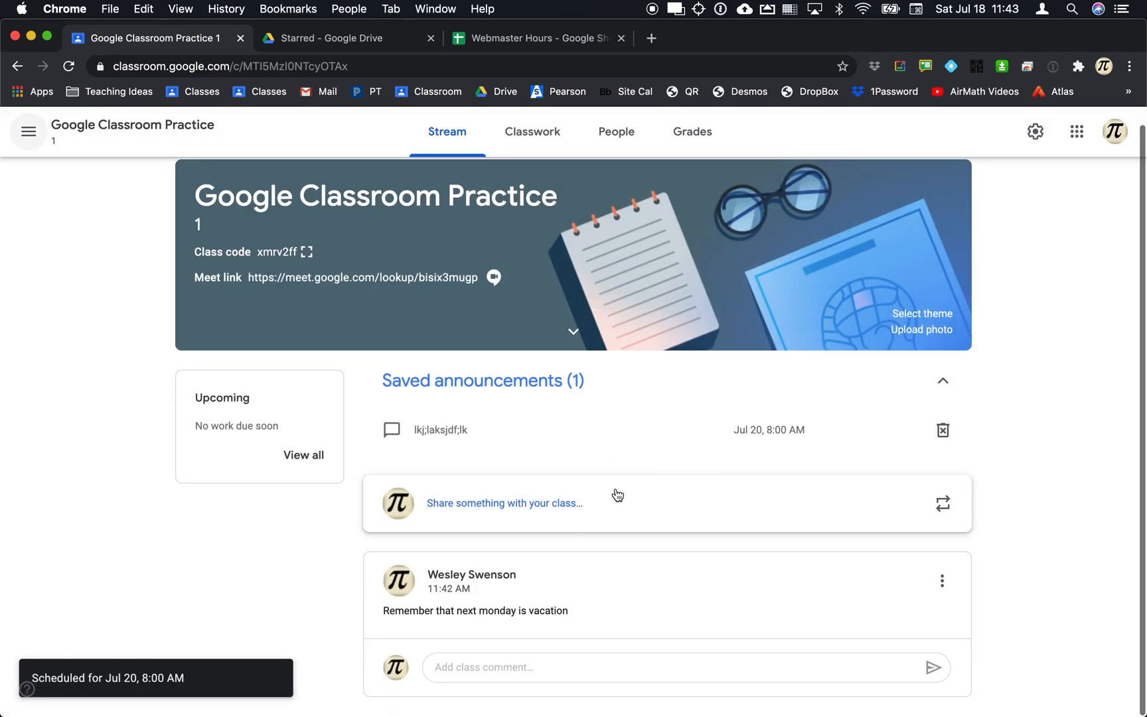
{"action": "key", "text": "super+Tab"}
{"action": "key", "text": "super+Tab"}
{"action": "key", "text": "shift+super+Tab"}
{"action": "key", "text": "super+r"}
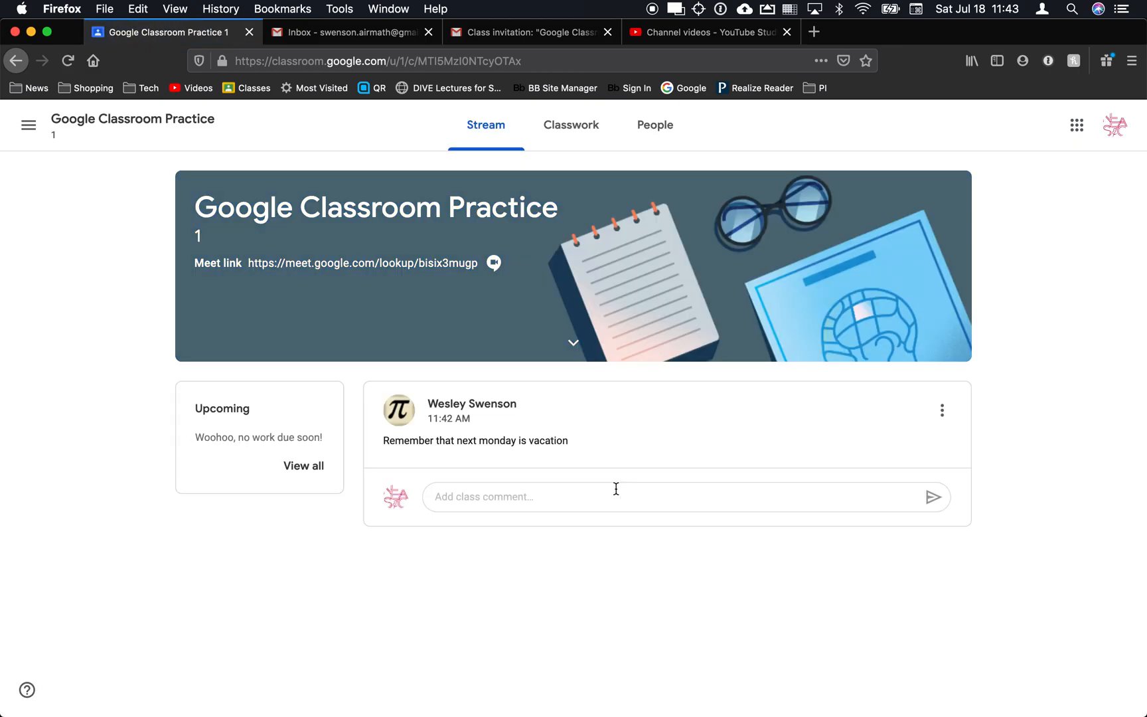
{"action": "key", "text": "super+Tab"}
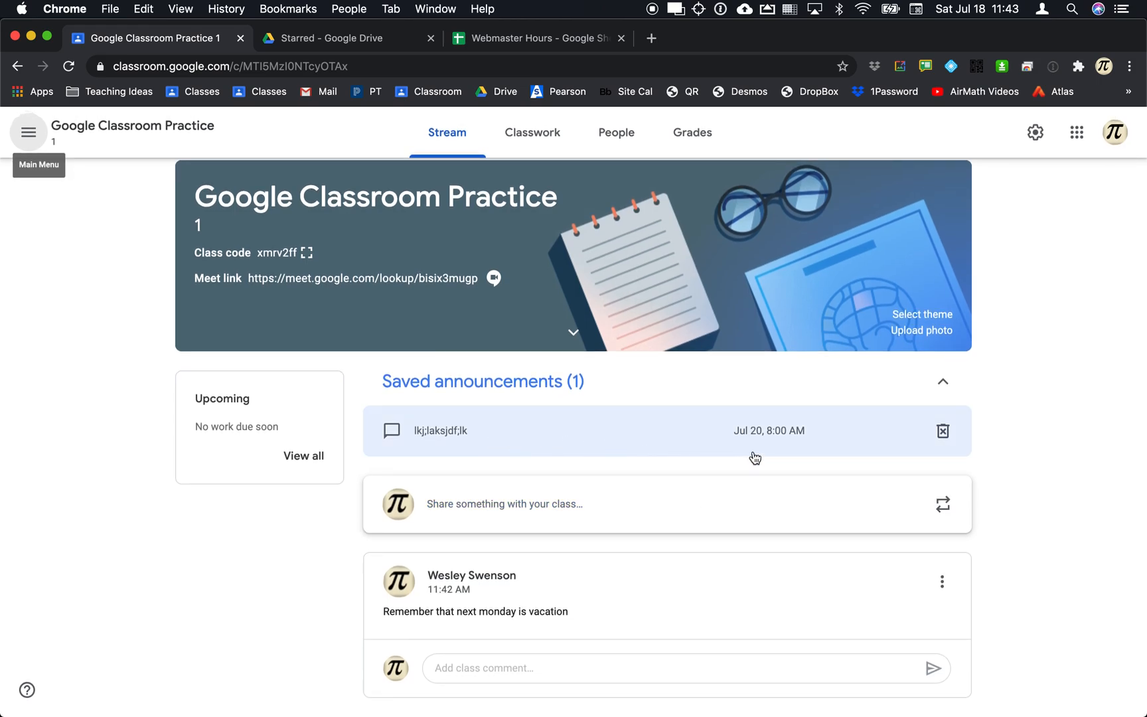
{"action": "left_click", "coordinate": [943, 389]}
{"action": "left_click", "coordinate": [944, 401]}
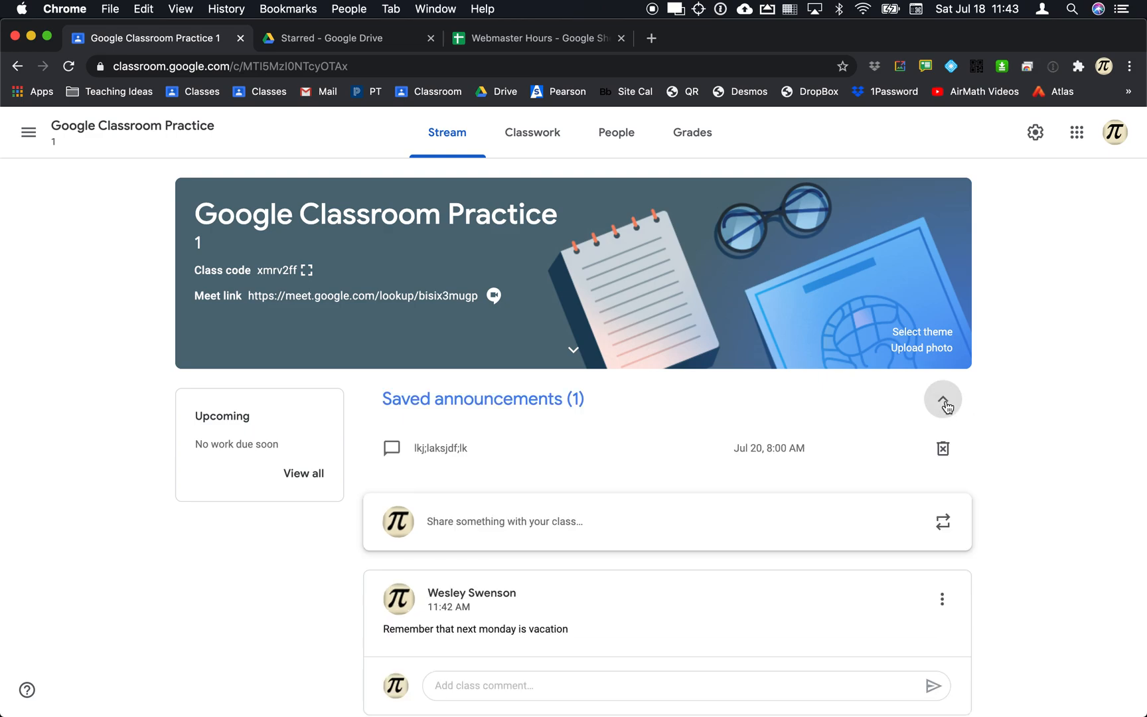
{"action": "left_click", "coordinate": [777, 459]}
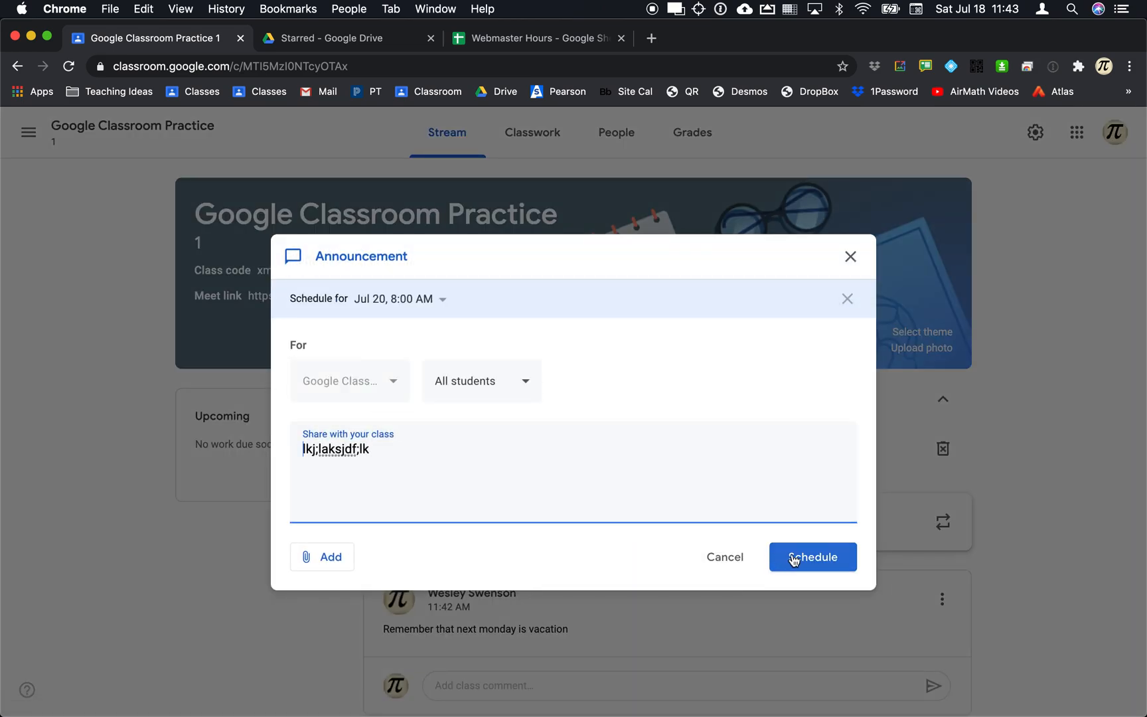
{"action": "left_click", "coordinate": [851, 258]}
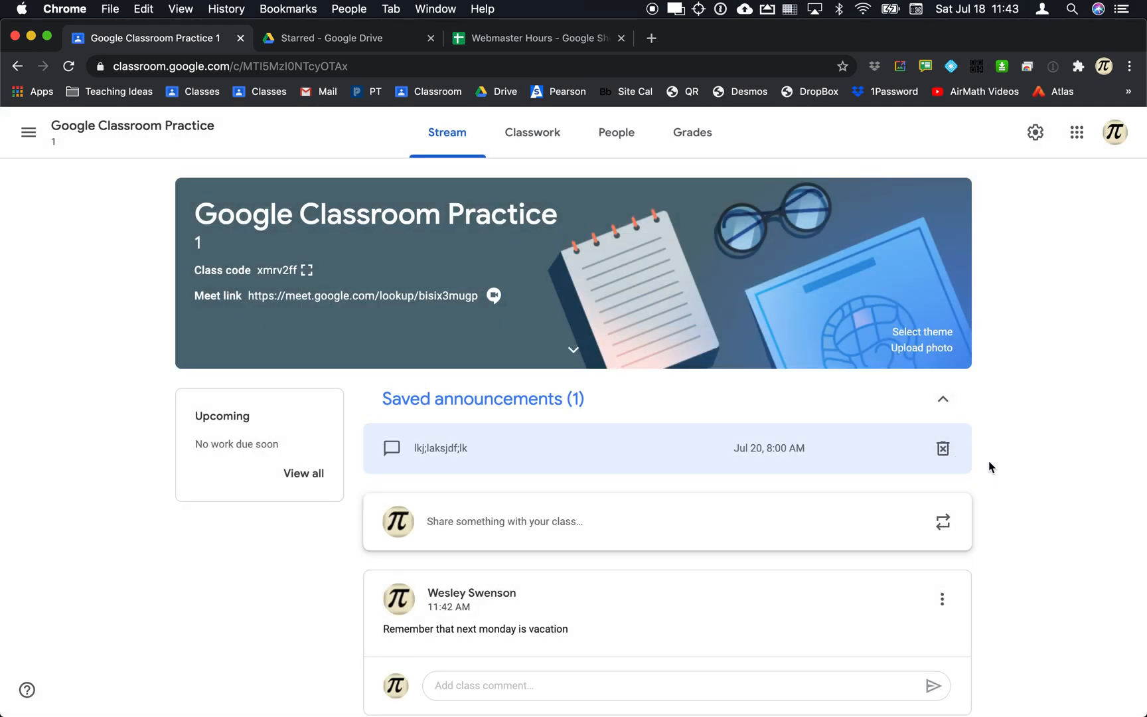
{"action": "scroll", "coordinate": [988, 461], "scroll_direction": "down", "scroll_amount": 1}
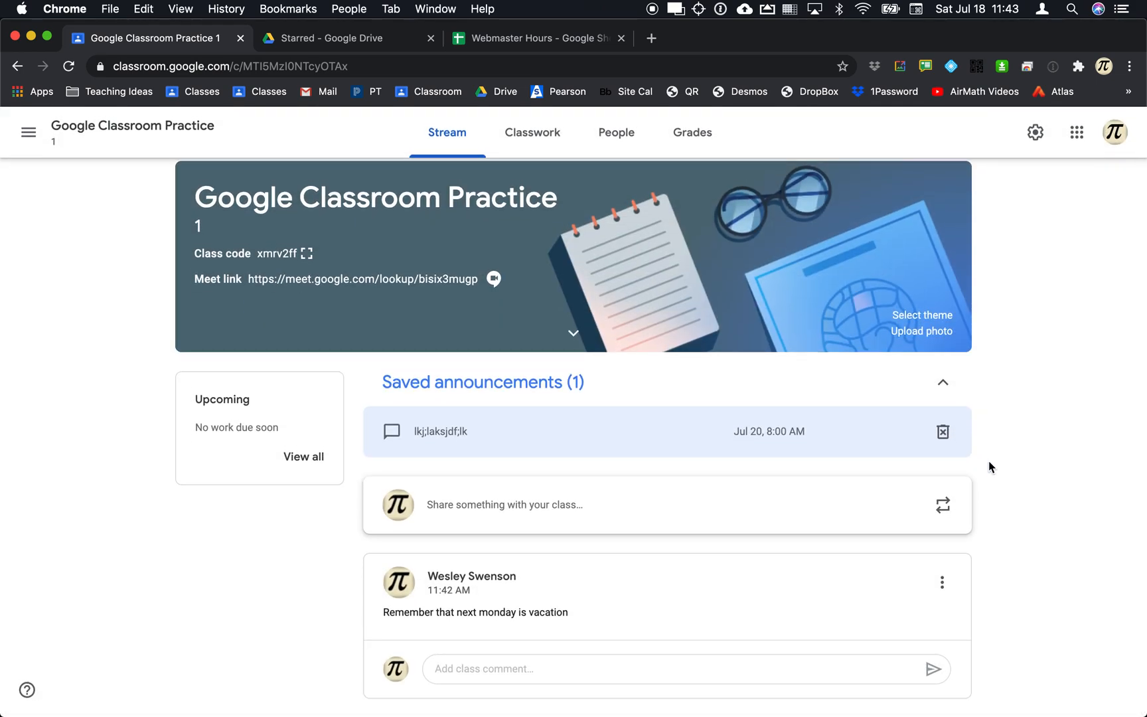
Reuse the 'Good morning' post from the Math Small Group class.
{"action": "left_click", "coordinate": [947, 514]}
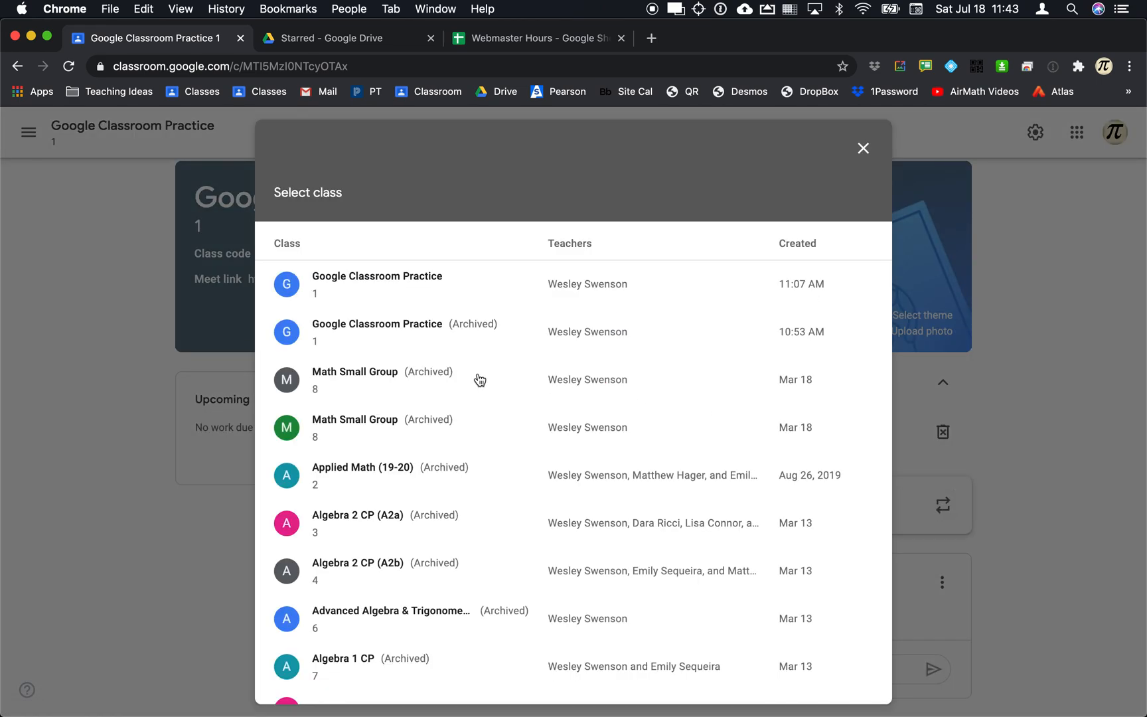
{"action": "scroll", "coordinate": [480, 379], "scroll_direction": "down", "scroll_amount": 15}
{"action": "scroll", "coordinate": [480, 380], "scroll_direction": "up", "scroll_amount": 15}
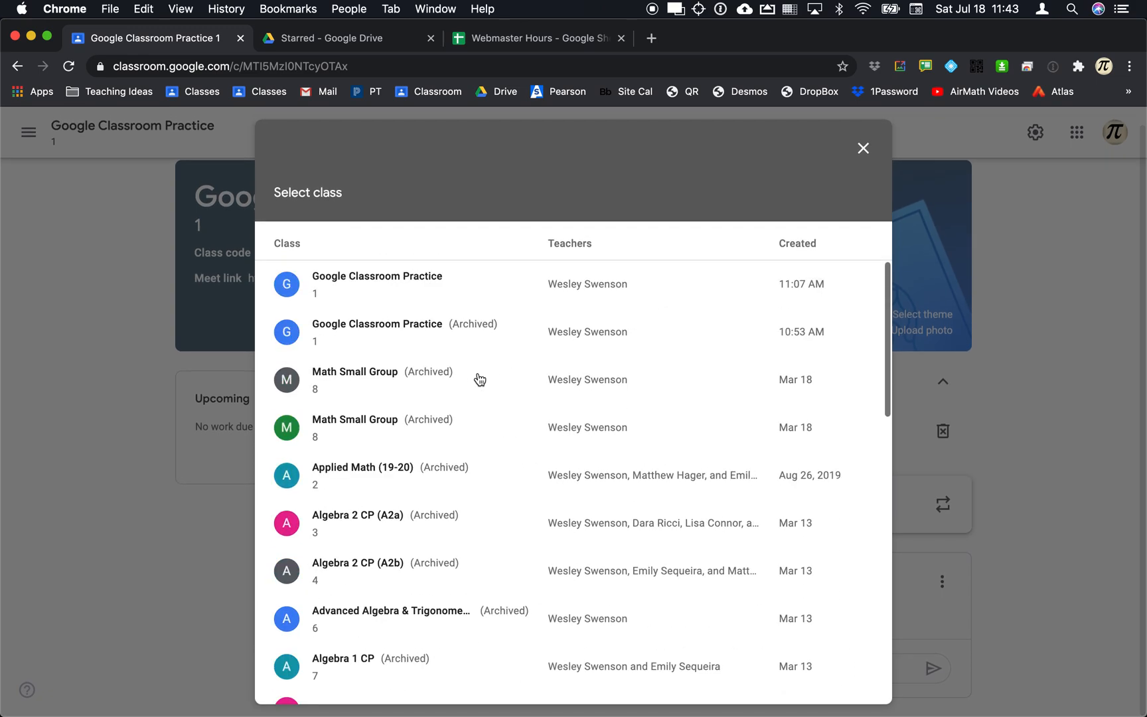
{"action": "scroll", "coordinate": [398, 435], "scroll_direction": "down", "scroll_amount": 1}
{"action": "left_click", "coordinate": [373, 382]}
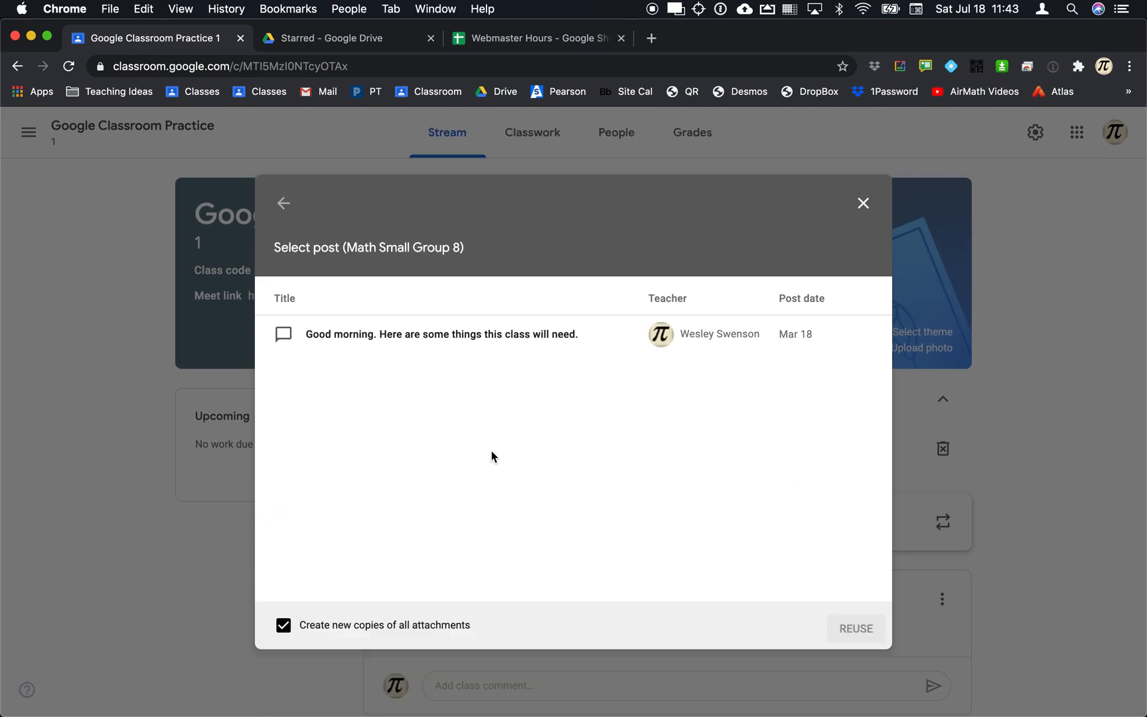
{"action": "left_click", "coordinate": [404, 337]}
{"action": "left_click", "coordinate": [859, 630]}
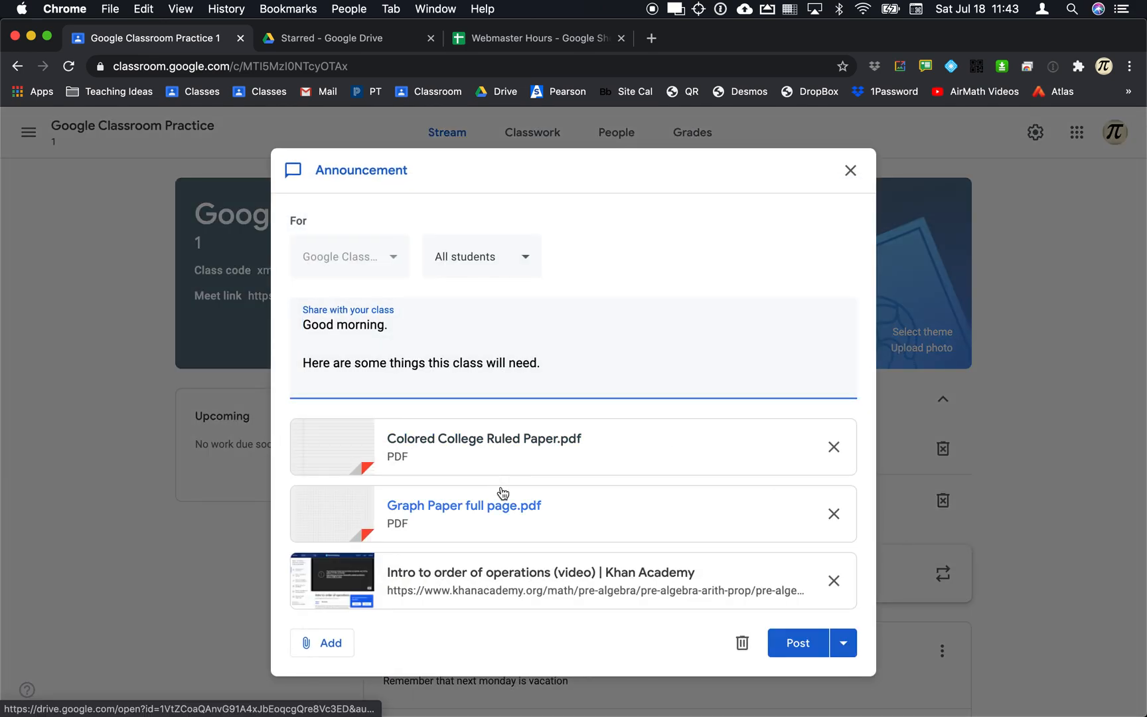
Review the reused post's audience and publishing options, then discard it.
{"action": "scroll", "coordinate": [502, 495], "scroll_direction": "down", "scroll_amount": 2}
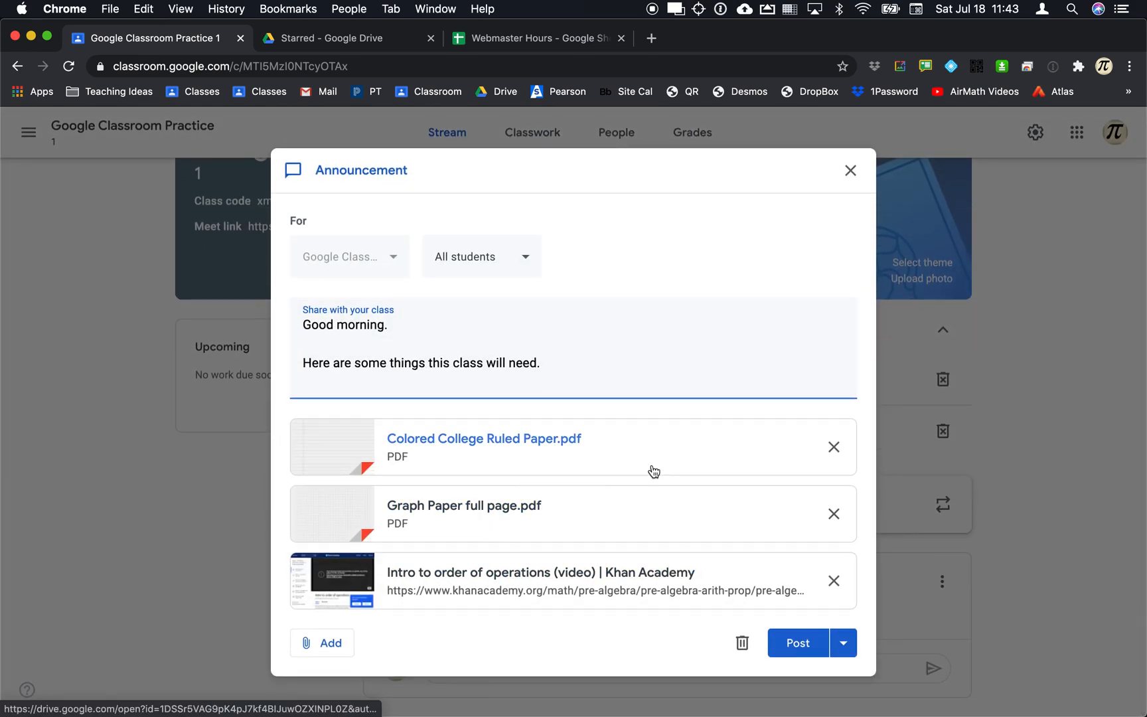
{"action": "left_click", "coordinate": [525, 258]}
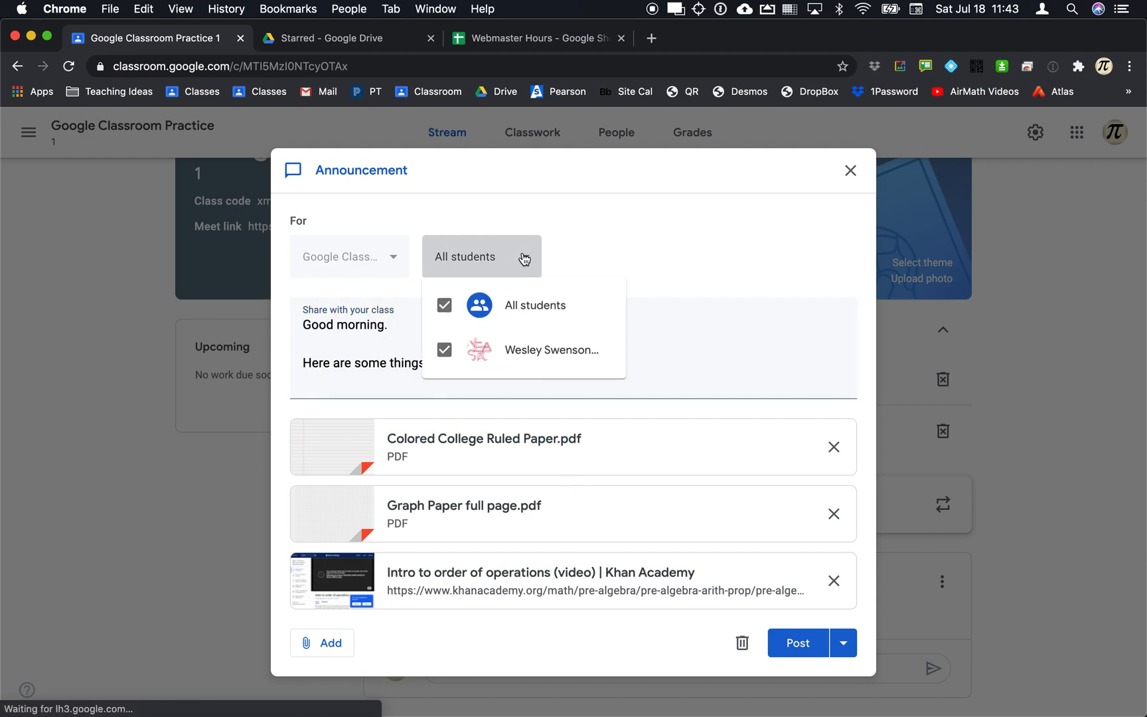
{"action": "left_click", "coordinate": [570, 269]}
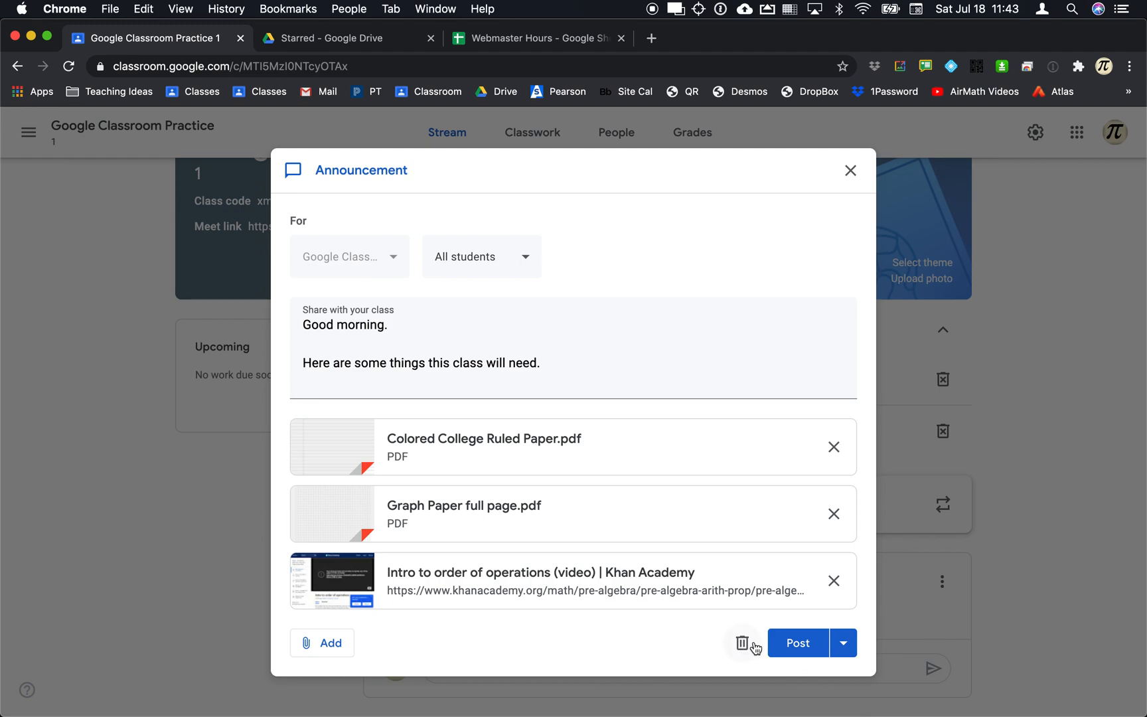
{"action": "left_click", "coordinate": [843, 649]}
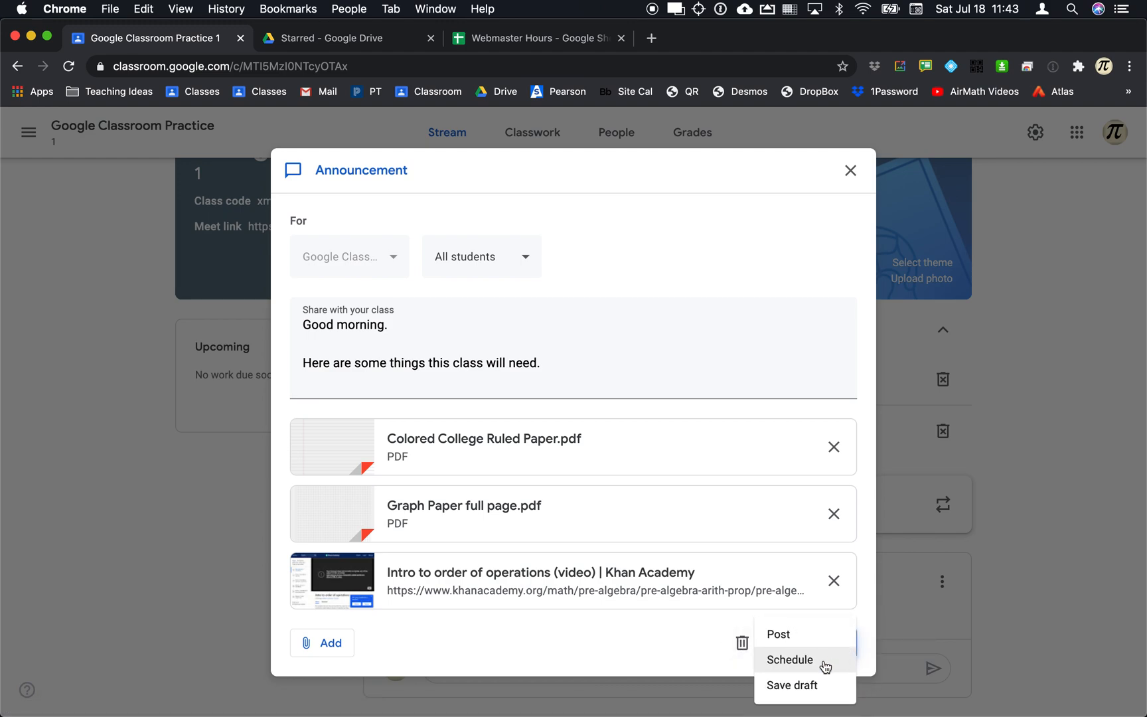
{"action": "left_click", "coordinate": [648, 625]}
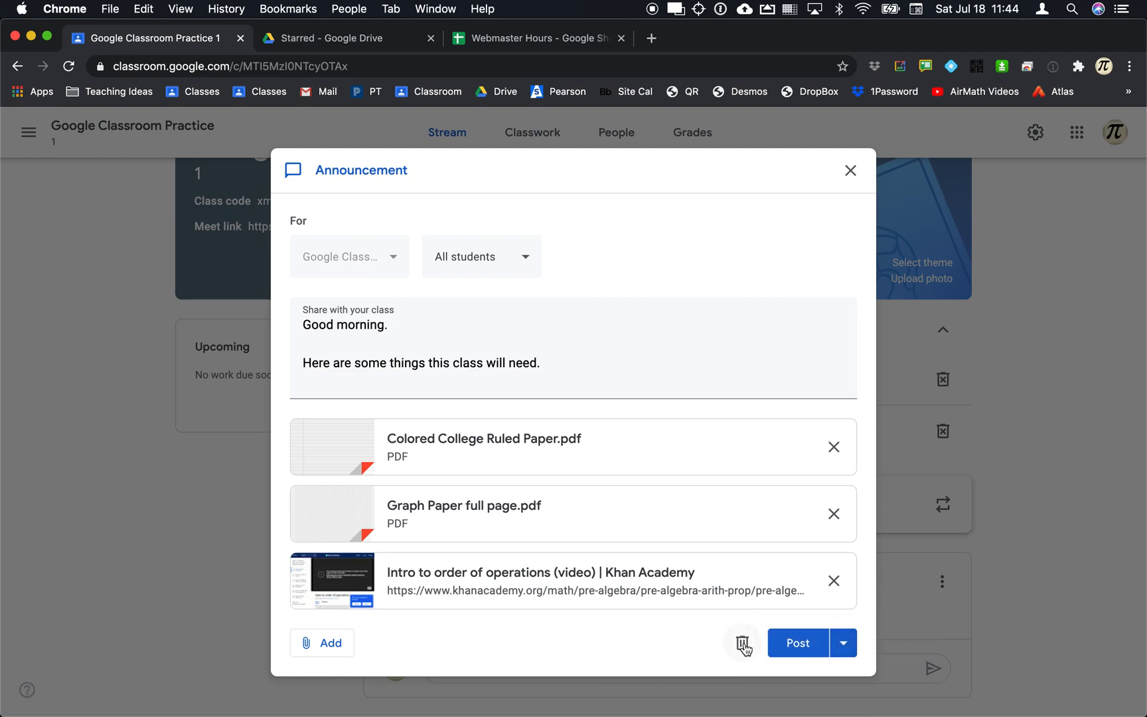
{"action": "left_click", "coordinate": [742, 644]}
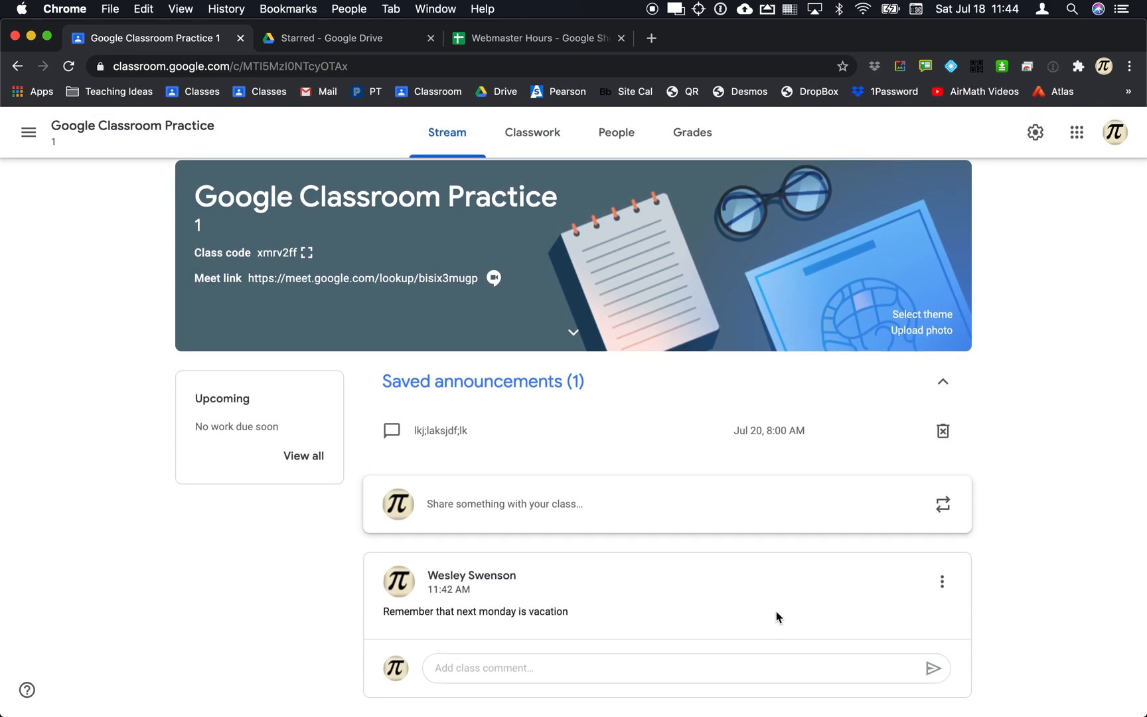
Post a new announcement reading ';lfkas;d'lkfas' to the stream.
{"action": "left_click", "coordinate": [692, 513]}
{"action": "type", "text": ";lfkas;d'lkfas"}
{"action": "scroll", "coordinate": [716, 514], "scroll_direction": "down", "scroll_amount": 3}
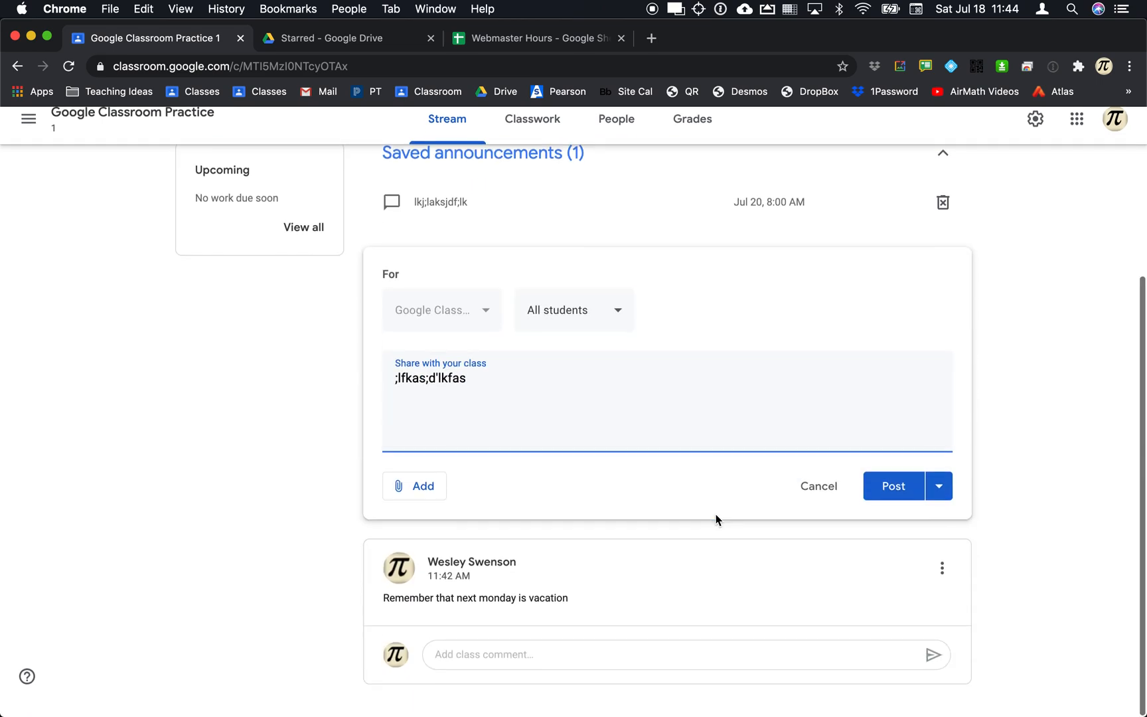
{"action": "left_click", "coordinate": [892, 498]}
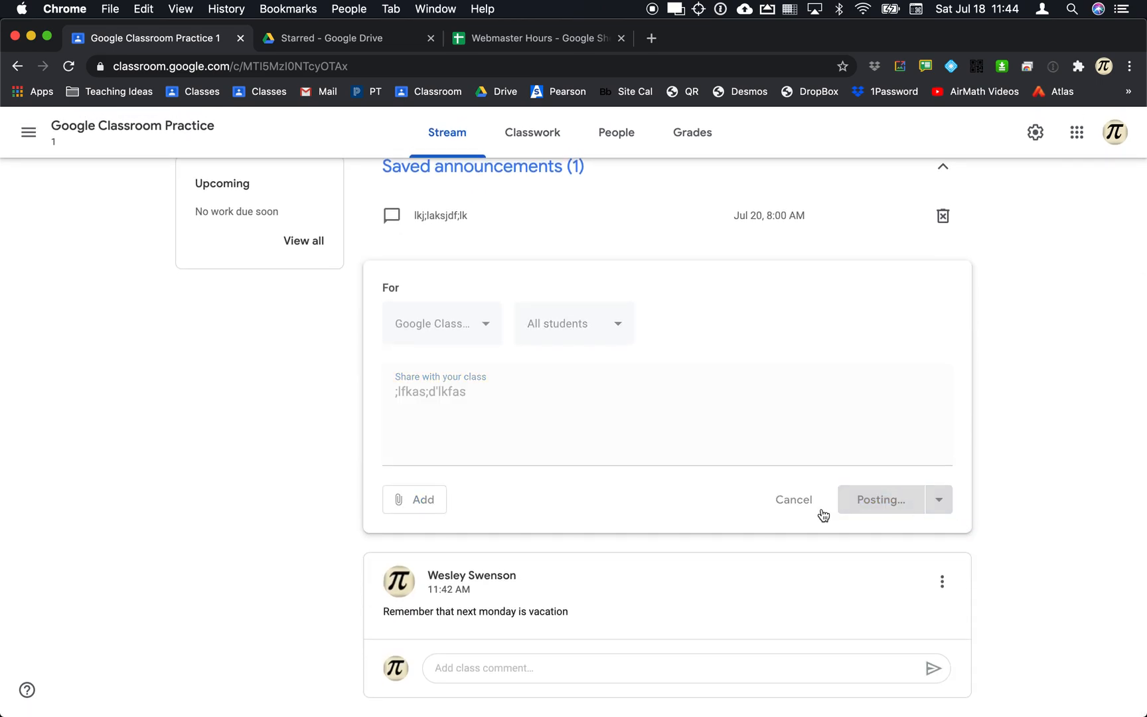
{"action": "scroll", "coordinate": [748, 566], "scroll_direction": "down", "scroll_amount": 2}
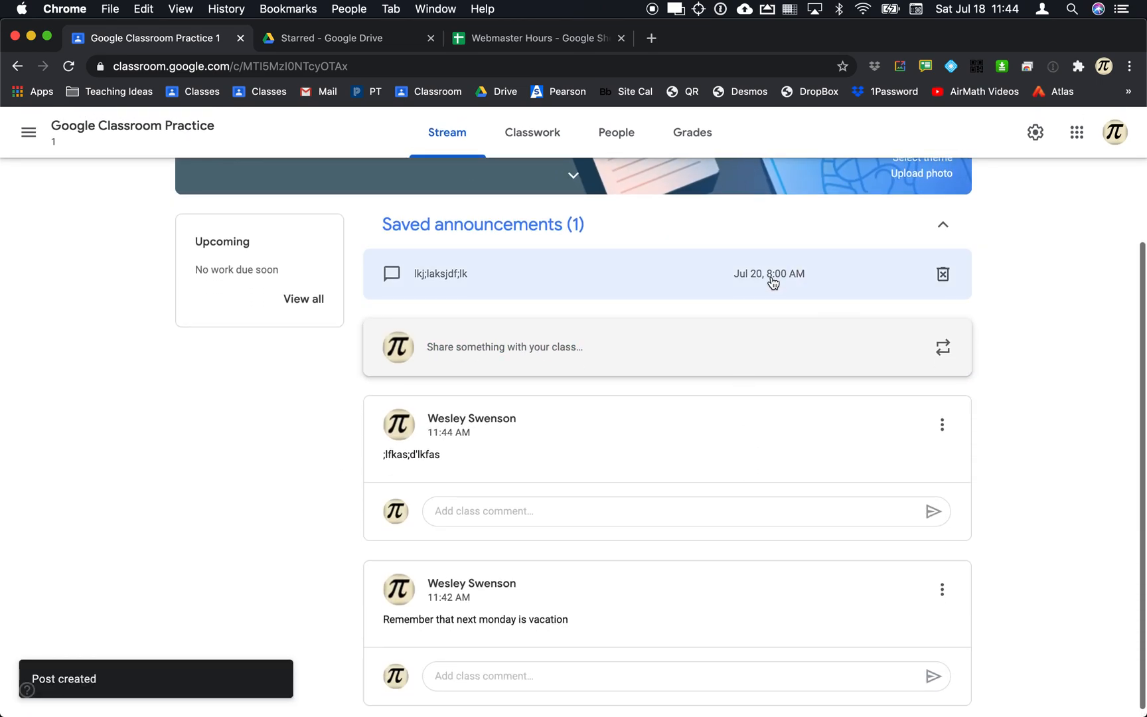
Schedule the saved announcement for Jul 20, 8:00 AM and post 'lksdjf;lkadjs' to the stream.
{"action": "left_click", "coordinate": [773, 283]}
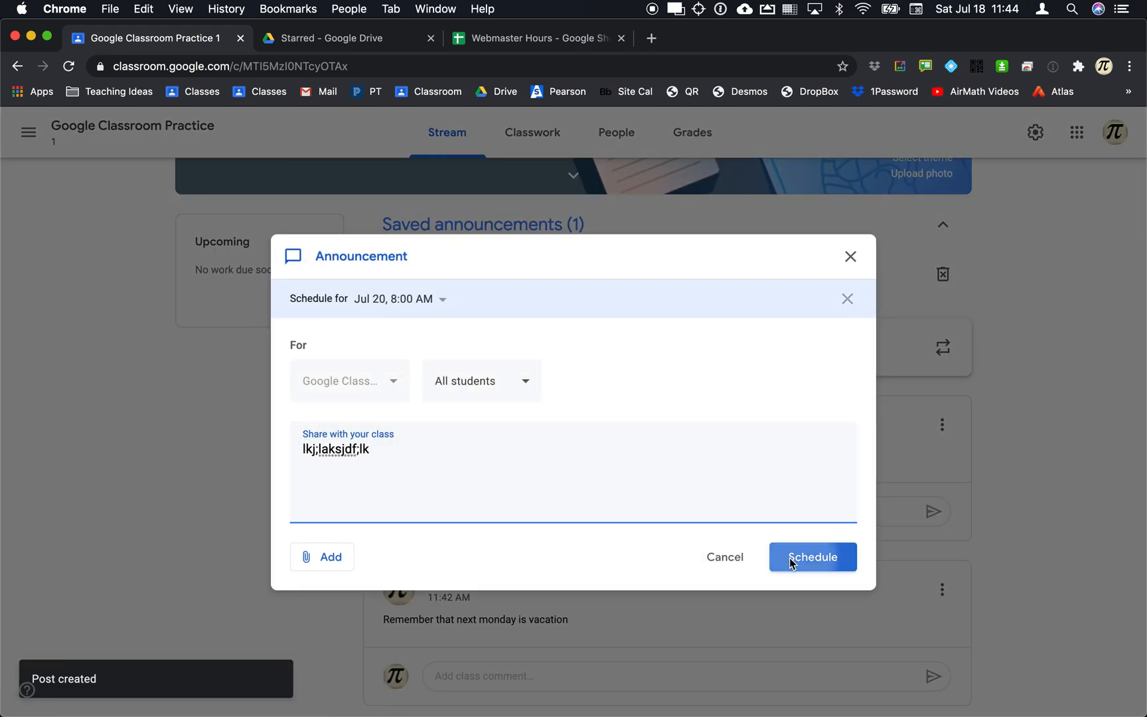
{"action": "left_click", "coordinate": [792, 564]}
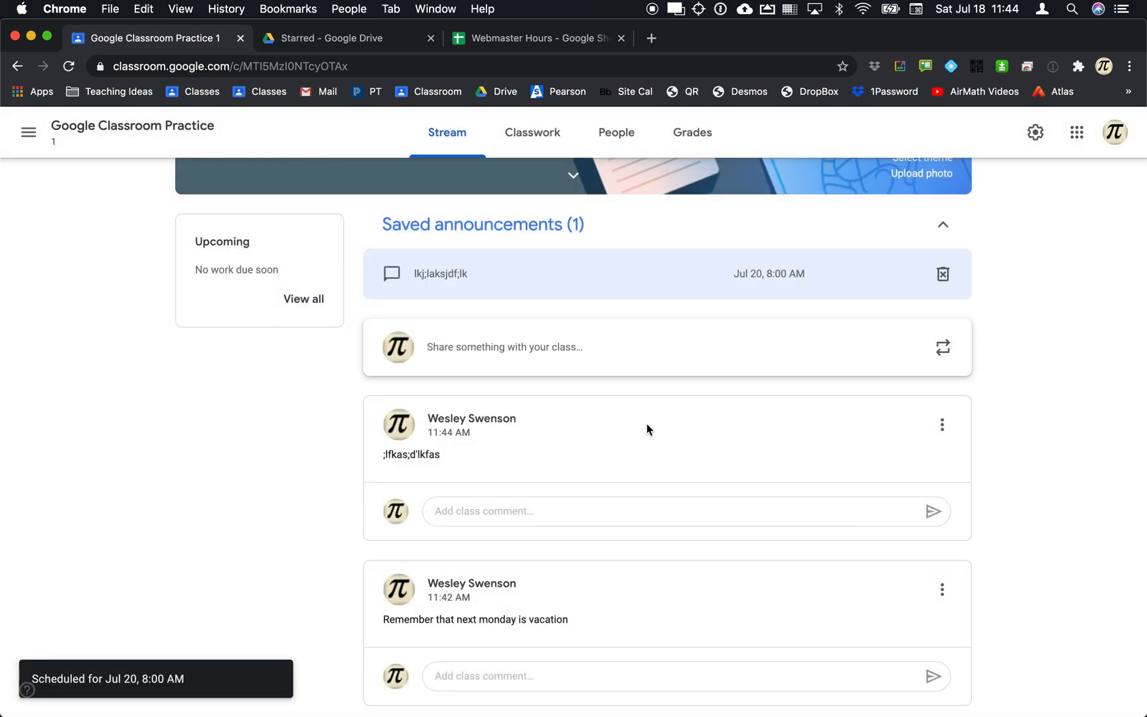
{"action": "left_click", "coordinate": [532, 352]}
{"action": "type", "text": "lksdjf;lkadjs"}
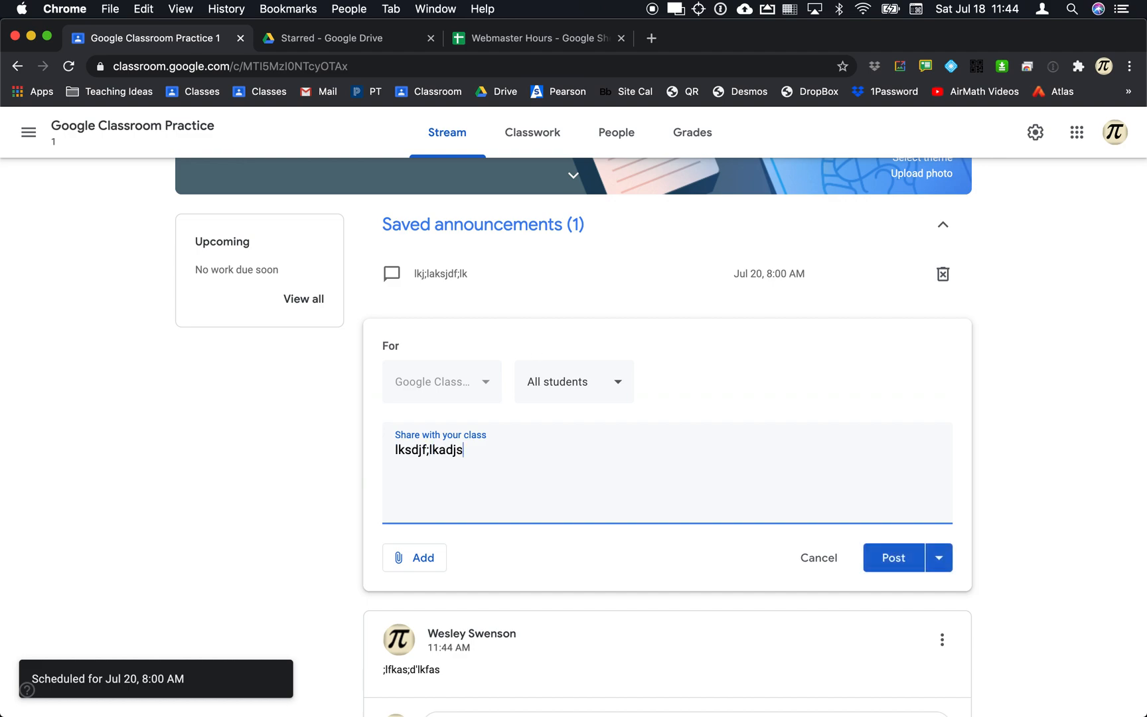
{"action": "left_click", "coordinate": [893, 558]}
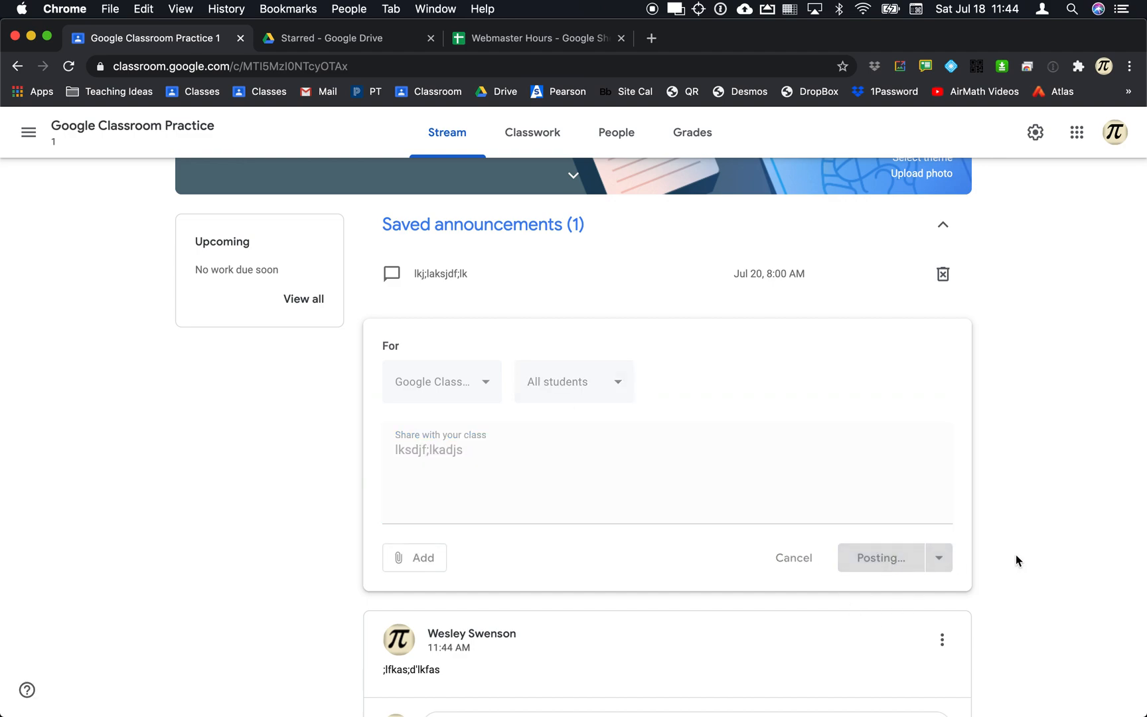
{"action": "scroll", "coordinate": [1016, 561], "scroll_direction": "down", "scroll_amount": 3}
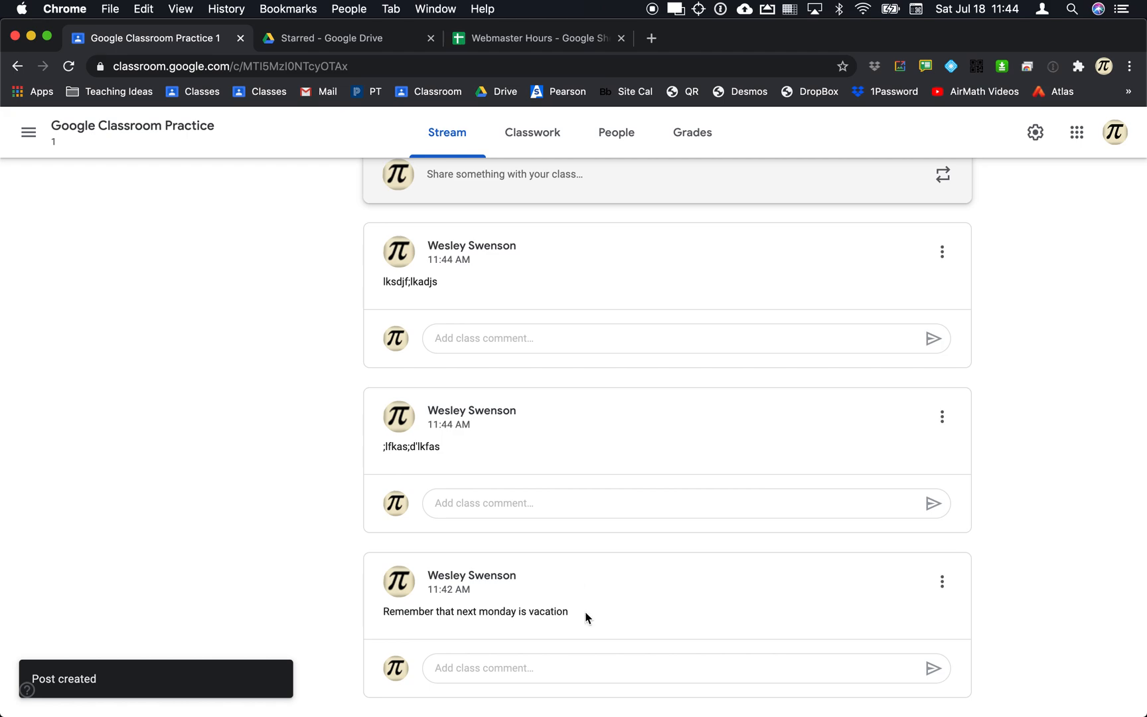
Move the vacation post to the top of the stream and reload the student's view.
{"action": "left_click", "coordinate": [941, 582]}
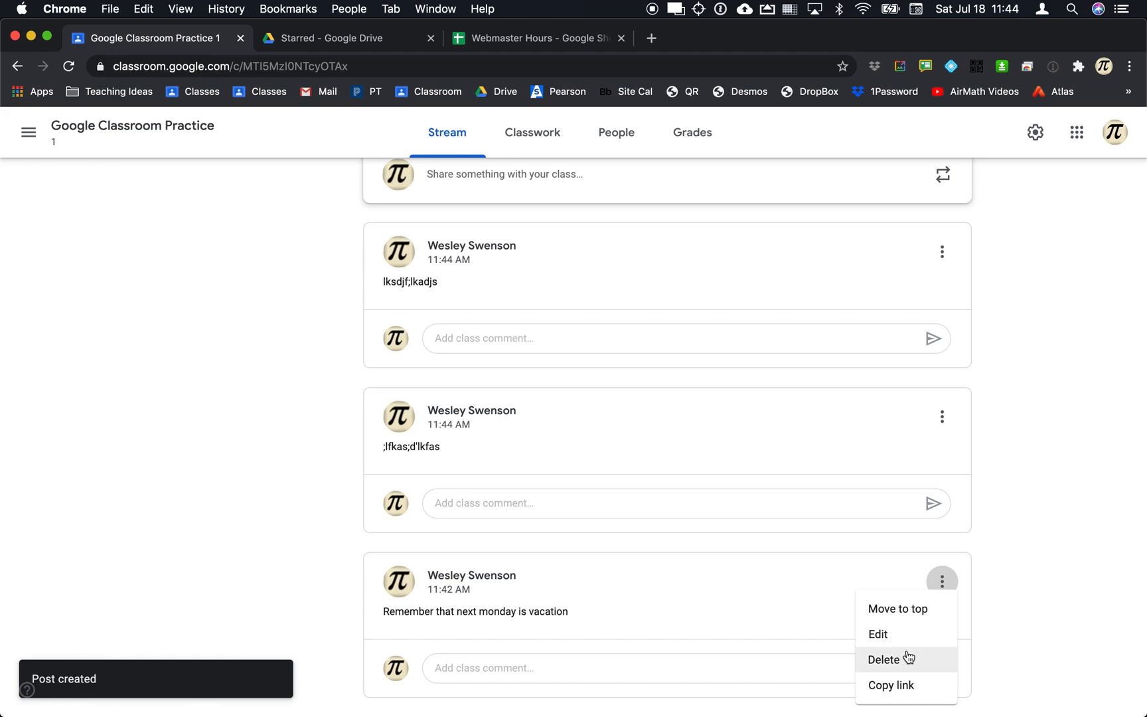
{"action": "left_click", "coordinate": [897, 615]}
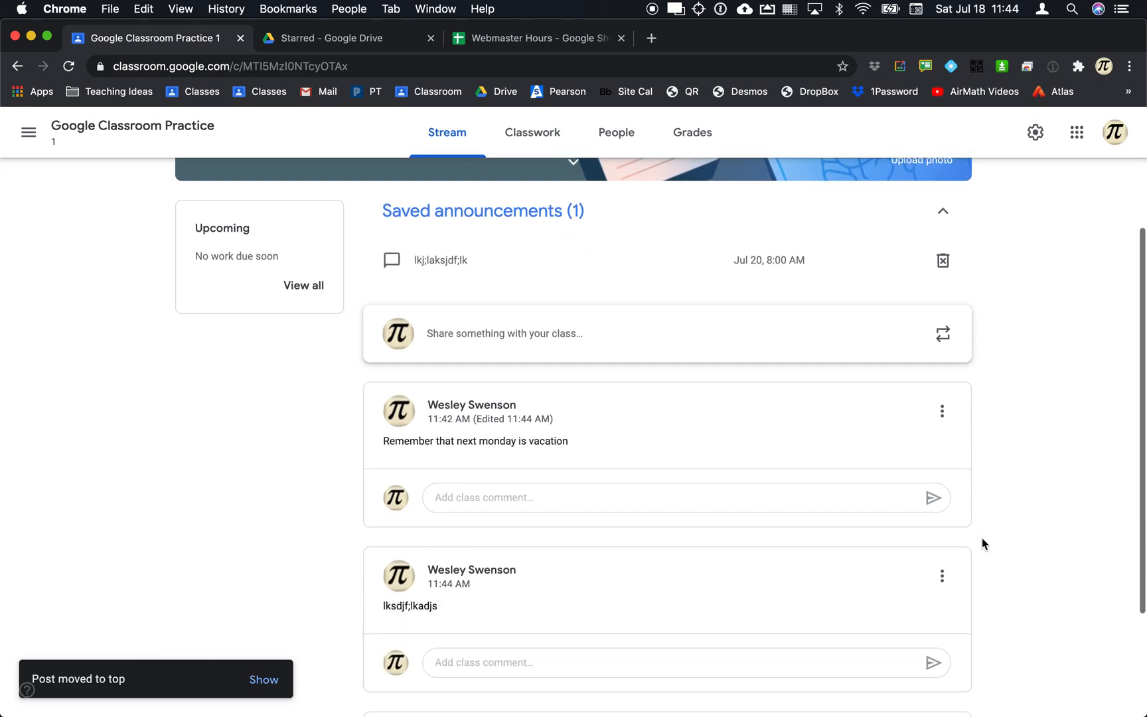
{"action": "key", "text": "super+Tab"}
{"action": "key", "text": "super+r"}
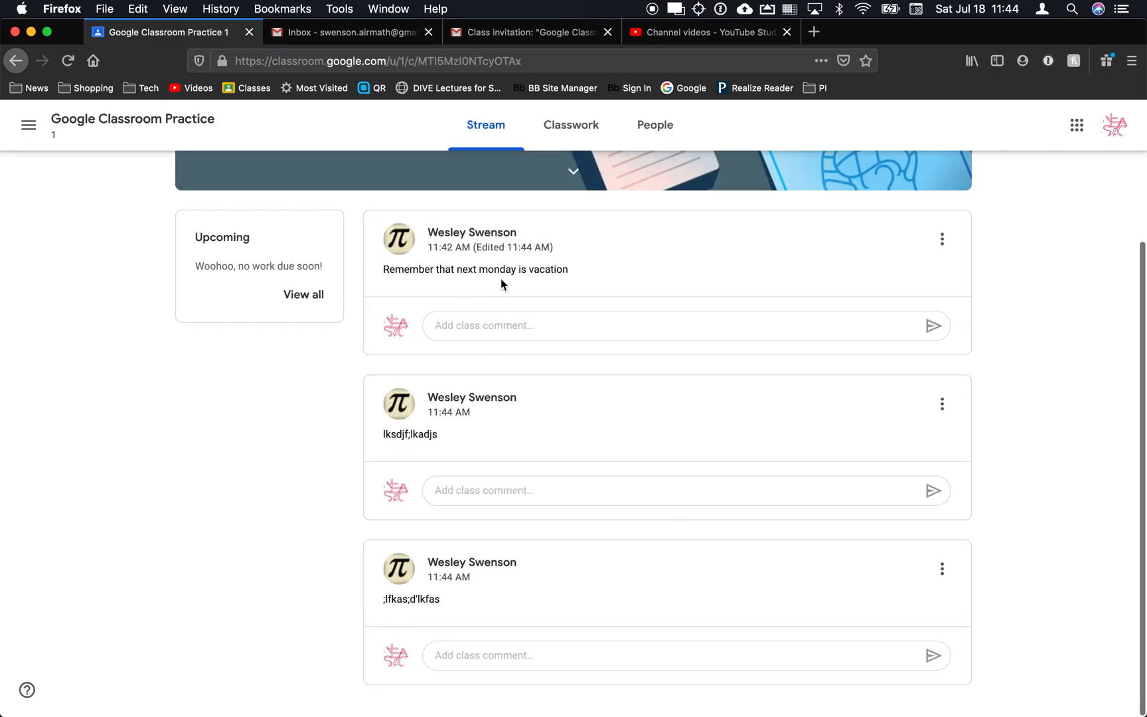
Reload the student's stream and inspect the vacation post's options menu before returning to the teacher view.
{"action": "key", "text": "super+r"}
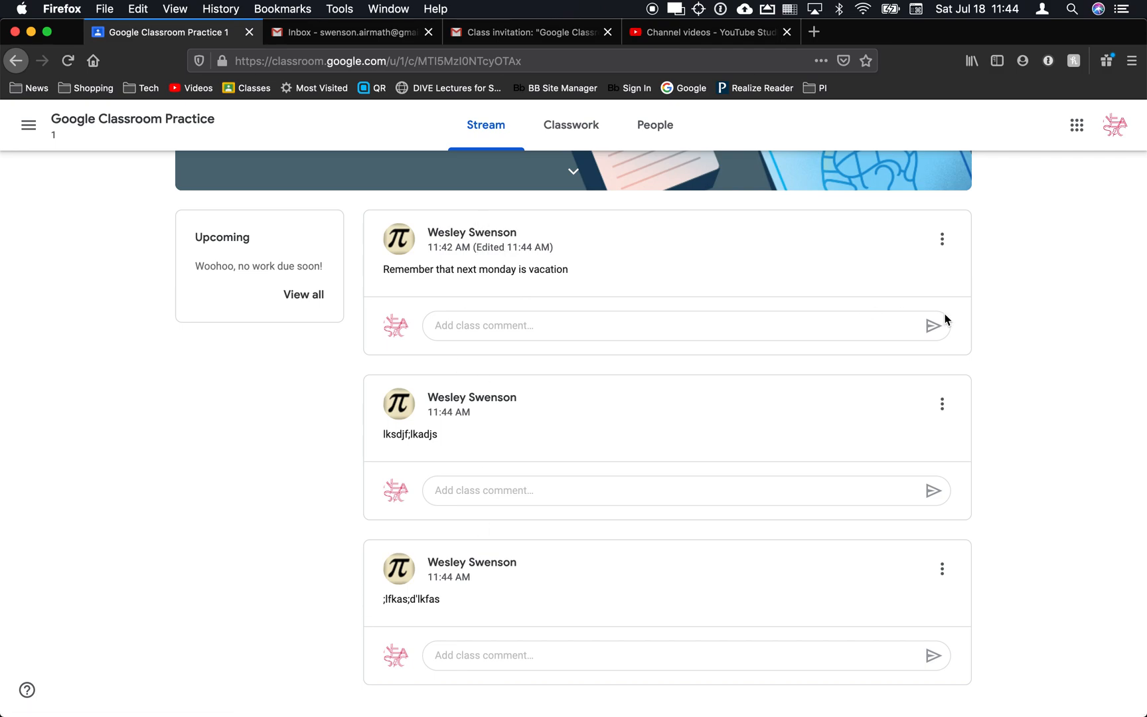
{"action": "left_click", "coordinate": [945, 245]}
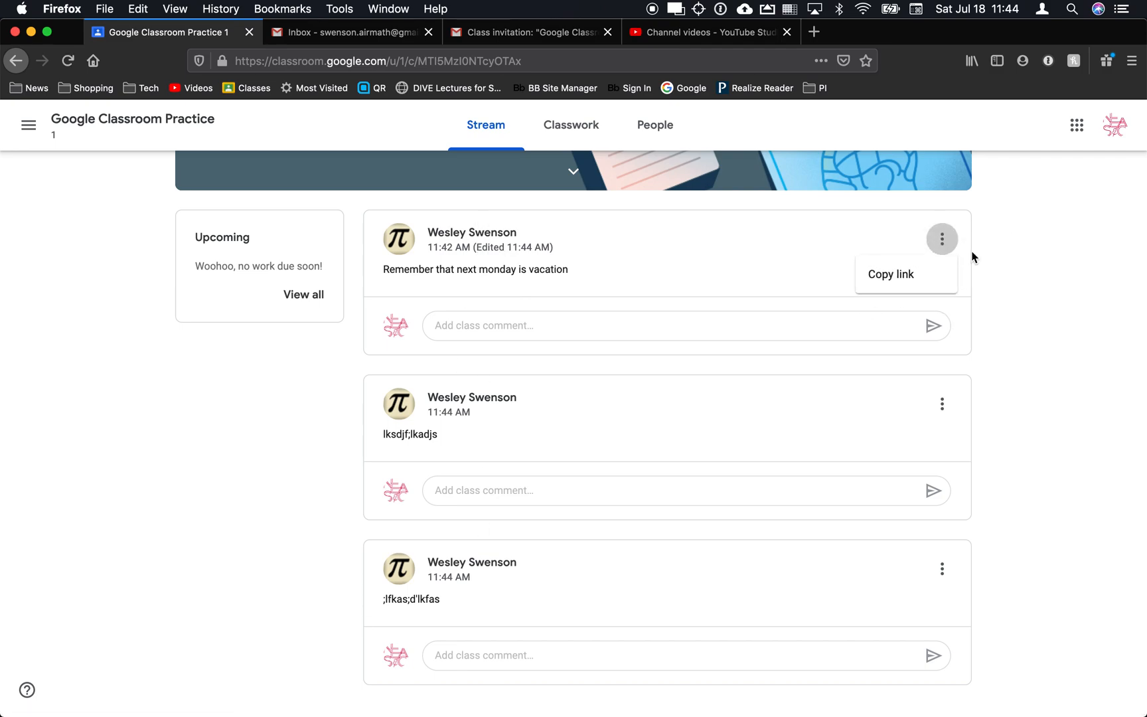
{"action": "left_click", "coordinate": [996, 272]}
{"action": "left_click", "coordinate": [940, 243]}
{"action": "left_click", "coordinate": [994, 266]}
{"action": "key", "text": "super+Tab"}
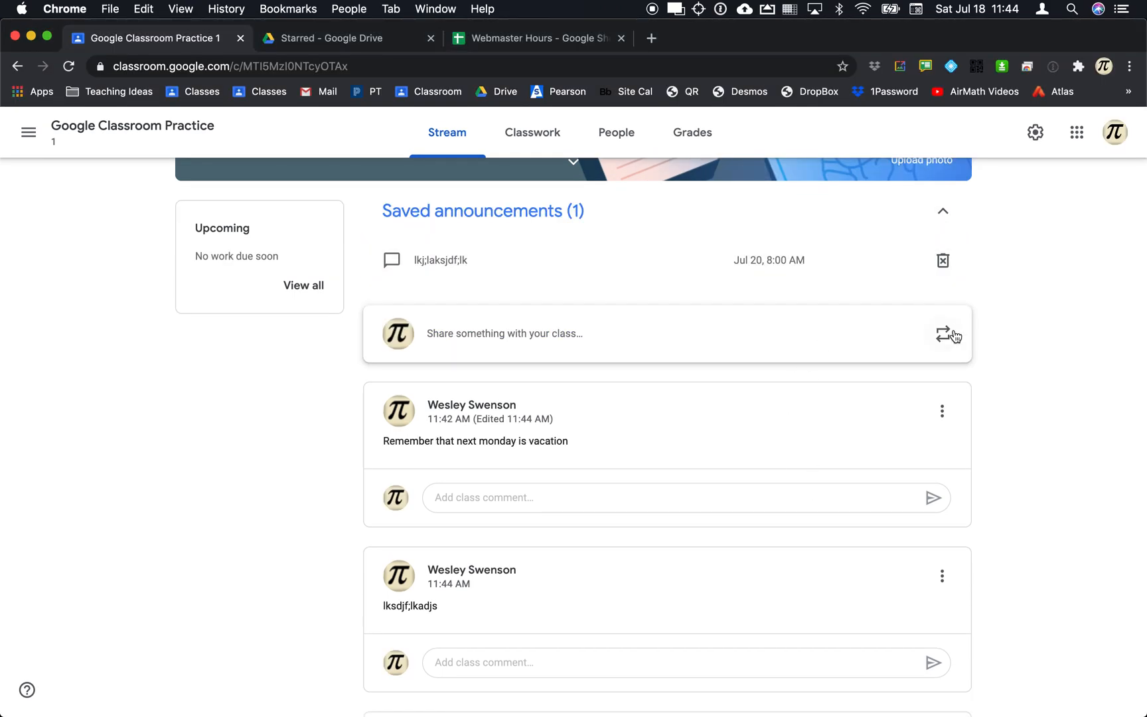
Copy the vacation announcement's link and go to the Classwork page.
{"action": "left_click", "coordinate": [942, 412]}
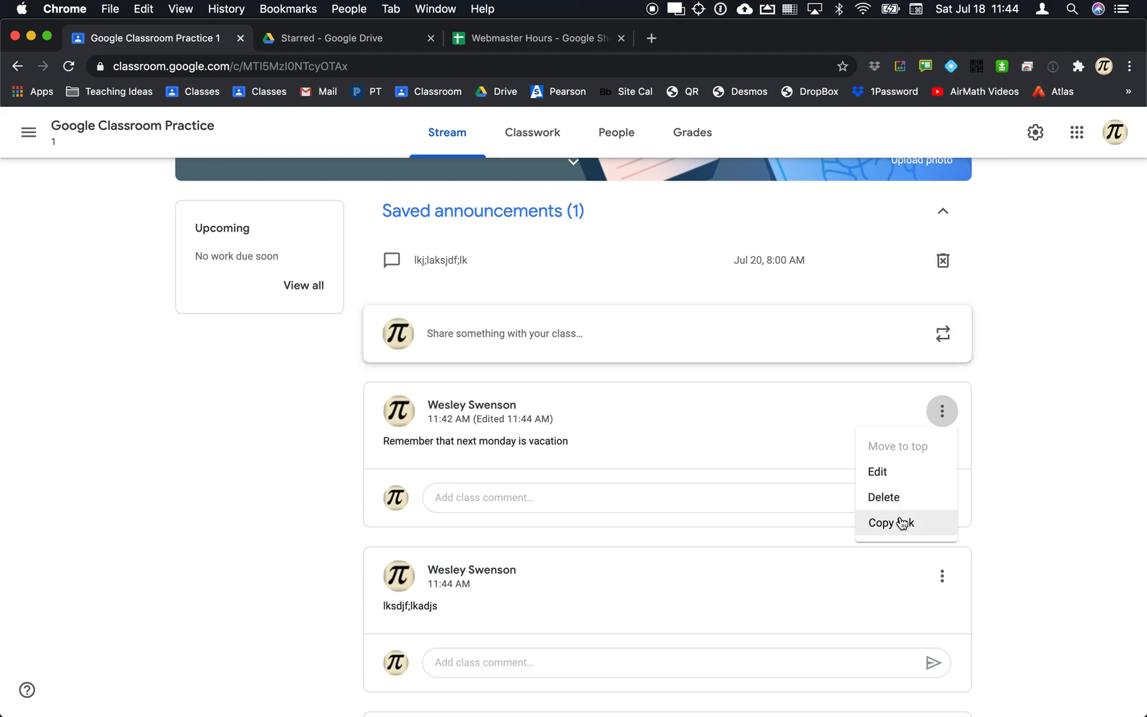
{"action": "left_click", "coordinate": [903, 524]}
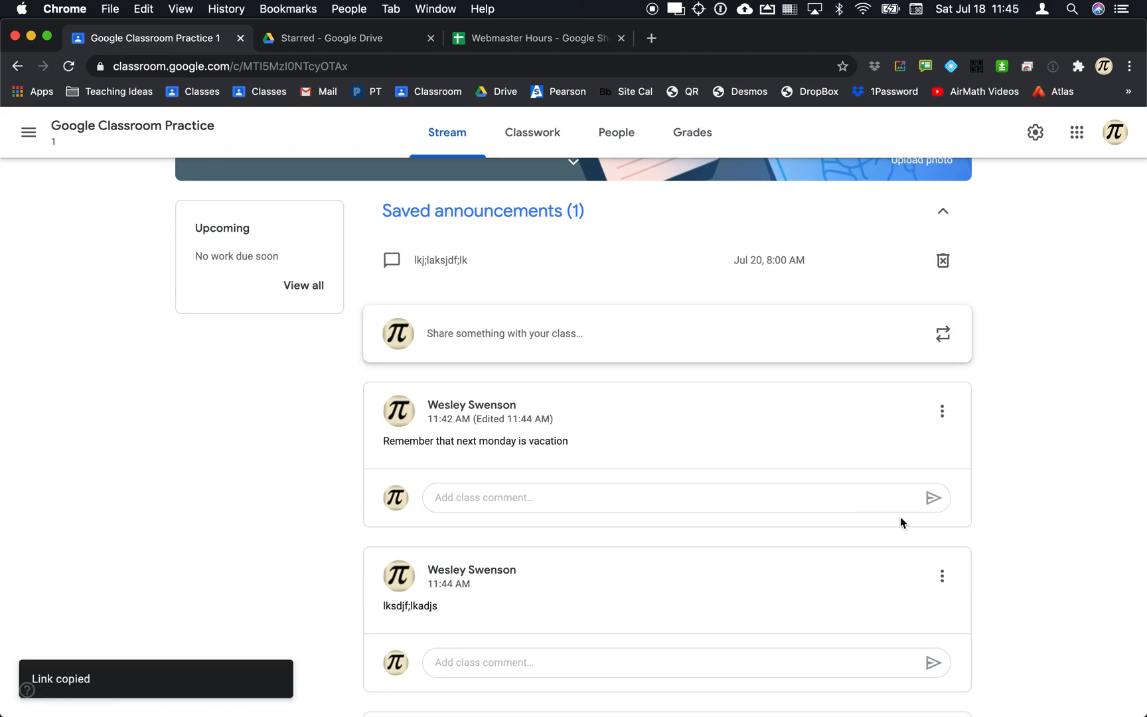
{"action": "left_click", "coordinate": [942, 411]}
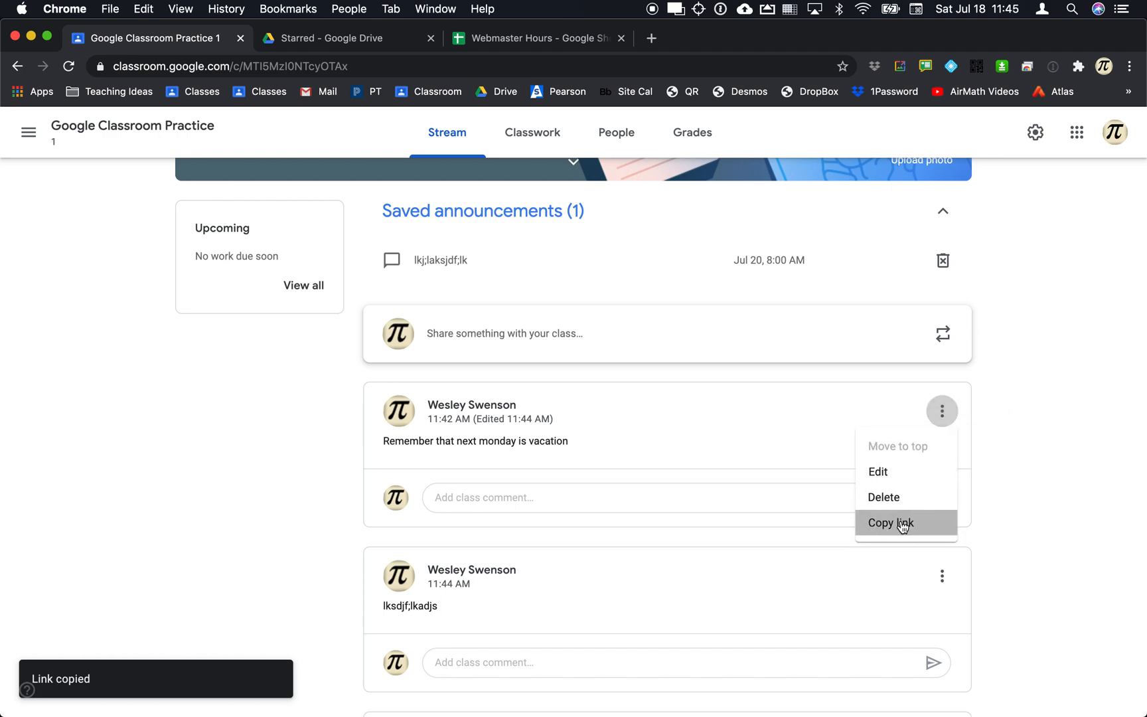
{"action": "left_click", "coordinate": [902, 524]}
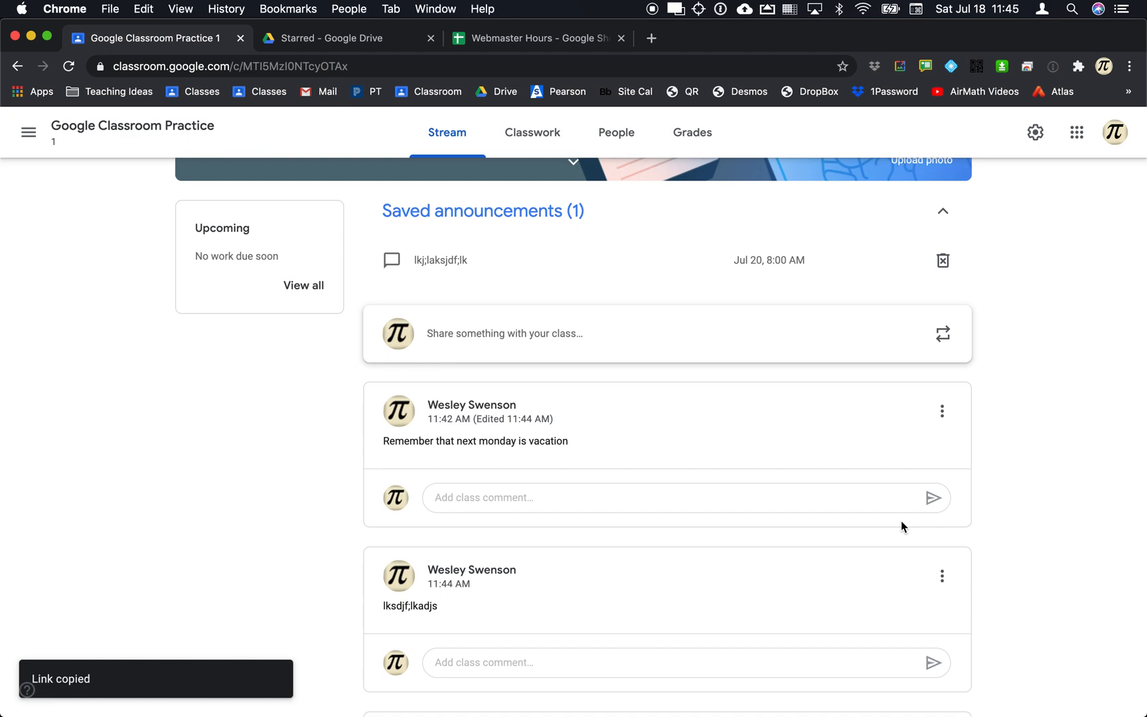
{"action": "left_click", "coordinate": [533, 146]}
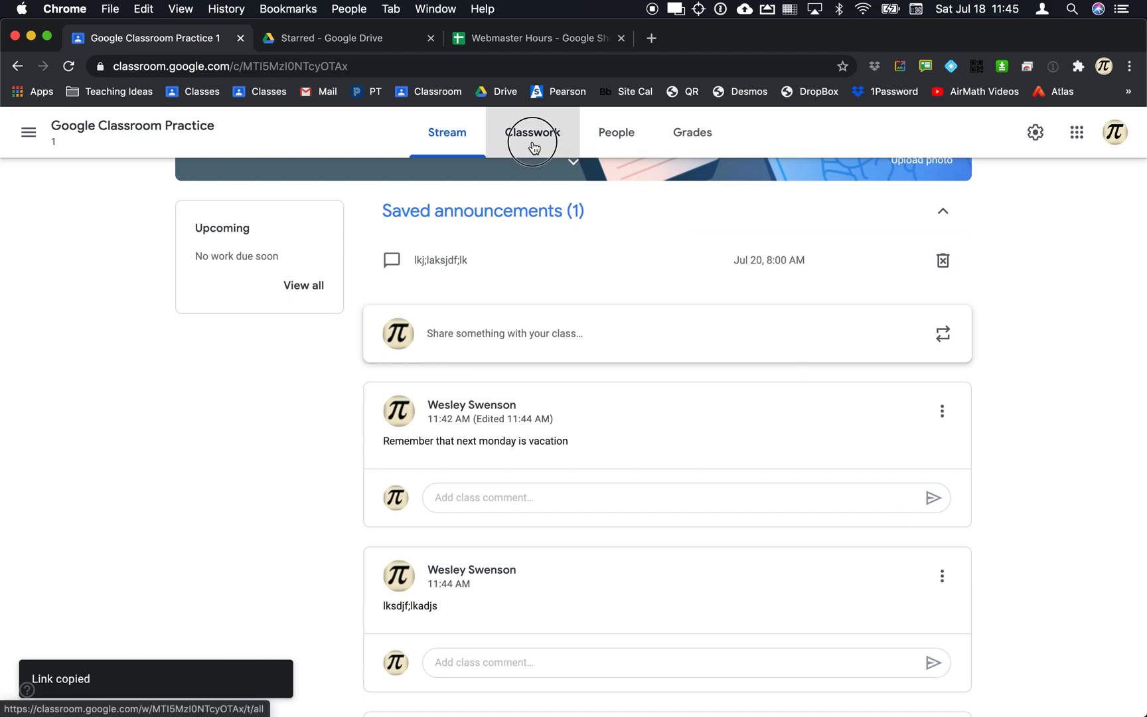
Start a new Material post from the Create menu on the Classwork page.
{"action": "key", "text": "super+Tab"}
{"action": "key", "text": "super+Tab"}
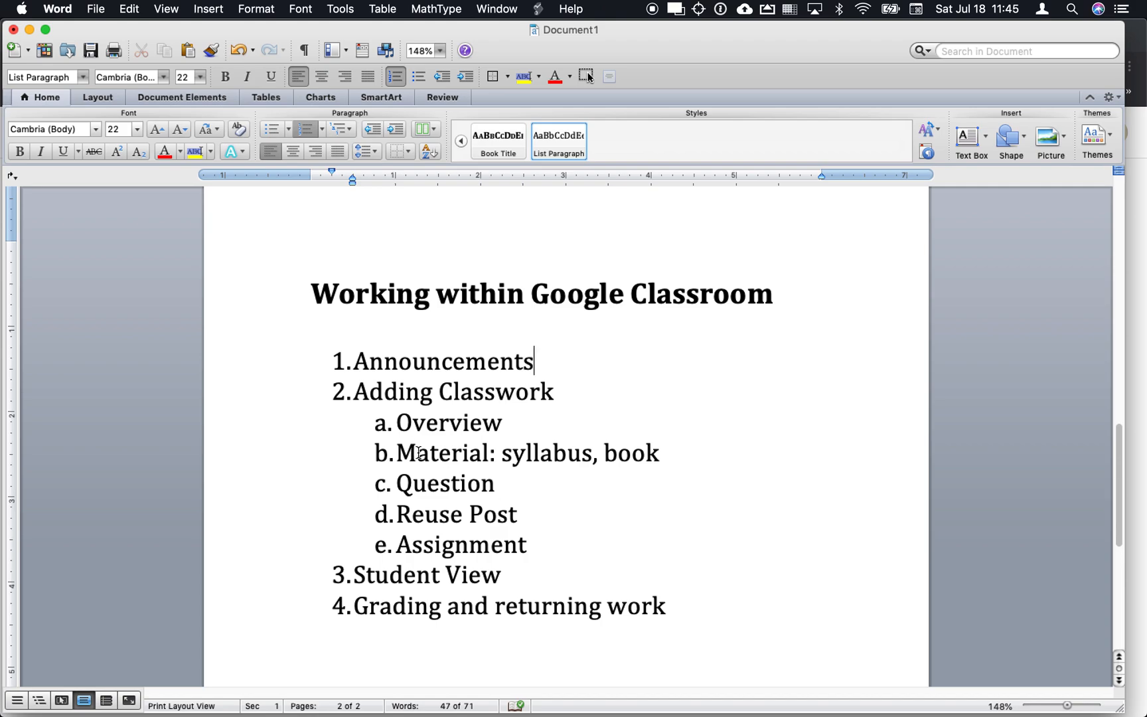
{"action": "key", "text": "super+Tab"}
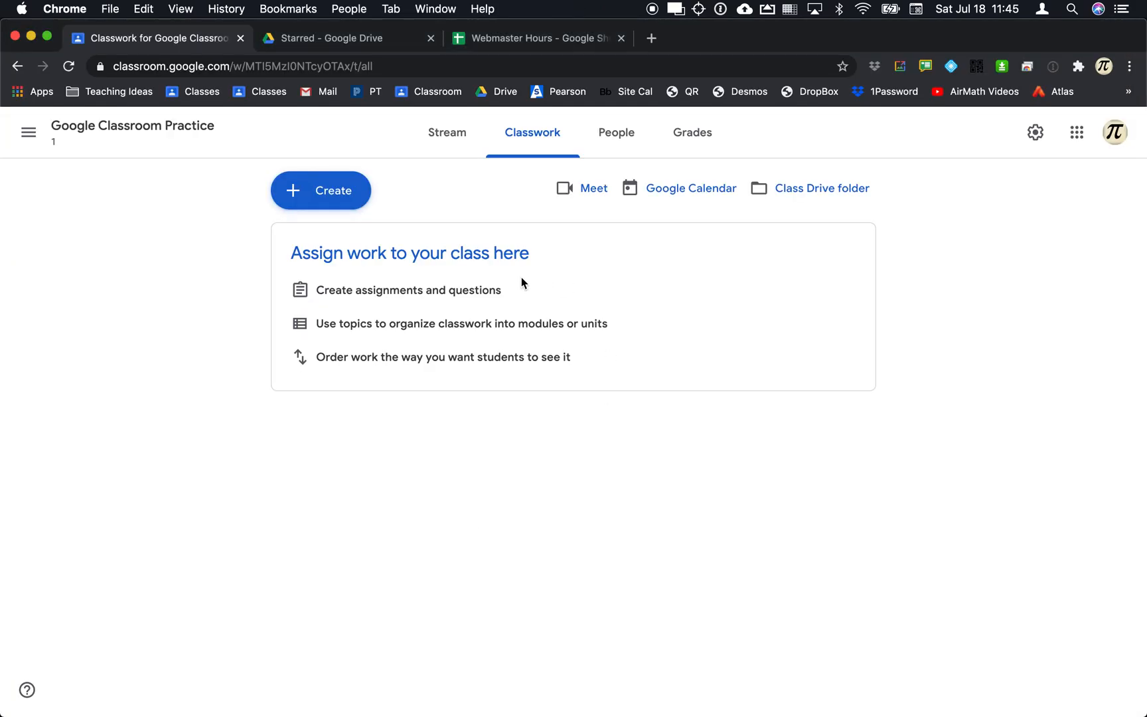
{"action": "left_click", "coordinate": [321, 208]}
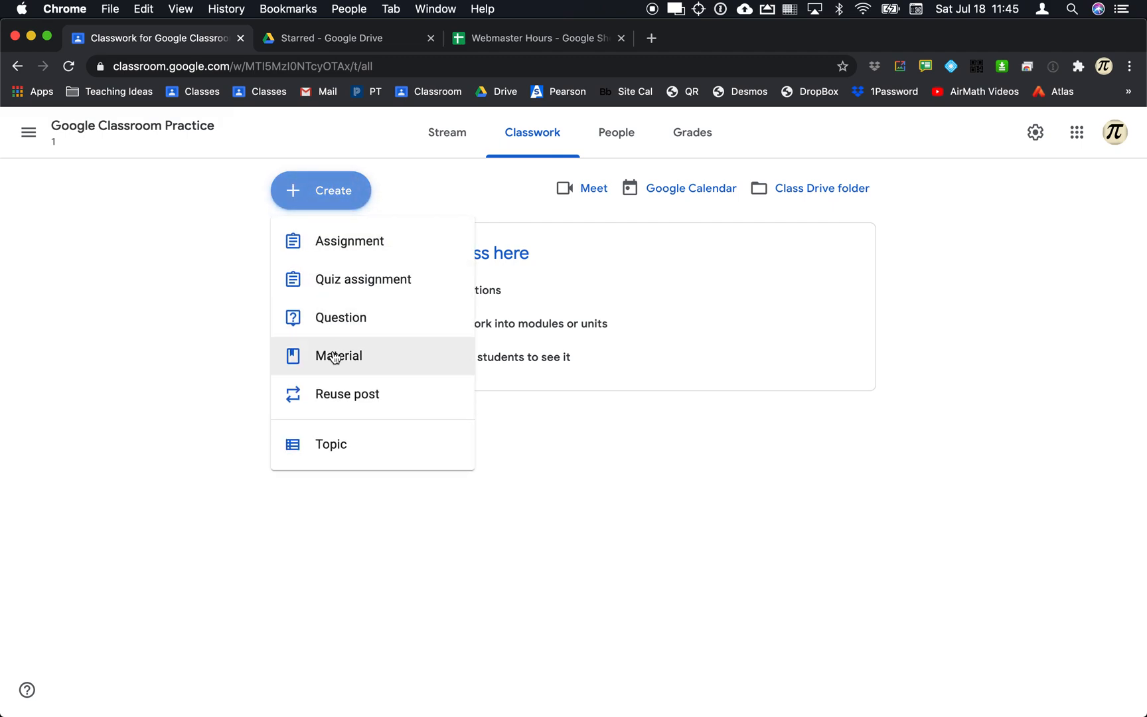
{"action": "left_click", "coordinate": [336, 357]}
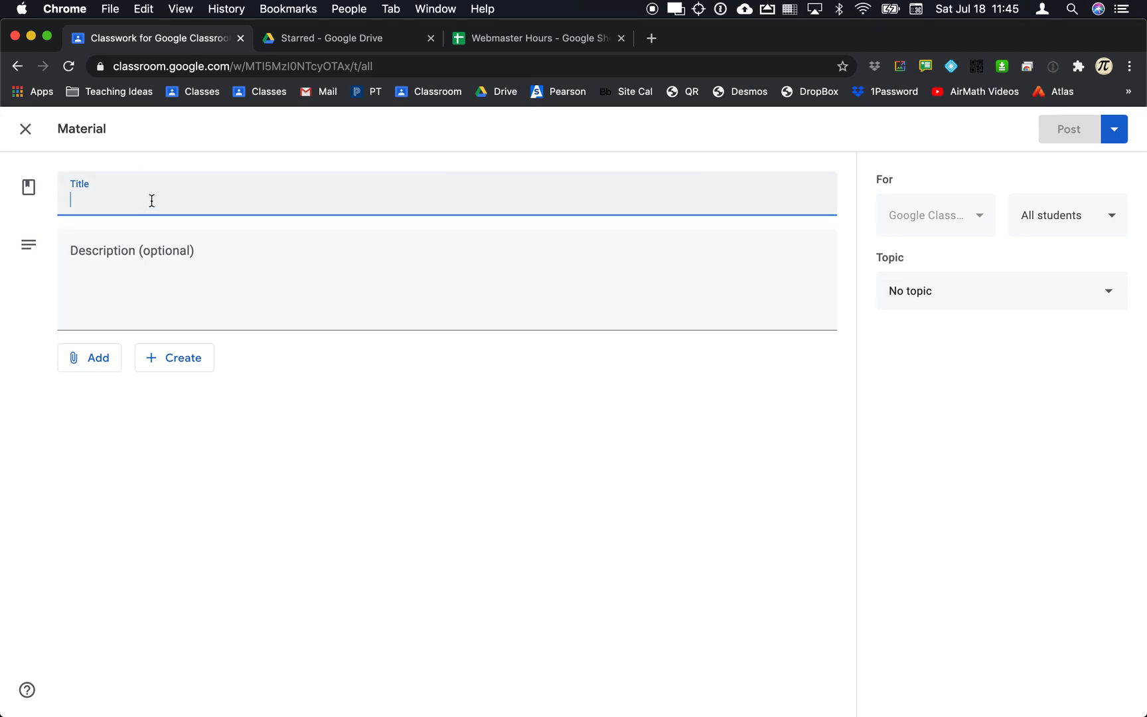
Title the material 'Syllabus' and attach AAT Syllabus 2019-20.pdf, found by searching Drive for 'syllab'.
{"action": "type", "text": "Sy"}
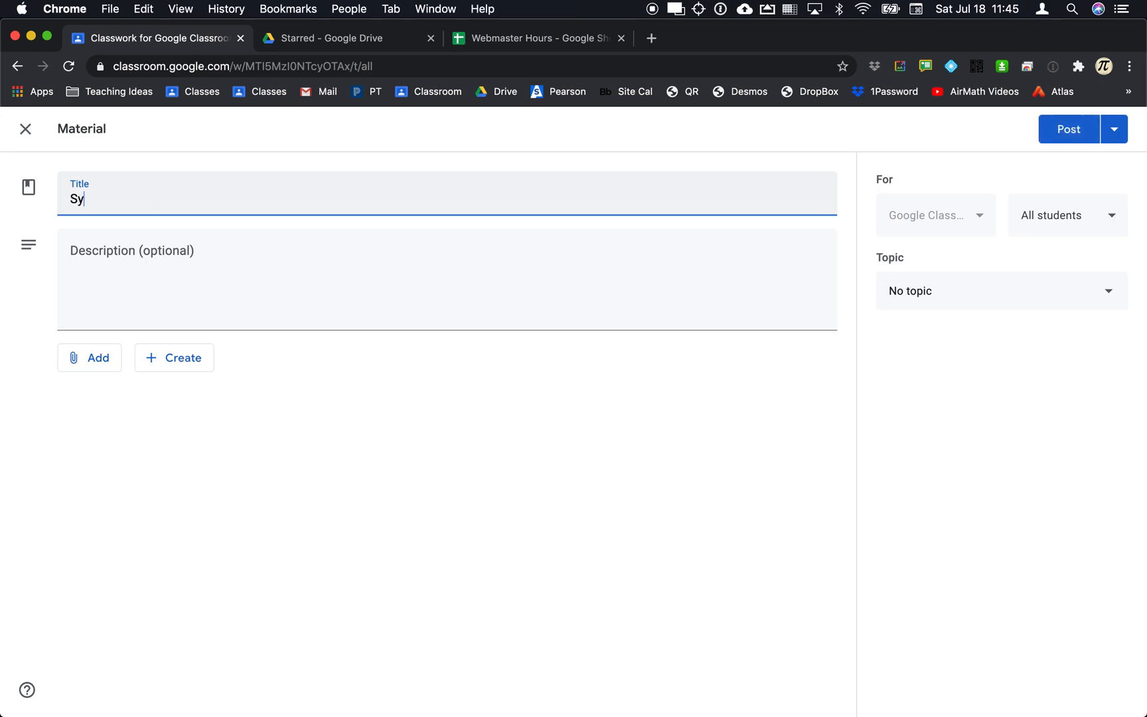
{"action": "type", "text": "llabus"}
{"action": "left_click", "coordinate": [157, 291]}
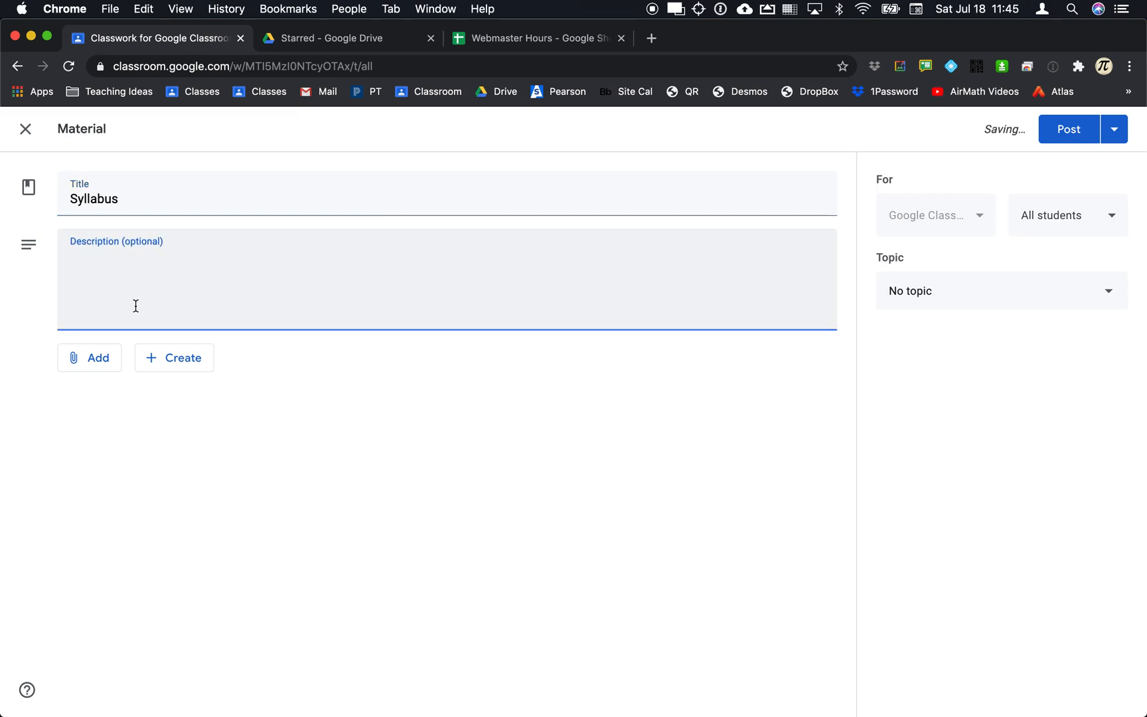
{"action": "left_click", "coordinate": [106, 357]}
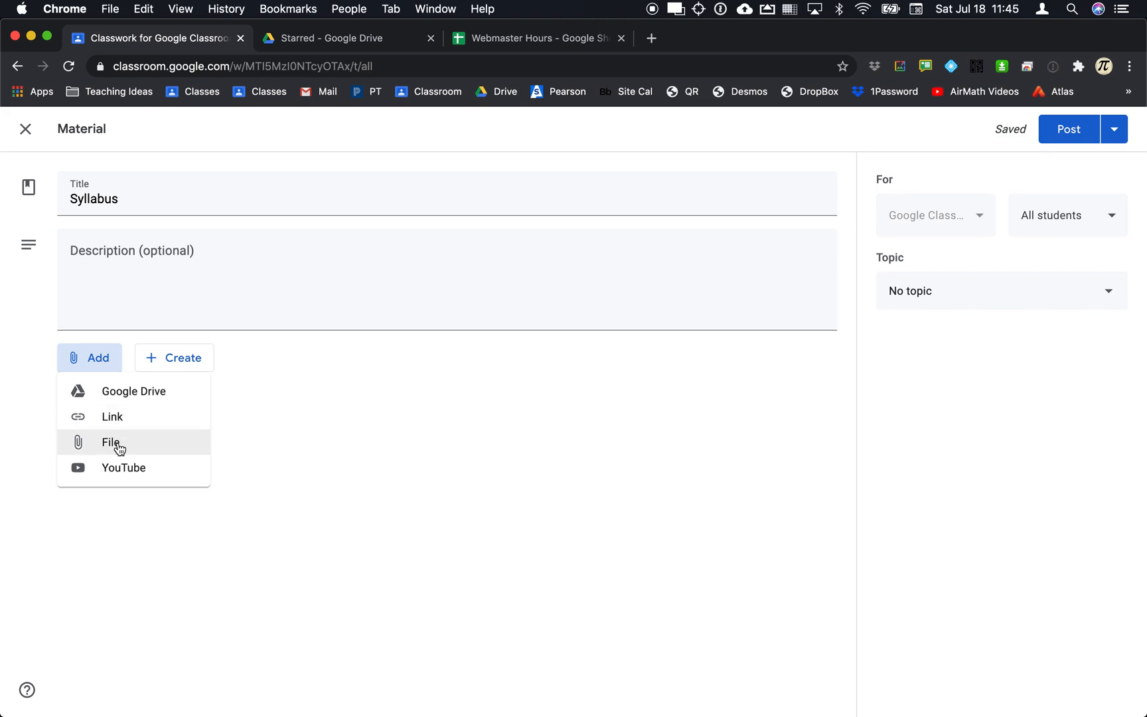
{"action": "left_click", "coordinate": [125, 401]}
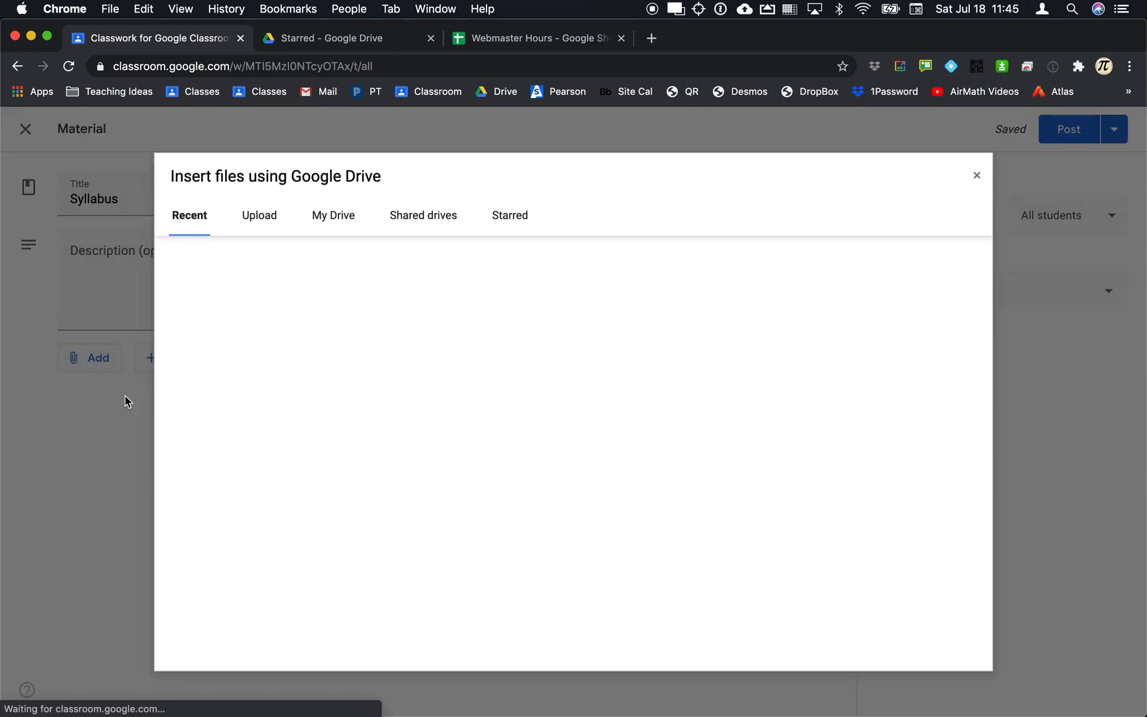
{"action": "left_click", "coordinate": [283, 264]}
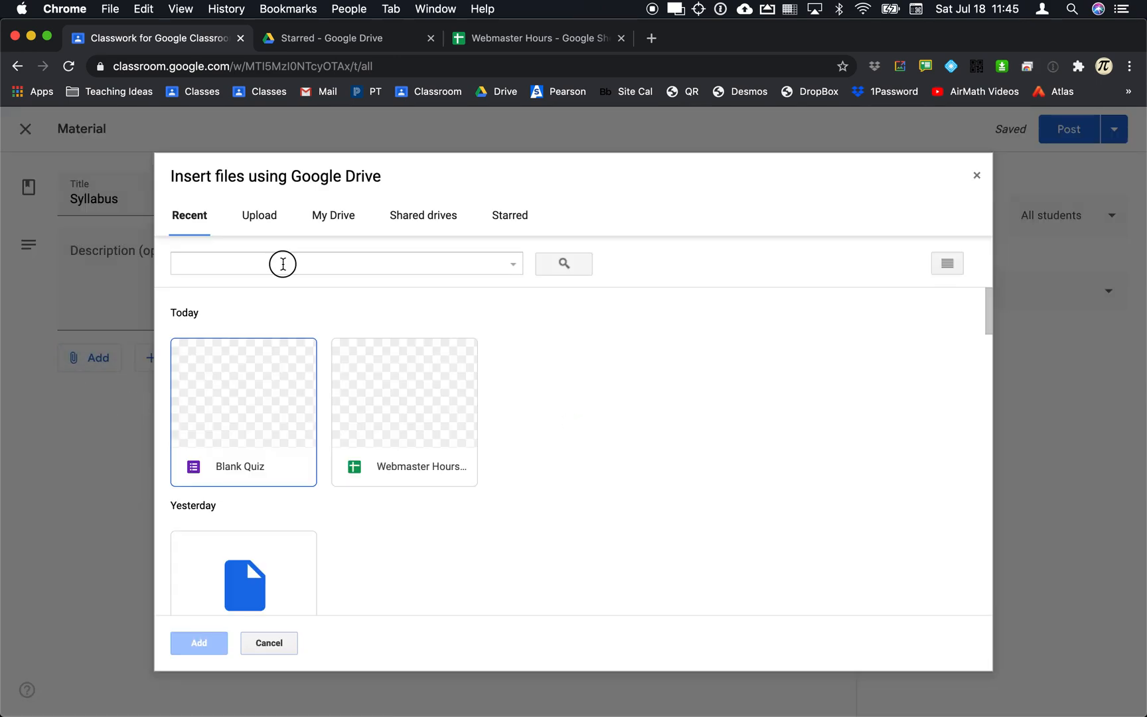
{"action": "type", "text": "syl"}
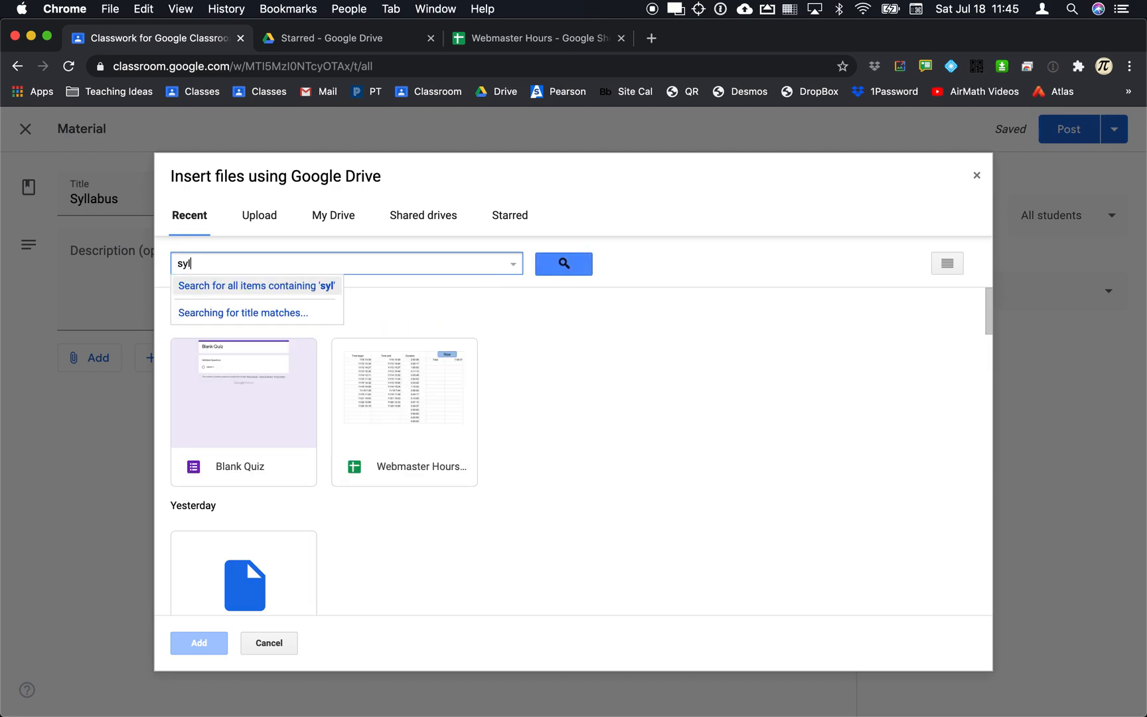
{"action": "type", "text": "lab"}
{"action": "key", "text": "Return"}
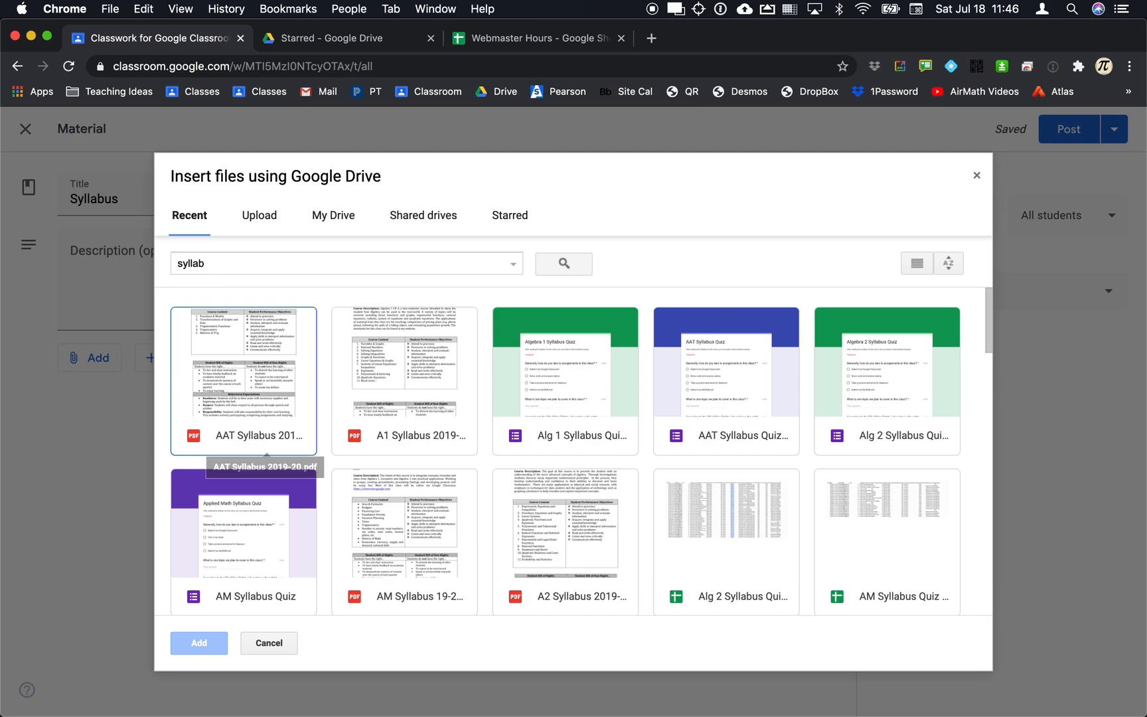
{"action": "double_click", "coordinate": [264, 357]}
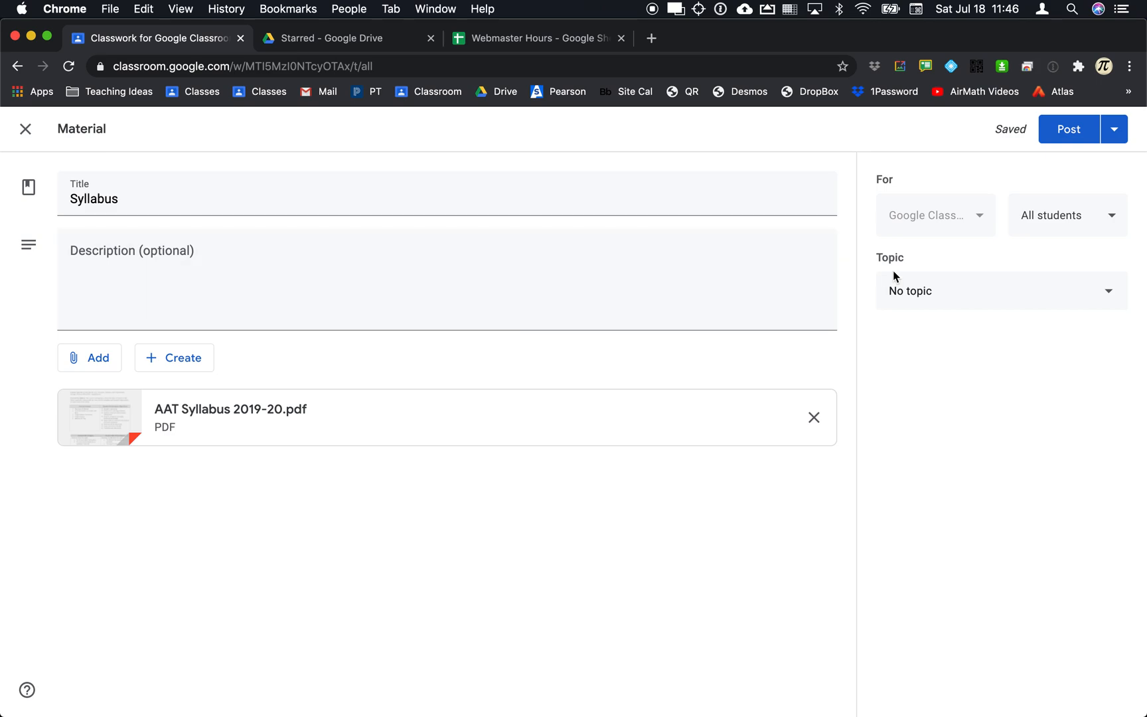
Post the Syllabus material to all students under a newly created 'Class Material' topic.
{"action": "left_click", "coordinate": [952, 295]}
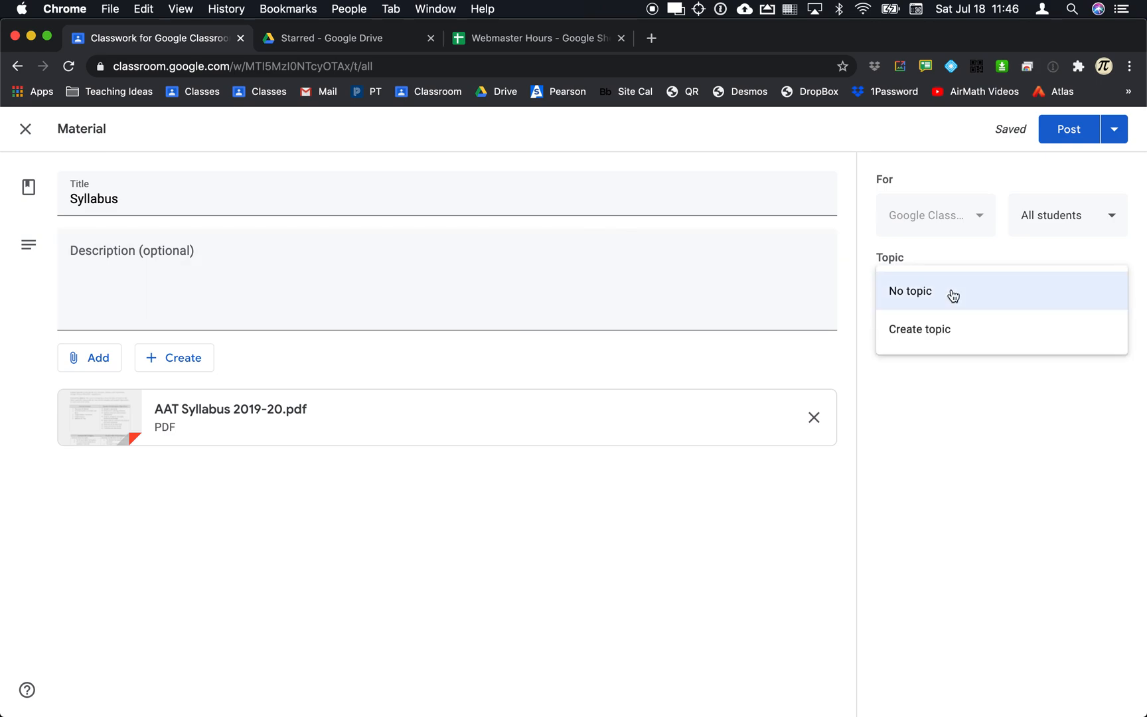
{"action": "left_click", "coordinate": [944, 326]}
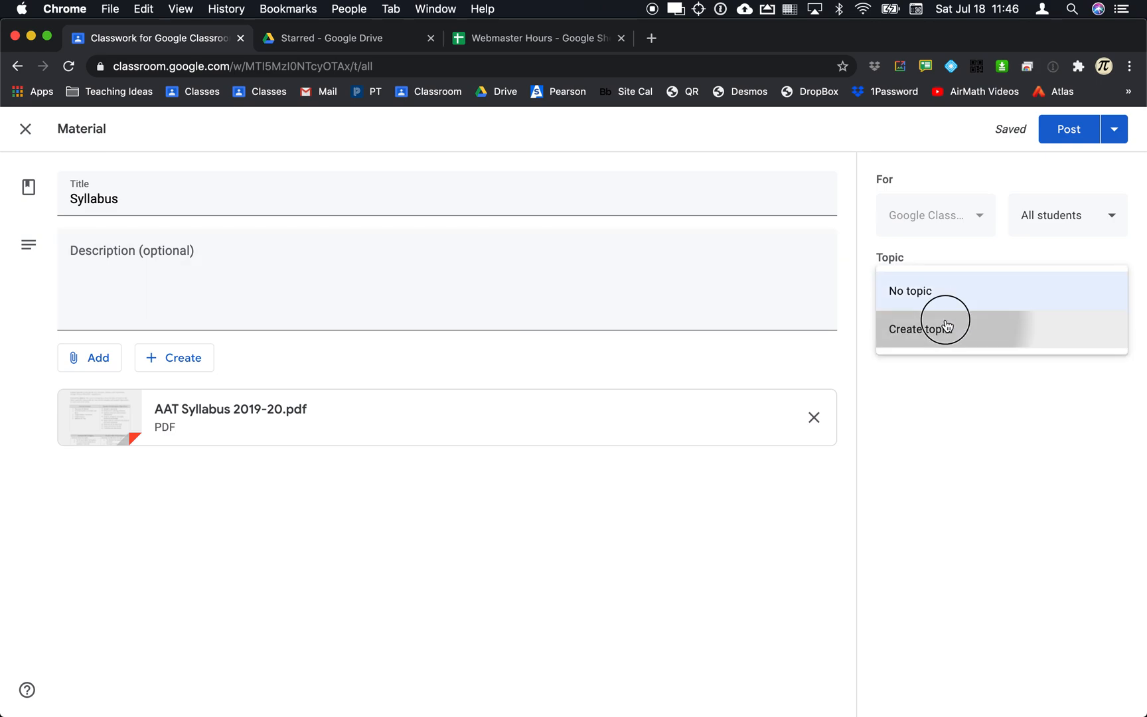
{"action": "type", "text": "Class Matier"}
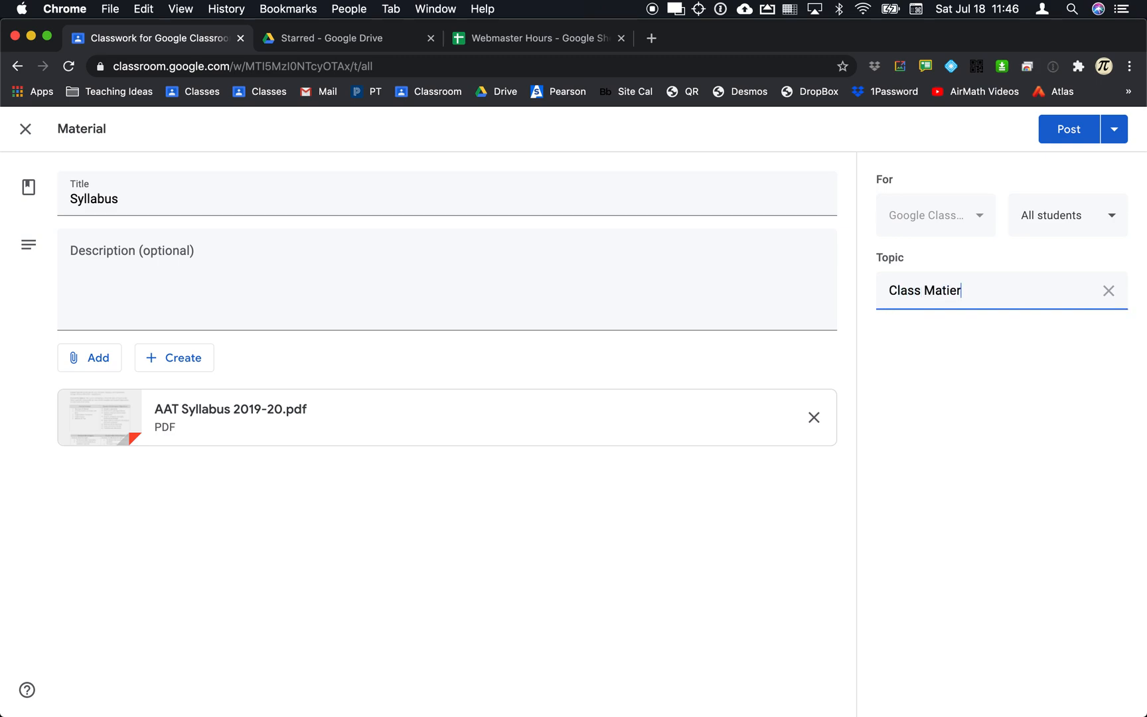
{"action": "key", "text": "BackSpace"}
{"action": "key", "text": "BackSpace"}
{"action": "key", "text": "BackSpace"}
{"action": "type", "text": "erial"}
{"action": "left_click", "coordinate": [1070, 216]}
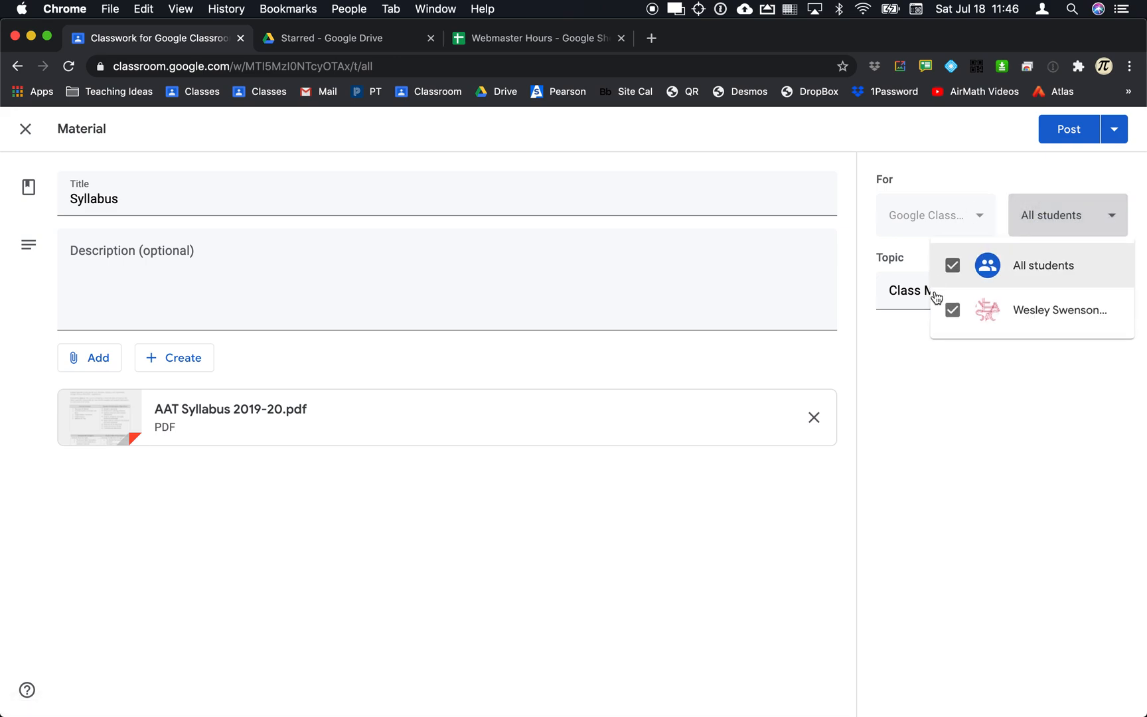
{"action": "left_click", "coordinate": [1052, 215]}
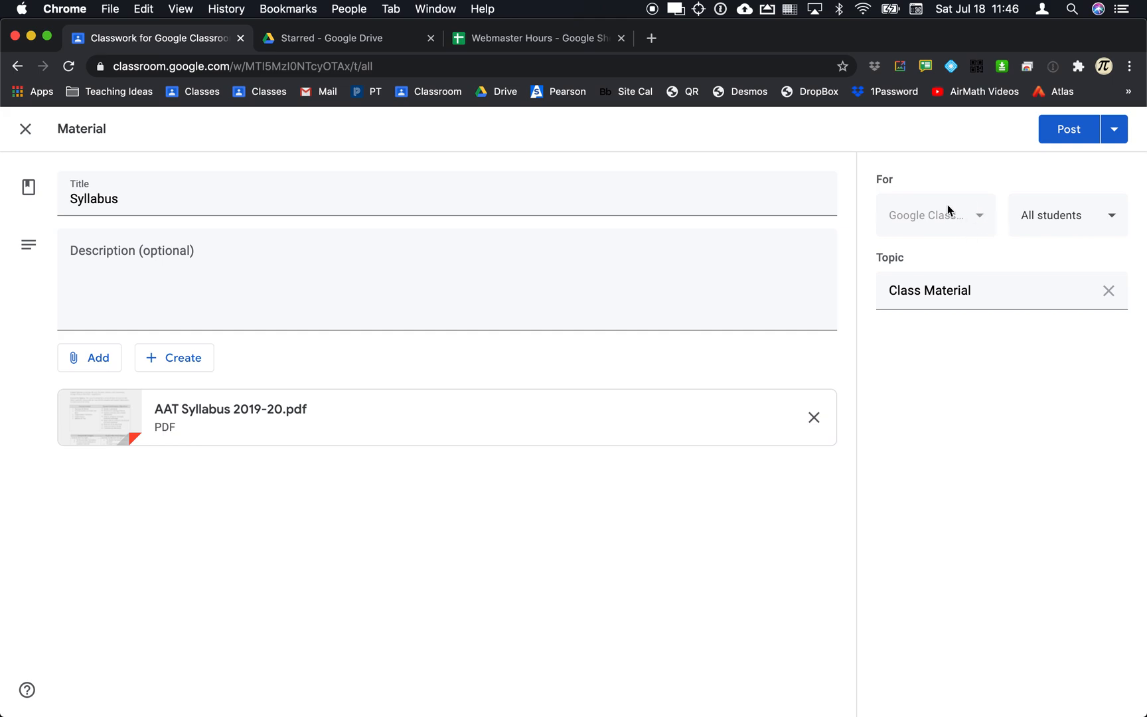
{"action": "left_click", "coordinate": [1074, 132]}
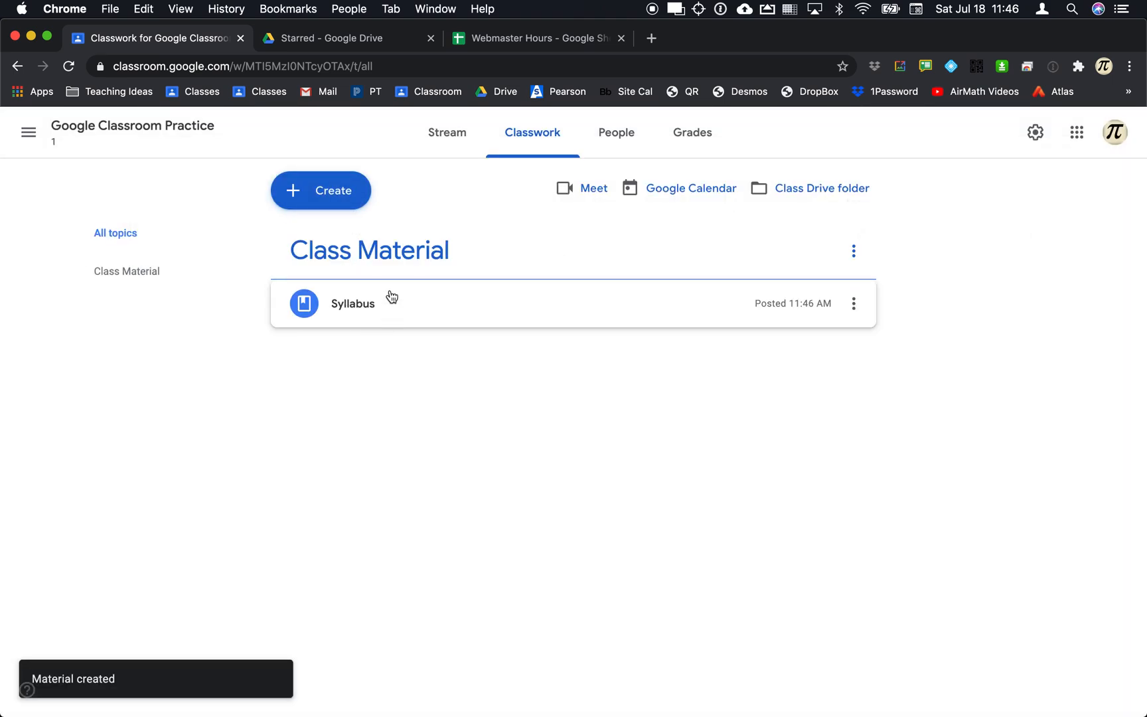
{"action": "left_click", "coordinate": [435, 136]}
Switch to the student's Classroom in Firefox and reload the class page to show new posts.
{"action": "scroll", "coordinate": [525, 398], "scroll_direction": "down", "scroll_amount": 2}
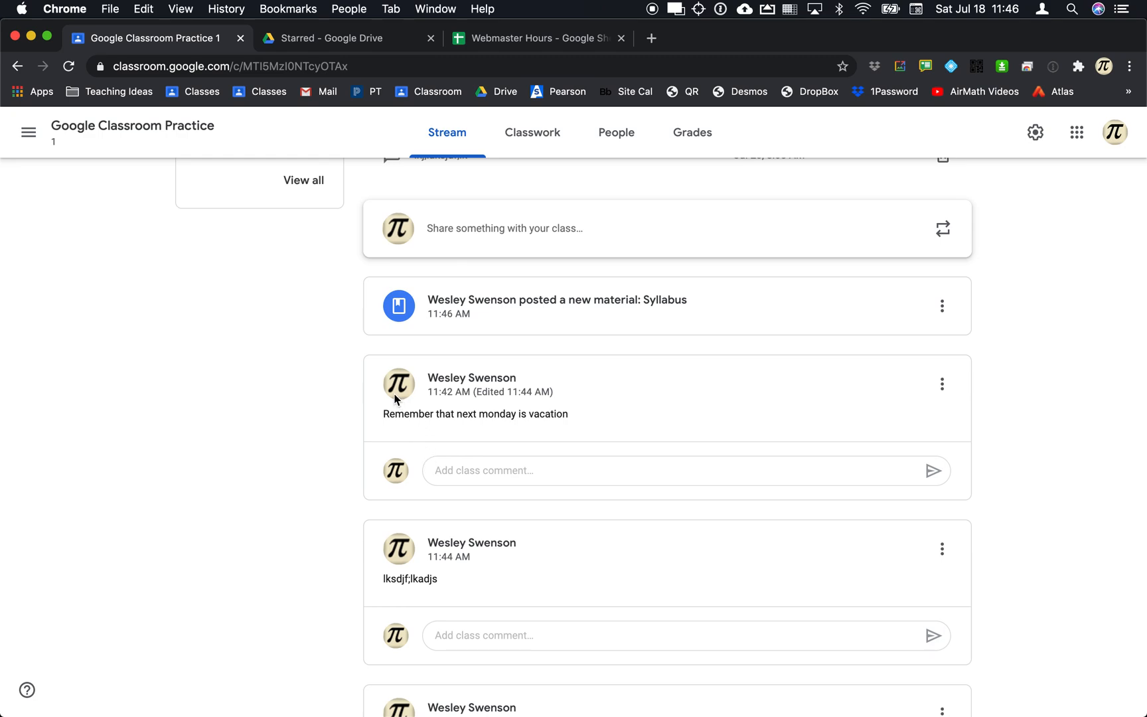
{"action": "scroll", "coordinate": [385, 412], "scroll_direction": "up", "scroll_amount": 2}
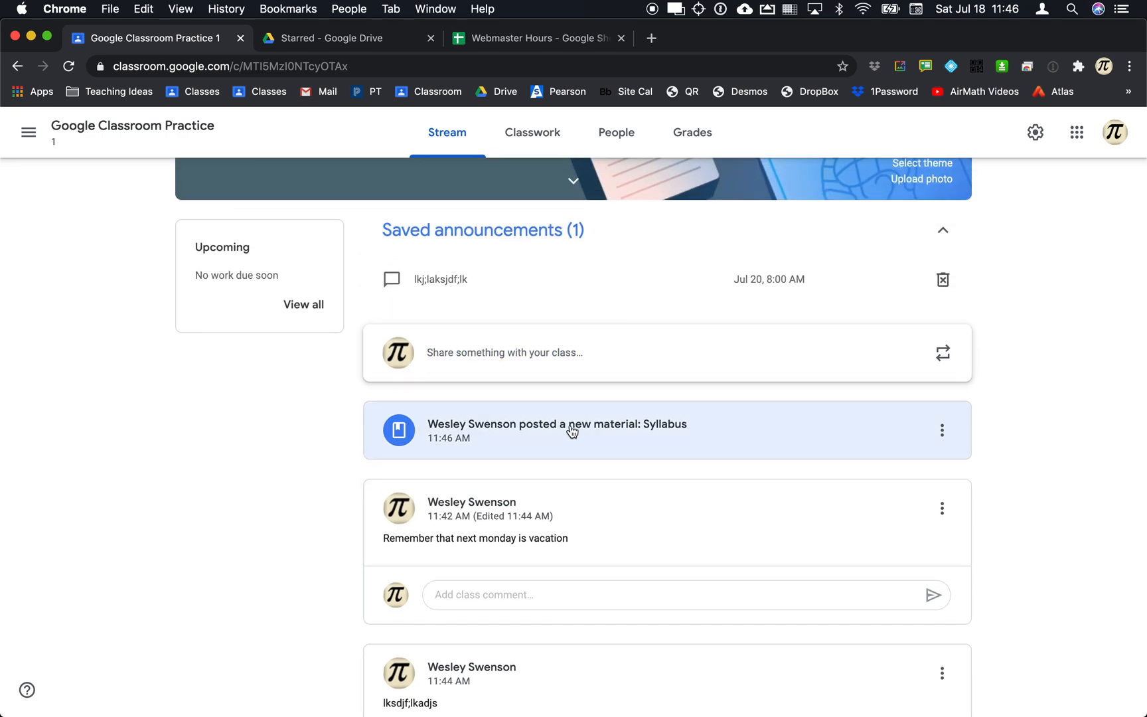
{"action": "key", "text": "super+Tab"}
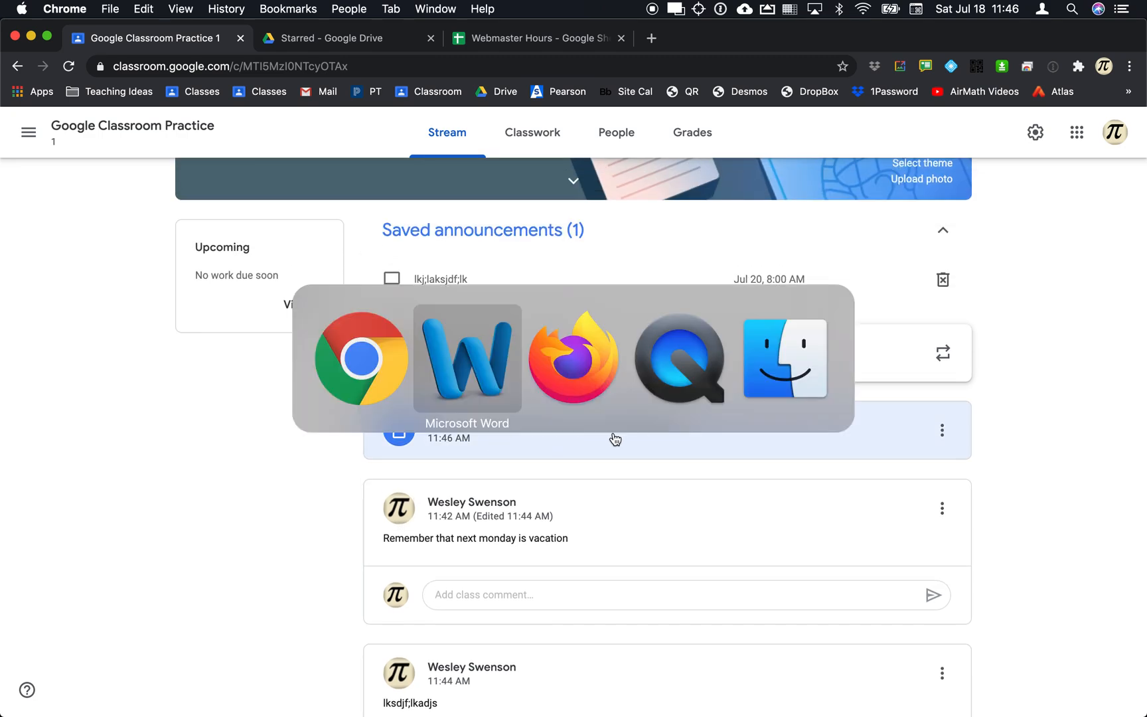
{"action": "key", "text": "super+Tab"}
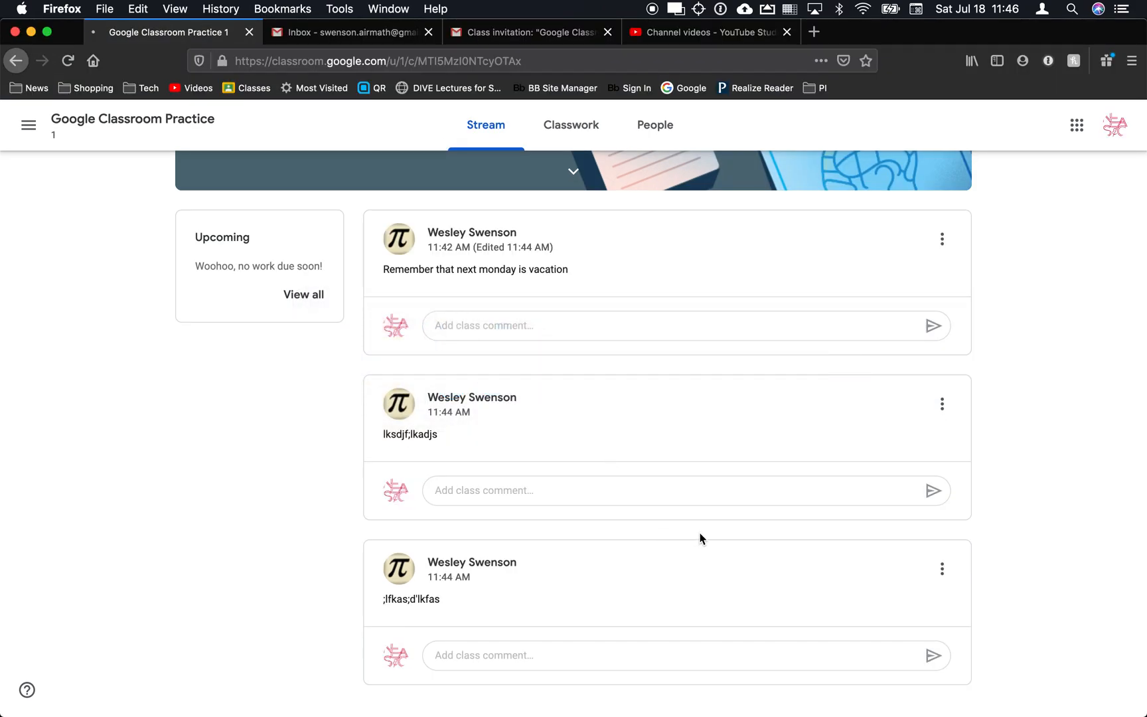
{"action": "key", "text": "super+r"}
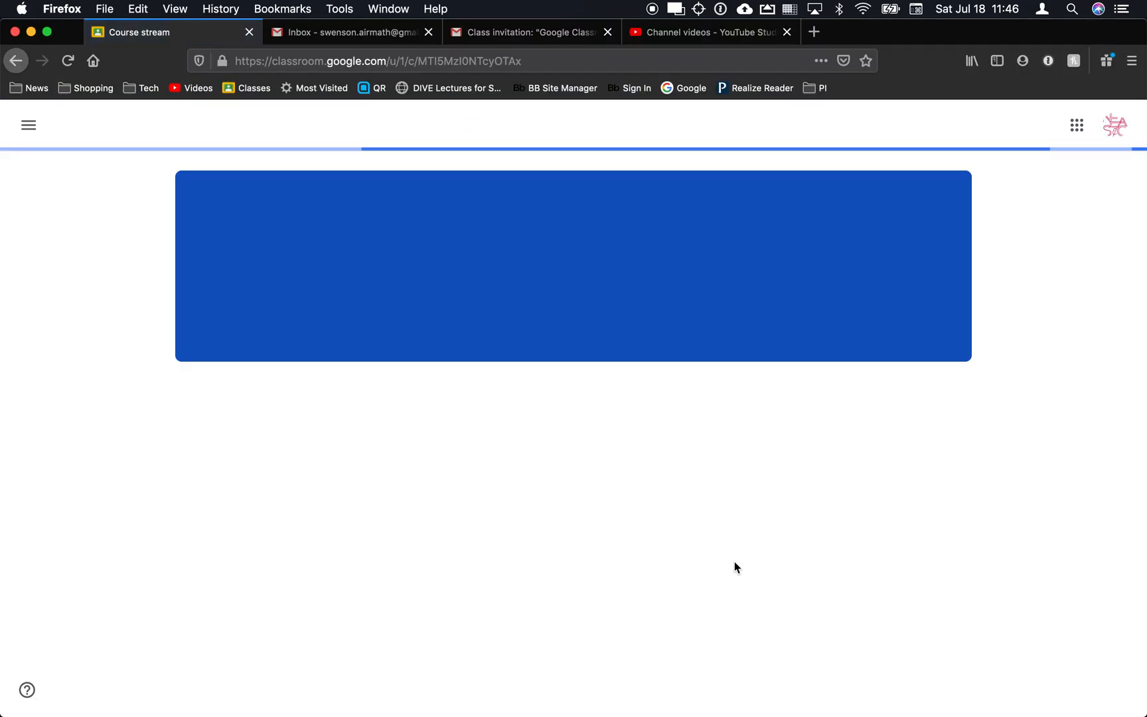
{"action": "scroll", "coordinate": [734, 566], "scroll_direction": "down", "scroll_amount": 3}
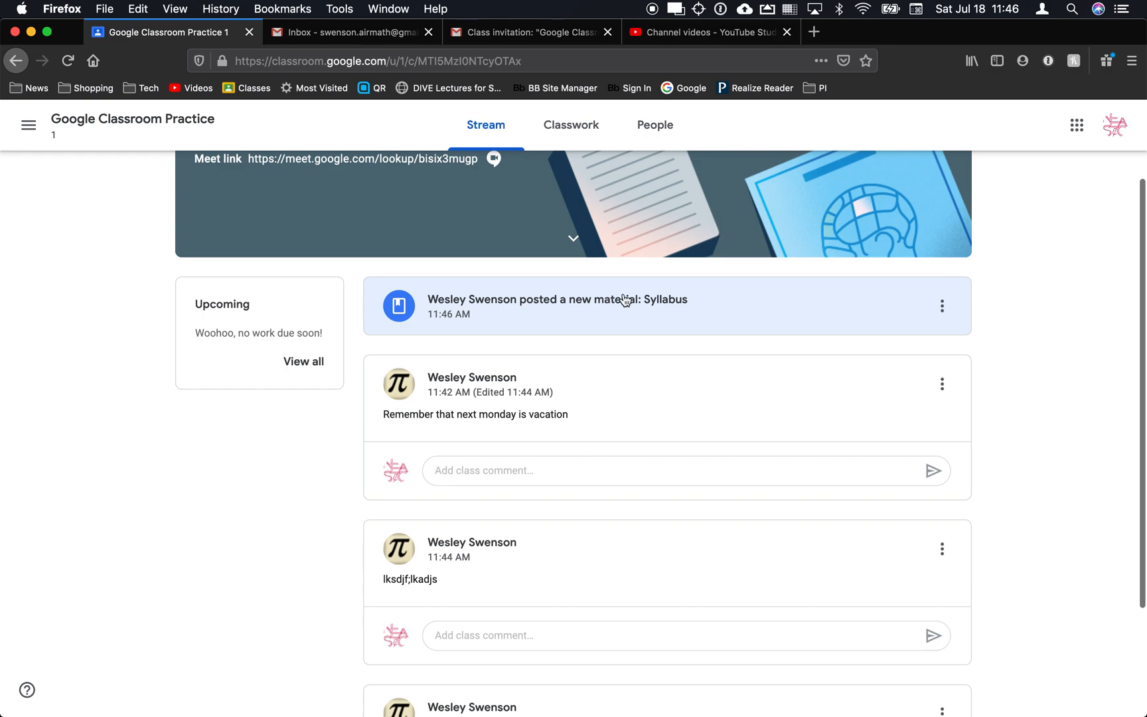
Open the Syllabus post and its AAT Syllabus 2019-20.pdf, then close the PDF preview.
{"action": "left_click", "coordinate": [591, 310]}
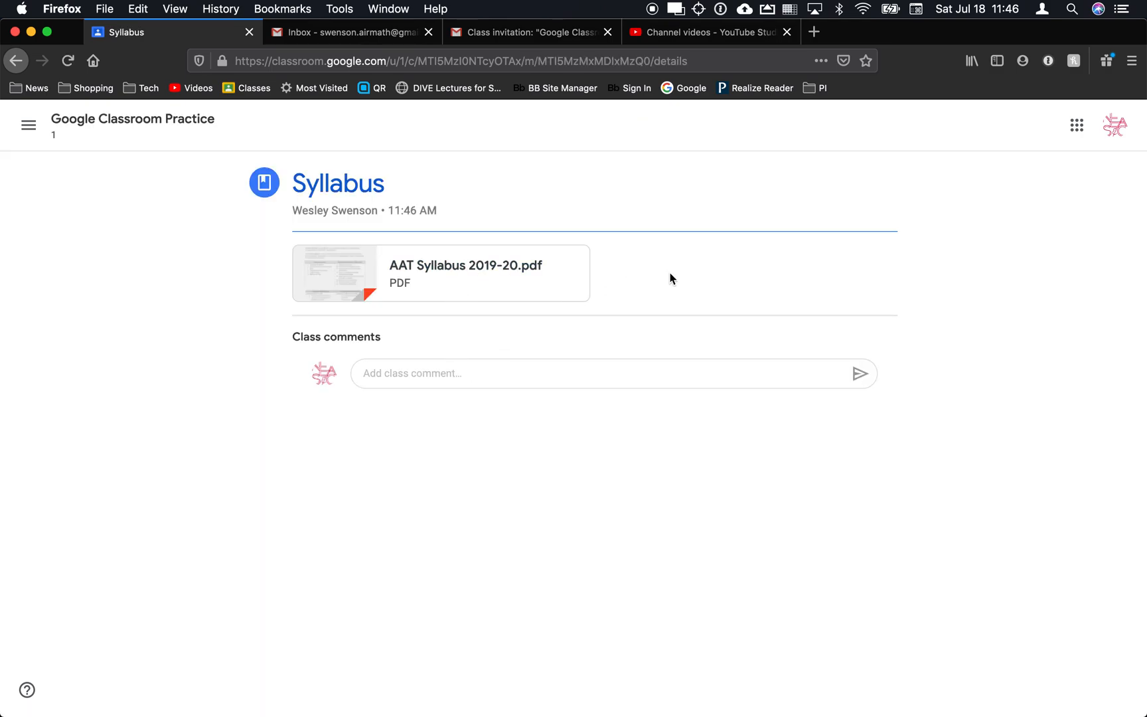
{"action": "left_click", "coordinate": [442, 281]}
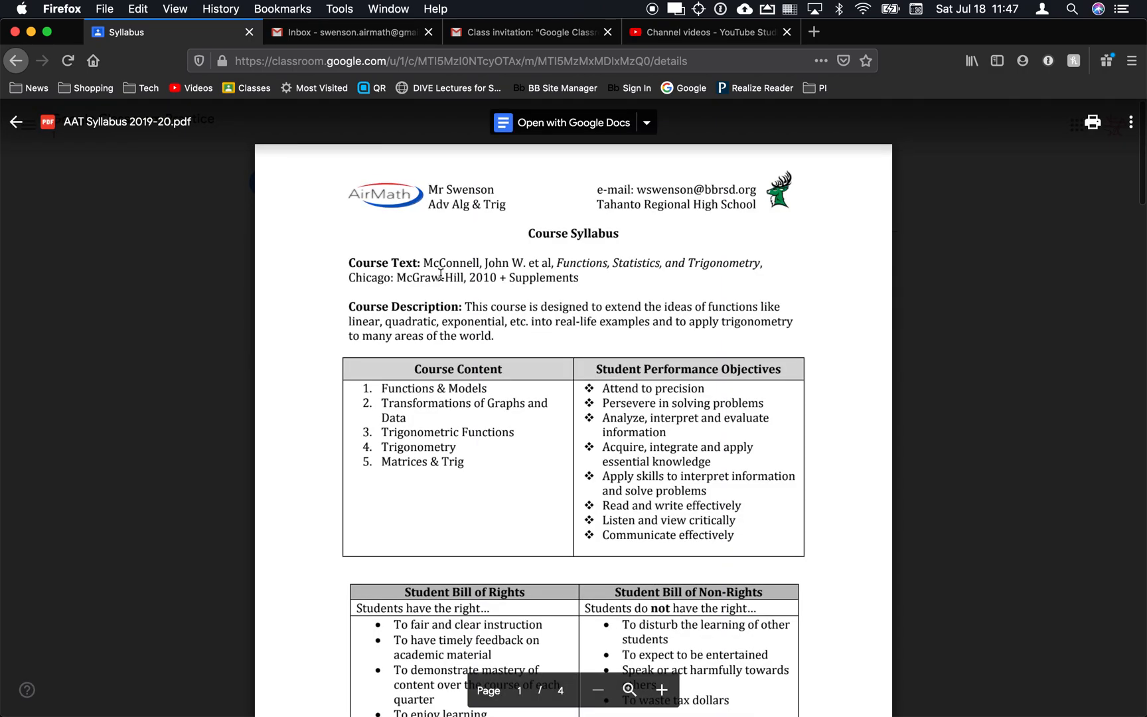
{"action": "left_click", "coordinate": [133, 343]}
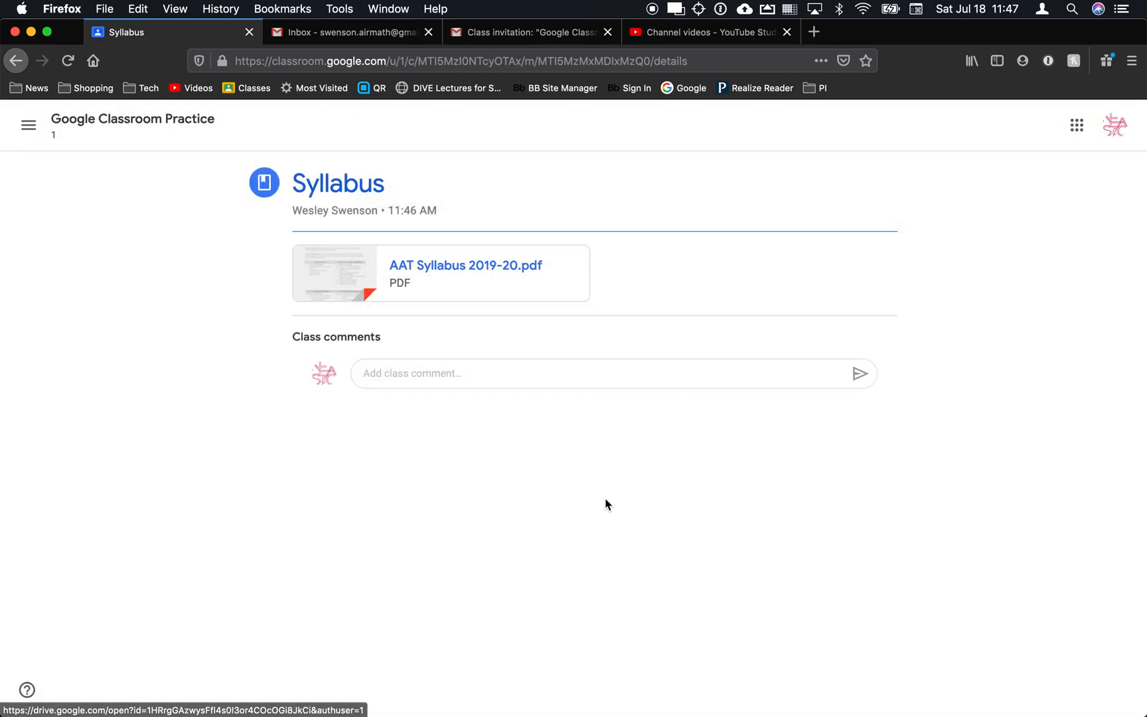
{"action": "key", "text": "super+Tab"}
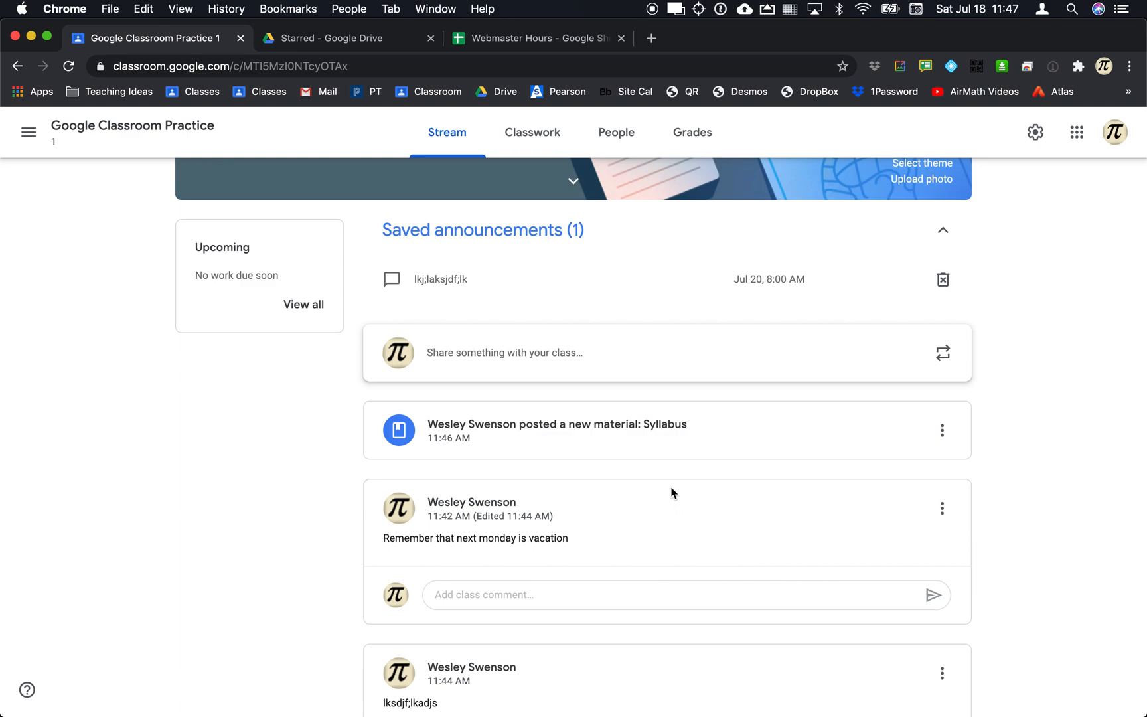
From Classwork, start a new material titled 'Graph Paper'.
{"action": "left_click", "coordinate": [535, 134]}
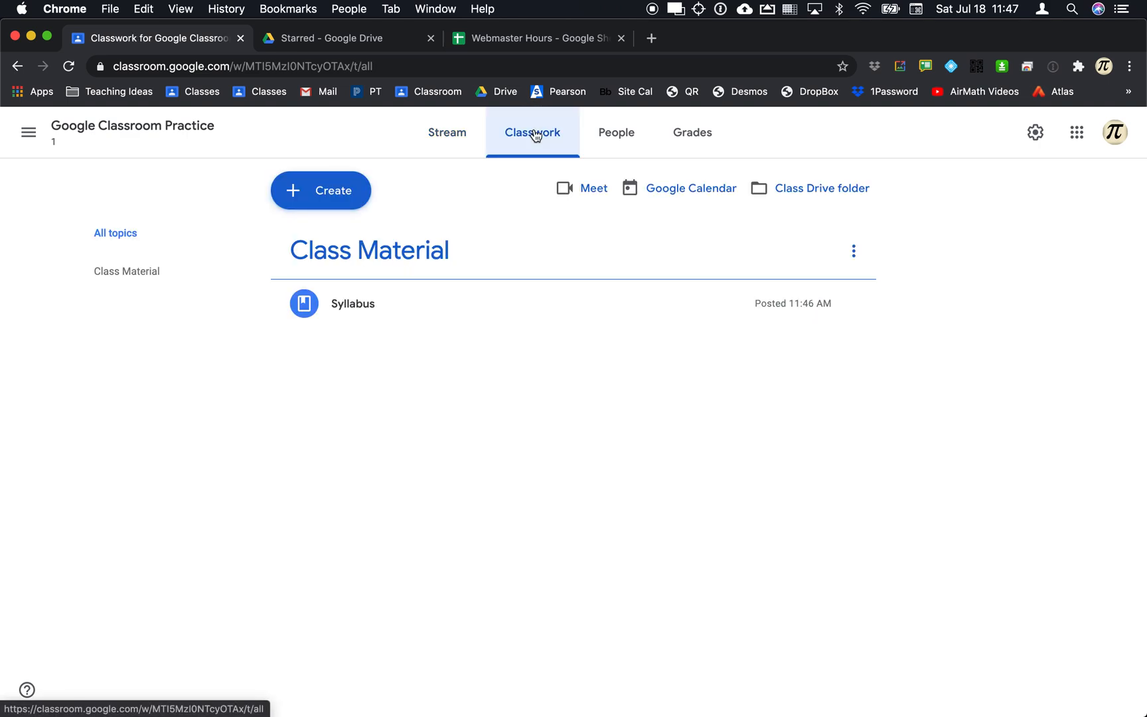
{"action": "left_click", "coordinate": [293, 197]}
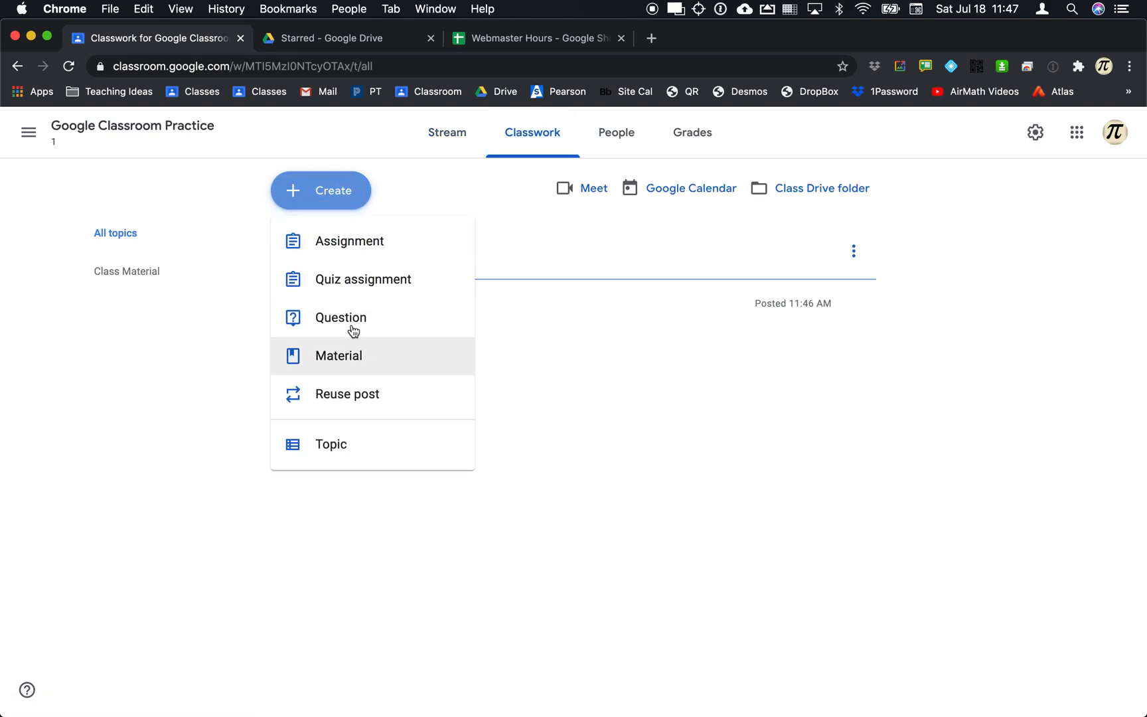
{"action": "left_click", "coordinate": [344, 356]}
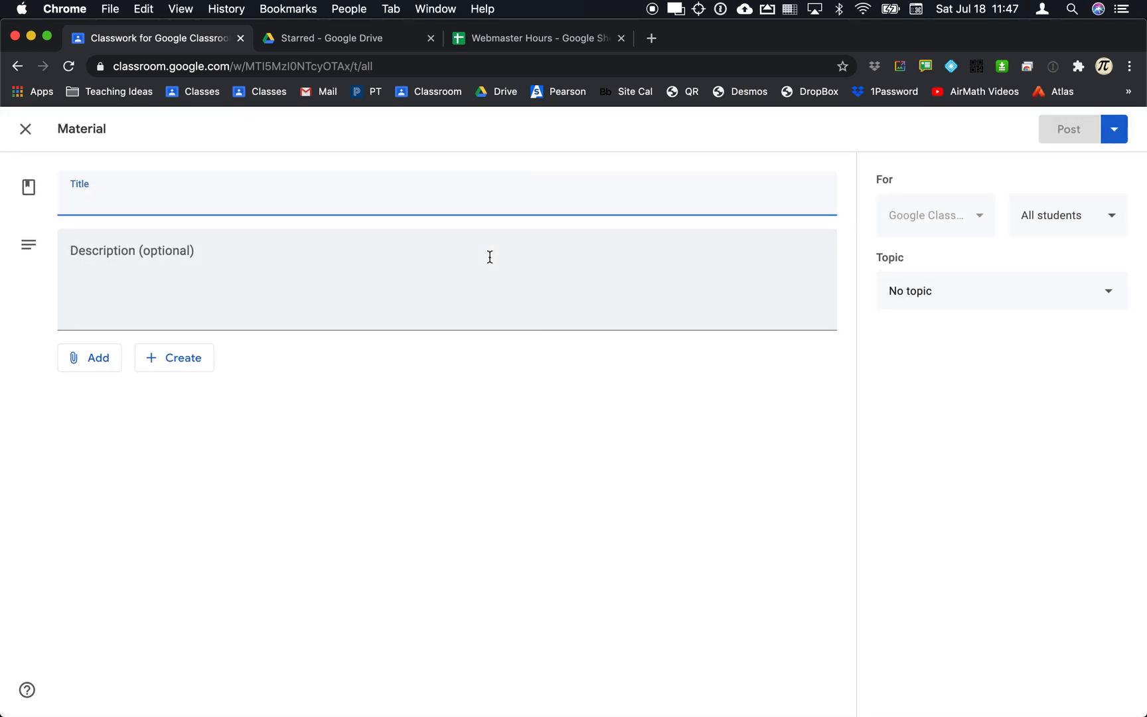
{"action": "type", "text": "Prah"}
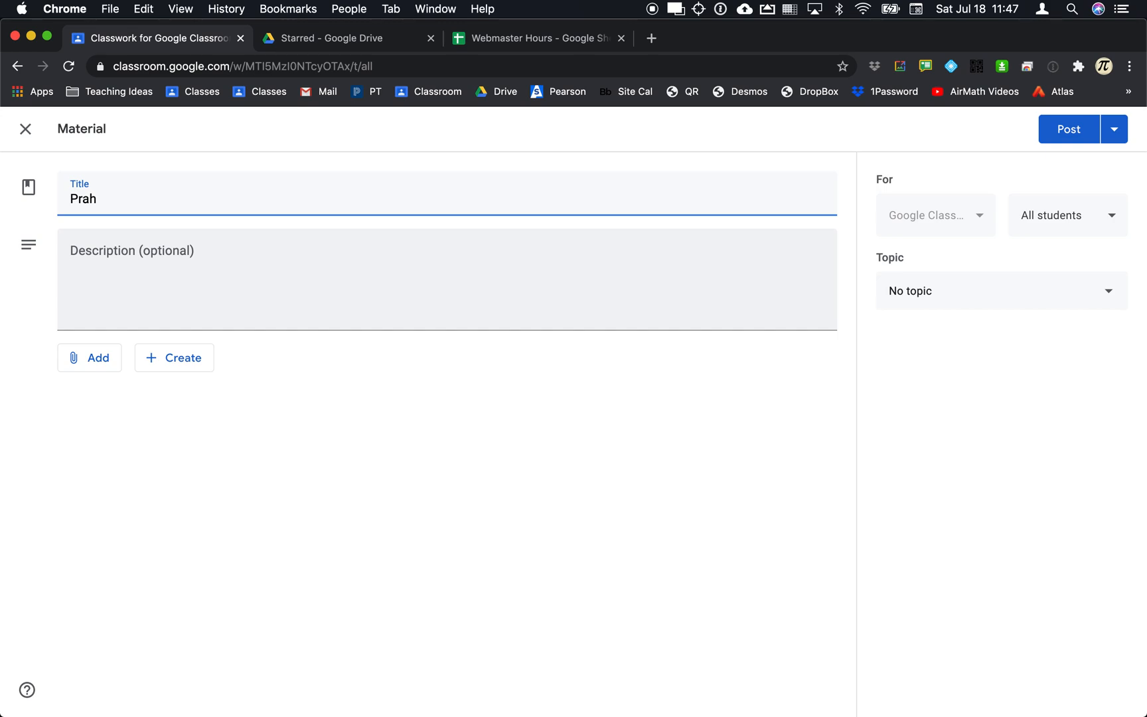
{"action": "key", "text": "BackSpace"}
{"action": "type", "text": "Graph Paper"}
Attach Graph Paper Full 1:8.pdf from Drive after searching for 'graph paper'.
{"action": "left_click", "coordinate": [95, 357]}
{"action": "left_click", "coordinate": [130, 392]}
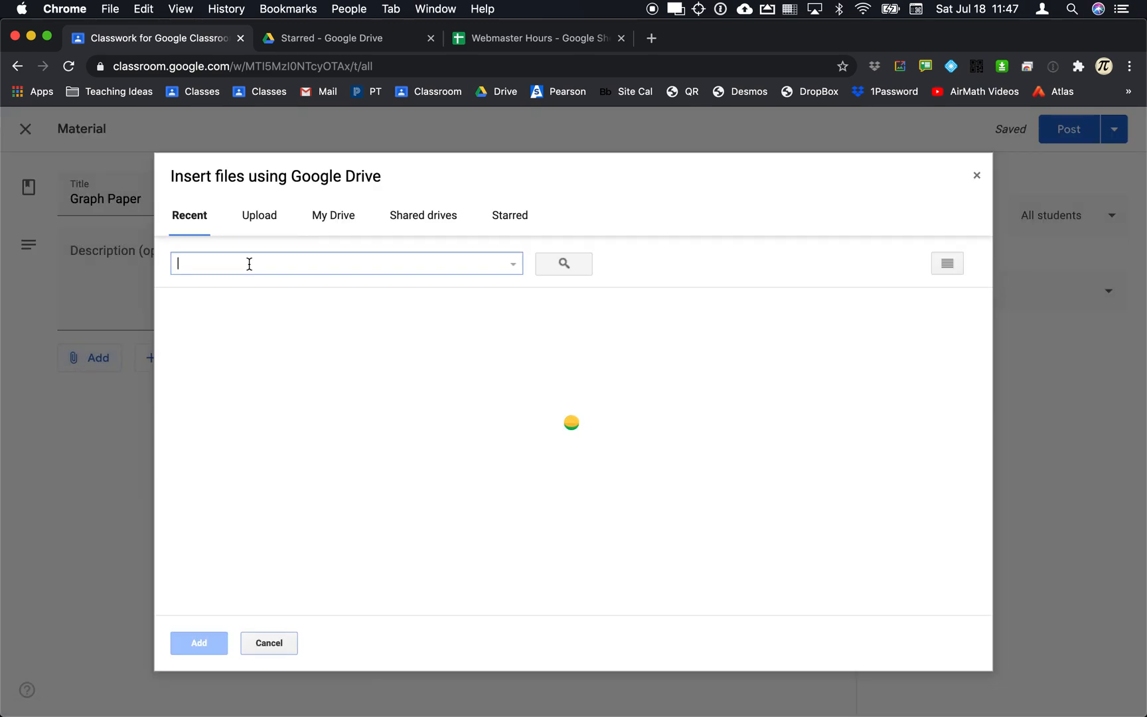
{"action": "left_click", "coordinate": [231, 262]}
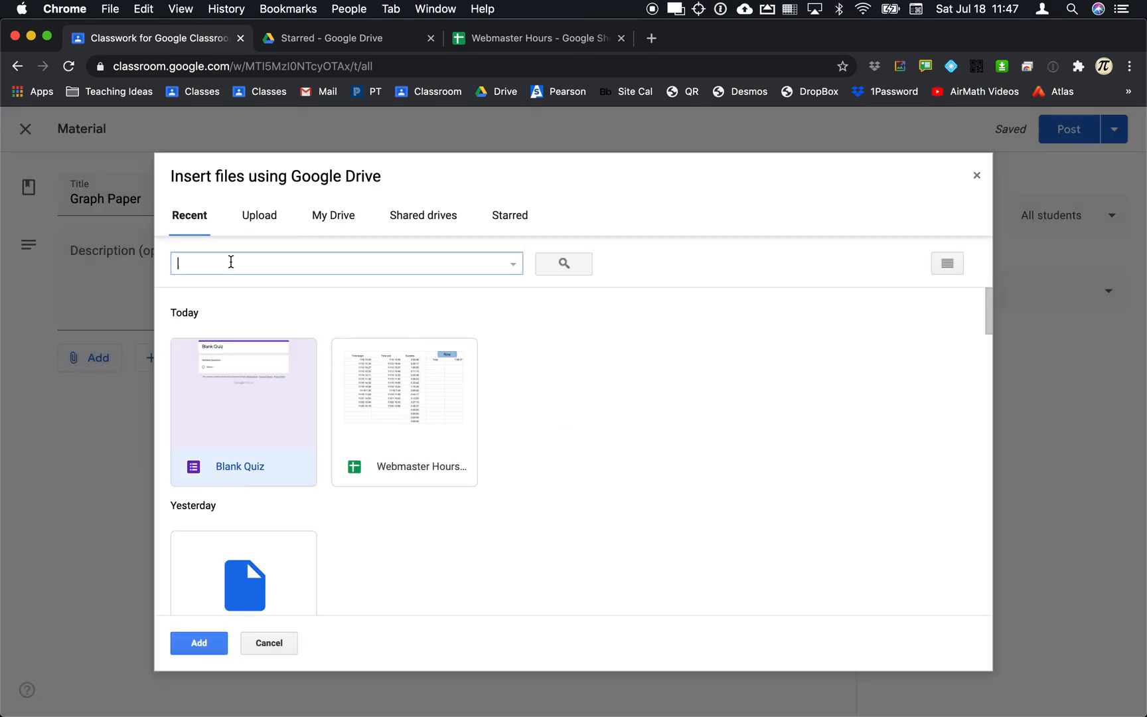
{"action": "type", "text": "graph paper"}
{"action": "key", "text": "Return"}
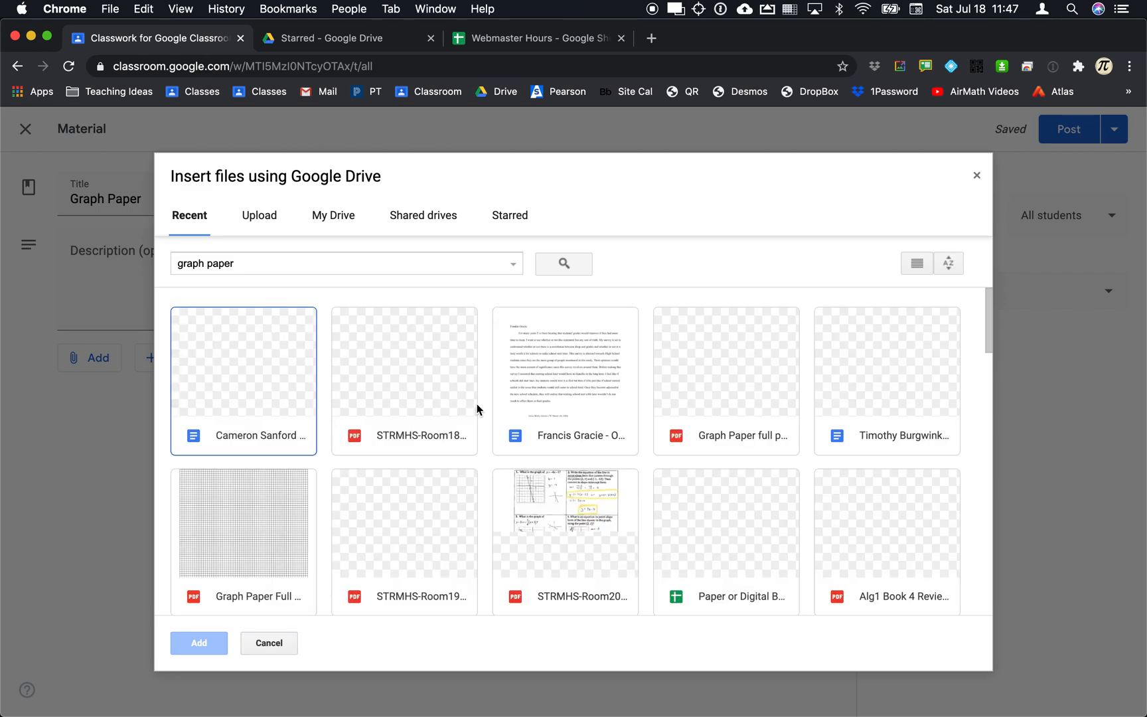
{"action": "scroll", "coordinate": [476, 430], "scroll_direction": "down", "scroll_amount": 1}
{"action": "double_click", "coordinate": [272, 455]}
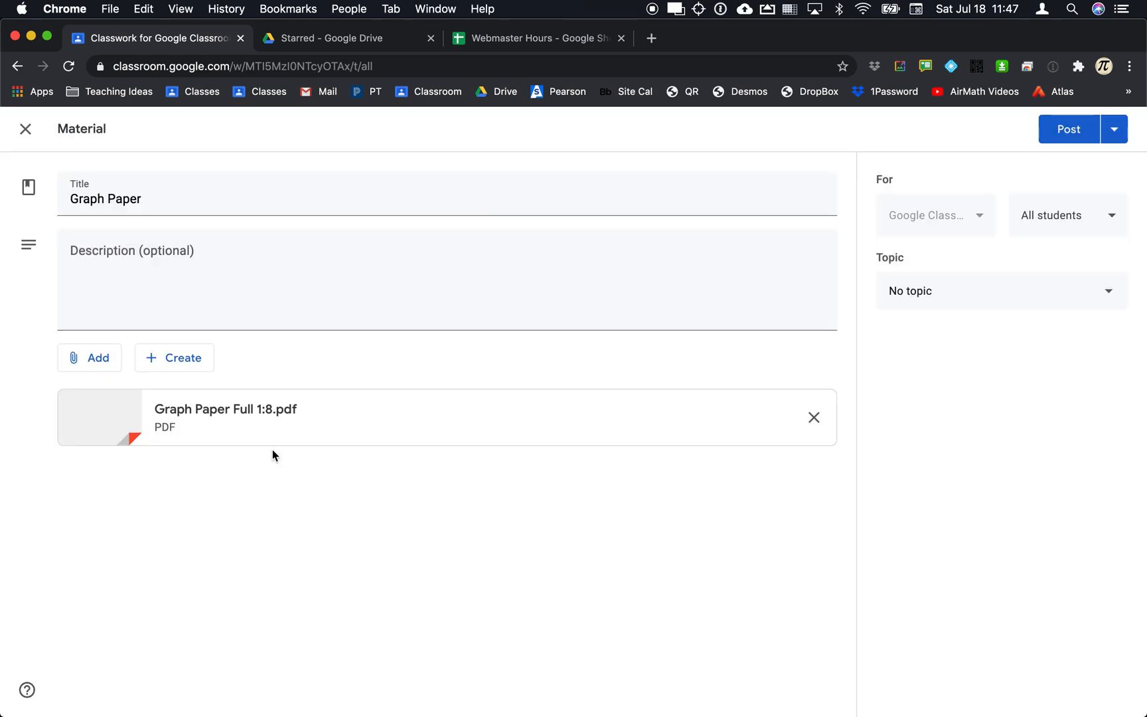
File the Graph Paper material under Class Material and post it.
{"action": "left_click", "coordinate": [967, 303]}
{"action": "left_click", "coordinate": [927, 379]}
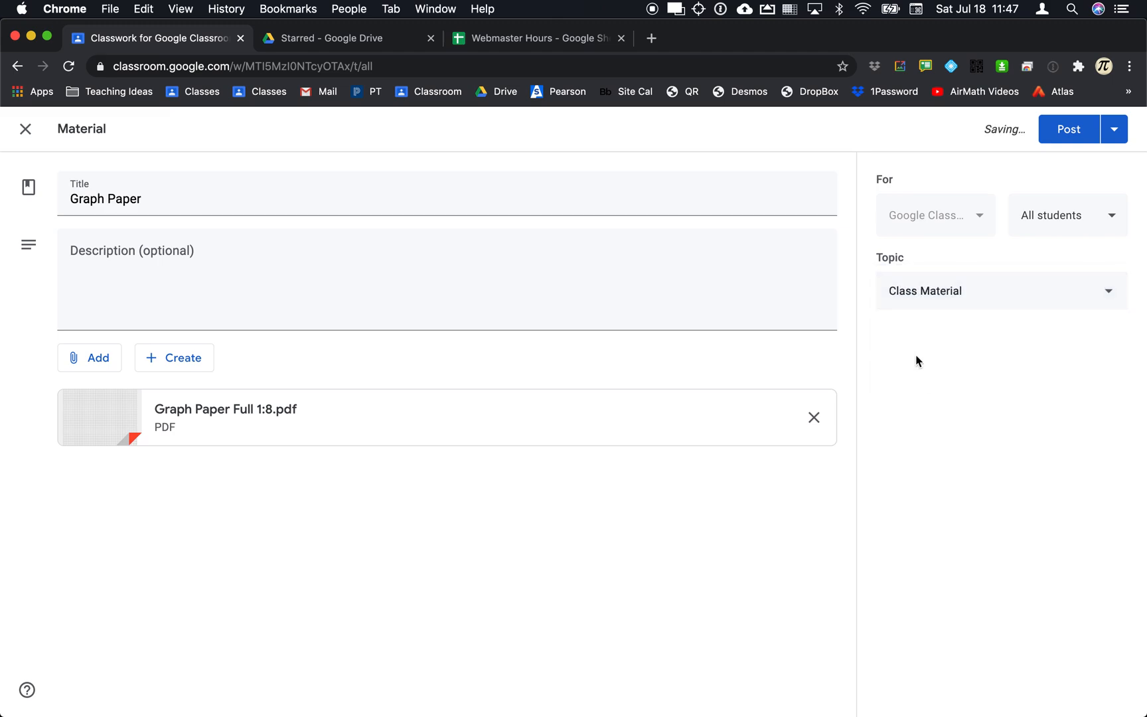
{"action": "left_click", "coordinate": [1067, 128]}
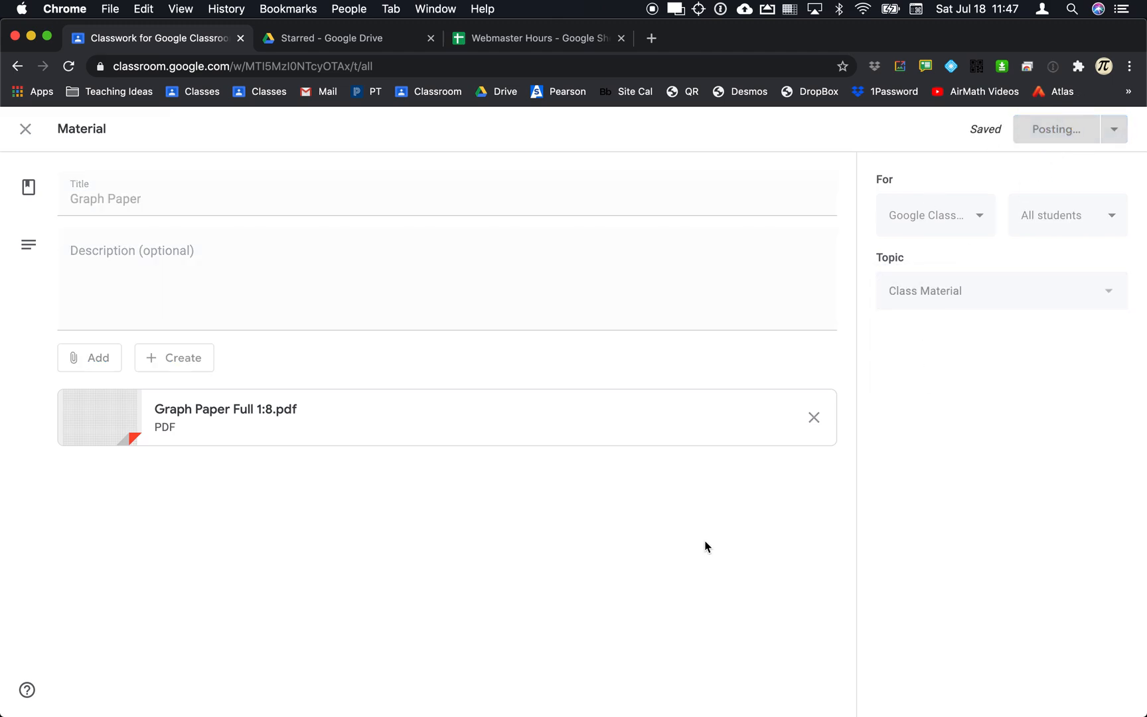
{"action": "key", "text": "super+Tab"}
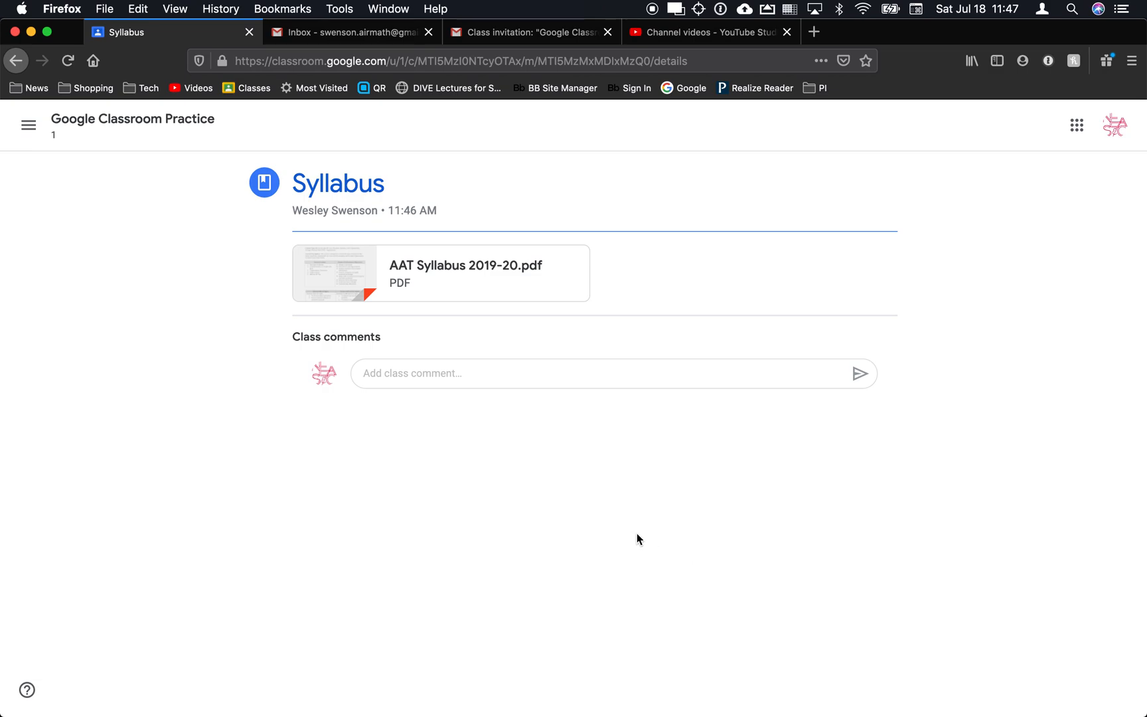
Reload the student's class stream and confirm the Graph Paper post appears there.
{"action": "left_click", "coordinate": [116, 120]}
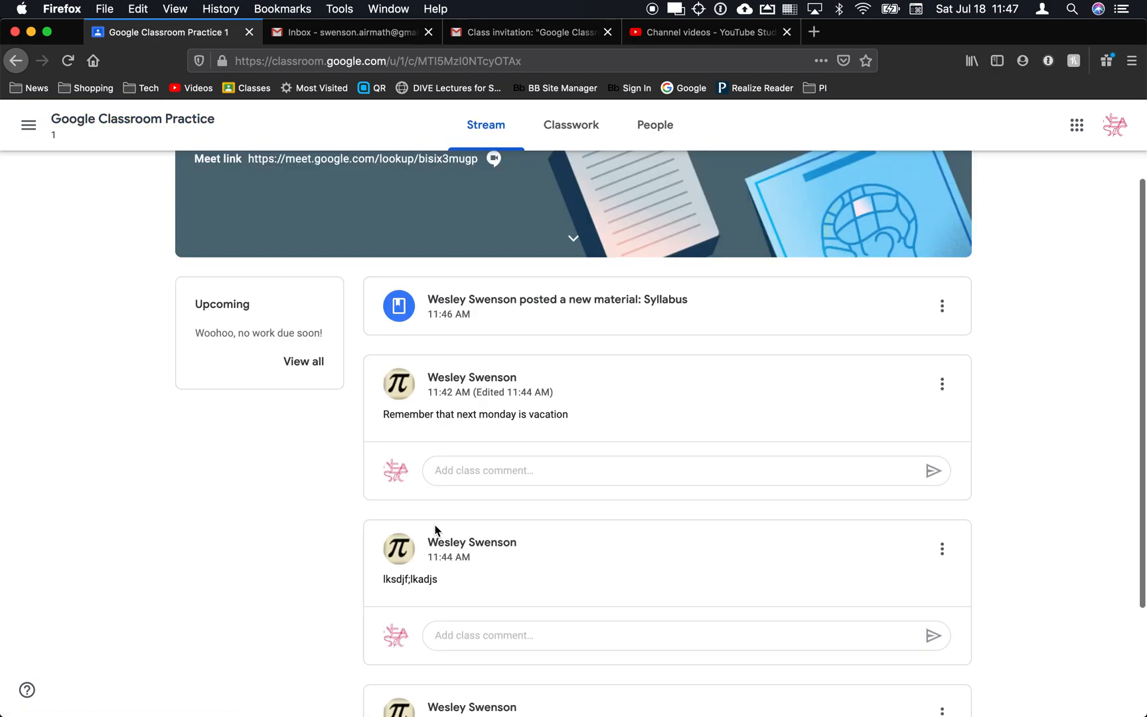
{"action": "key", "text": "super+r"}
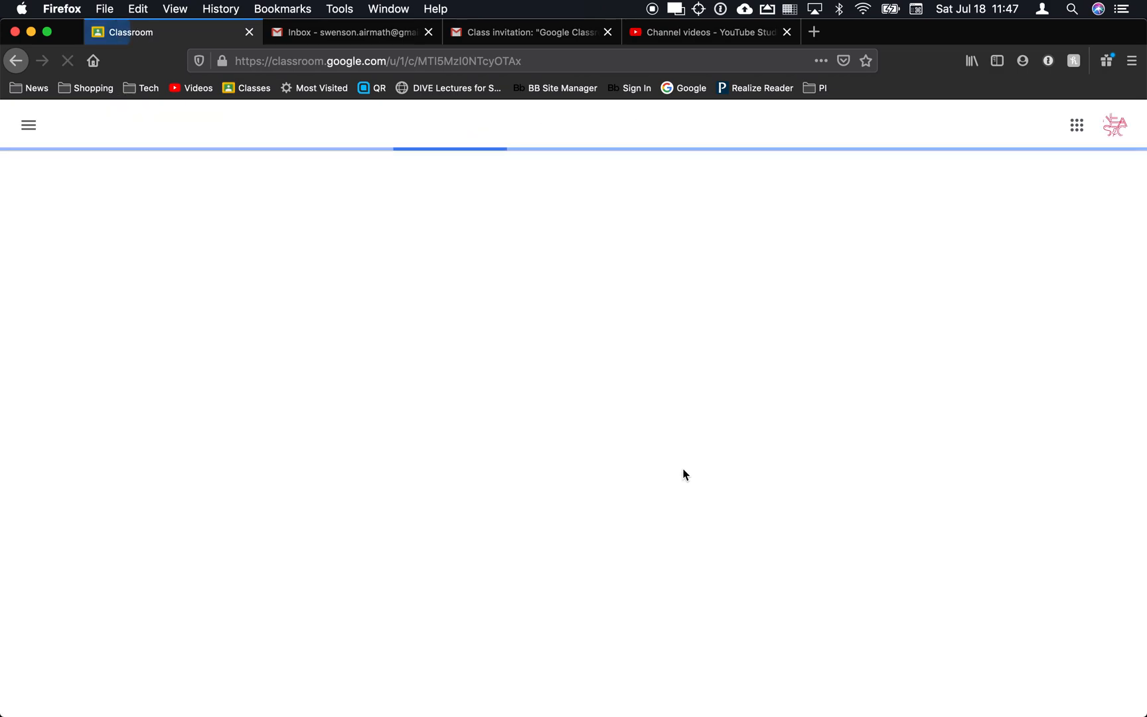
{"action": "scroll", "coordinate": [591, 420], "scroll_direction": "down", "scroll_amount": 1}
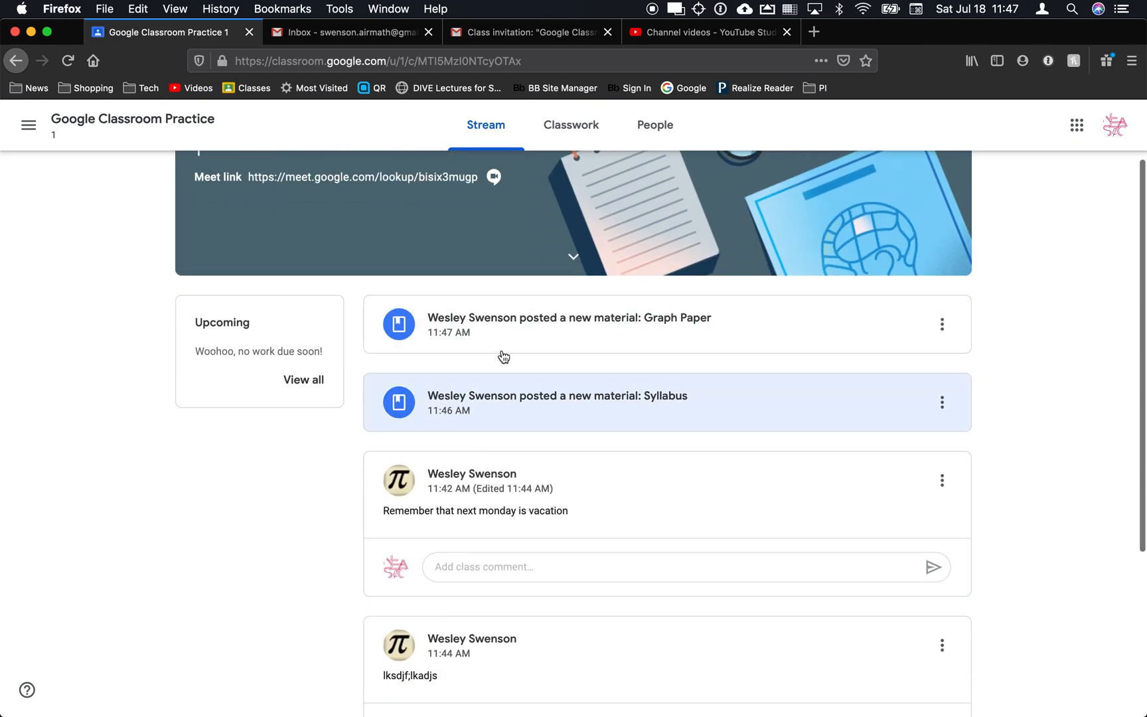
{"action": "left_click", "coordinate": [300, 384]}
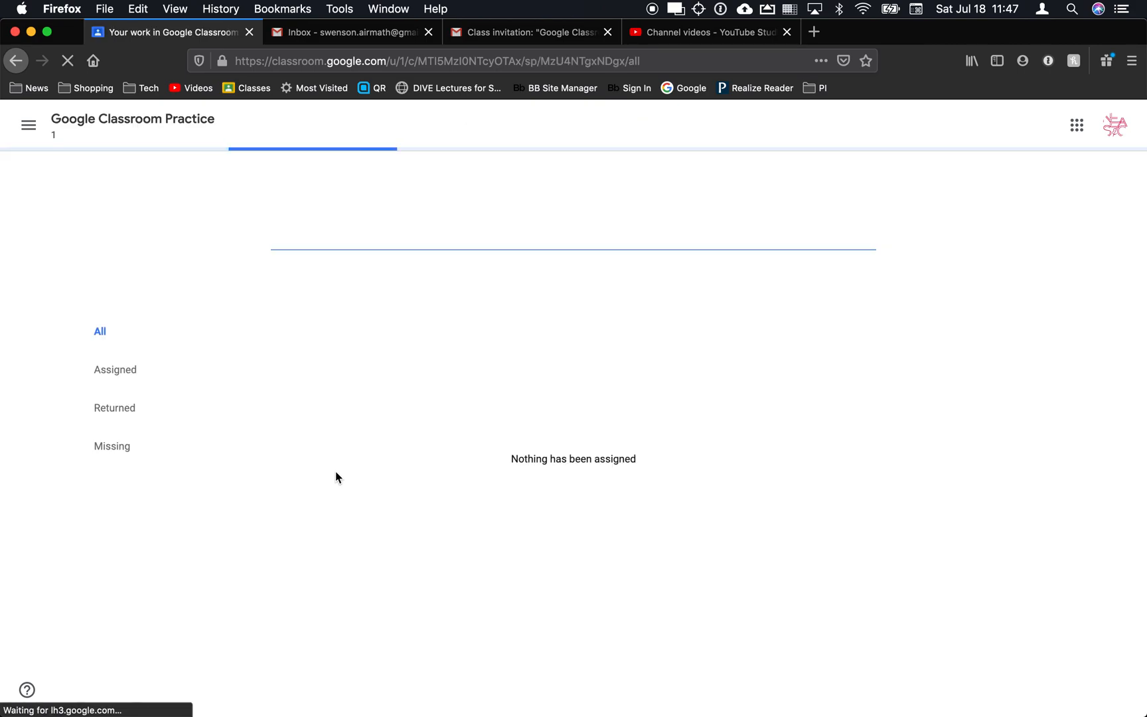
{"action": "left_click", "coordinate": [70, 126]}
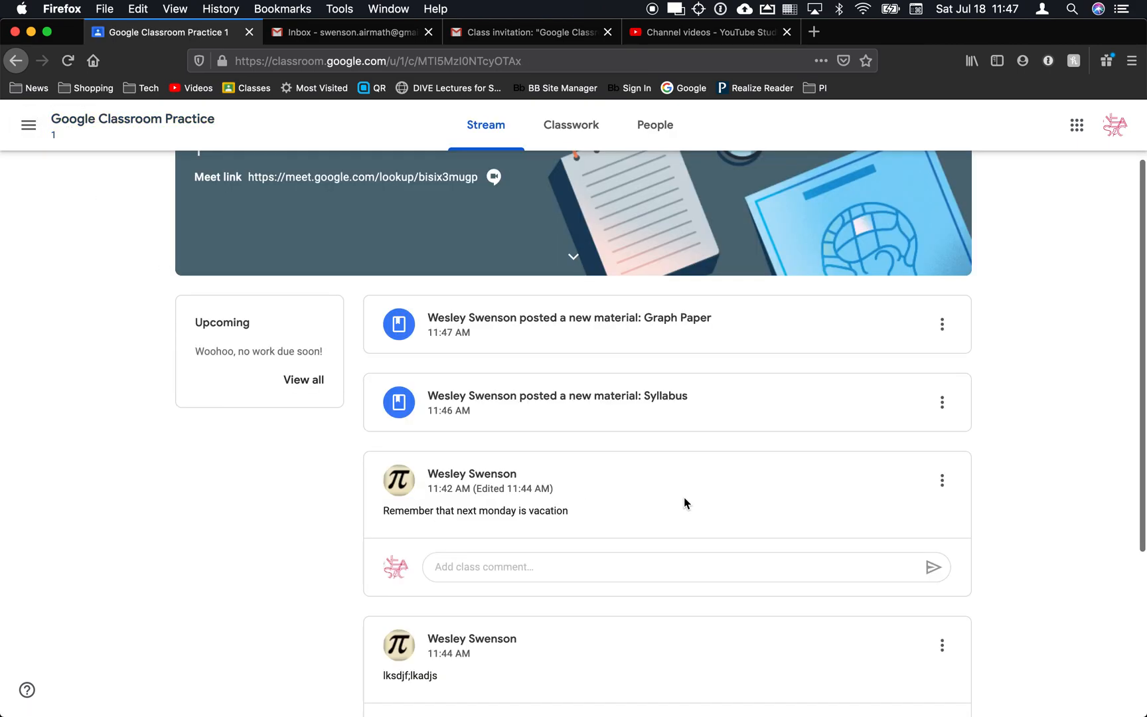
{"action": "scroll", "coordinate": [683, 496], "scroll_direction": "down", "scroll_amount": 3}
{"action": "key", "text": "super+Tab"}
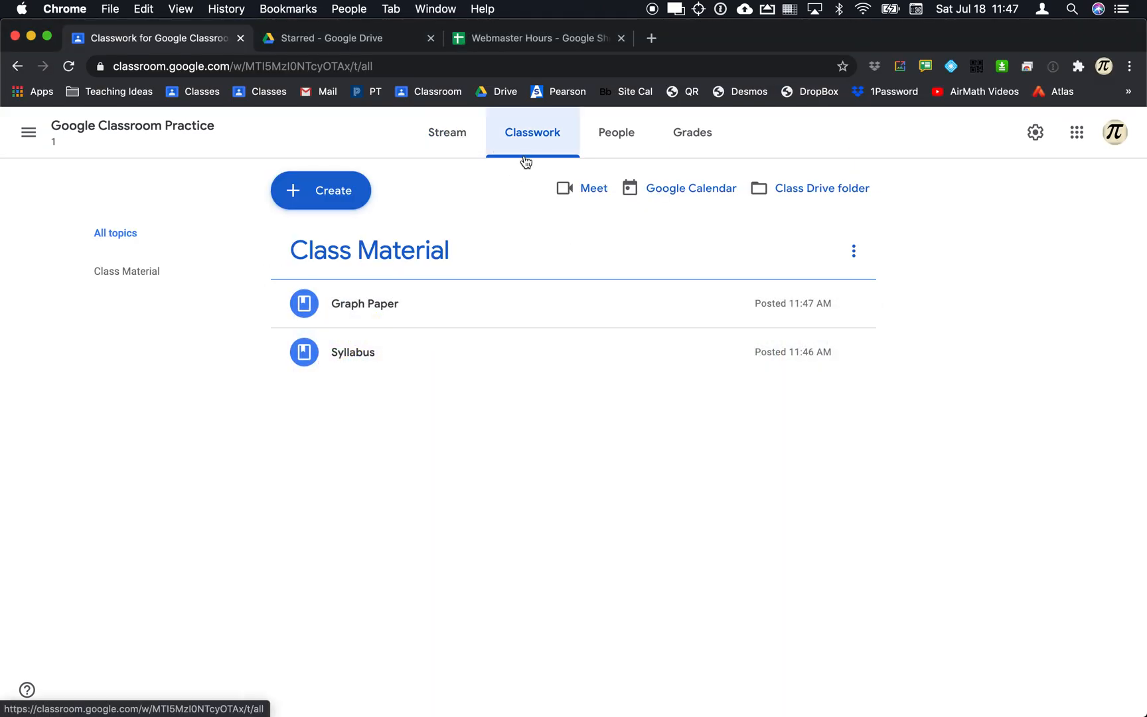
Create a short-answer question reading 'What three ways did you use math this summer?'.
{"action": "left_click", "coordinate": [298, 196]}
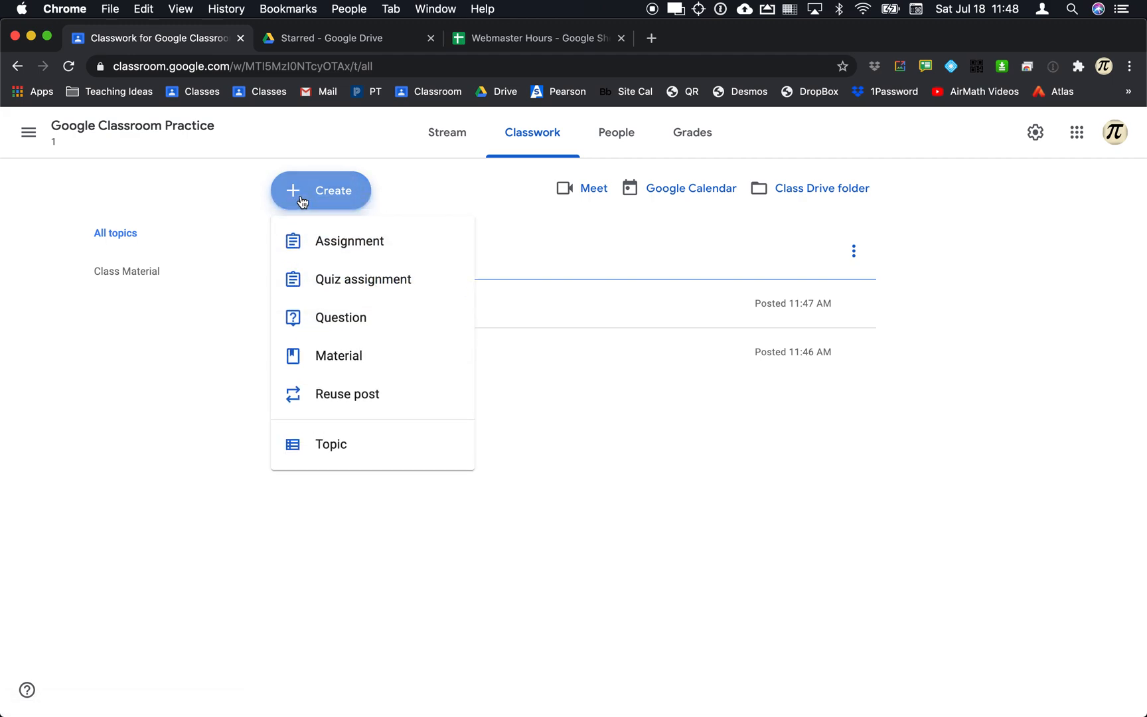
{"action": "left_click", "coordinate": [342, 318]}
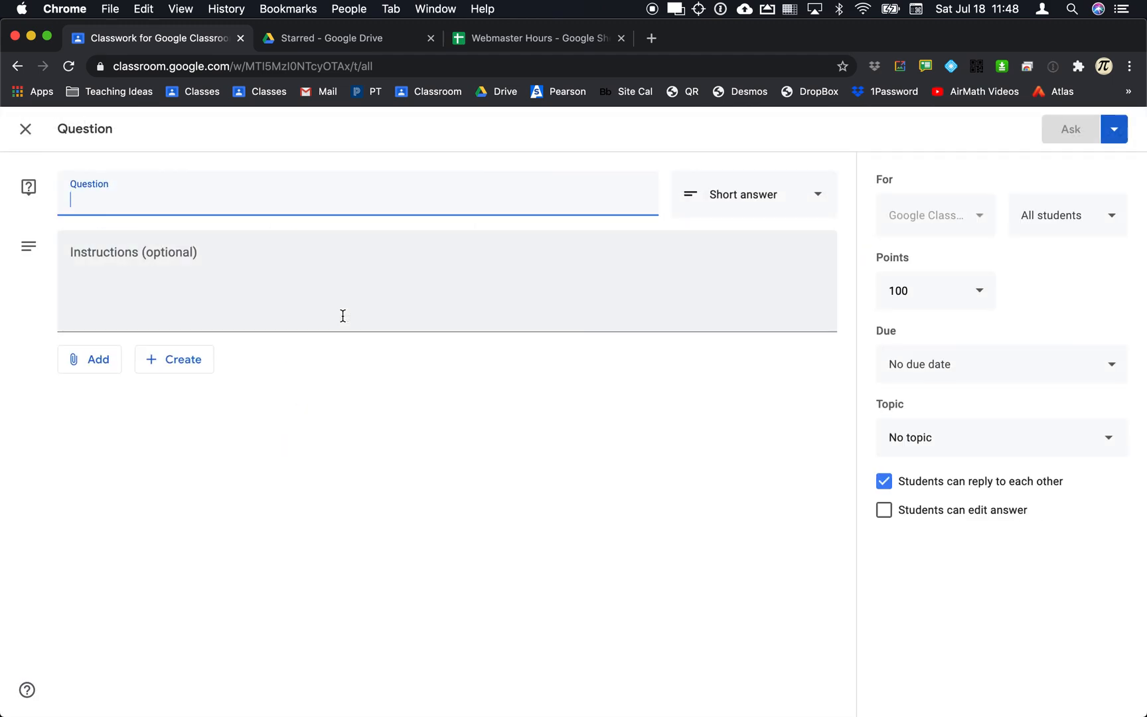
{"action": "type", "text": "How di dyou"}
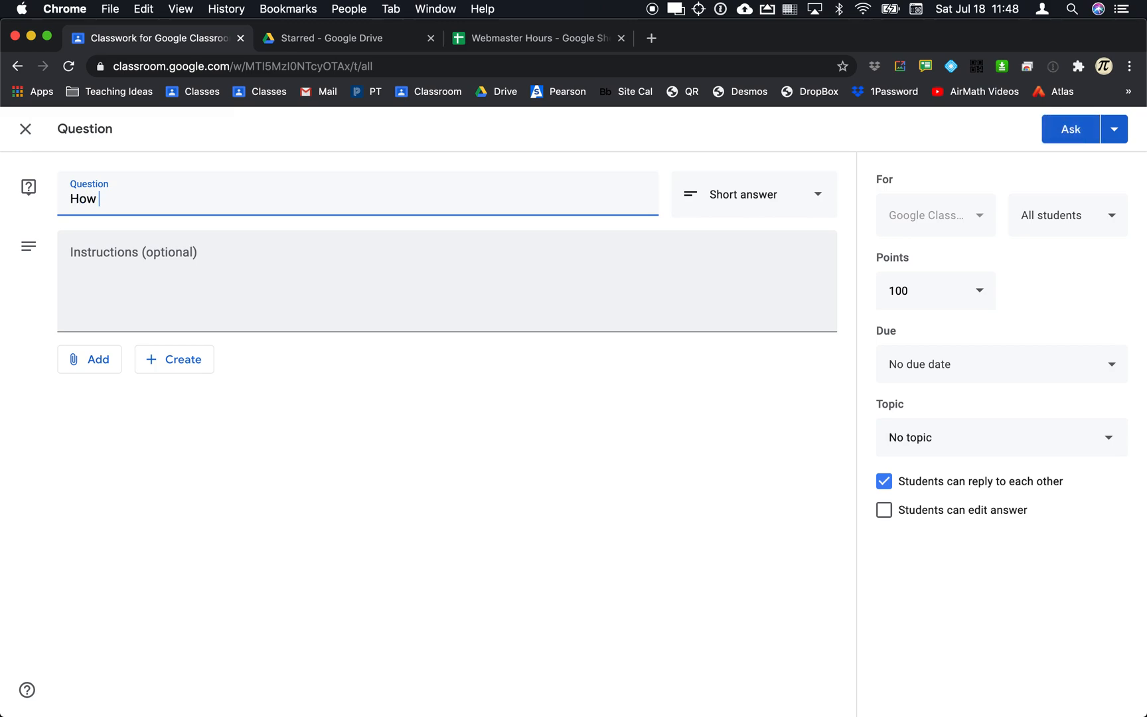
{"action": "key", "text": "BackSpace"}
{"action": "key", "text": "BackSpace"}
{"action": "key", "text": "BackSpace"}
{"action": "key", "text": "BackSpace"}
{"action": "key", "text": "BackSpace"}
{"action": "key", "text": "BackSpace"}
{"action": "key", "text": "BackSpace"}
{"action": "key", "text": "BackSpace"}
{"action": "key", "text": "BackSpace"}
{"action": "key", "text": "BackSpace"}
{"action": "key", "text": "BackSpace"}
{"action": "type", "text": "What three ways did you "}
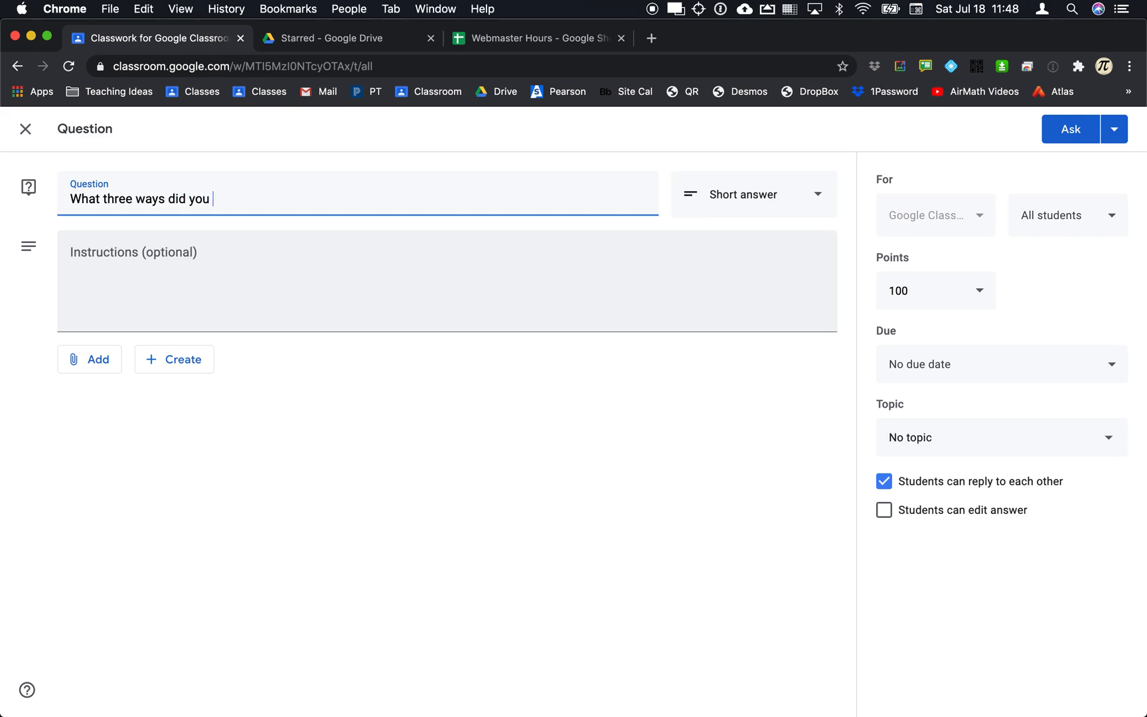
{"action": "type", "text": "use math this summer"}
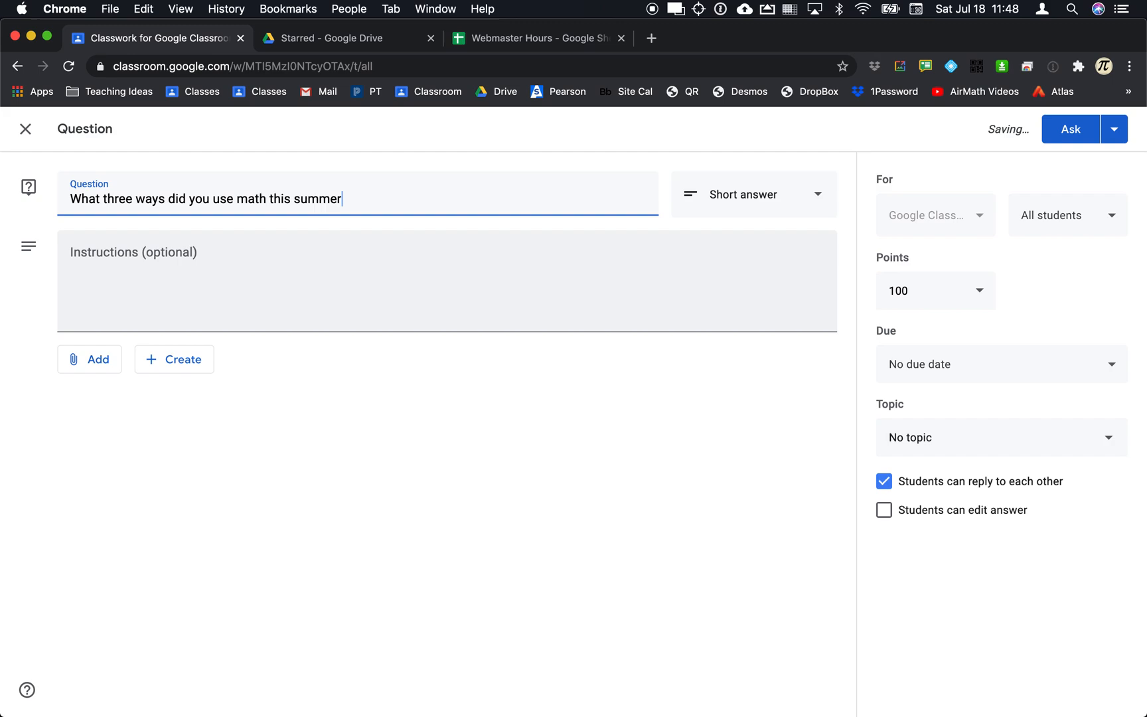
{"action": "type", "text": "?"}
{"action": "left_click", "coordinate": [755, 211]}
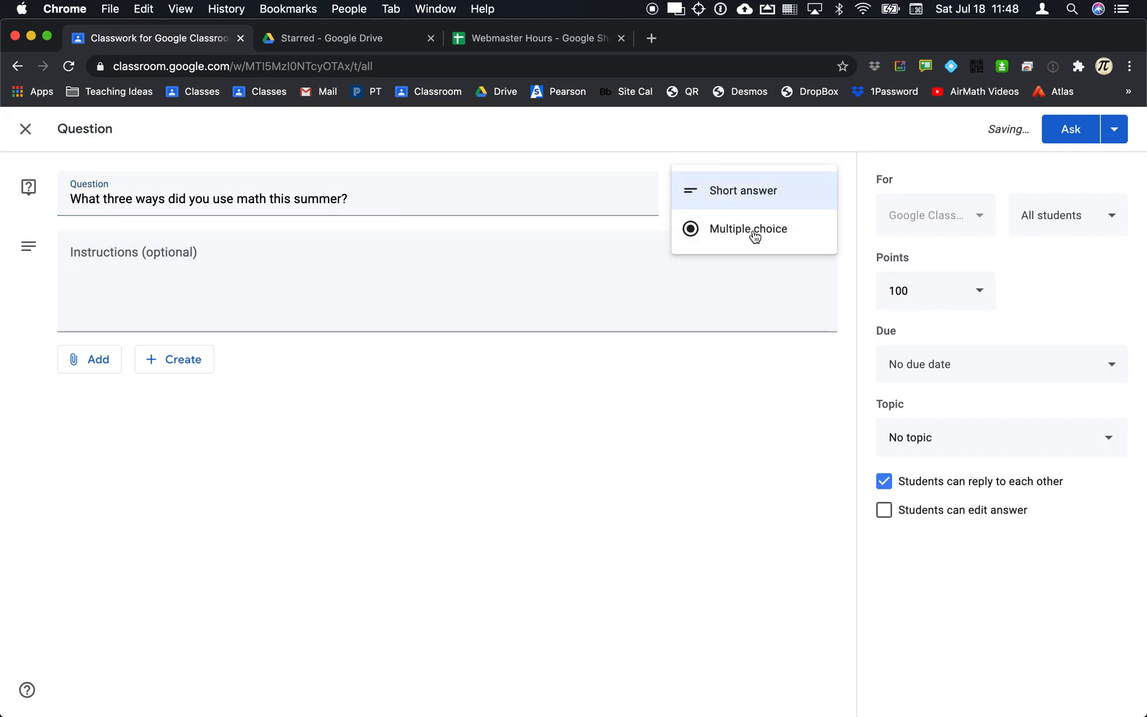
{"action": "left_click", "coordinate": [707, 387]}
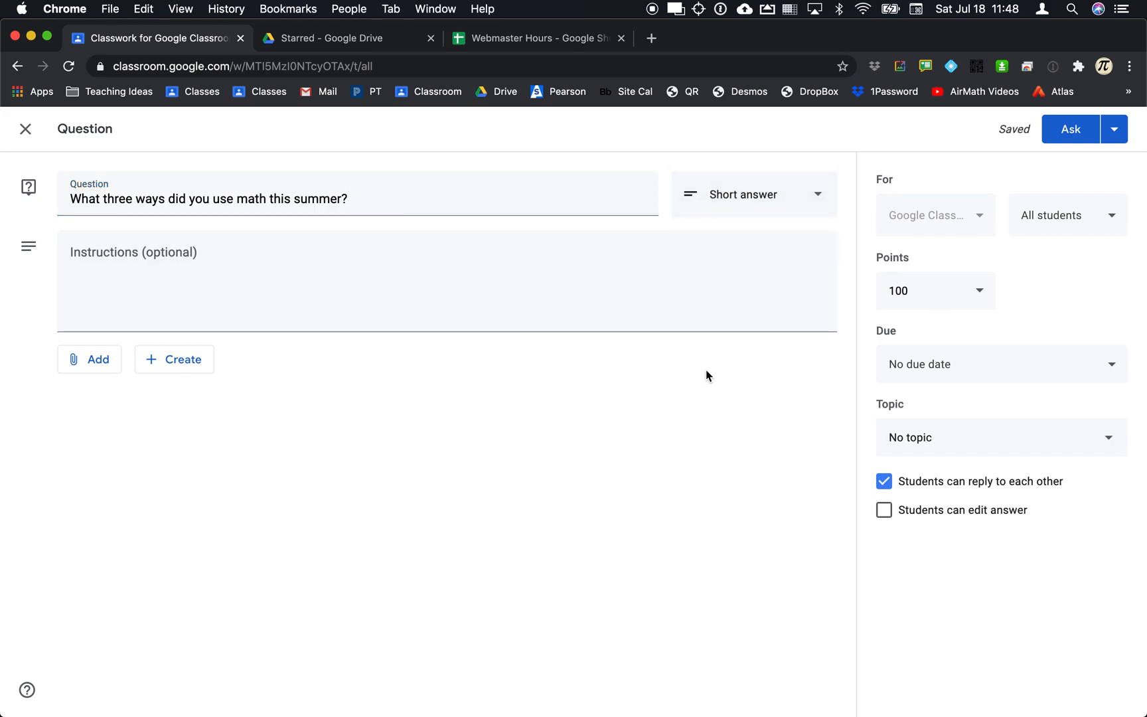
Set the question's due date to Monday, Jul 20 at 2:15 PM.
{"action": "left_click", "coordinate": [922, 369]}
{"action": "left_click", "coordinate": [926, 431]}
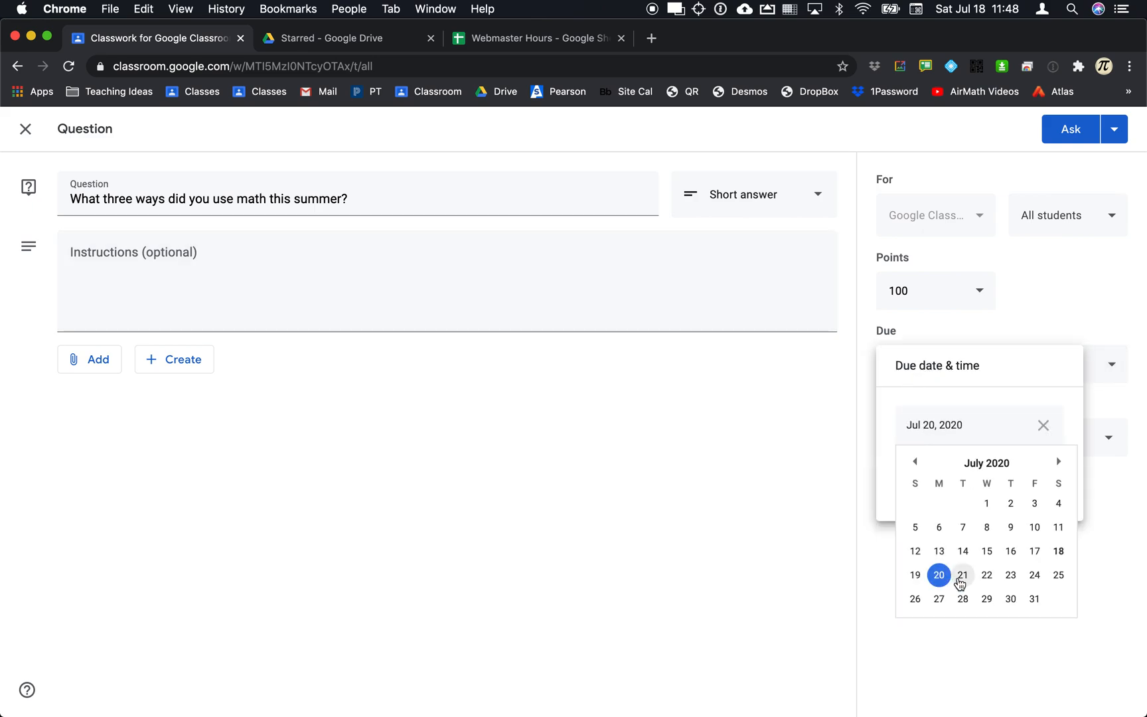
{"action": "left_click", "coordinate": [939, 575]}
{"action": "left_click", "coordinate": [946, 489]}
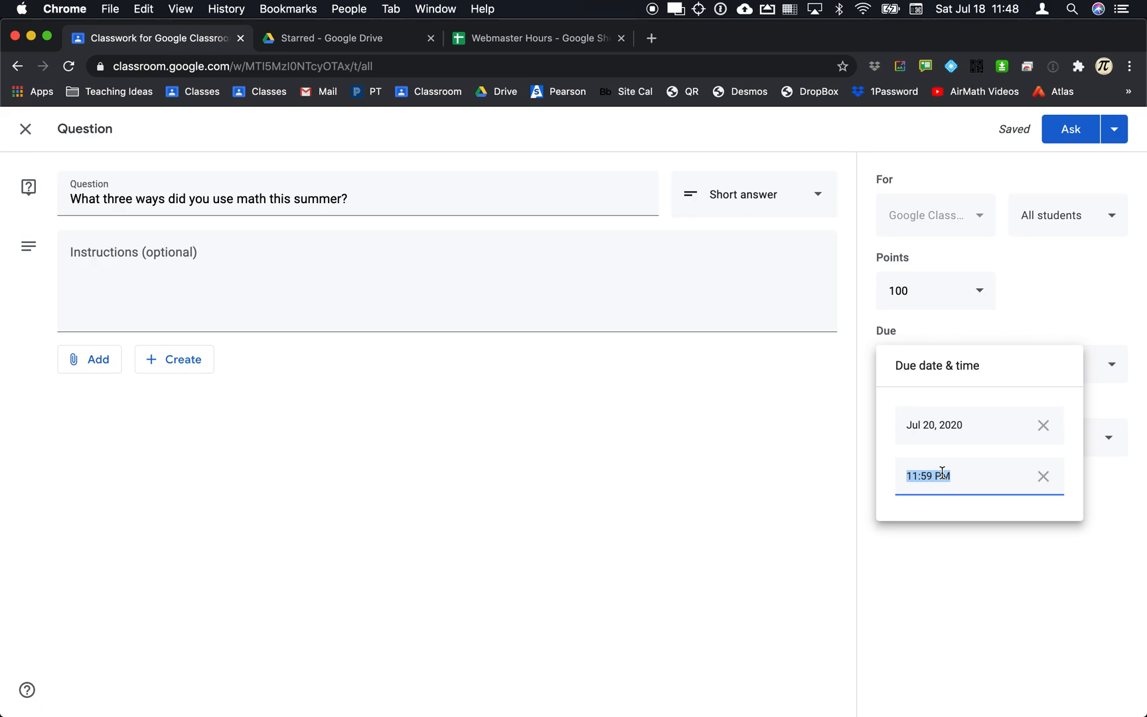
{"action": "type", "text": "2:15pm"}
{"action": "key", "text": "Return"}
{"action": "left_click", "coordinate": [846, 556]}
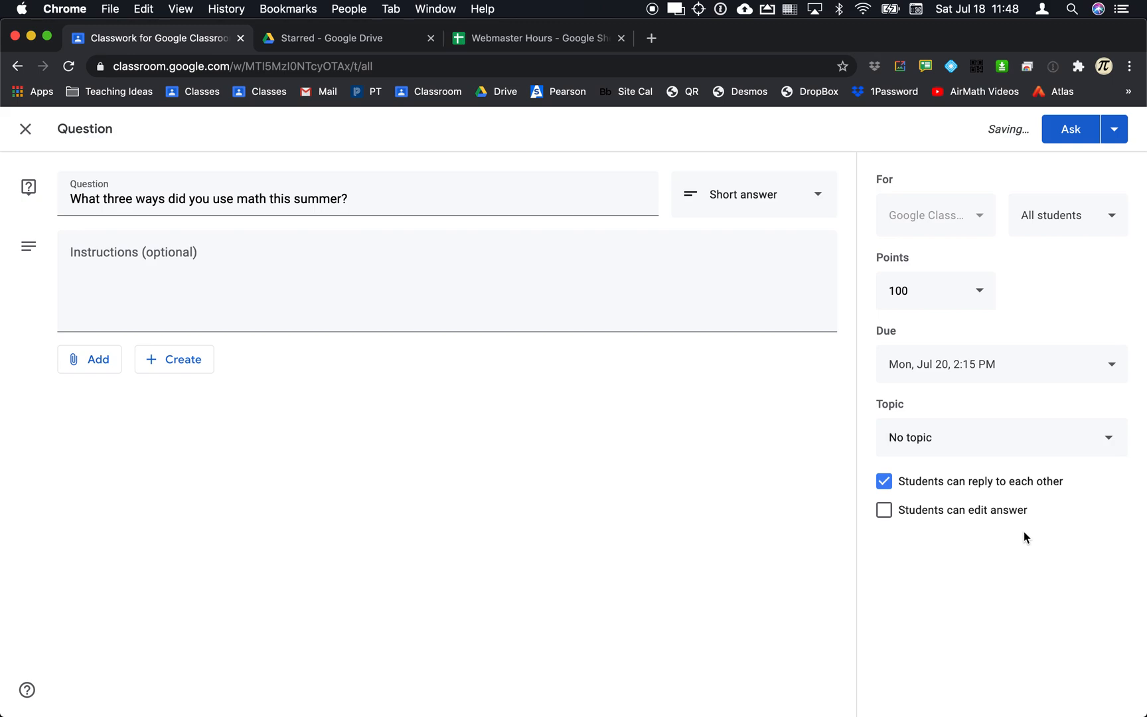
Create a new topic named 'Discussion' for the question.
{"action": "left_click", "coordinate": [949, 436]}
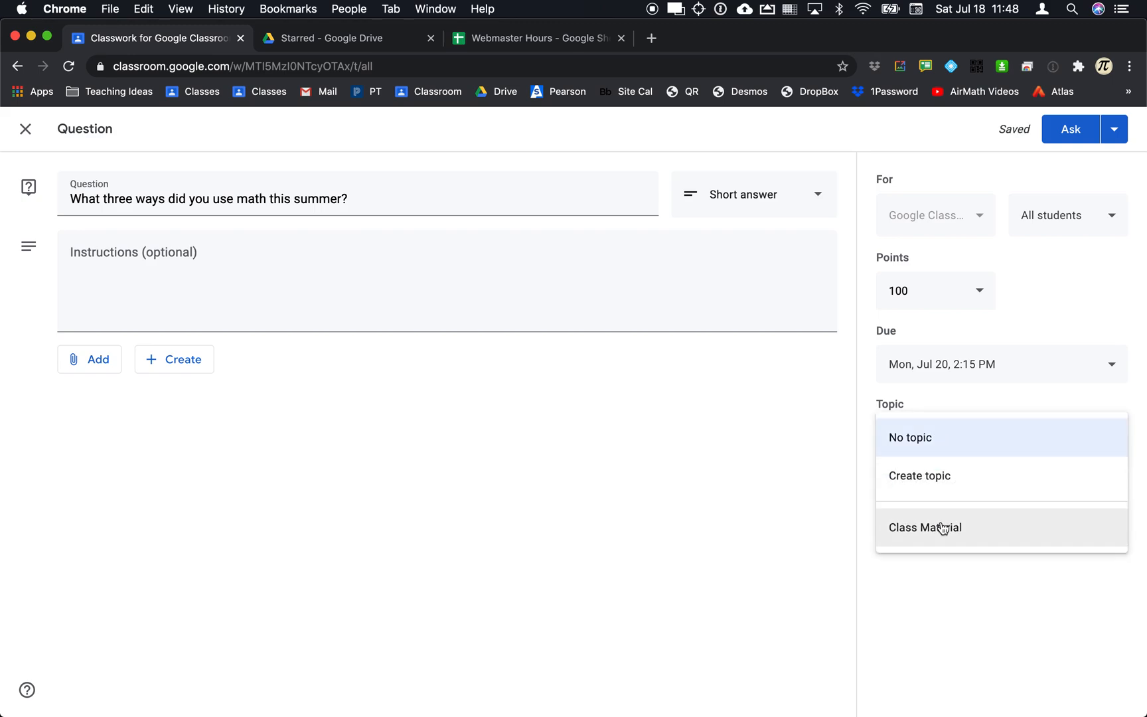
{"action": "left_click", "coordinate": [934, 484]}
{"action": "type", "text": "Duscuss"}
{"action": "key", "text": "BackSpace"}
{"action": "key", "text": "BackSpace"}
{"action": "key", "text": "BackSpace"}
{"action": "key", "text": "BackSpace"}
{"action": "key", "text": "BackSpace"}
{"action": "key", "text": "BackSpace"}
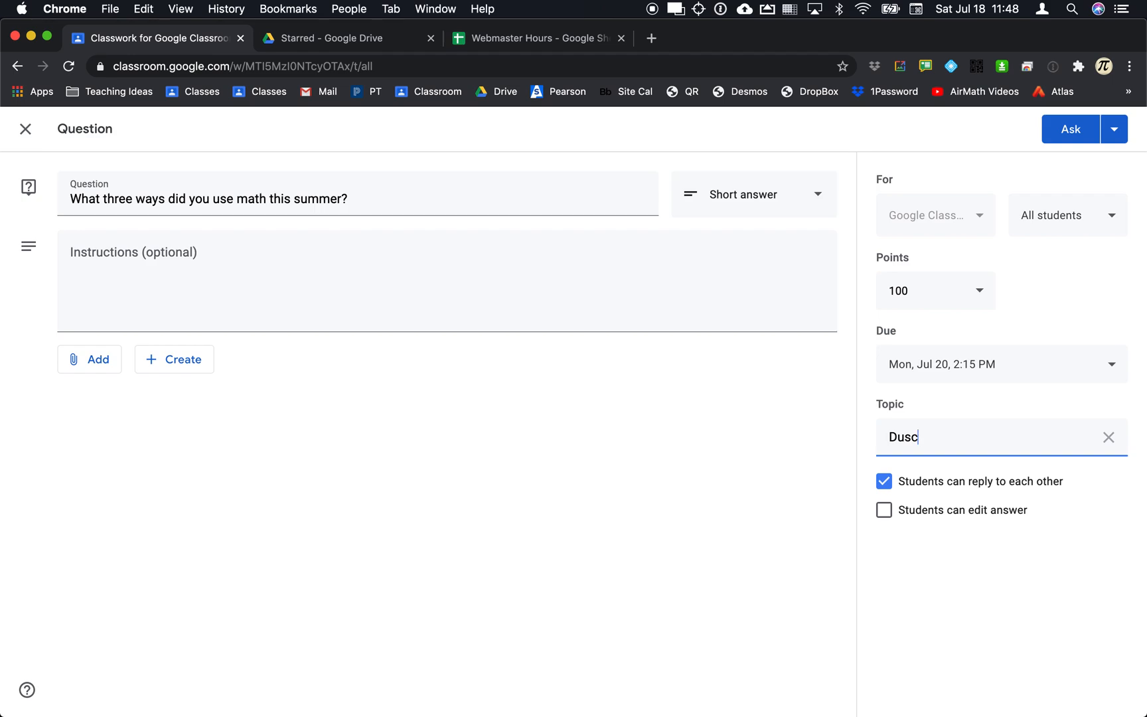
{"action": "type", "text": "isc"}
{"action": "type", "text": "ussion"}
{"action": "left_click", "coordinate": [806, 435]}
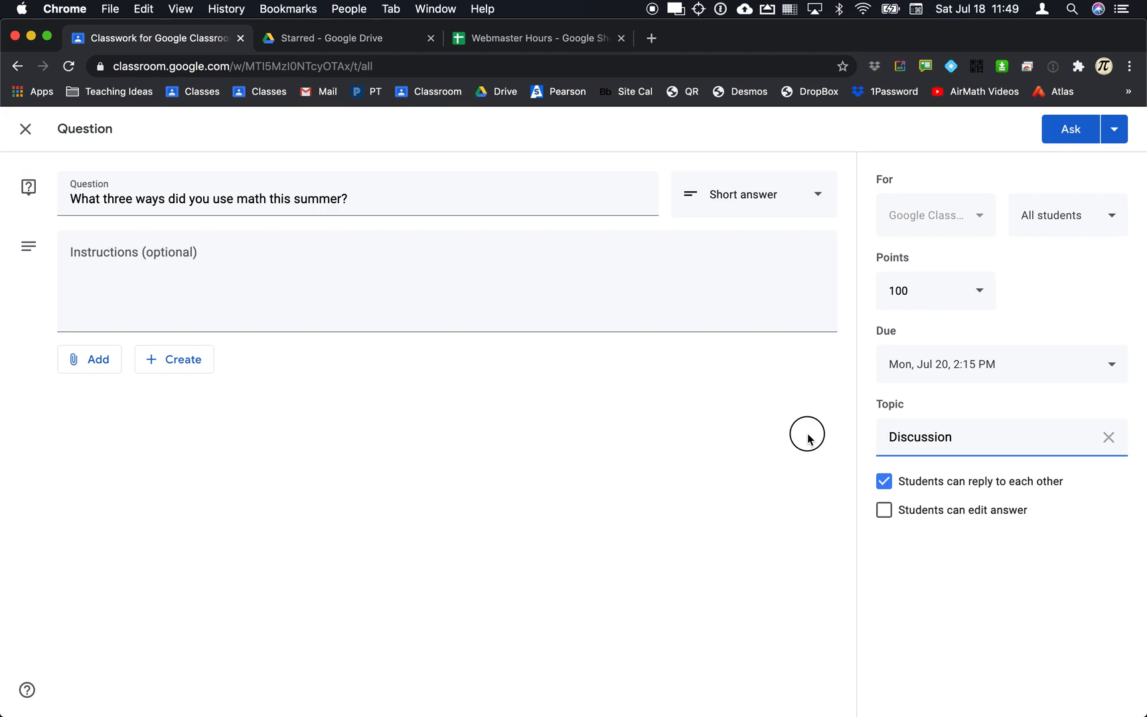
Add the instructions 'Please list three ways you used math in the response box.'.
{"action": "left_click", "coordinate": [269, 289]}
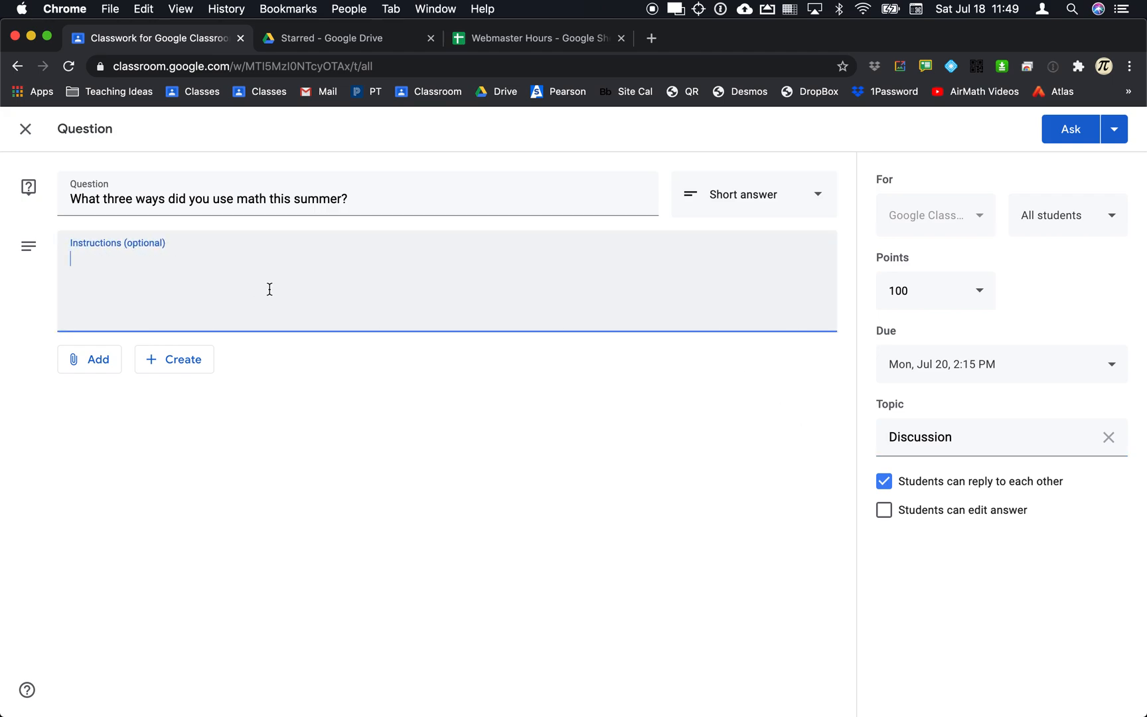
{"action": "type", "text": "Please list three ways you useds math in the "}
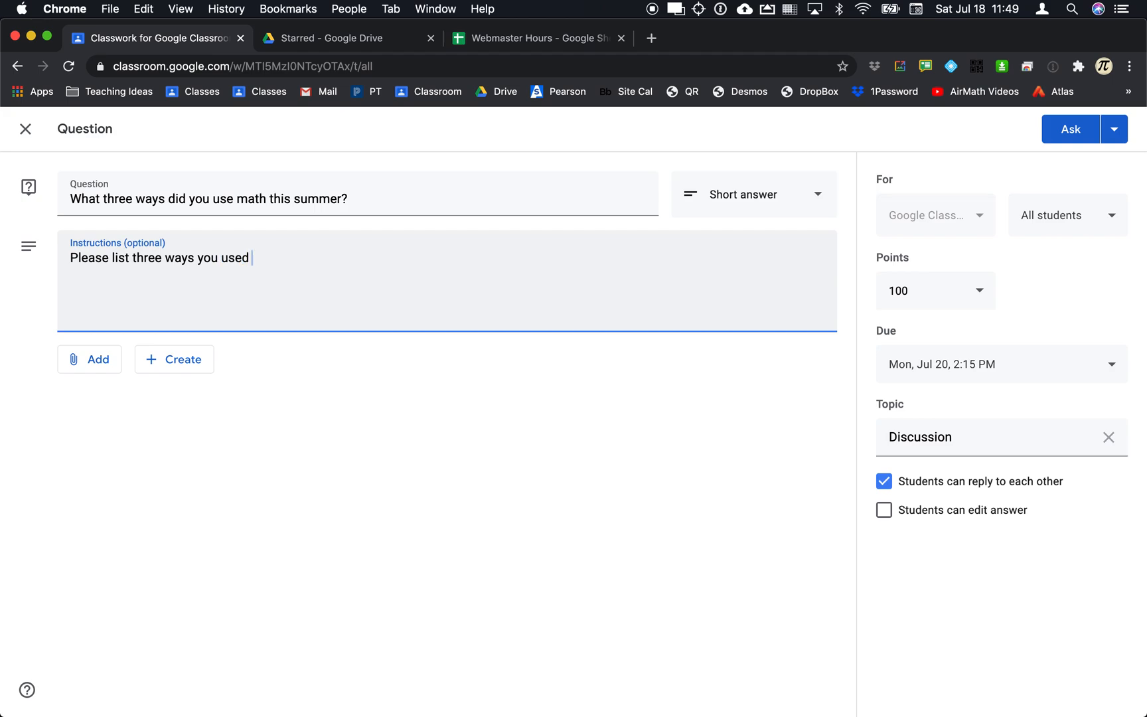
{"action": "type", "text": "the"}
{"action": "key", "text": "BackSpace"}
{"action": "key", "text": "BackSpace"}
{"action": "key", "text": "BackSpace"}
{"action": "key", "text": "BackSpace"}
{"action": "type", "text": "resonse"}
{"action": "key", "text": "BackSpace"}
{"action": "key", "text": "BackSpace"}
{"action": "key", "text": "BackSpace"}
{"action": "key", "text": "BackSpace"}
{"action": "key", "text": "BackSpace"}
{"action": "type", "text": "sponse"}
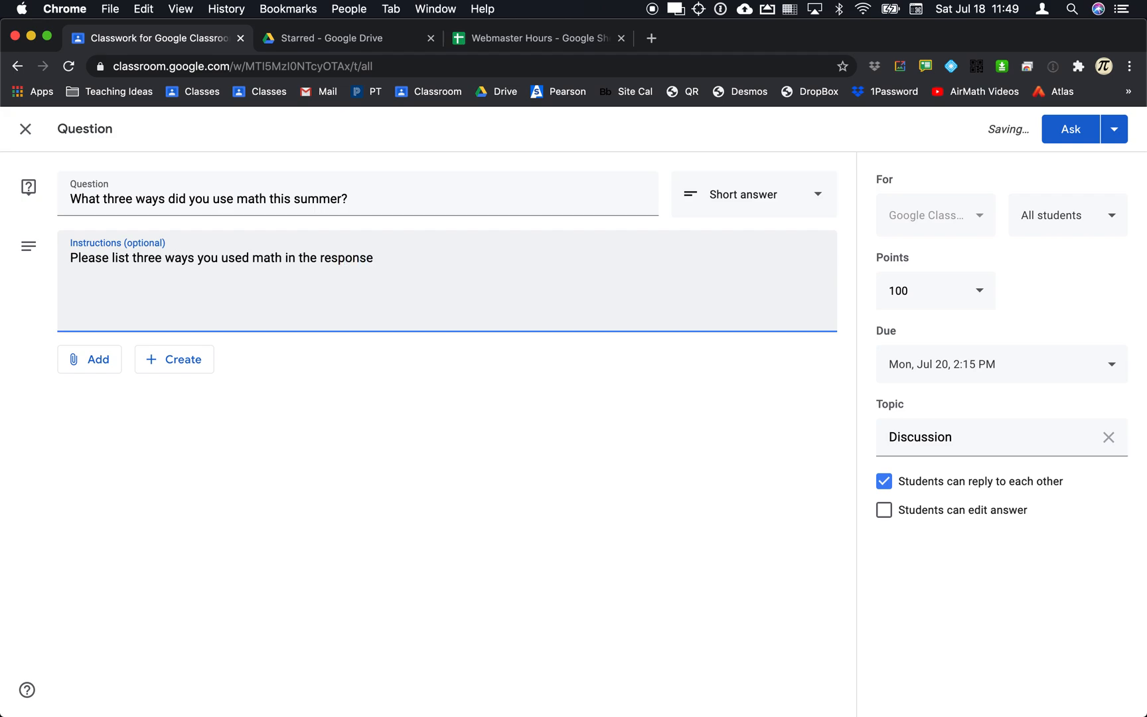
{"action": "type", "text": " biox"}
{"action": "key", "text": "BackSpace"}
{"action": "key", "text": "BackSpace"}
{"action": "key", "text": "BackSpace"}
{"action": "type", "text": "ox."}
Dismiss the attachment options and post the question to the class.
{"action": "left_click", "coordinate": [92, 366]}
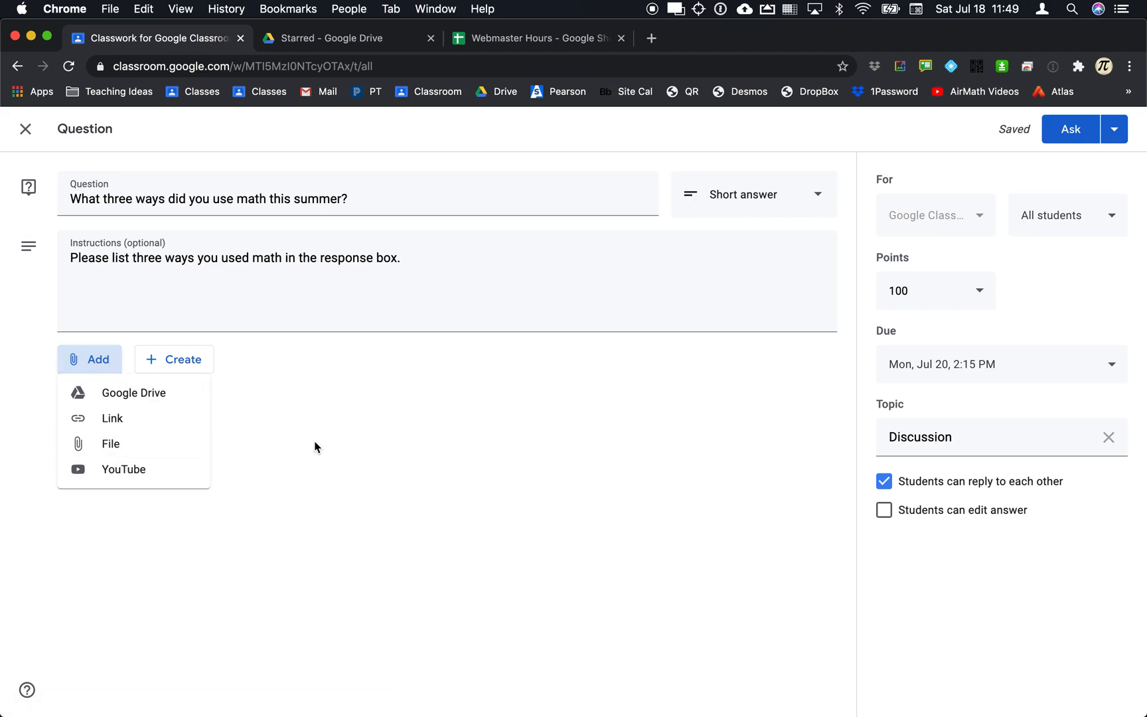
{"action": "left_click", "coordinate": [346, 418]}
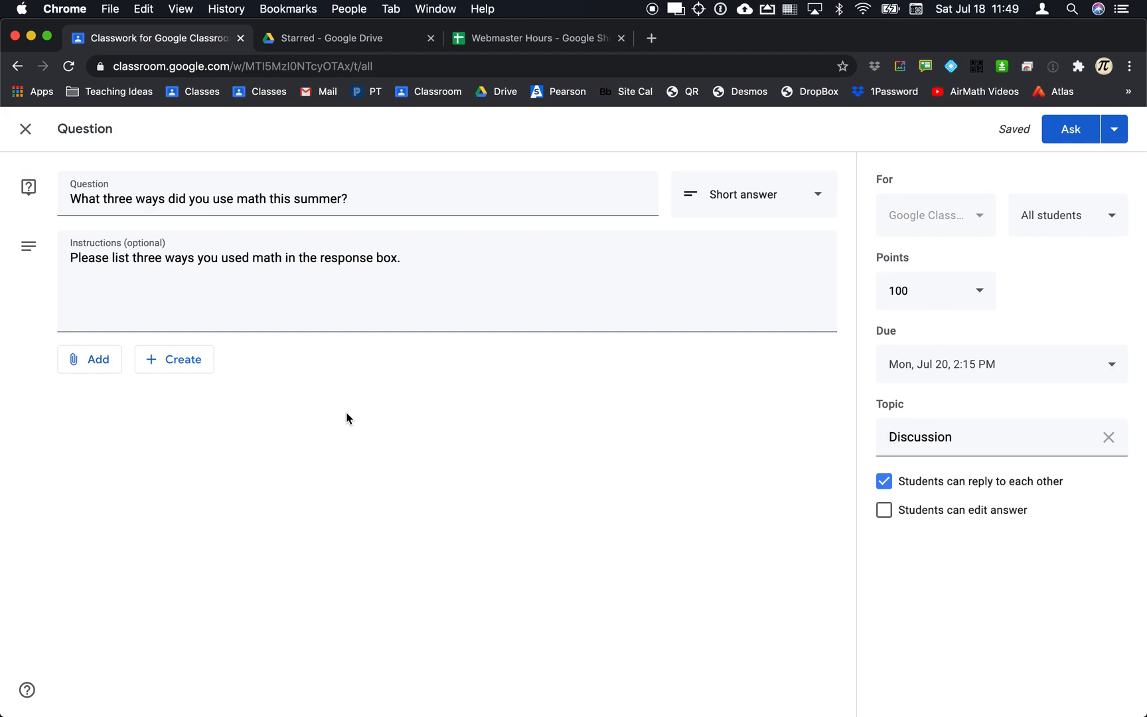
{"action": "left_click", "coordinate": [1071, 136]}
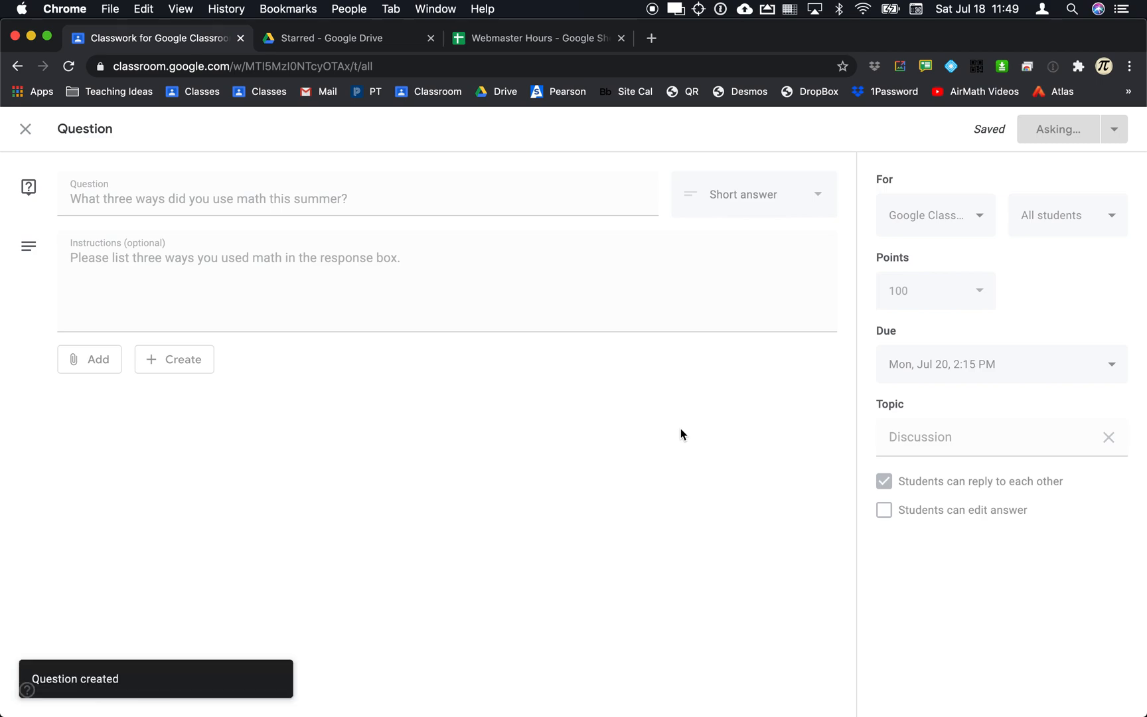
From the stream, open the summer math question's student answers and the student's submission.
{"action": "left_click", "coordinate": [441, 151]}
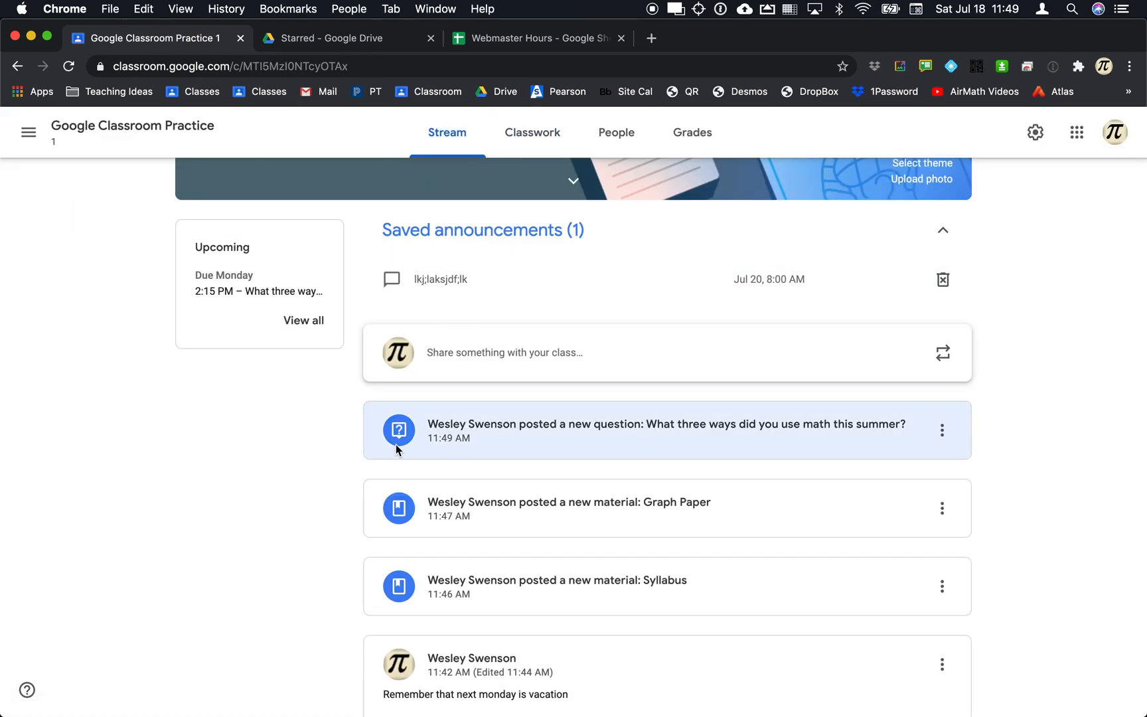
{"action": "left_click", "coordinate": [492, 431]}
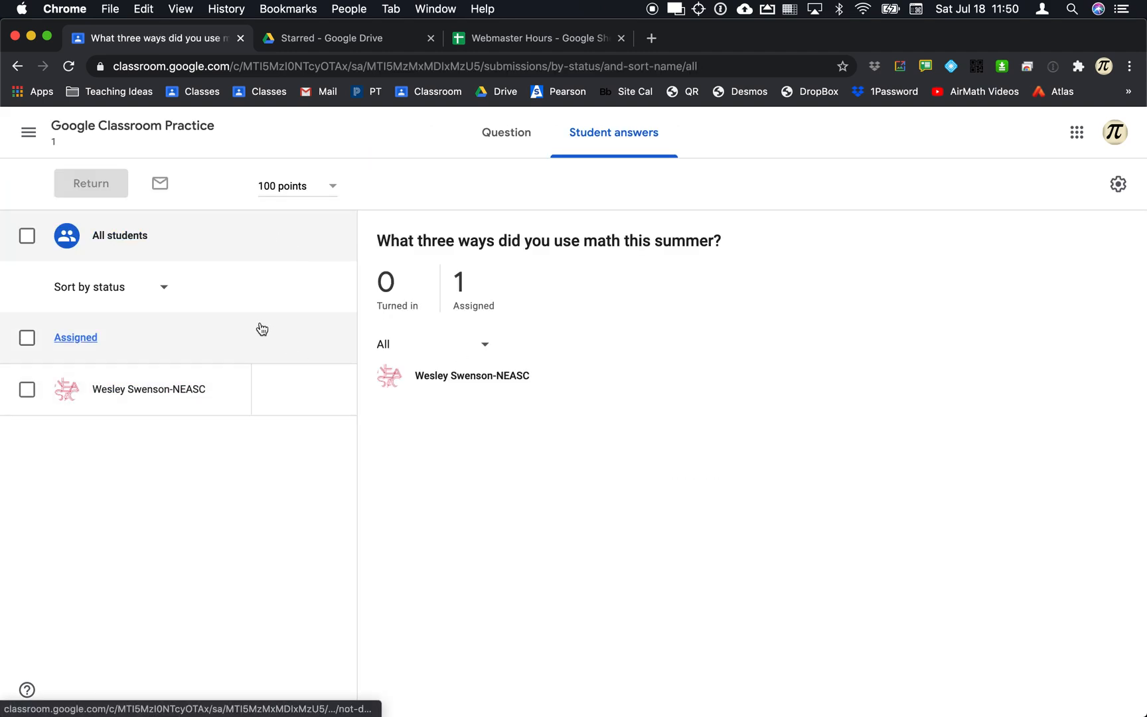
{"action": "left_click", "coordinate": [147, 397]}
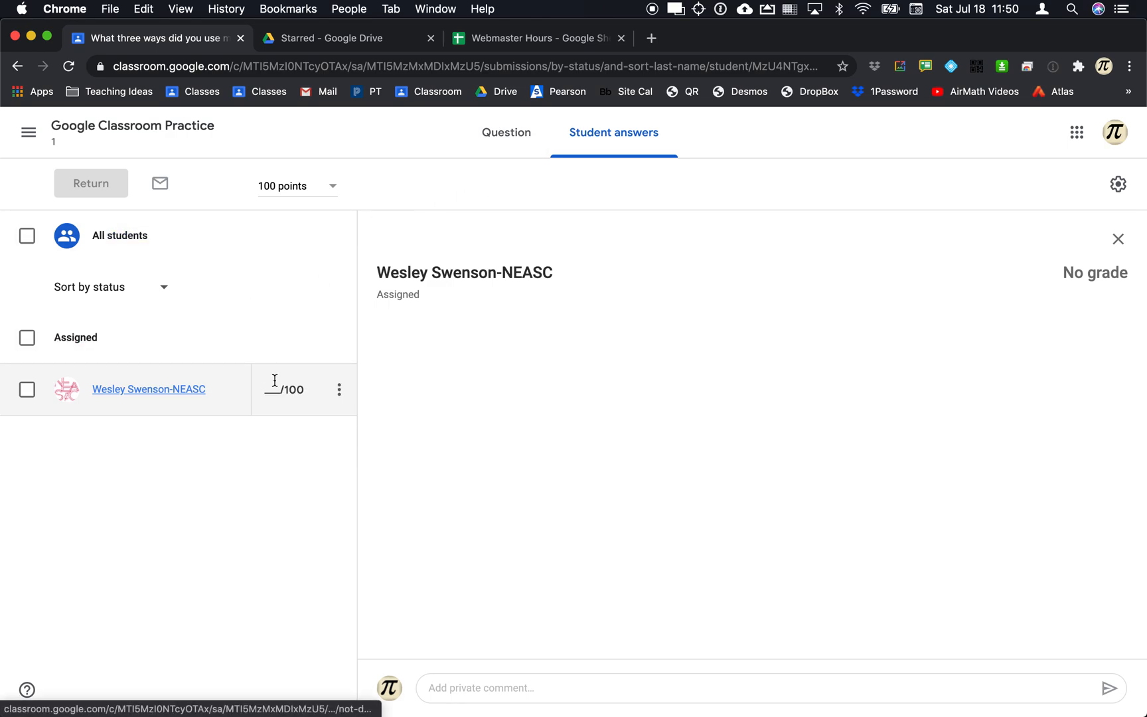
{"action": "key", "text": "super+Tab"}
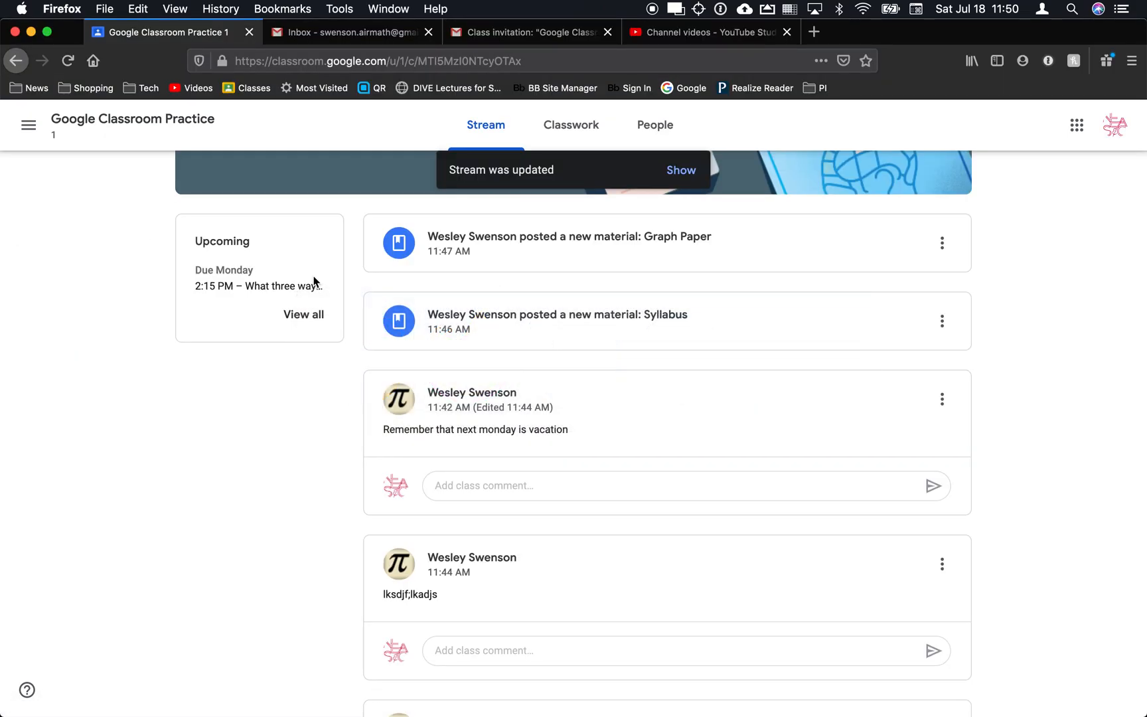
Reload the student's stream and open the summer math question.
{"action": "key", "text": "super+r"}
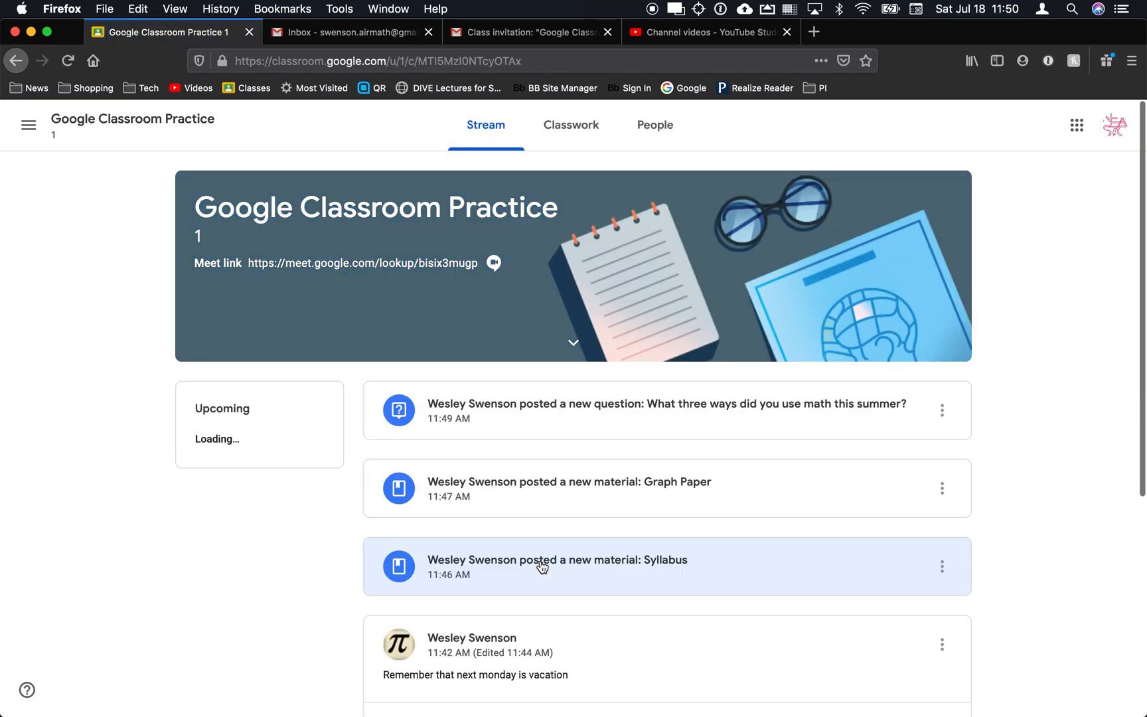
{"action": "scroll", "coordinate": [538, 565], "scroll_direction": "down", "scroll_amount": 2}
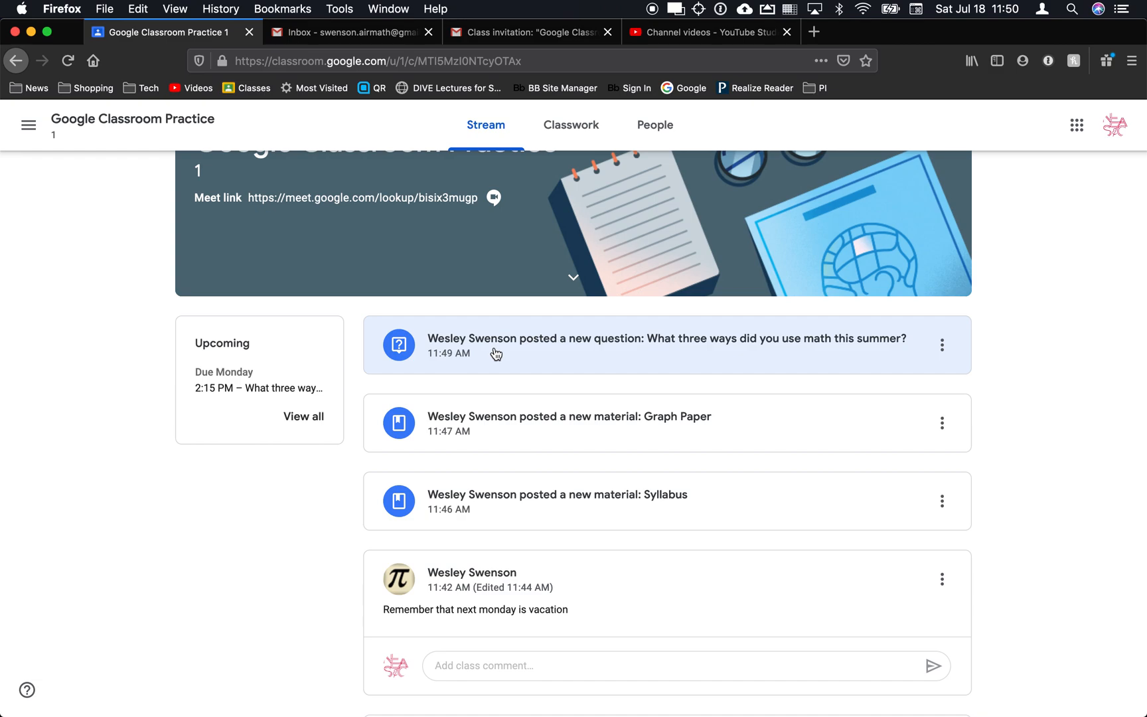
{"action": "left_click", "coordinate": [595, 350]}
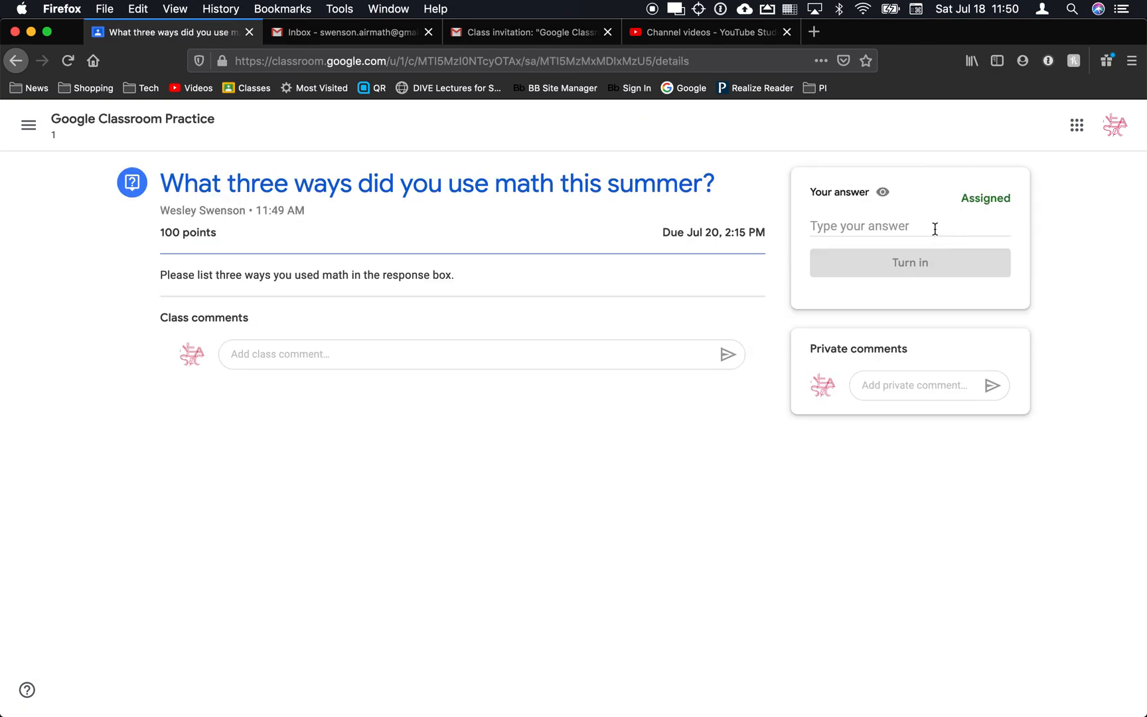
Type a test class comment, then select all of it and delete it.
{"action": "left_click", "coordinate": [322, 357]}
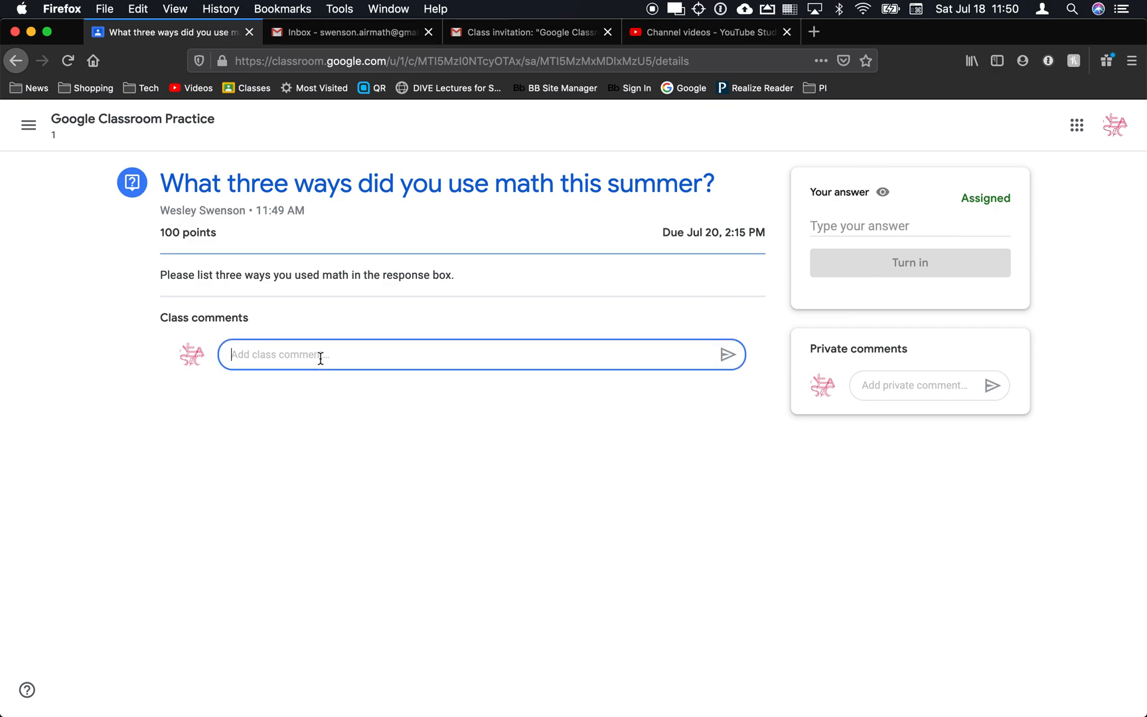
{"action": "type", "text": "lskjdf;lkajsdf;lkjasd"}
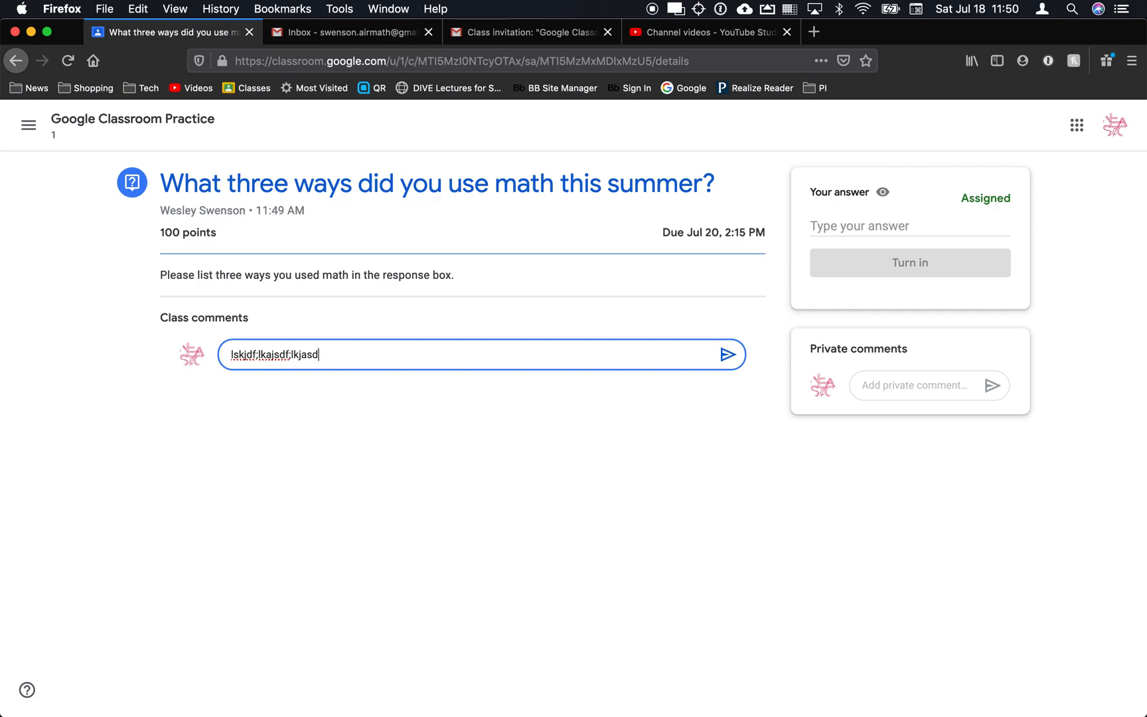
{"action": "key", "text": "cmd+a"}
{"action": "key", "text": "BackSpace"}
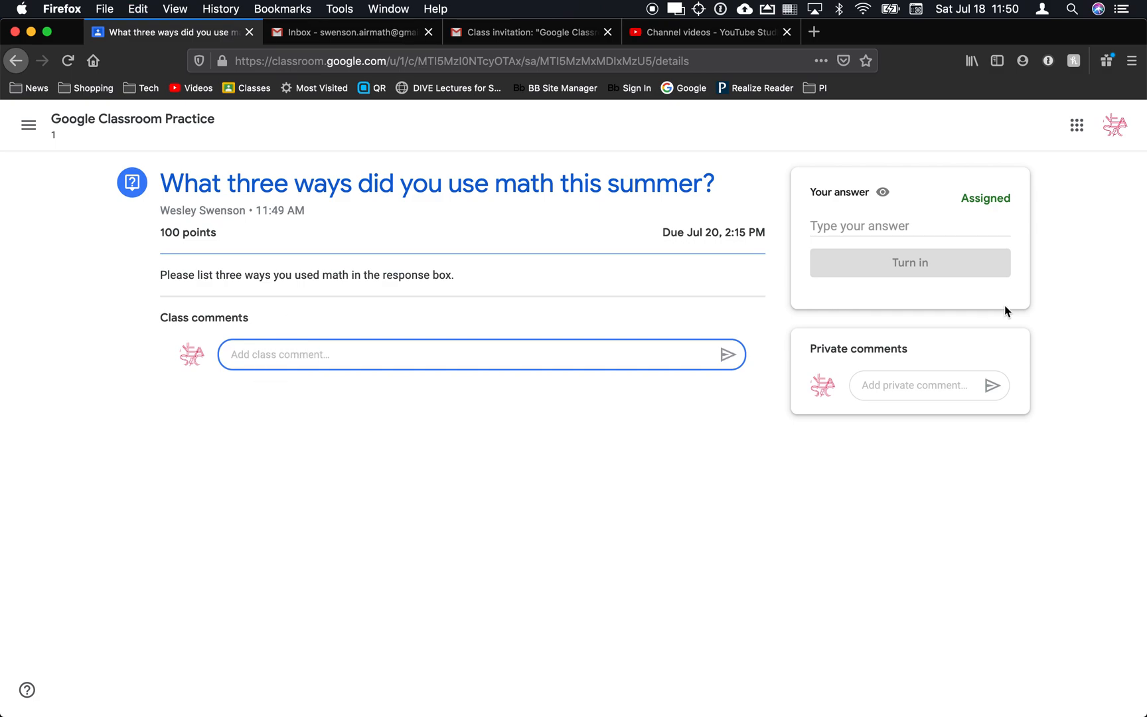
Answer the summer math question with '1. Counted fish' and '2. Calculate paint sure', then turn it in.
{"action": "left_click", "coordinate": [881, 229]}
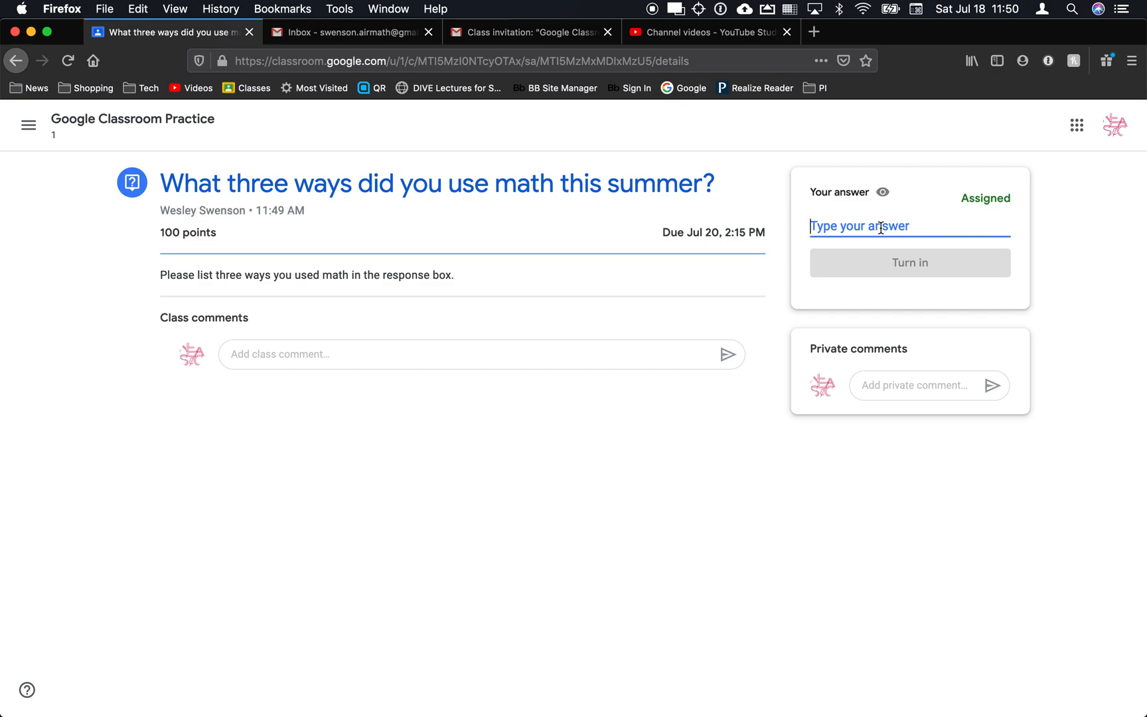
{"action": "type", "text": "j"}
{"action": "key", "text": "BackSpace"}
{"action": "type", "text": "j1"}
{"action": "key", "text": "BackSpace"}
{"action": "key", "text": "BackSpace"}
{"action": "type", "text": "1"}
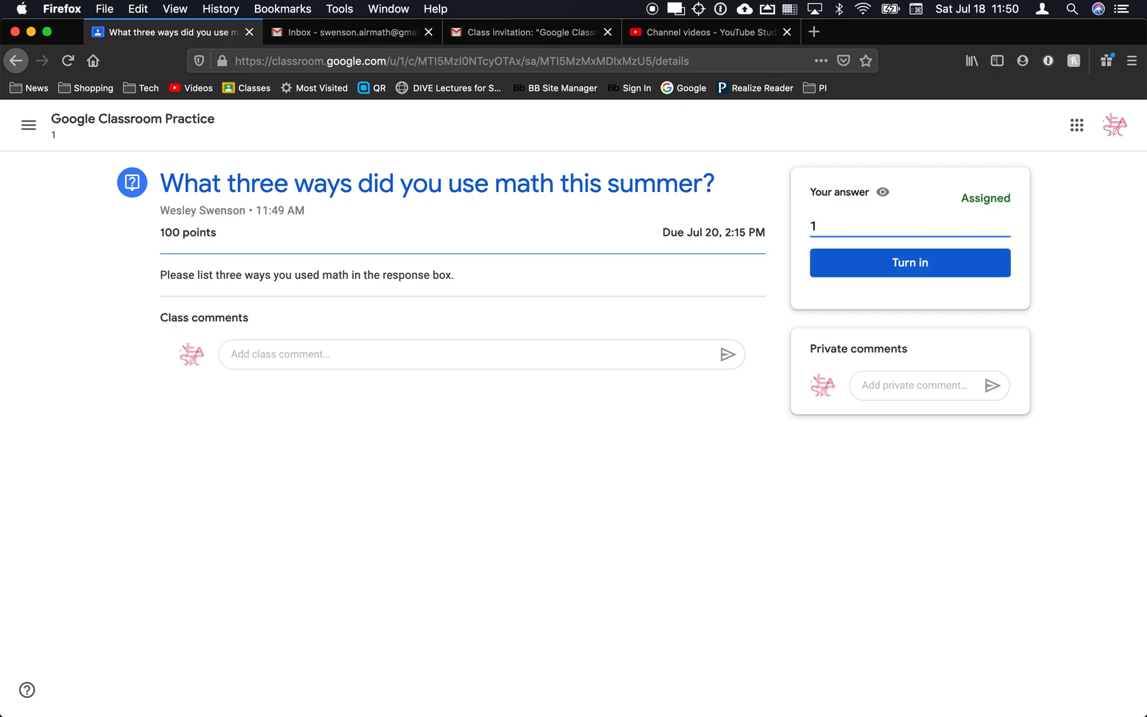
{"action": "type", "text": ". Counted fish"}
{"action": "key", "text": "Return"}
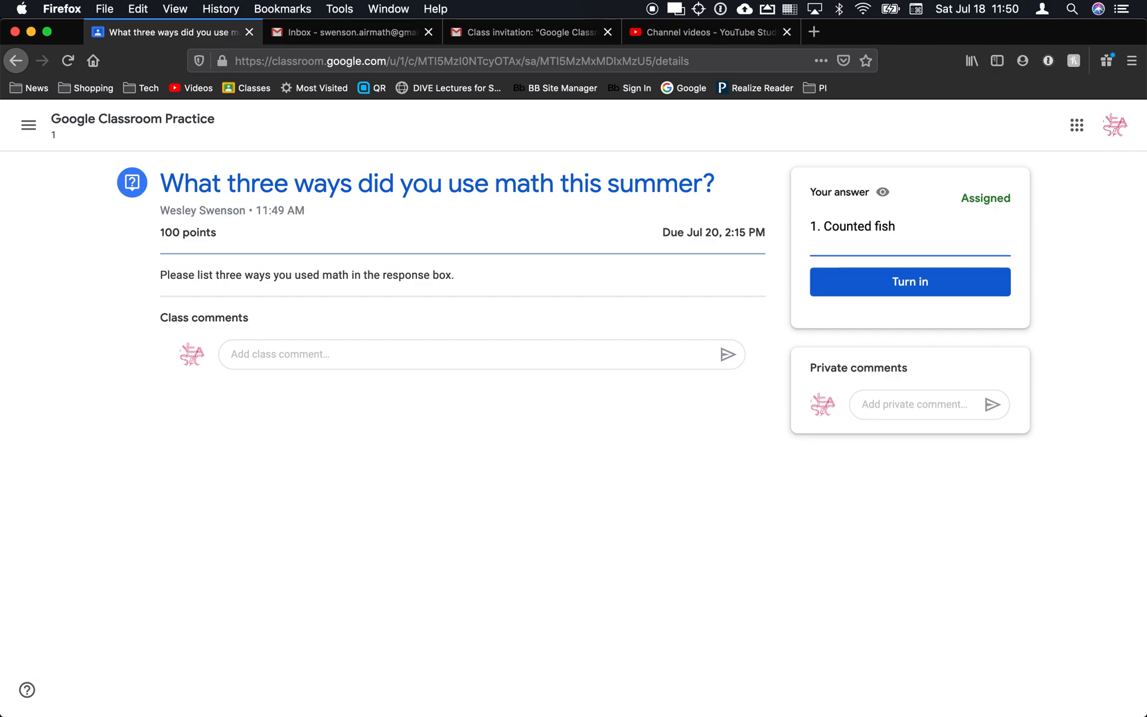
{"action": "type", "text": "2. Calculate "}
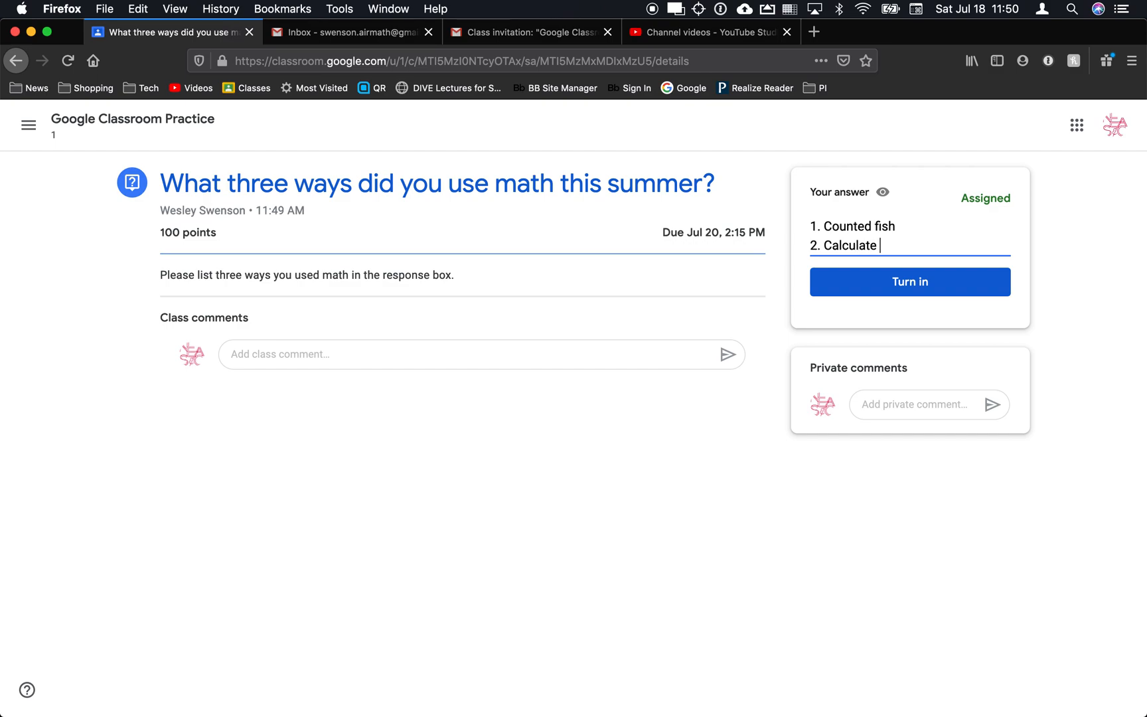
{"action": "type", "text": "paint sure"}
{"action": "key", "text": "Return"}
{"action": "type", "text": "sdjf;lkasdjf;lksda"}
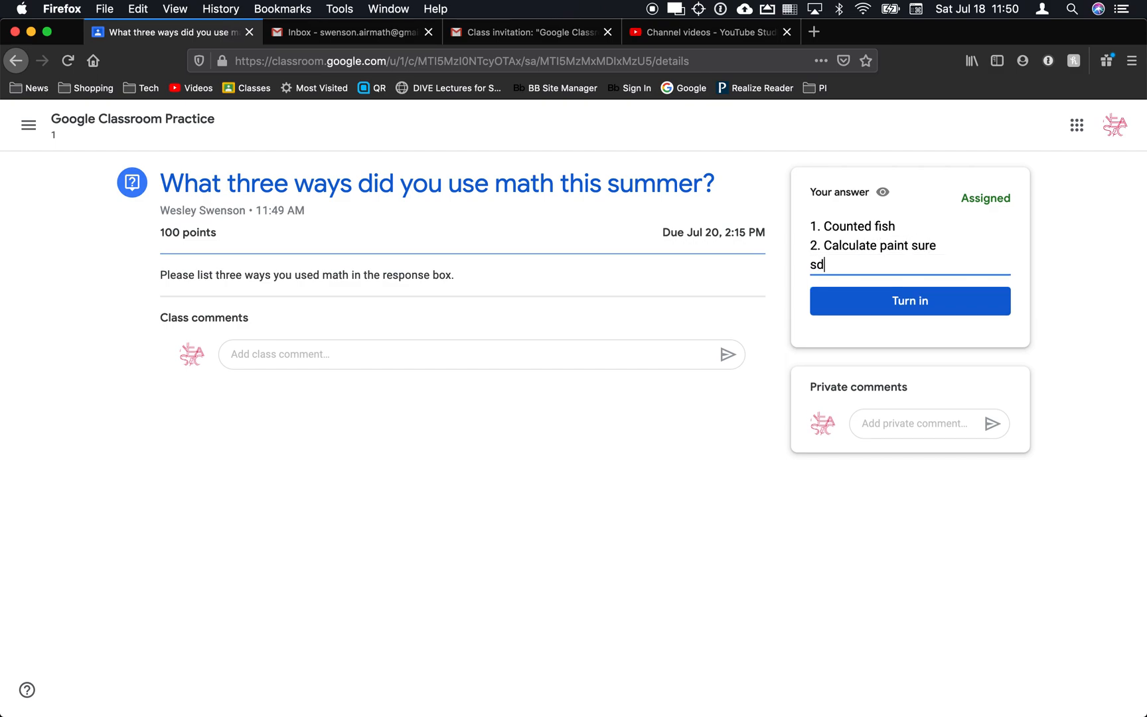
{"action": "left_click", "coordinate": [936, 310]}
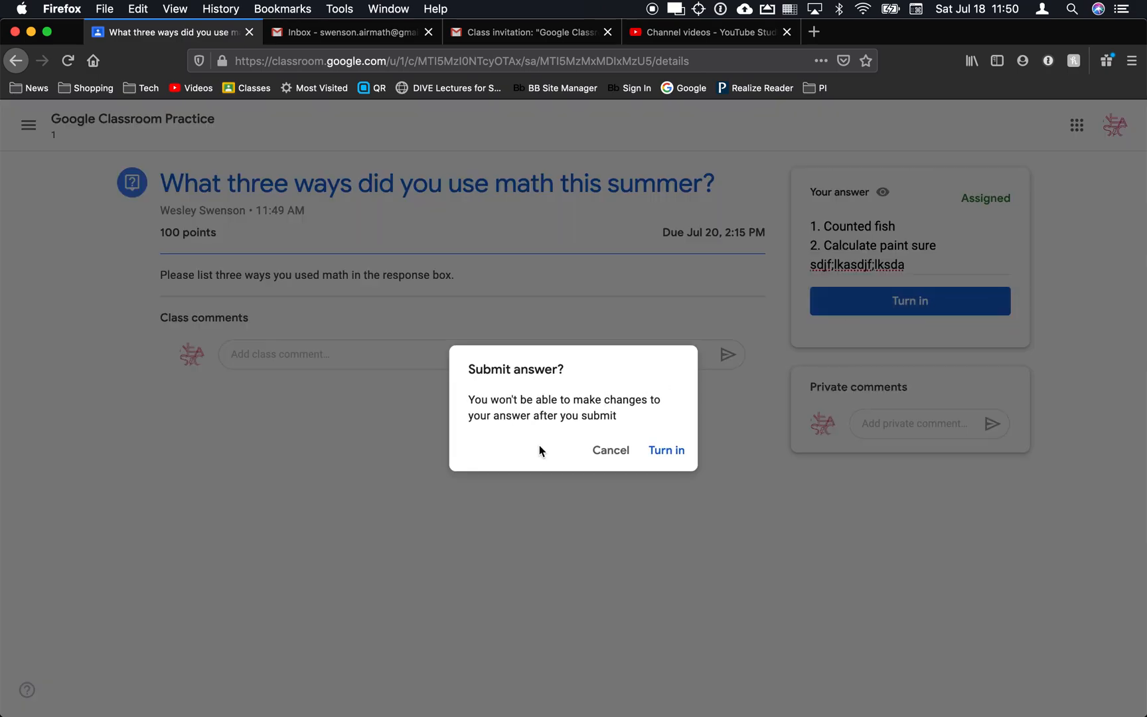
{"action": "left_click", "coordinate": [666, 453]}
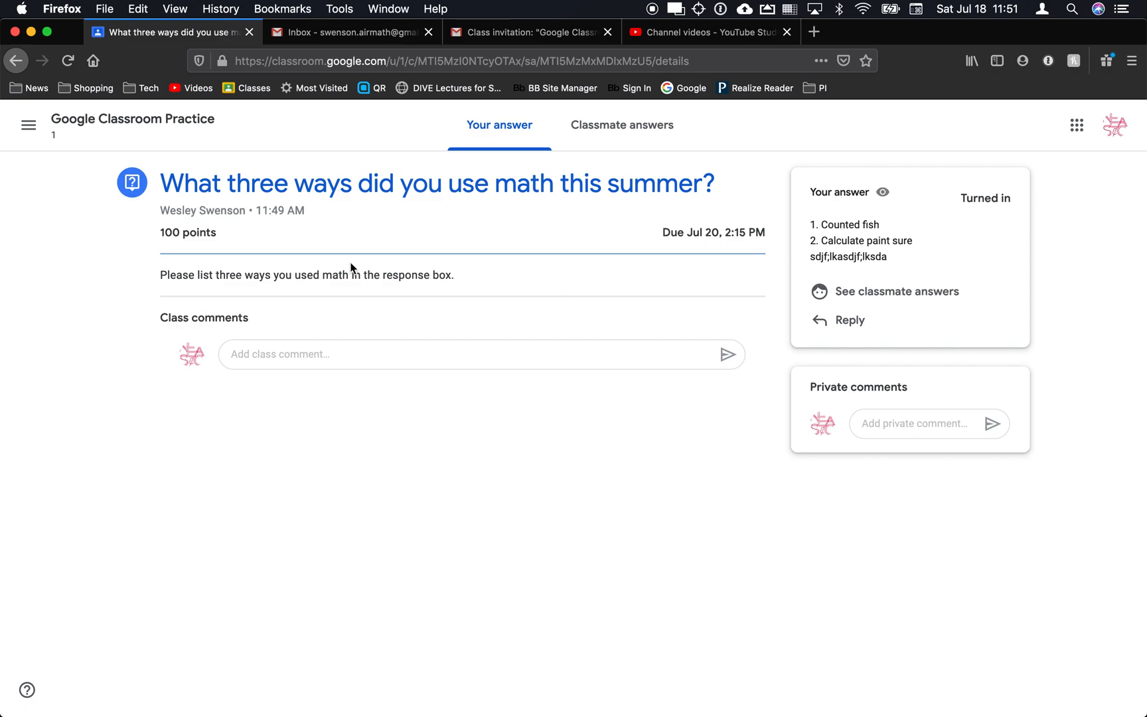
Send the teacher the private comment 'is this right' on the turned-in answer.
{"action": "left_click", "coordinate": [328, 354]}
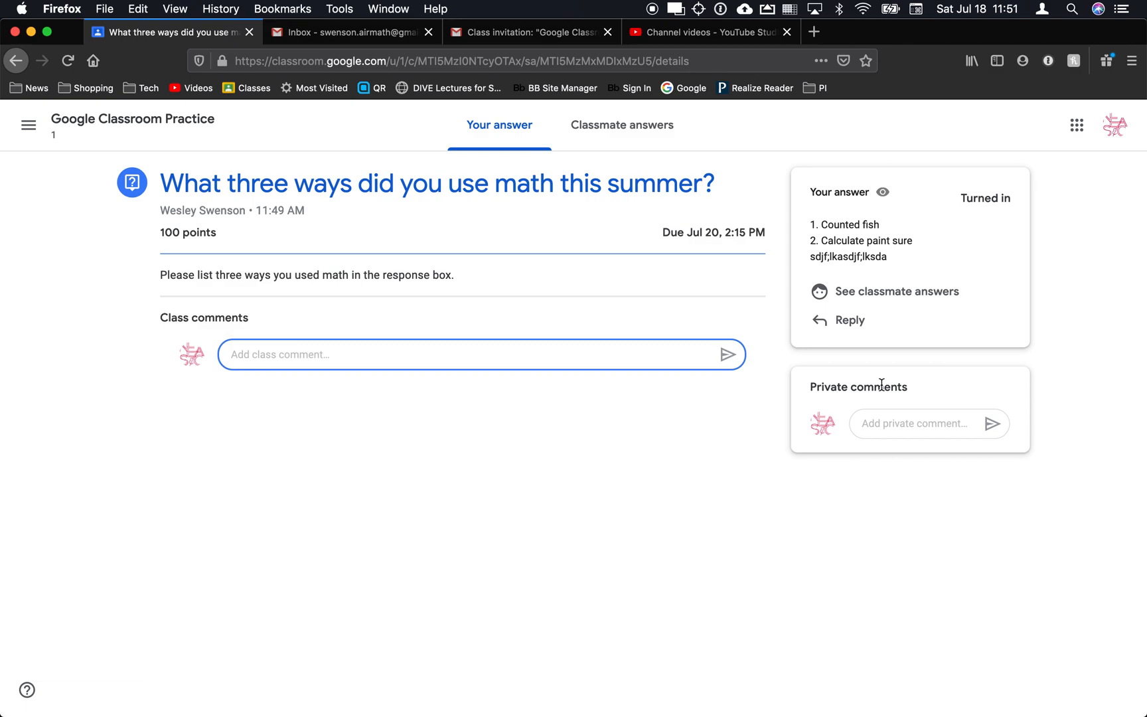
{"action": "left_click", "coordinate": [907, 427]}
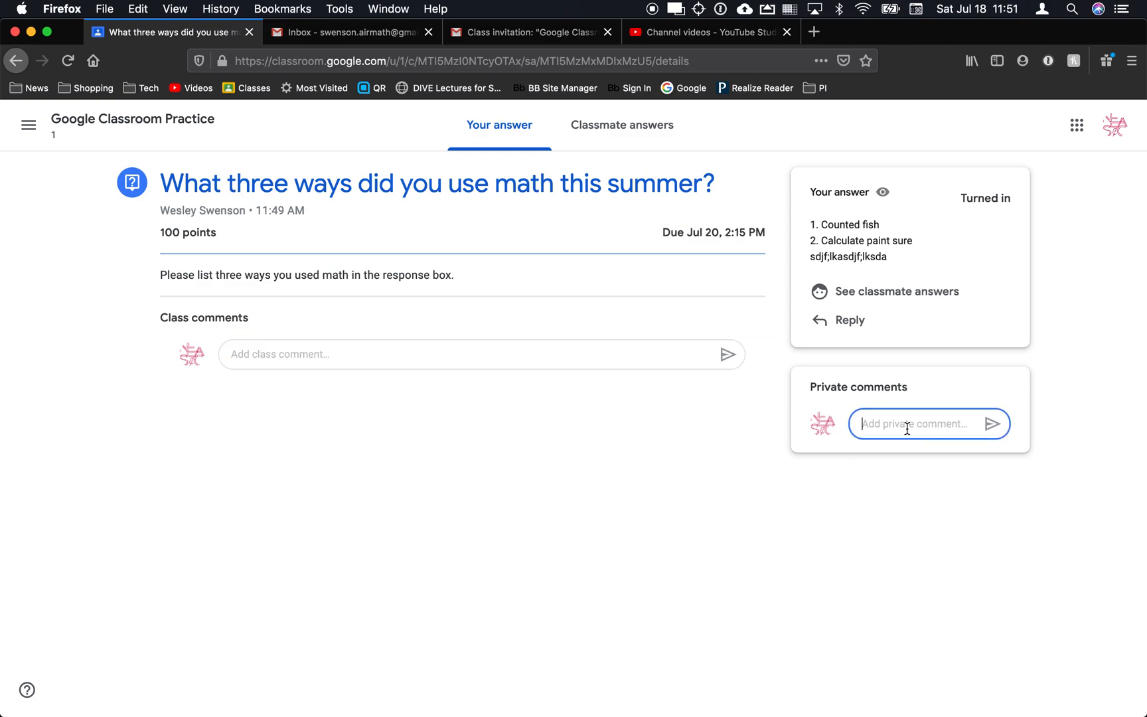
{"action": "type", "text": "t"}
{"action": "key", "text": "BackSpace"}
{"action": "type", "text": "is this right?"}
{"action": "left_click", "coordinate": [992, 424]}
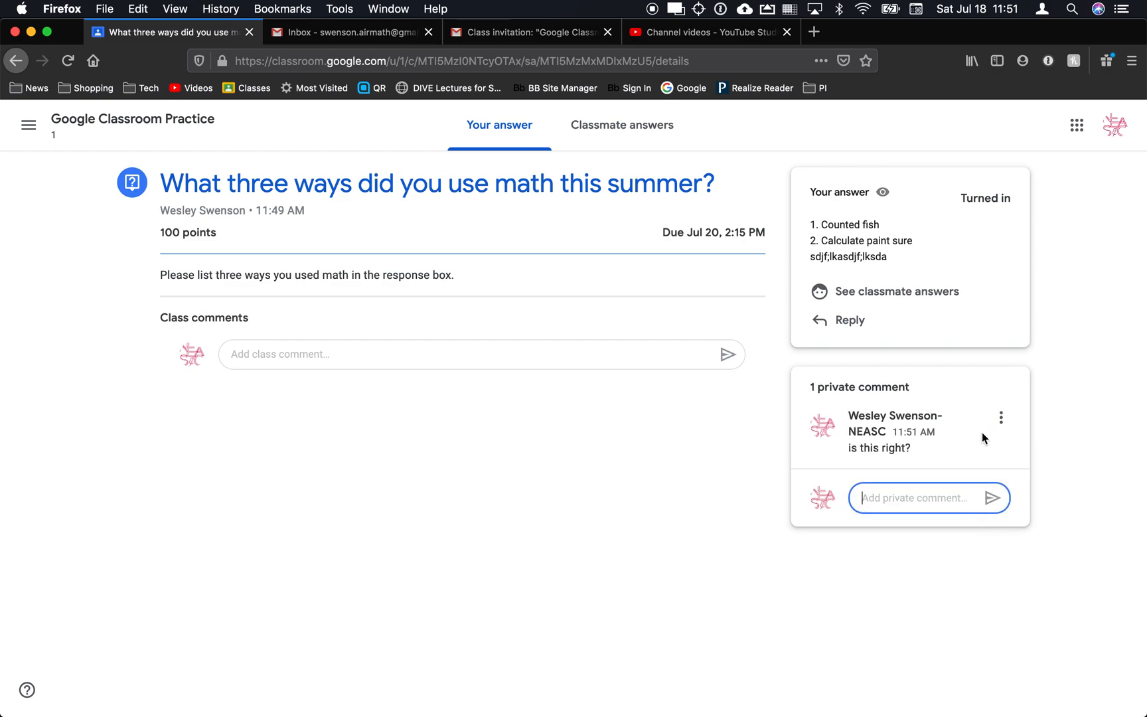
{"action": "key", "text": "super+Tab"}
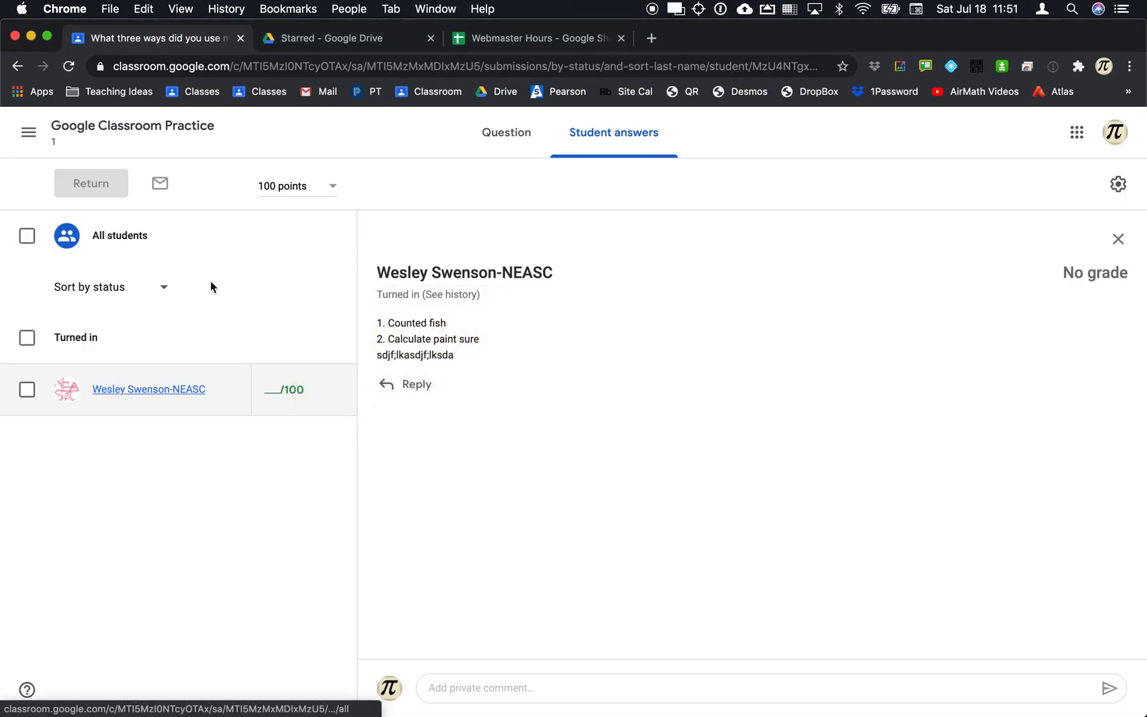
{"action": "left_click", "coordinate": [235, 319]}
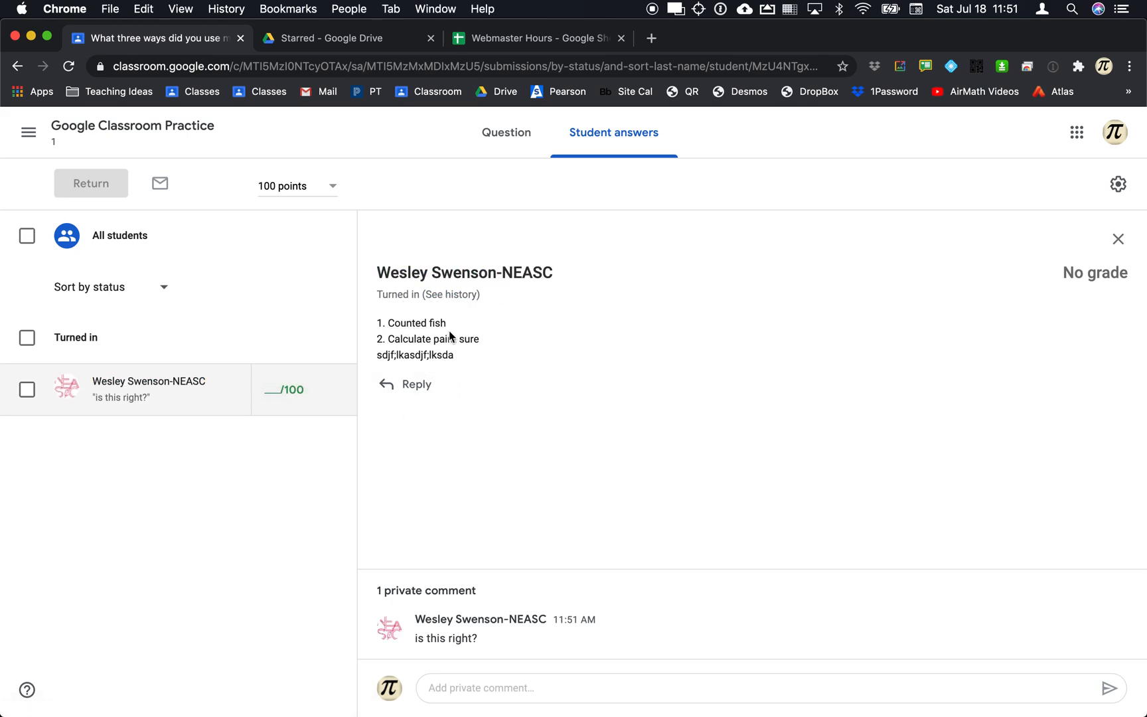
{"action": "left_click", "coordinate": [423, 384]}
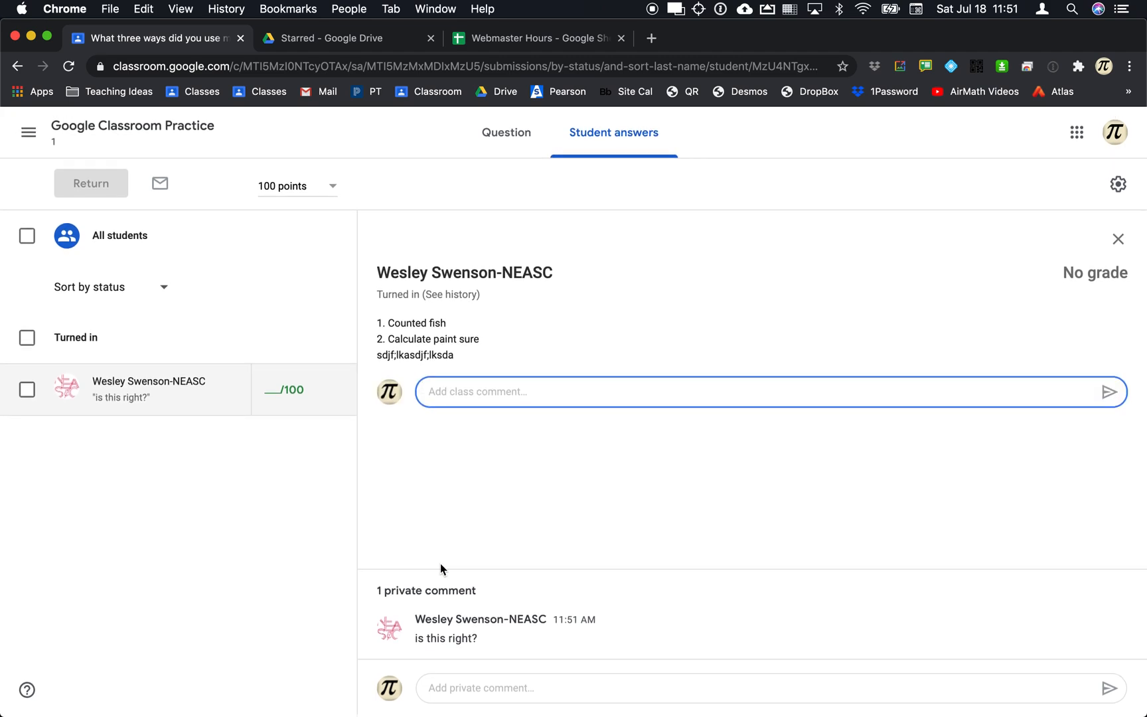
{"action": "left_click", "coordinate": [458, 636]}
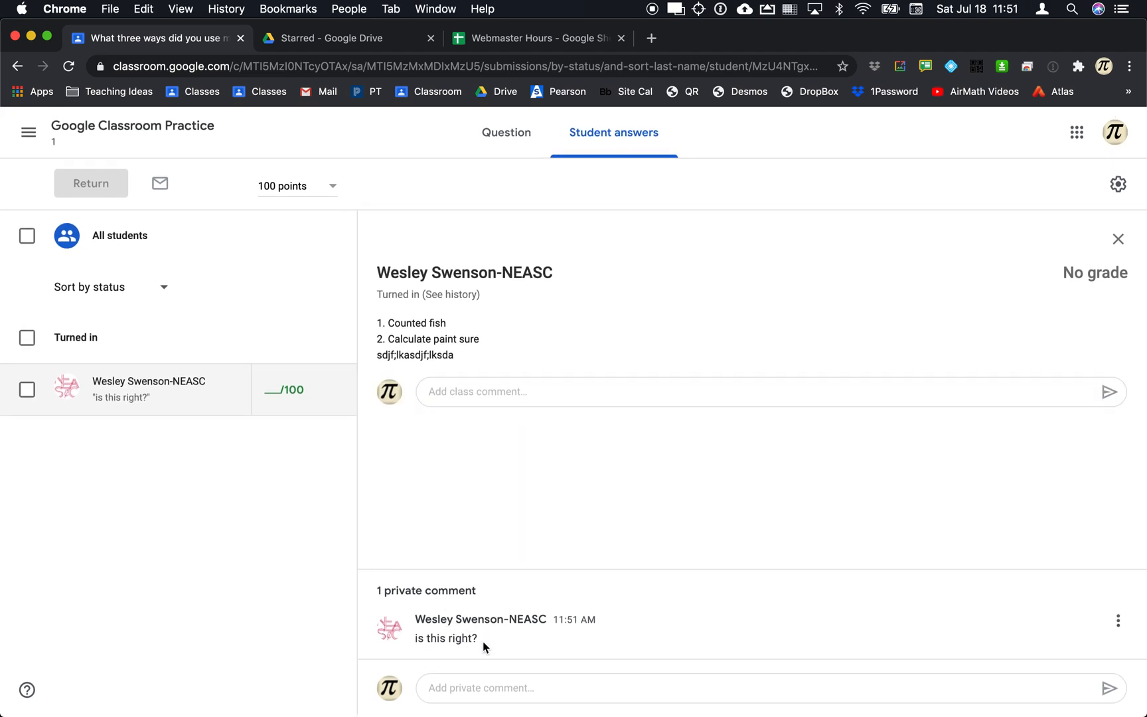
{"action": "left_click", "coordinate": [488, 684]}
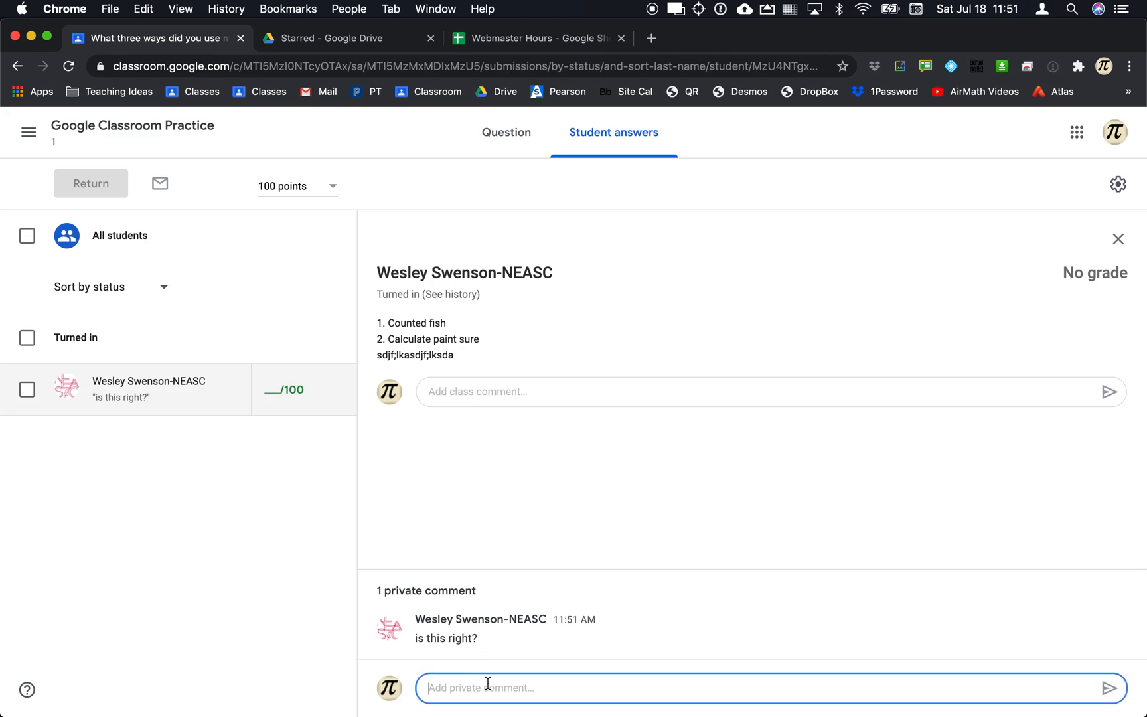
{"action": "type", "text": "Yes, good job."}
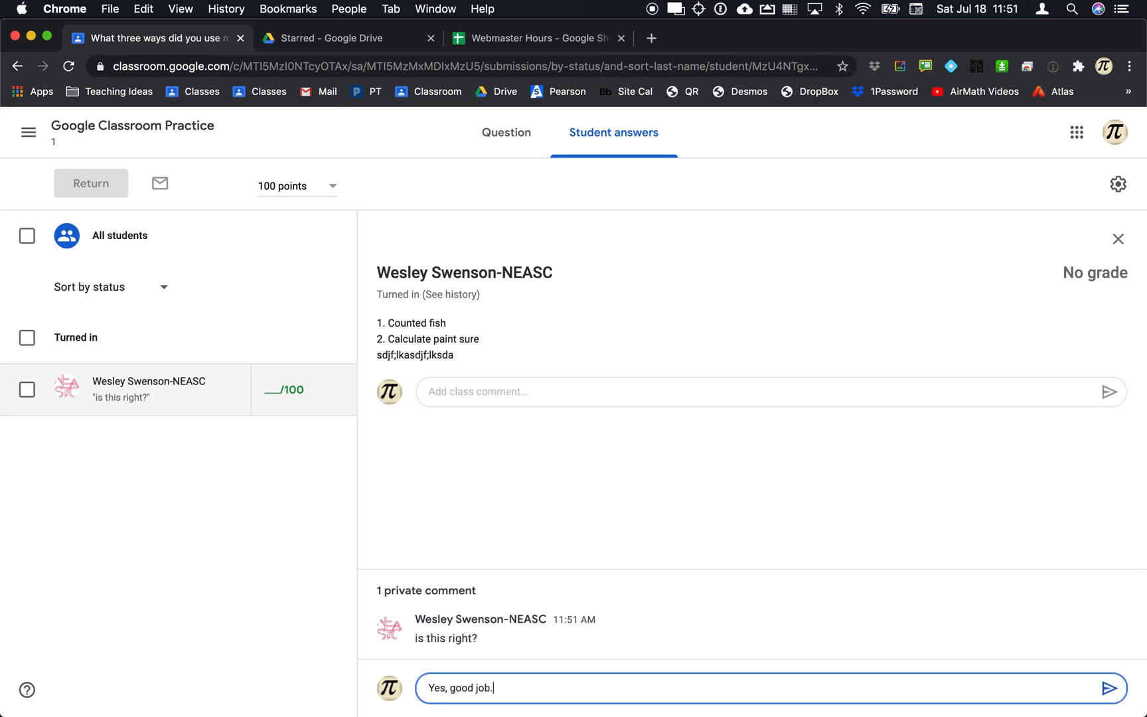
{"action": "left_click", "coordinate": [1109, 689]}
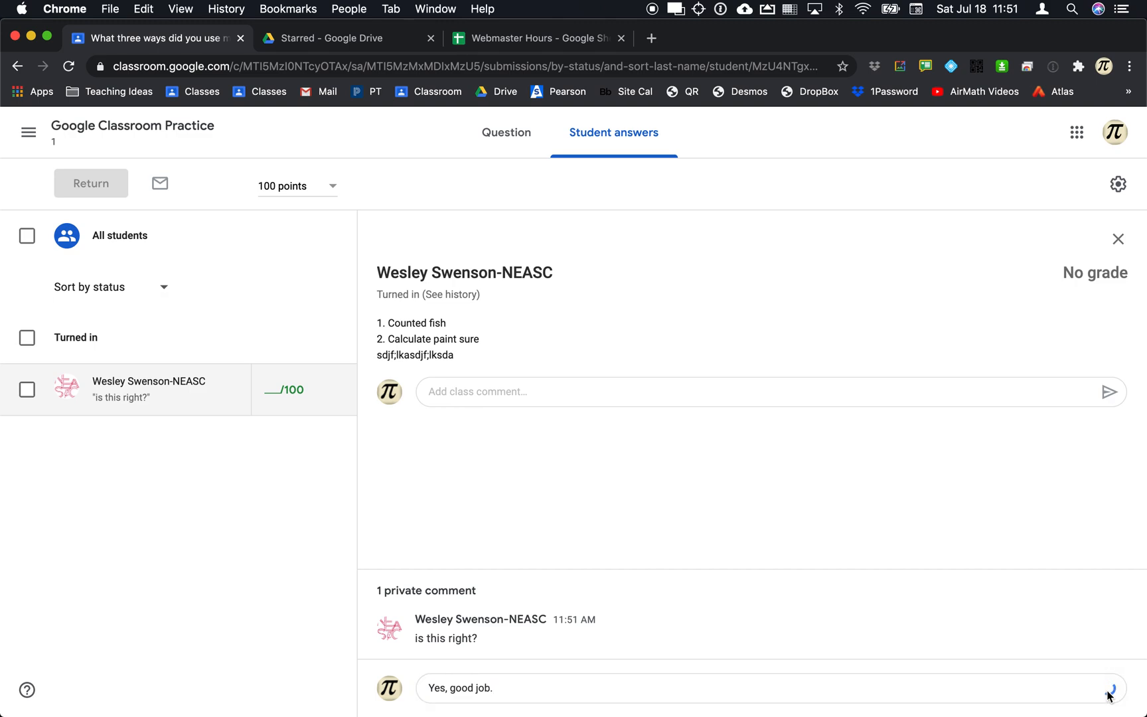
{"action": "left_click", "coordinate": [521, 390]}
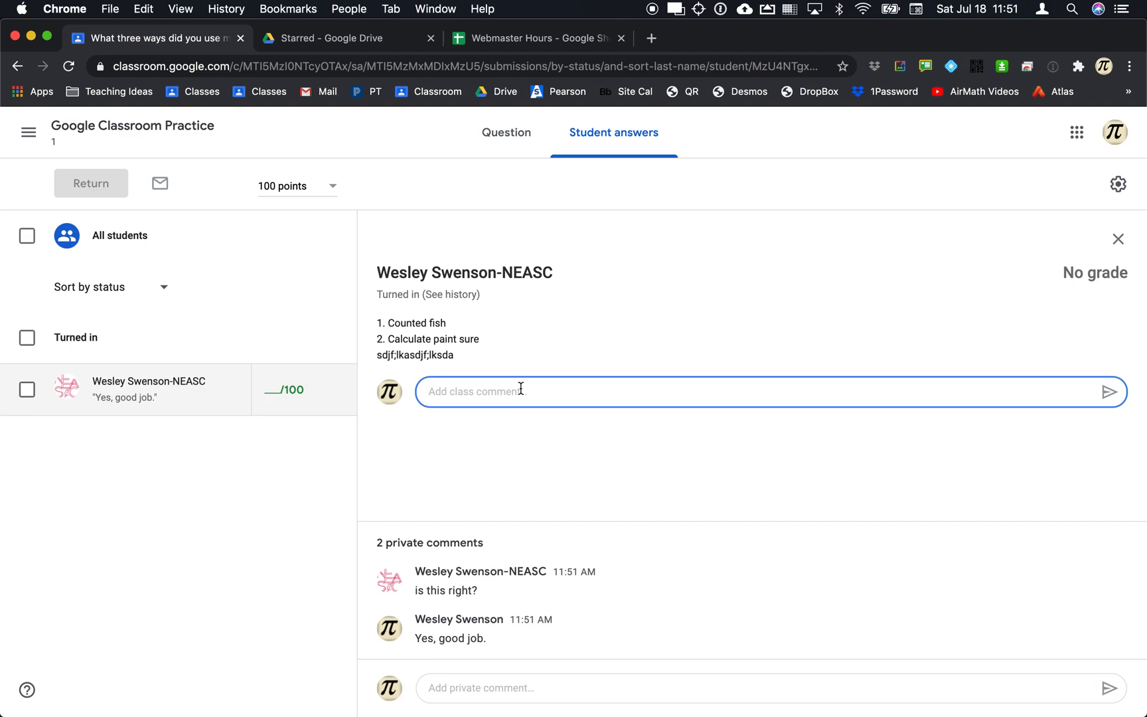
{"action": "type", "text": "lkdjs;fljsa dkf;lsdjjfijew"}
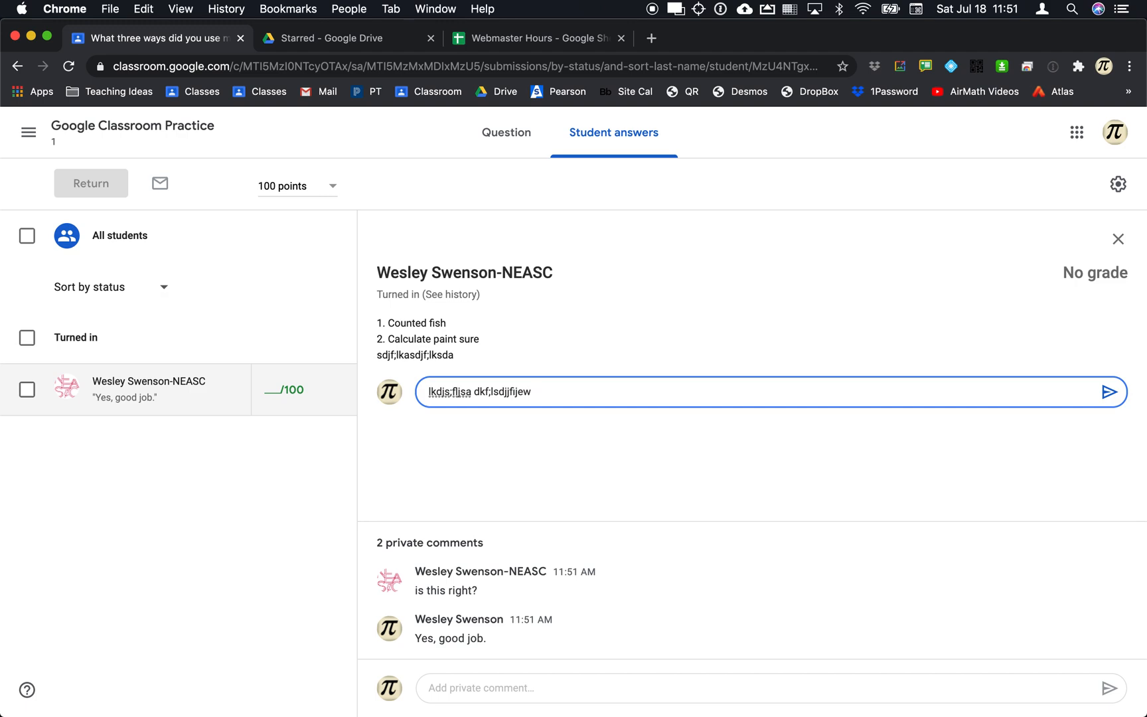
{"action": "key", "text": "super+a"}
{"action": "key", "text": "BackSpace"}
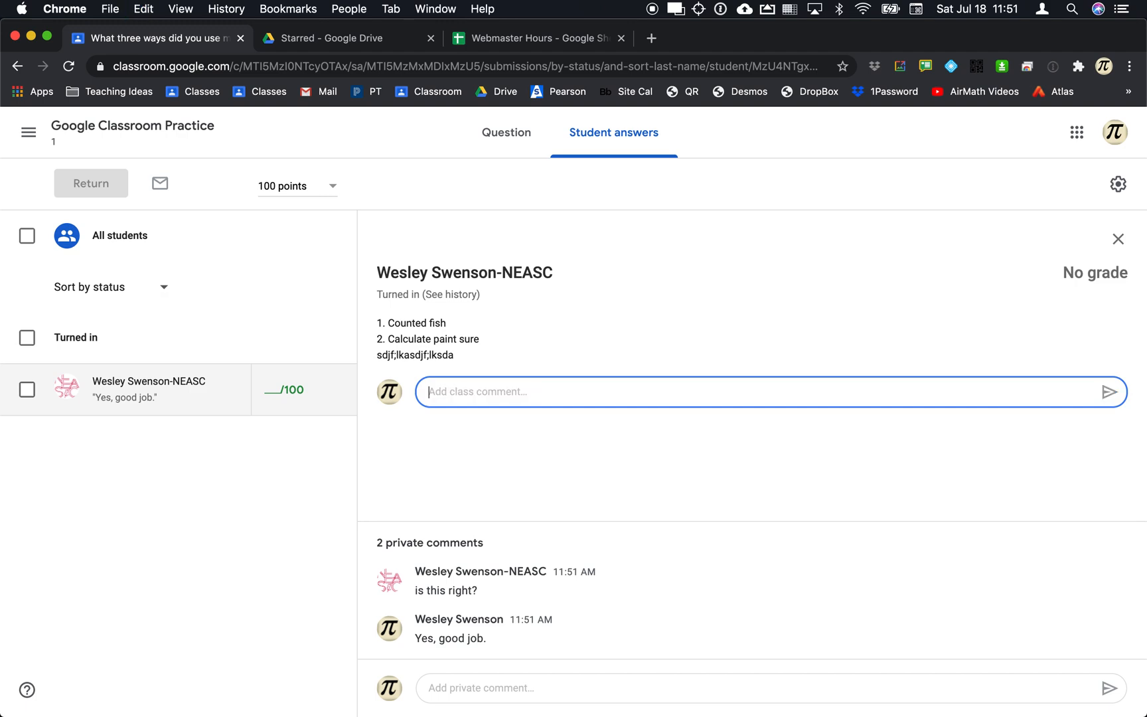
{"action": "left_click", "coordinate": [275, 391]}
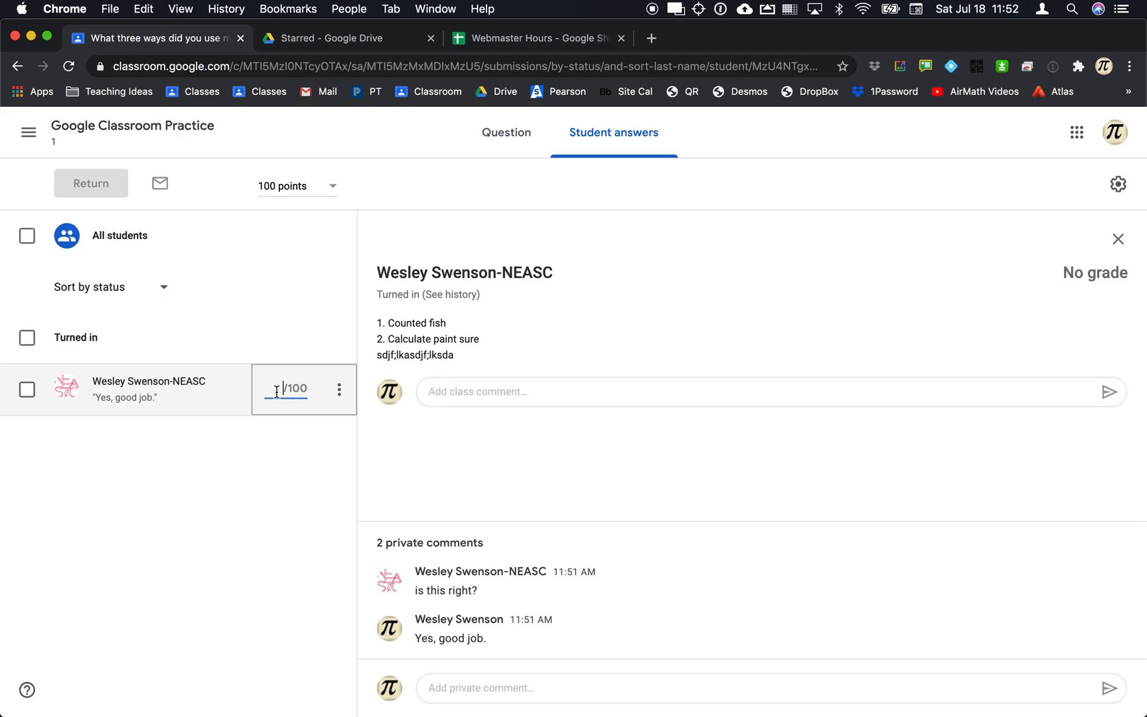
Enter a grade of 80, then clear it so the submission is ungraded.
{"action": "type", "text": "80"}
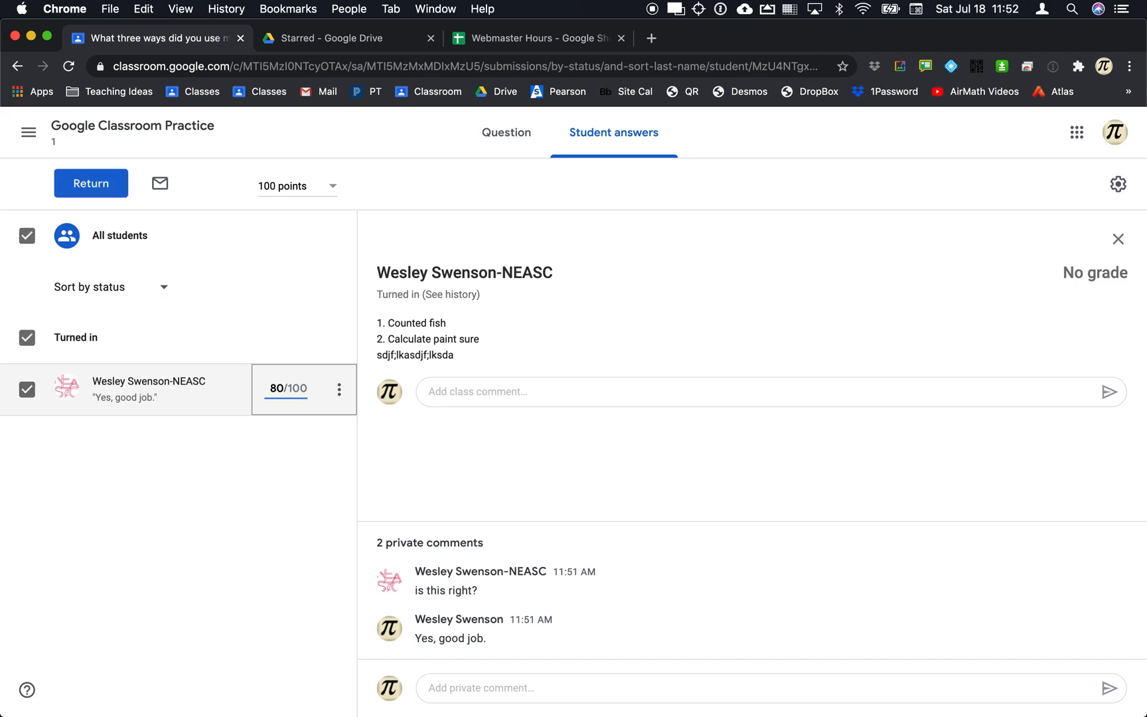
{"action": "left_click", "coordinate": [406, 429]}
{"action": "left_click", "coordinate": [284, 388]}
{"action": "key", "text": "BackSpace"}
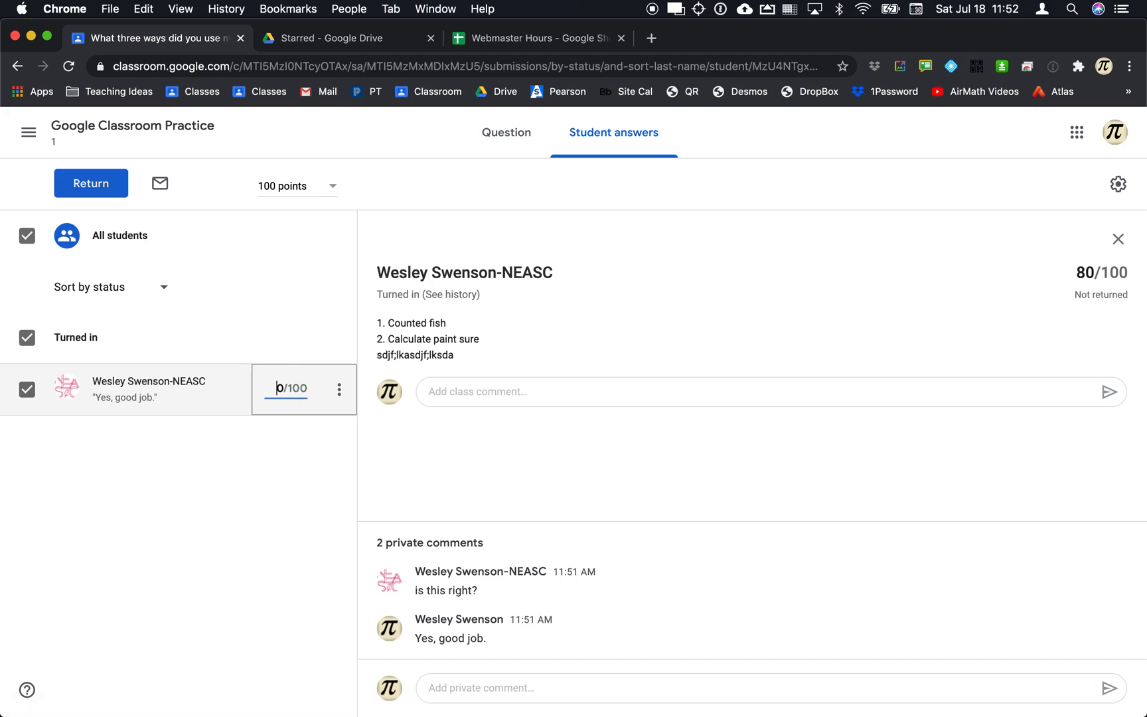
{"action": "key", "text": "BackSpace"}
{"action": "left_click", "coordinate": [284, 456]}
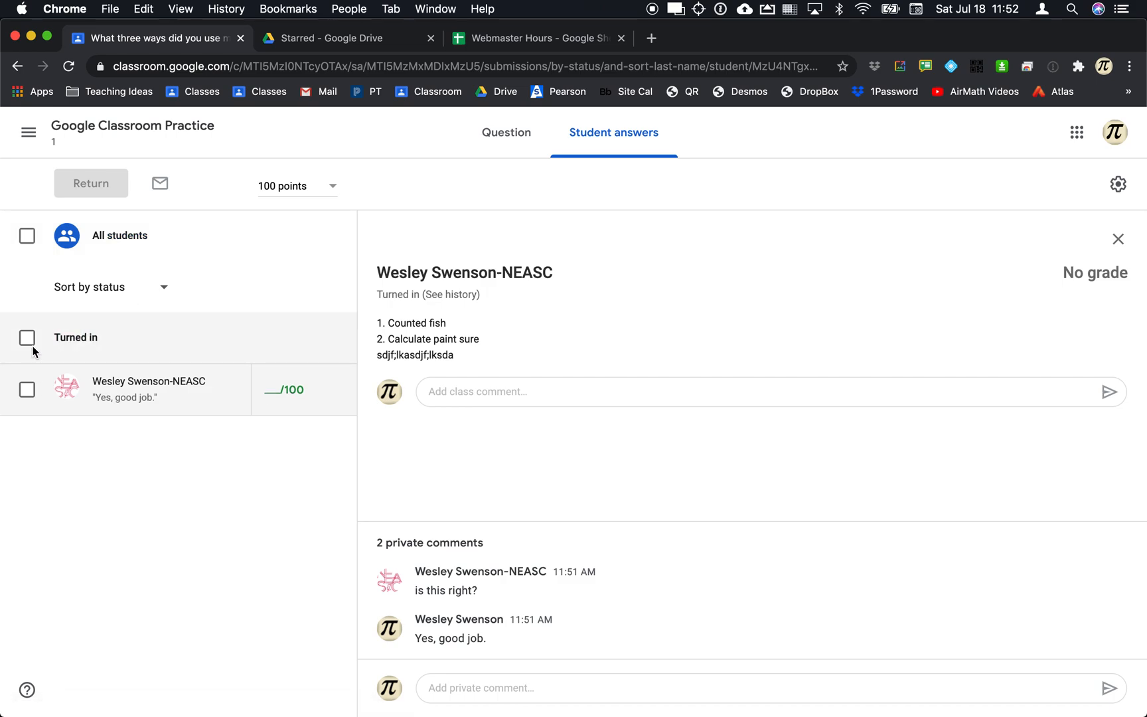
Re-enter 80/100 and return the graded submission to the student.
{"action": "left_click", "coordinate": [27, 388]}
{"action": "left_click", "coordinate": [91, 183]}
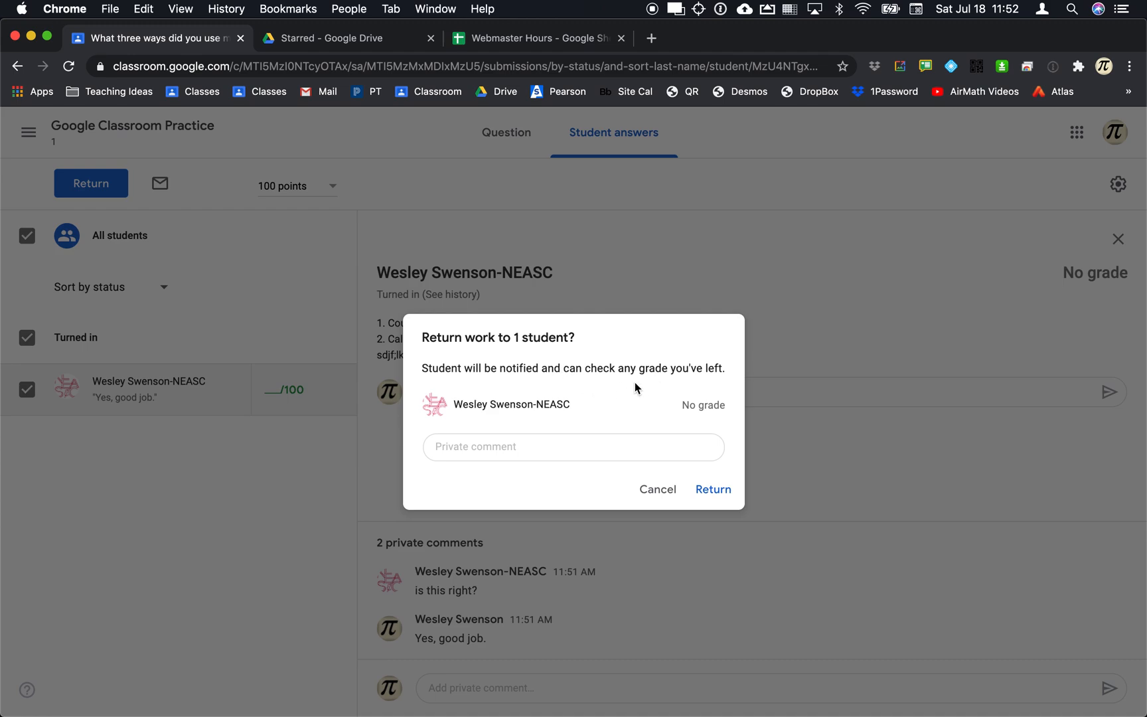
{"action": "left_click", "coordinate": [657, 491]}
{"action": "left_click", "coordinate": [280, 378]}
{"action": "type", "text": "80"}
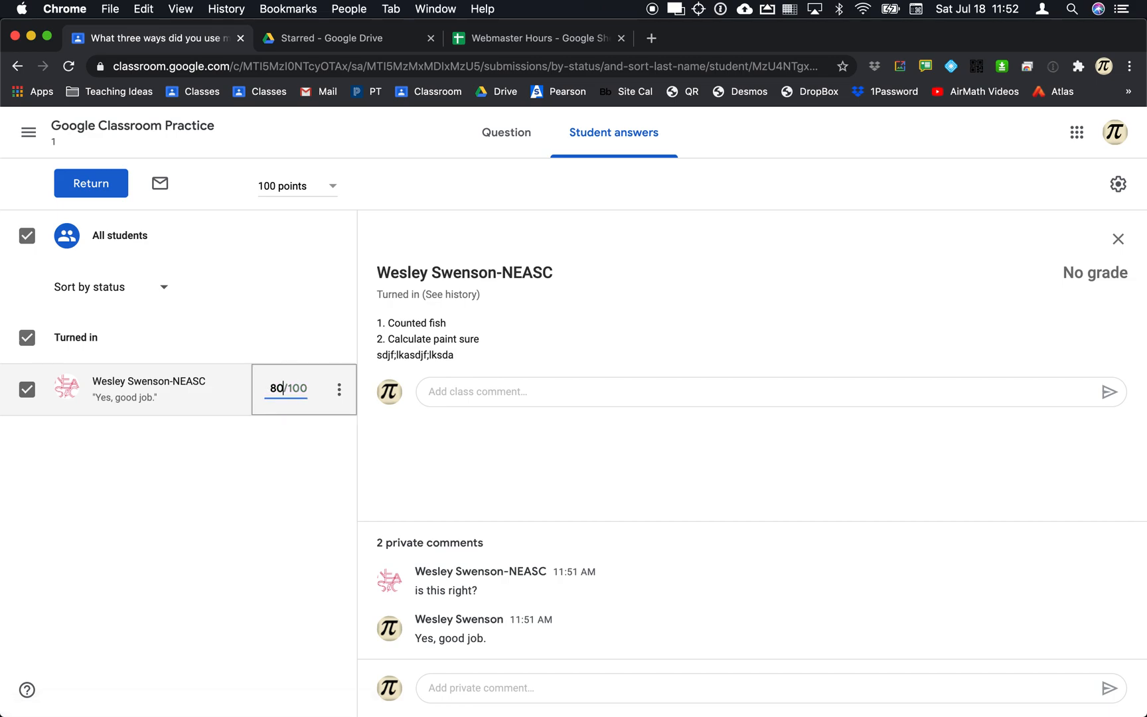
{"action": "left_click", "coordinate": [93, 183]}
{"action": "left_click", "coordinate": [713, 489]}
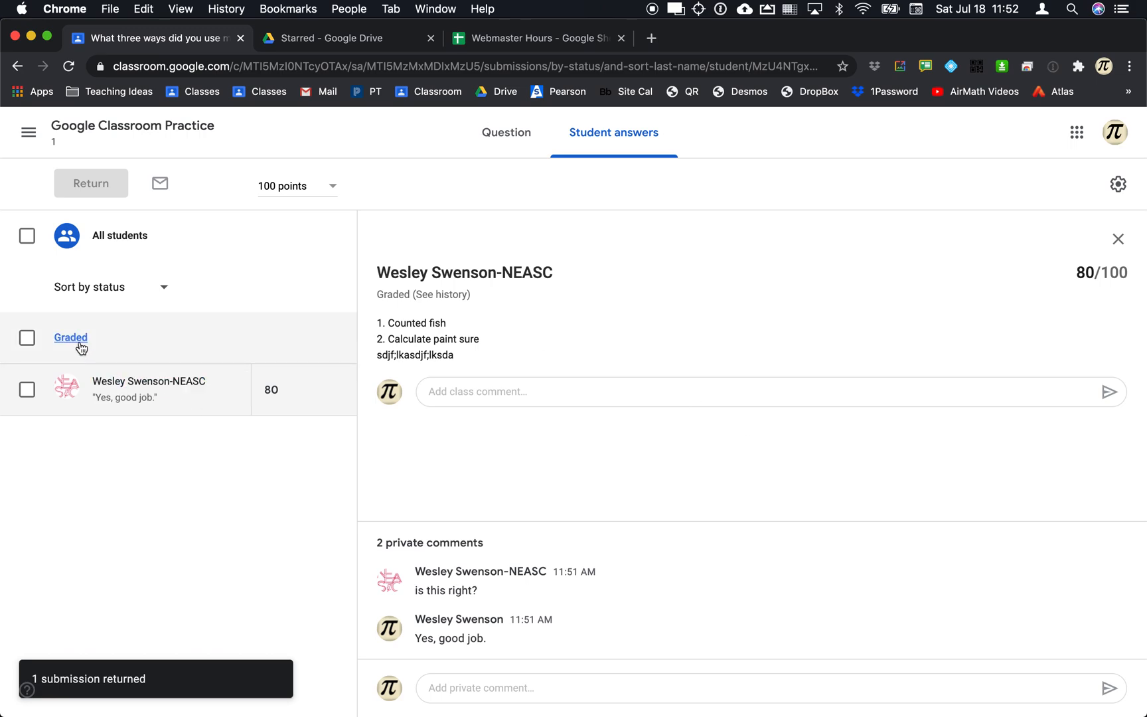
Reload the student's page to see 80/100 Graded, glancing at classmate answers.
{"action": "key", "text": "super+Tab"}
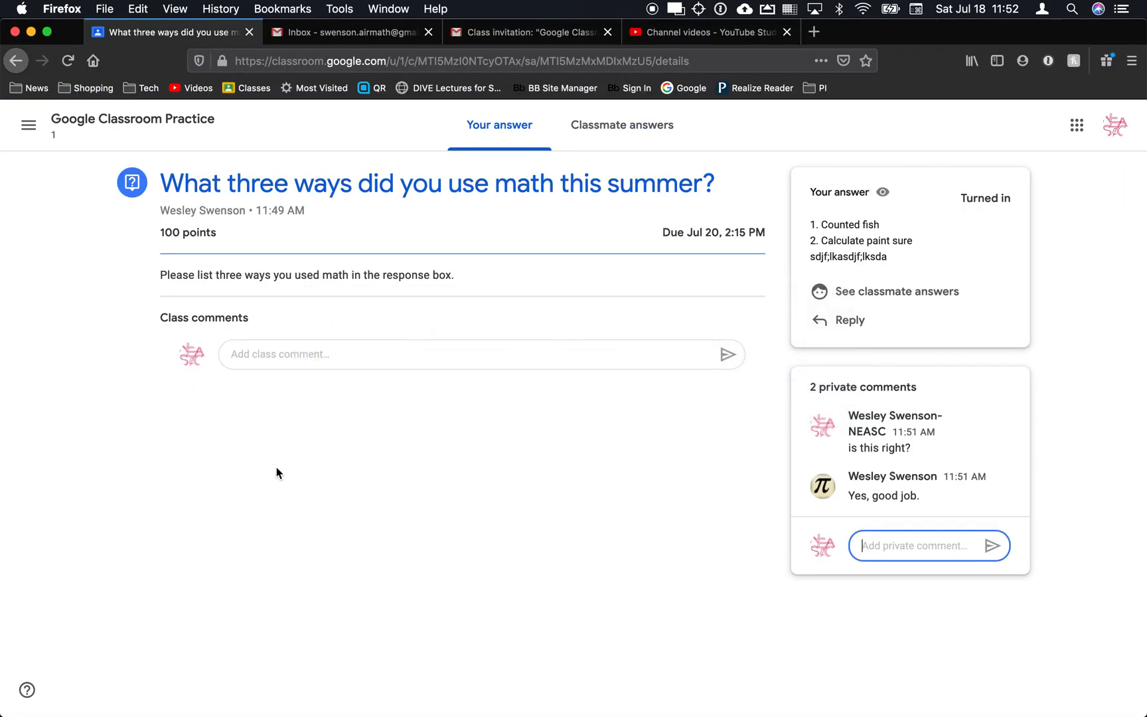
{"action": "left_click", "coordinate": [607, 563]}
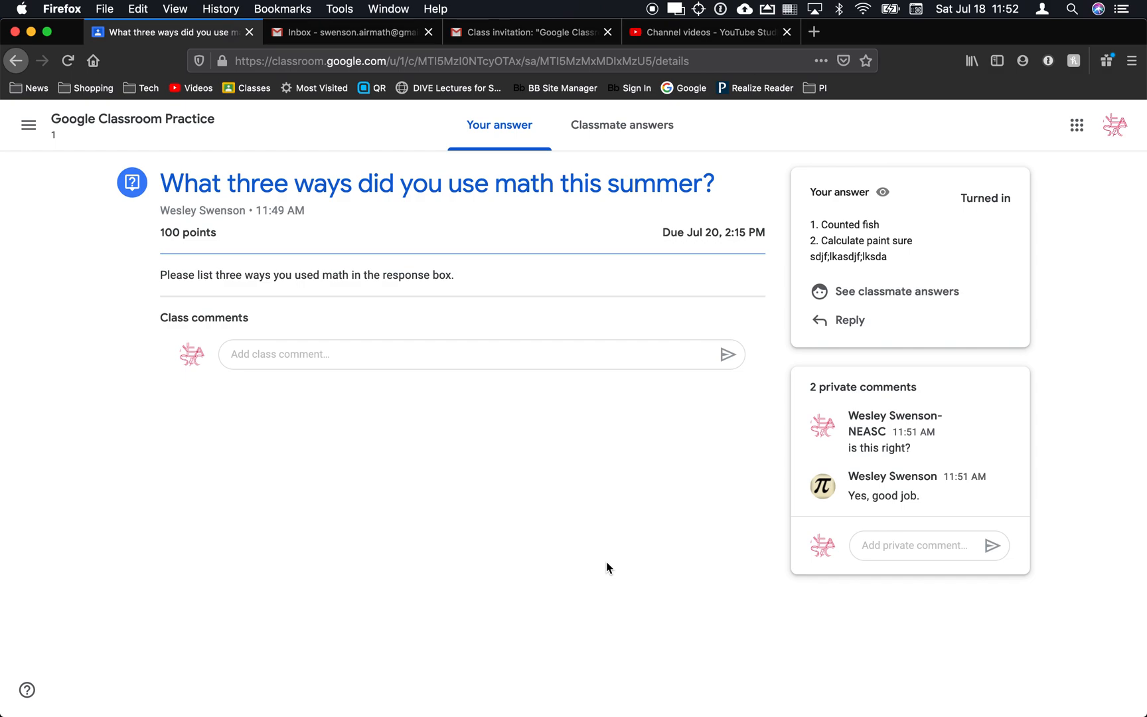
{"action": "key", "text": "super+r"}
{"action": "left_click", "coordinate": [872, 300]}
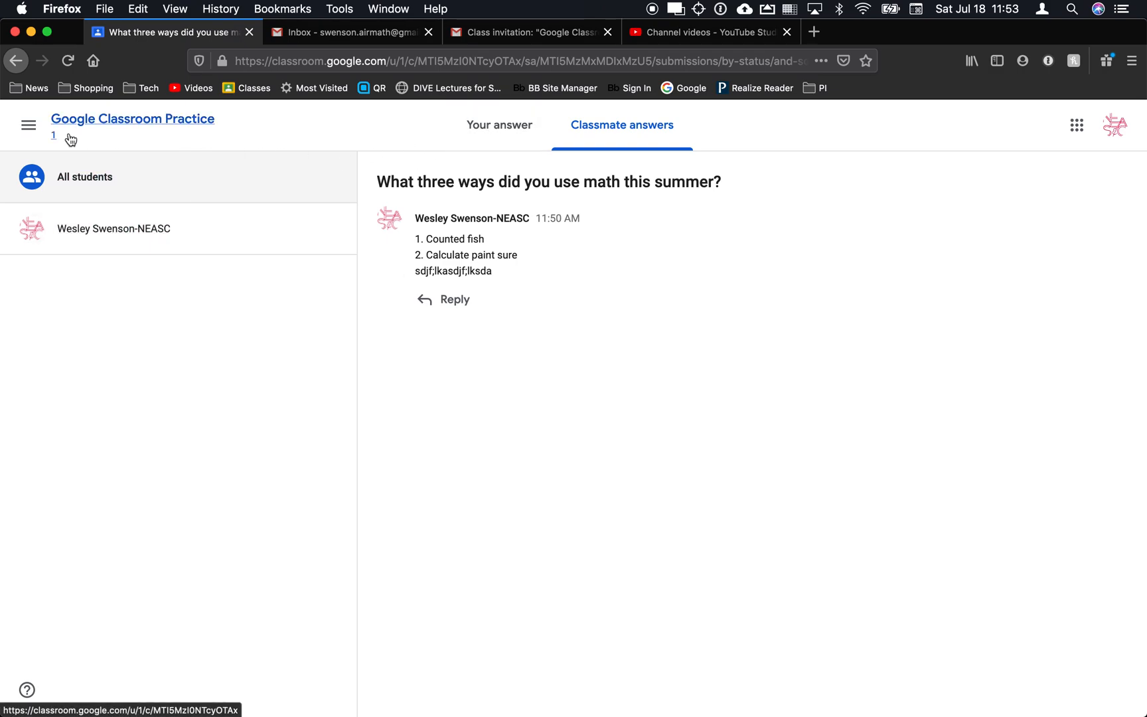
{"action": "key", "text": "super+Left"}
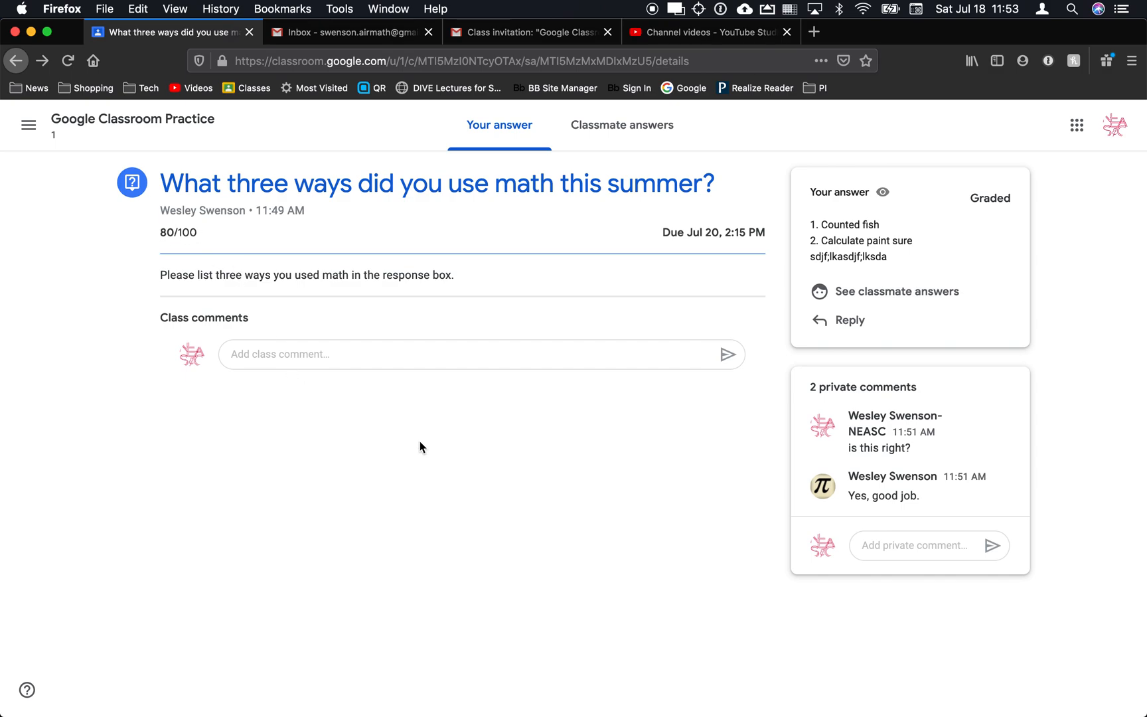
{"action": "left_click", "coordinate": [891, 541]}
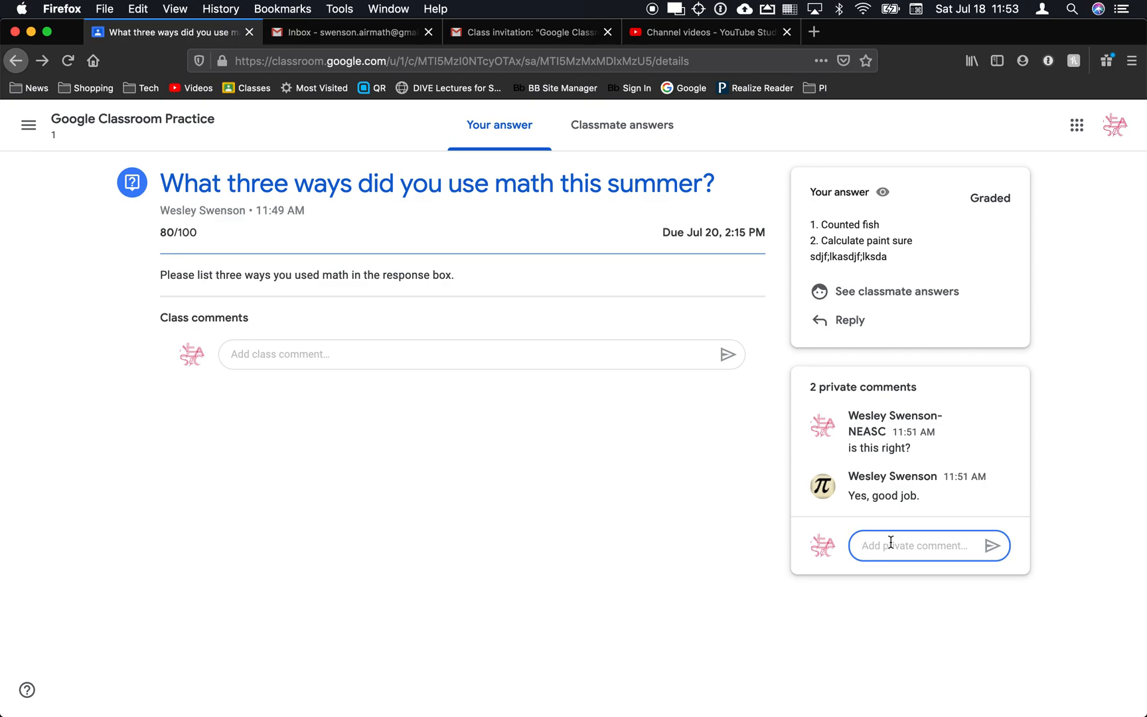
In the teacher's grading view, replace the student's 80 with a draft grade of 90/100.
{"action": "left_click", "coordinate": [754, 526]}
{"action": "key", "text": "super+Tab"}
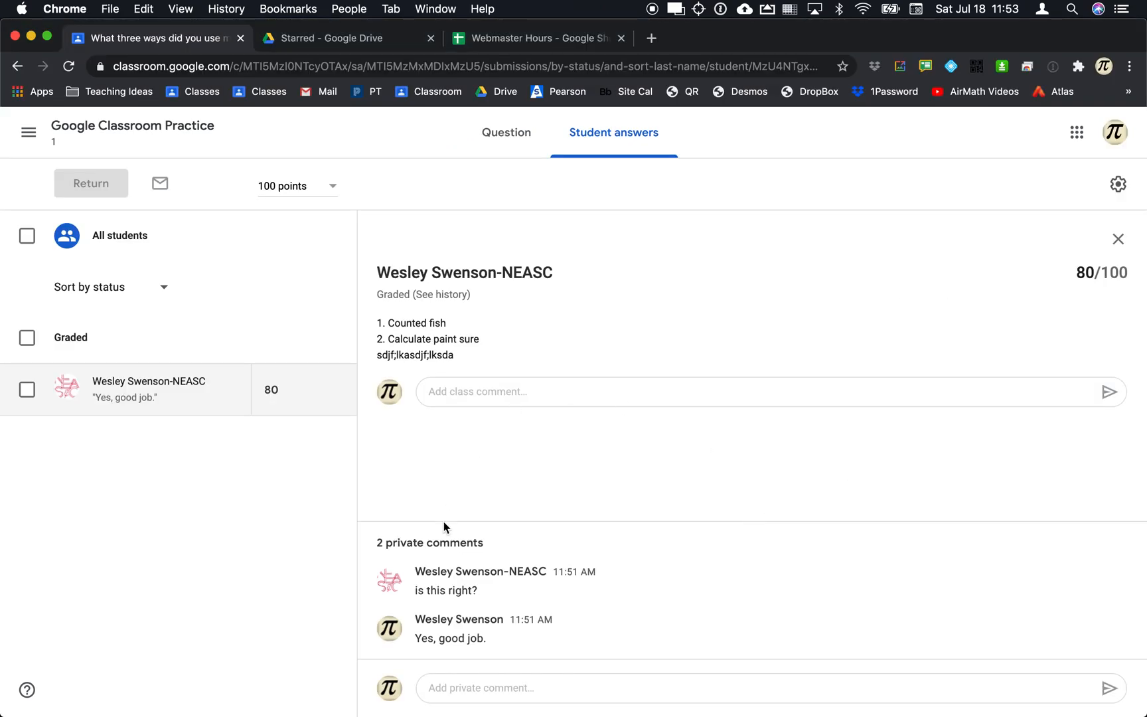
{"action": "left_click", "coordinate": [271, 388]}
{"action": "double_click", "coordinate": [272, 388]}
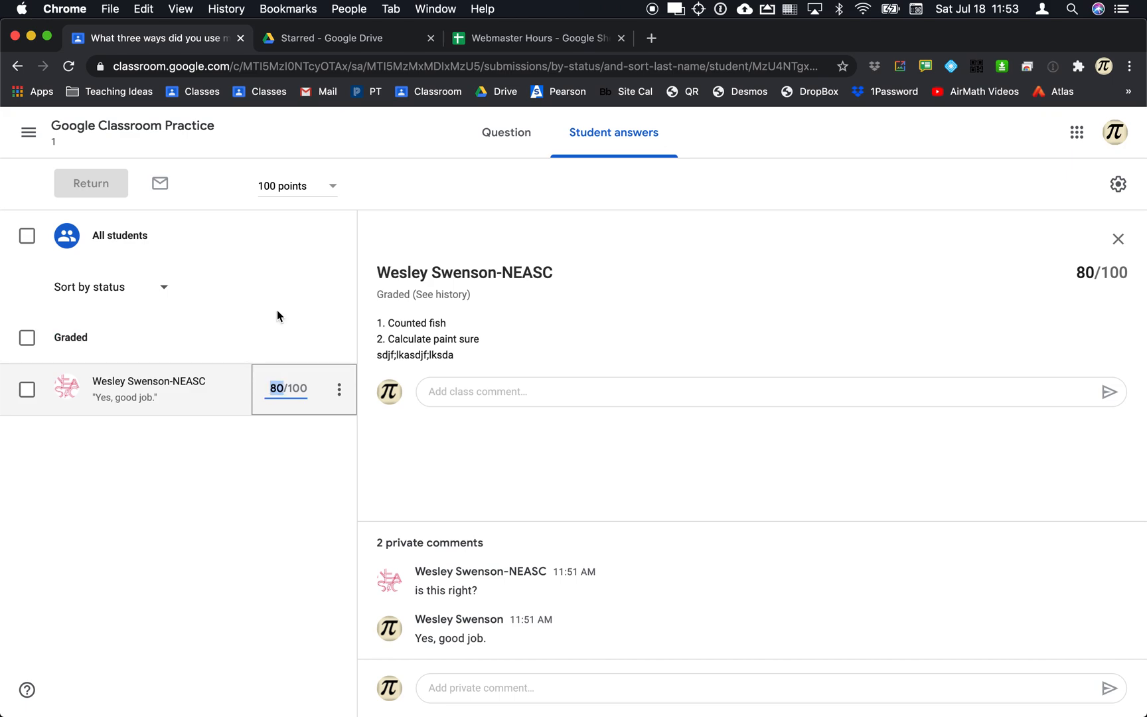
{"action": "type", "text": "90"}
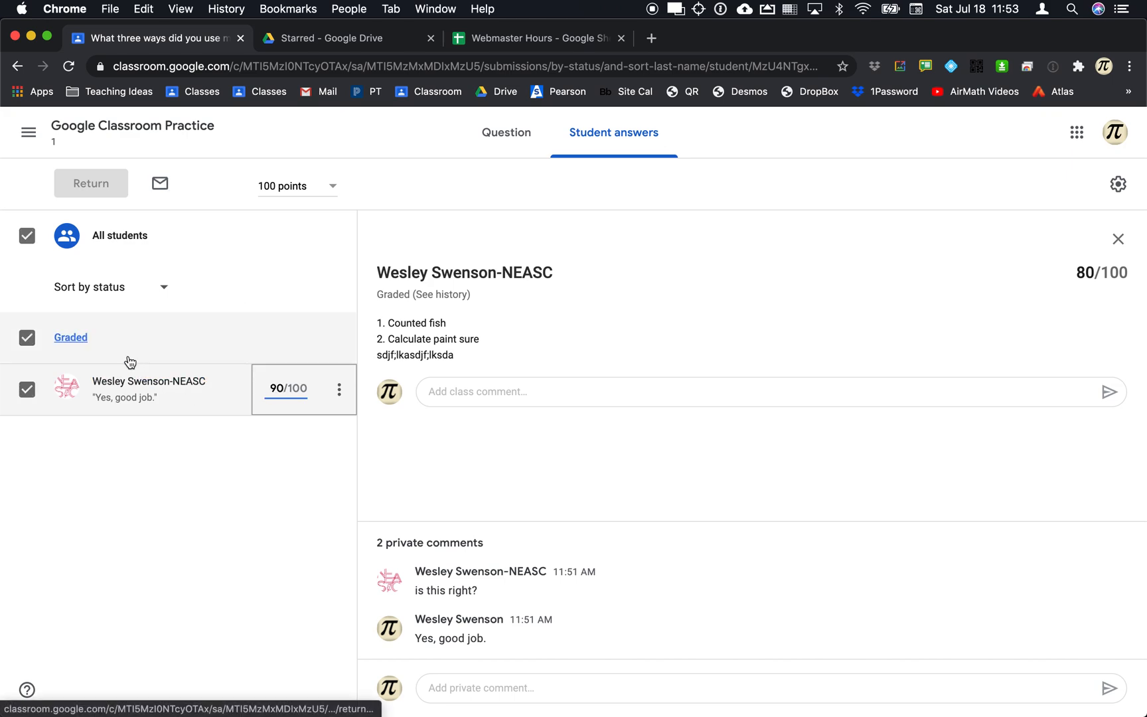
{"action": "left_click", "coordinate": [192, 438]}
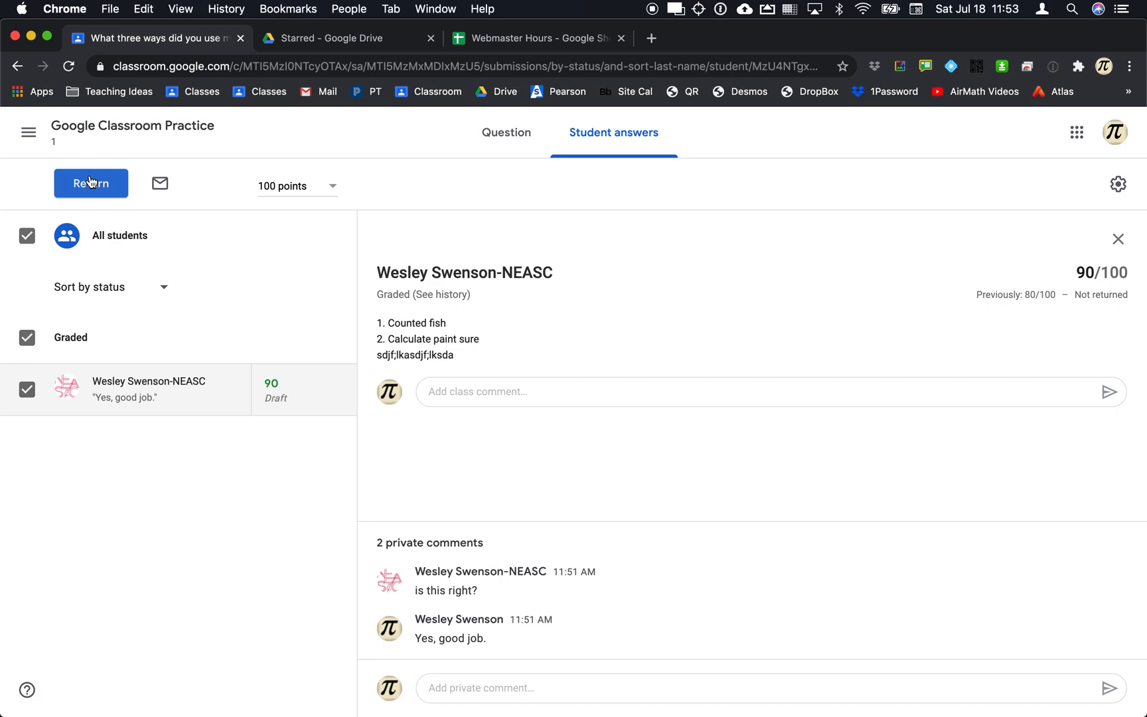
Return the 90/100 grade with the private comment 'Updated because of error'.
{"action": "left_click", "coordinate": [90, 182]}
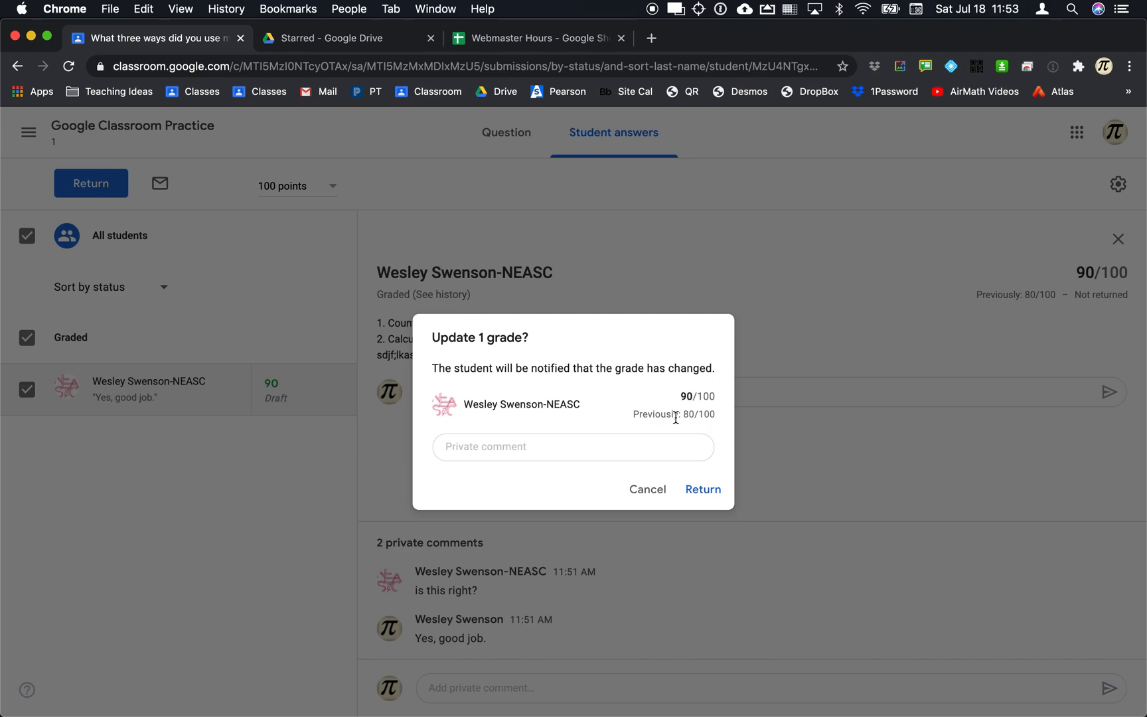
{"action": "left_click", "coordinate": [545, 448]}
{"action": "type", "text": "Update"}
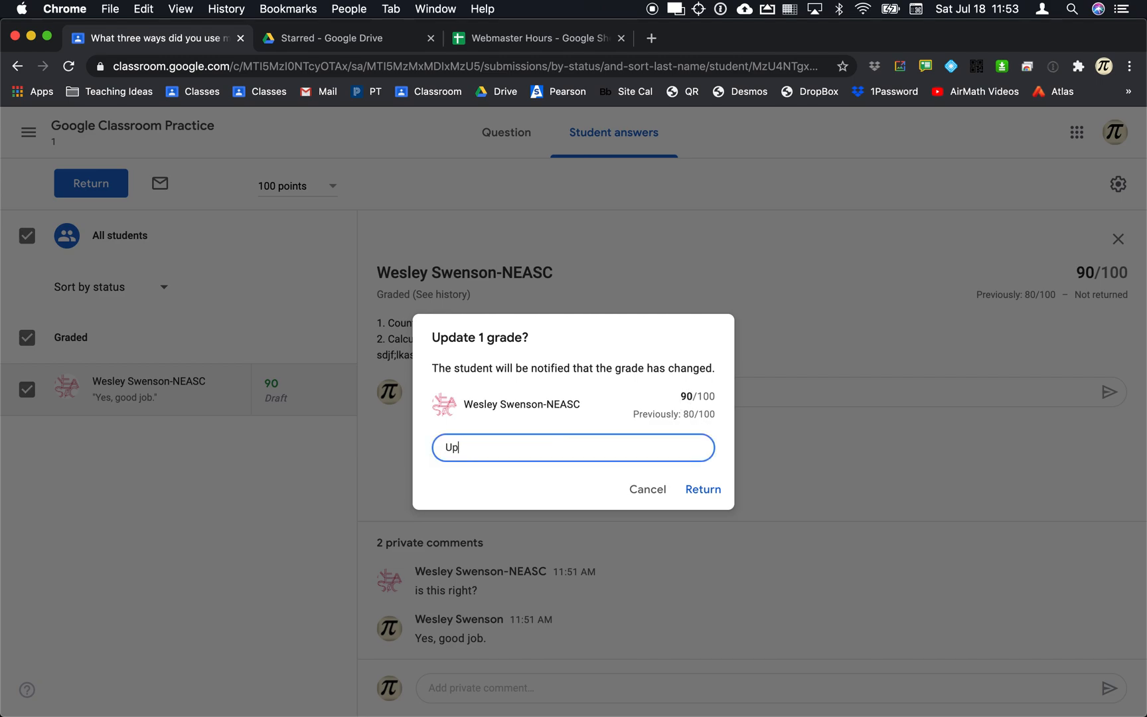
{"action": "type", "text": "d because of error"}
{"action": "left_click", "coordinate": [697, 494]}
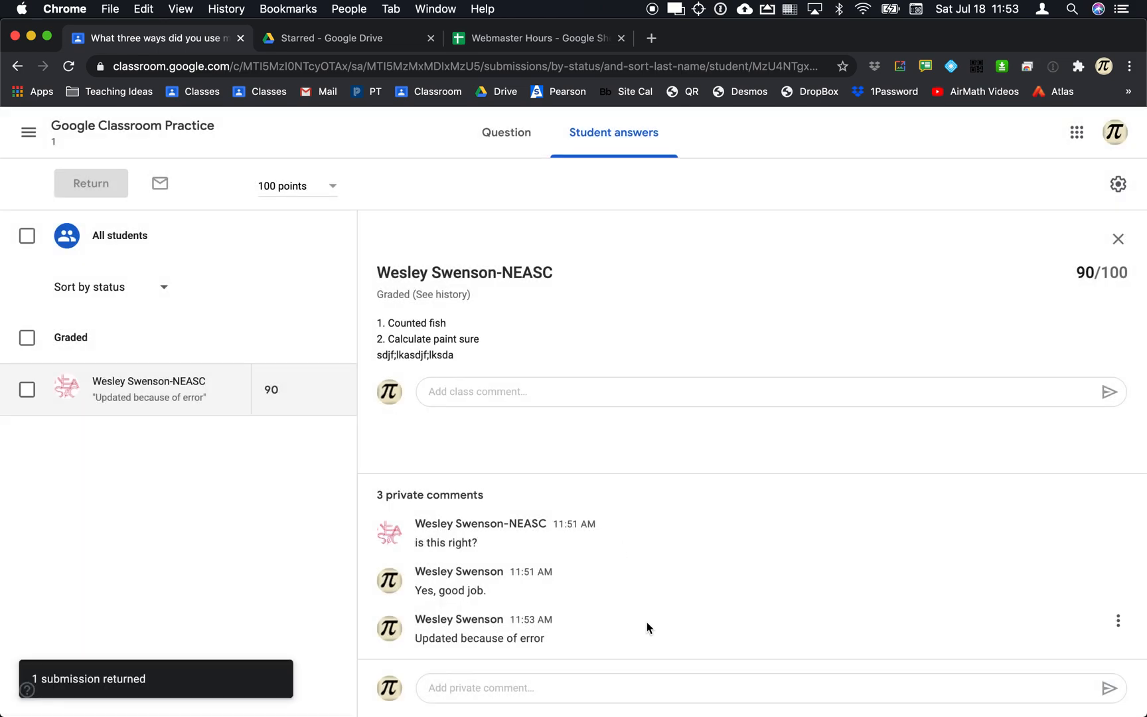
Reload the student's view to check the updated grade, then go back to the teacher view.
{"action": "key", "text": "super+Tab"}
{"action": "key", "text": "super+r"}
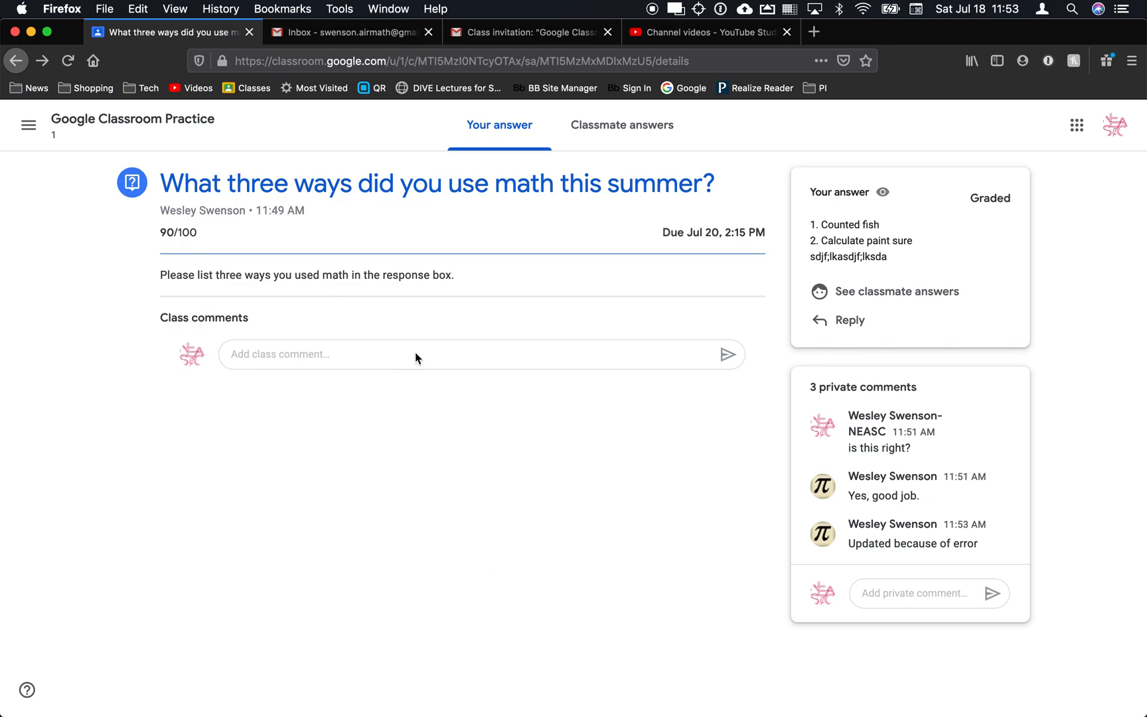
{"action": "left_click", "coordinate": [528, 523]}
{"action": "key", "text": "super+Tab"}
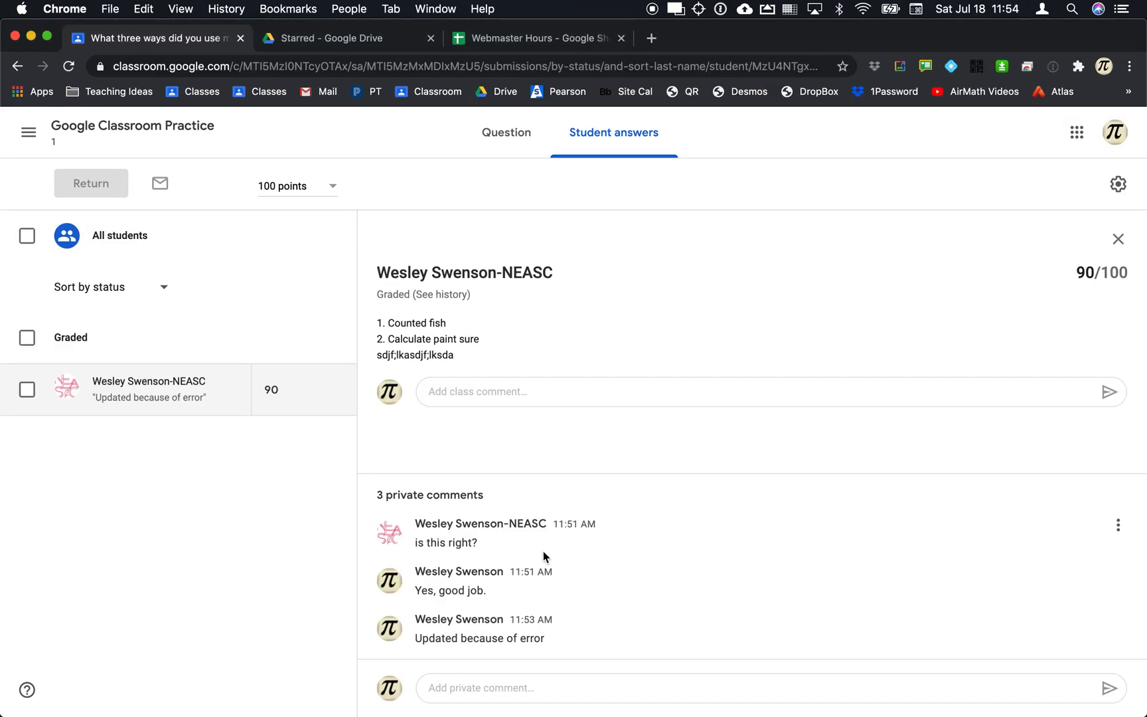
From the class's Classwork page, create a new blank Assignment.
{"action": "left_click", "coordinate": [506, 139]}
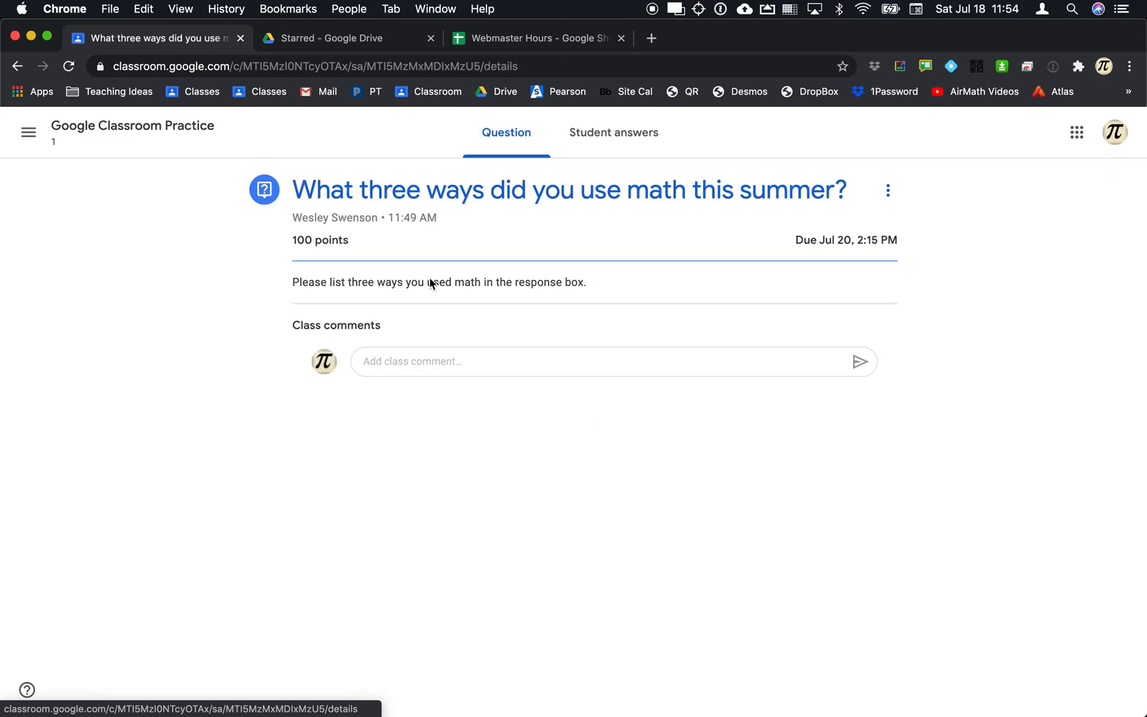
{"action": "left_click", "coordinate": [63, 138]}
{"action": "left_click", "coordinate": [514, 151]}
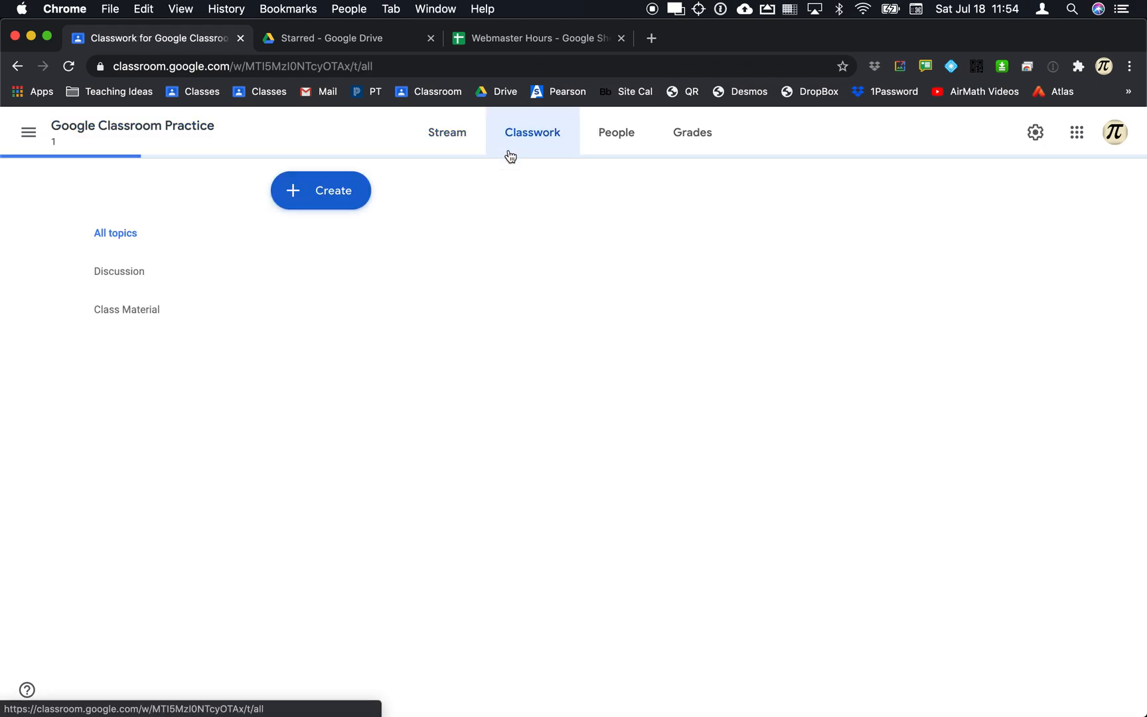
{"action": "left_click", "coordinate": [310, 188]}
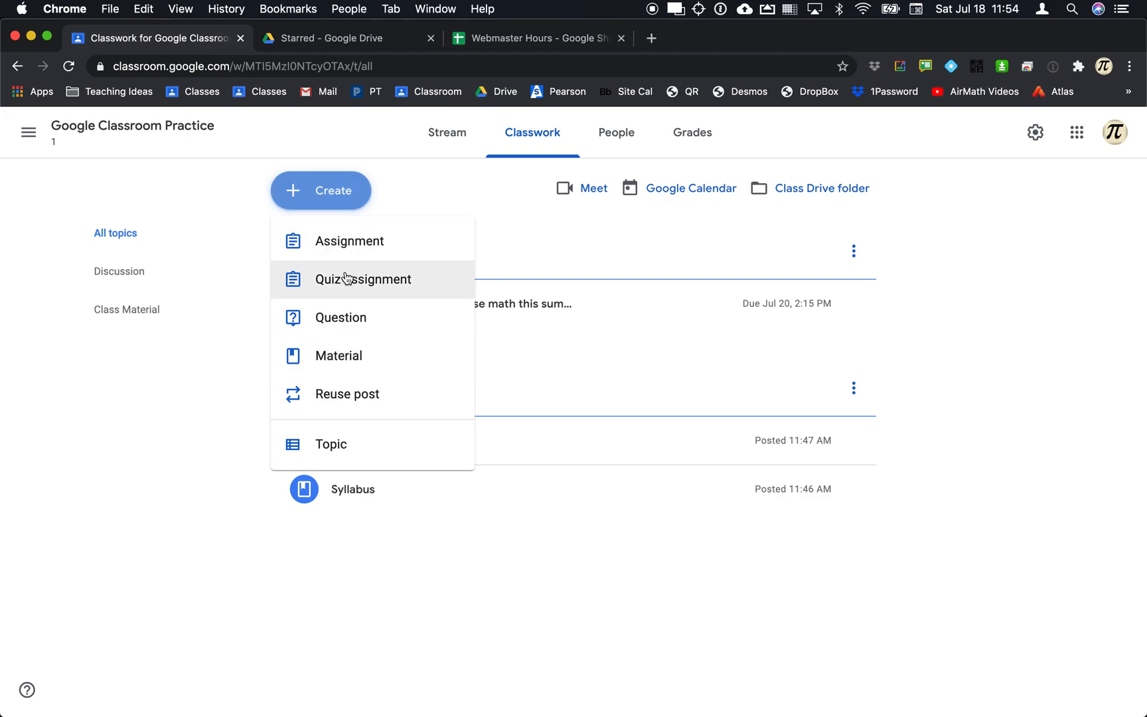
{"action": "left_click", "coordinate": [344, 242]}
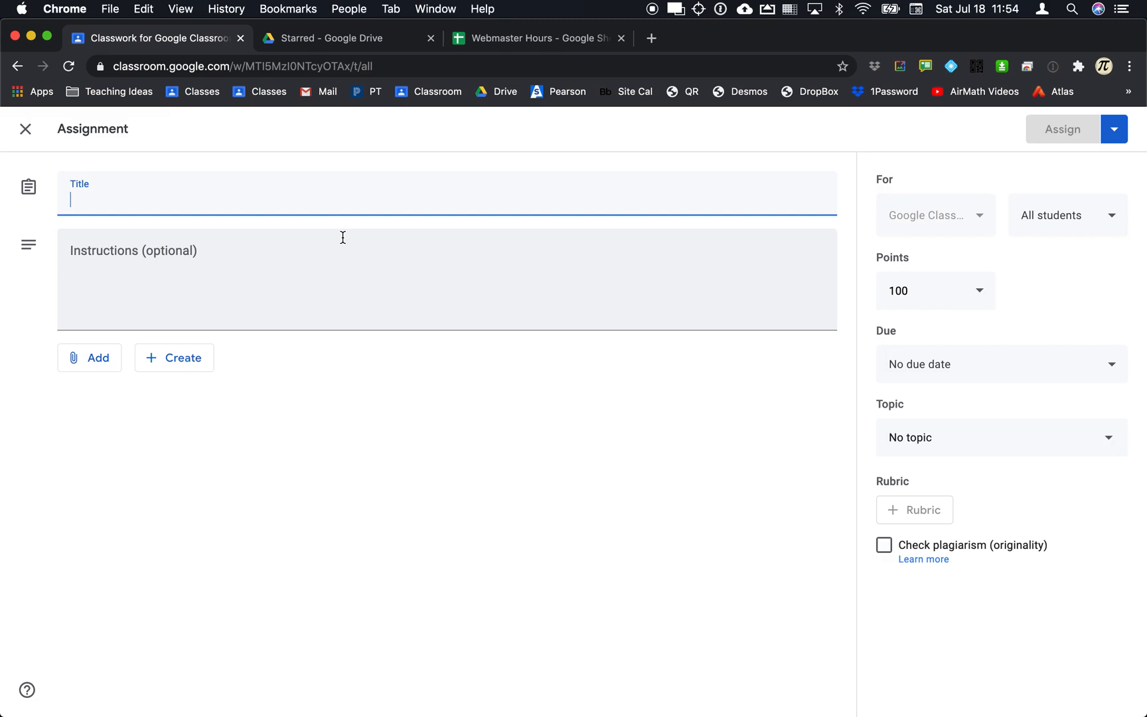
Title the assignment '3-1 Matrices' and write a goal line about understanding basic matrices.
{"action": "type", "text": "3-1 Matrices"}
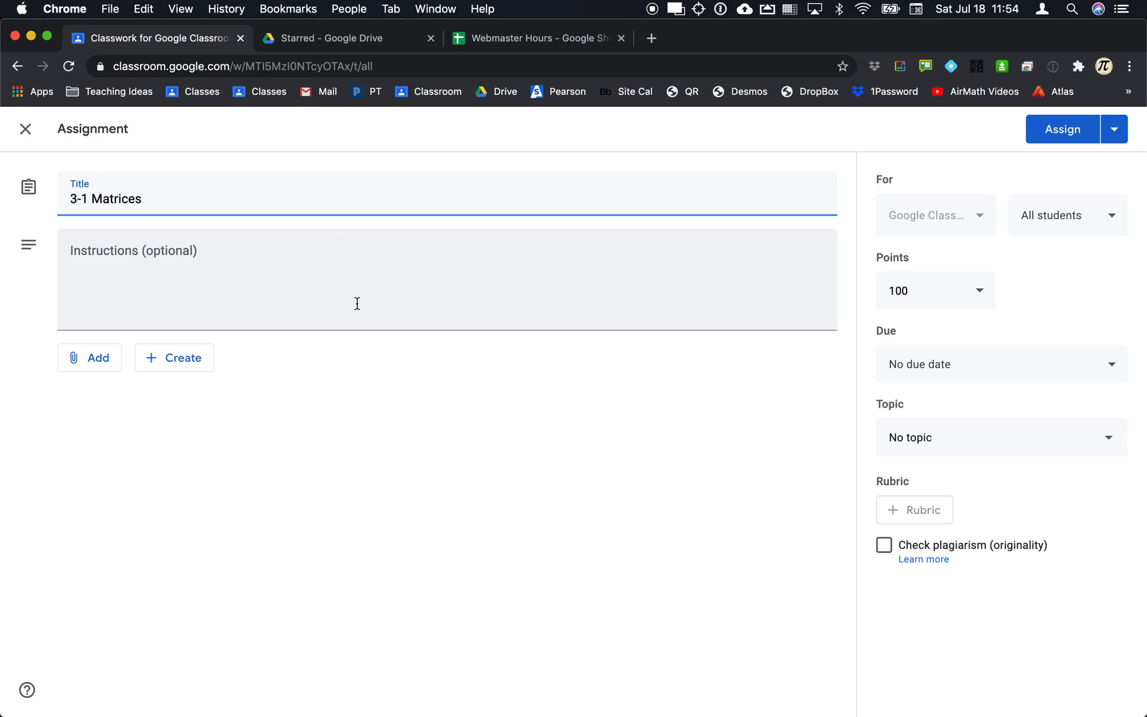
{"action": "left_click", "coordinate": [347, 304]}
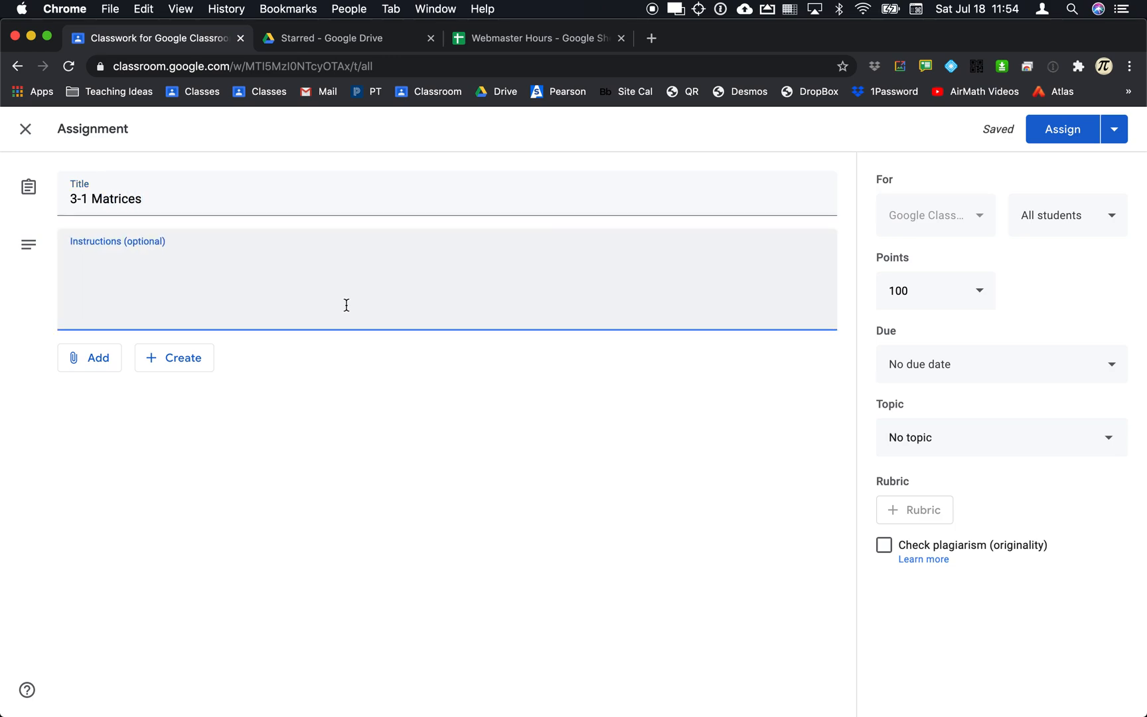
{"action": "type", "text": "1. Goal: The"}
{"action": "key", "text": "BackSpace"}
{"action": "key", "text": "BackSpace"}
{"action": "type", "text": "o usn"}
{"action": "type", "text": "er"}
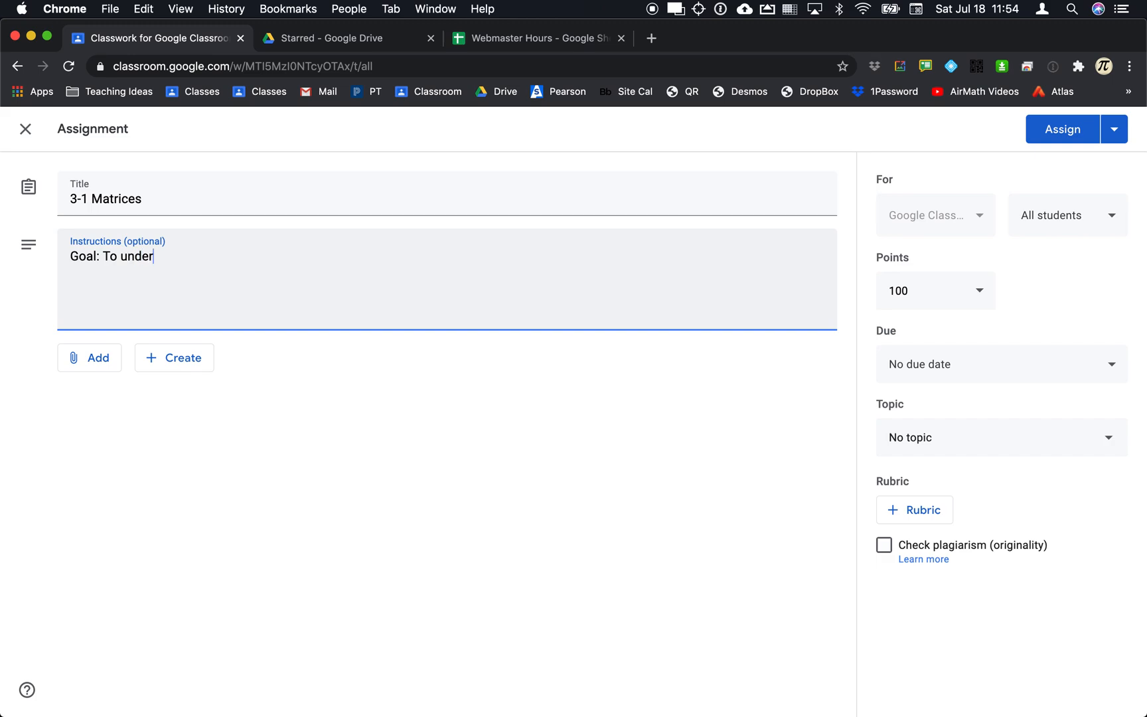
{"action": "type", "text": "stand and work w"}
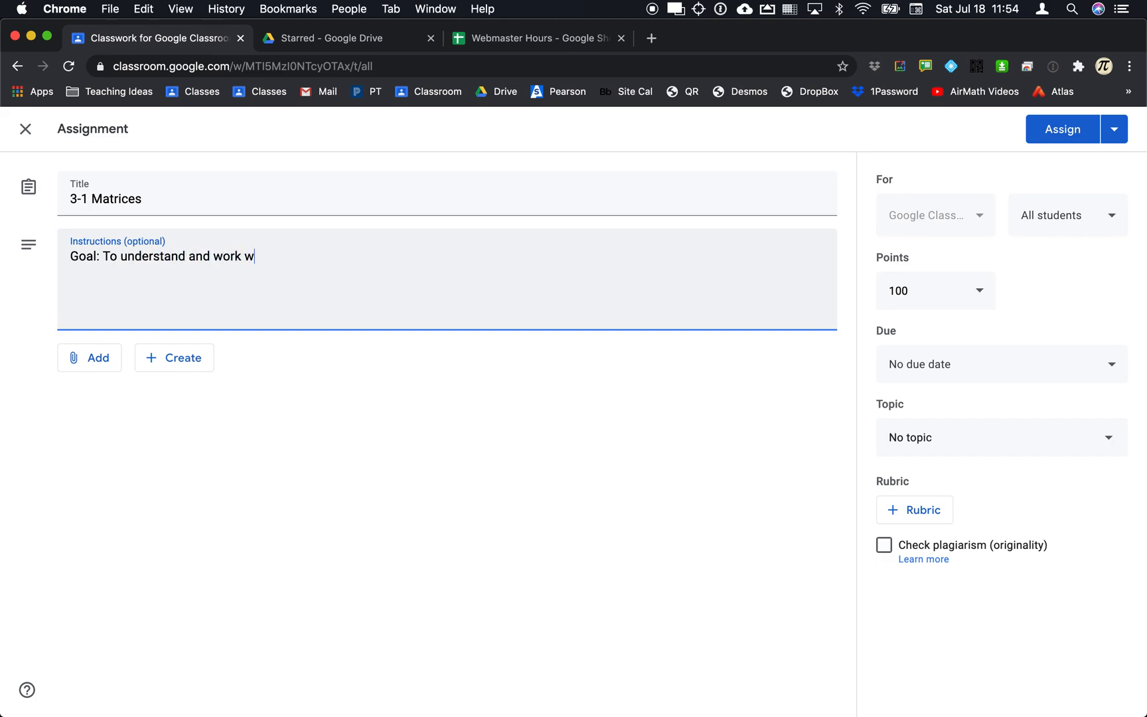
{"action": "type", "text": "ith basic matices"}
{"action": "key", "text": "Return"}
{"action": "key", "text": "Return"}
Add numbered steps: 1. Watch video, 2. Complete attached notes, 3. Upload notes.
{"action": "type", "text": "1. Watch"}
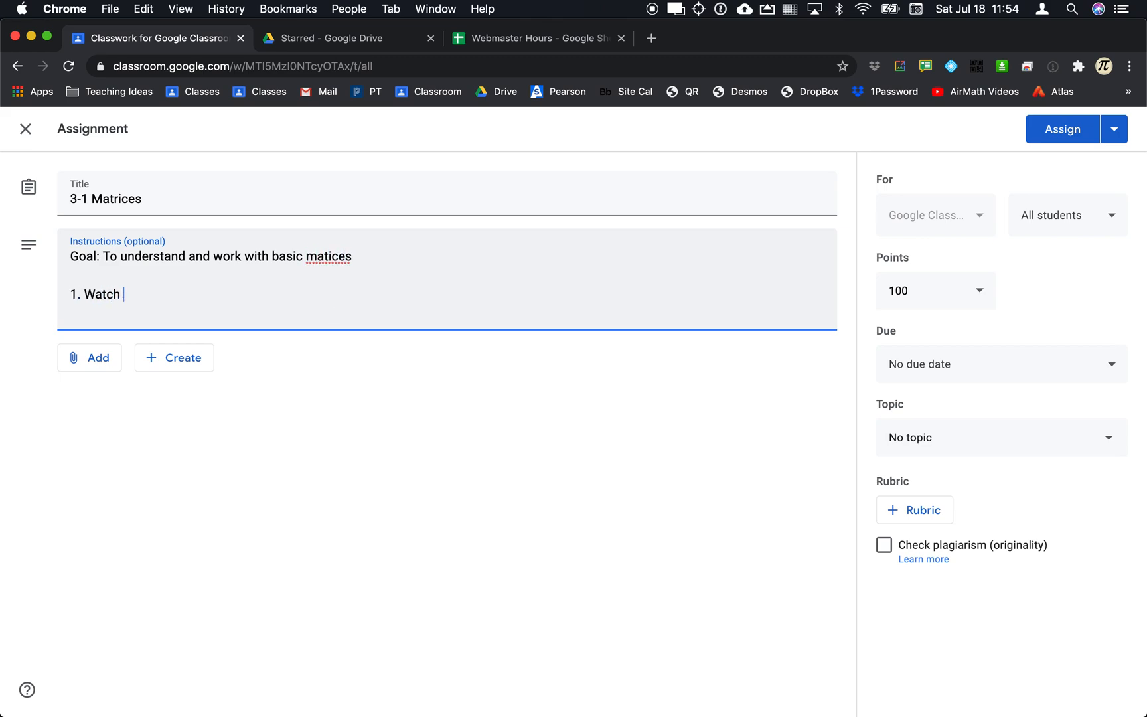
{"action": "type", "text": " vieo"}
{"action": "key", "text": "BackSpace"}
{"action": "type", "text": "ideo "}
{"action": "type", "text": "2. "}
{"action": "type", "text": "Compete"}
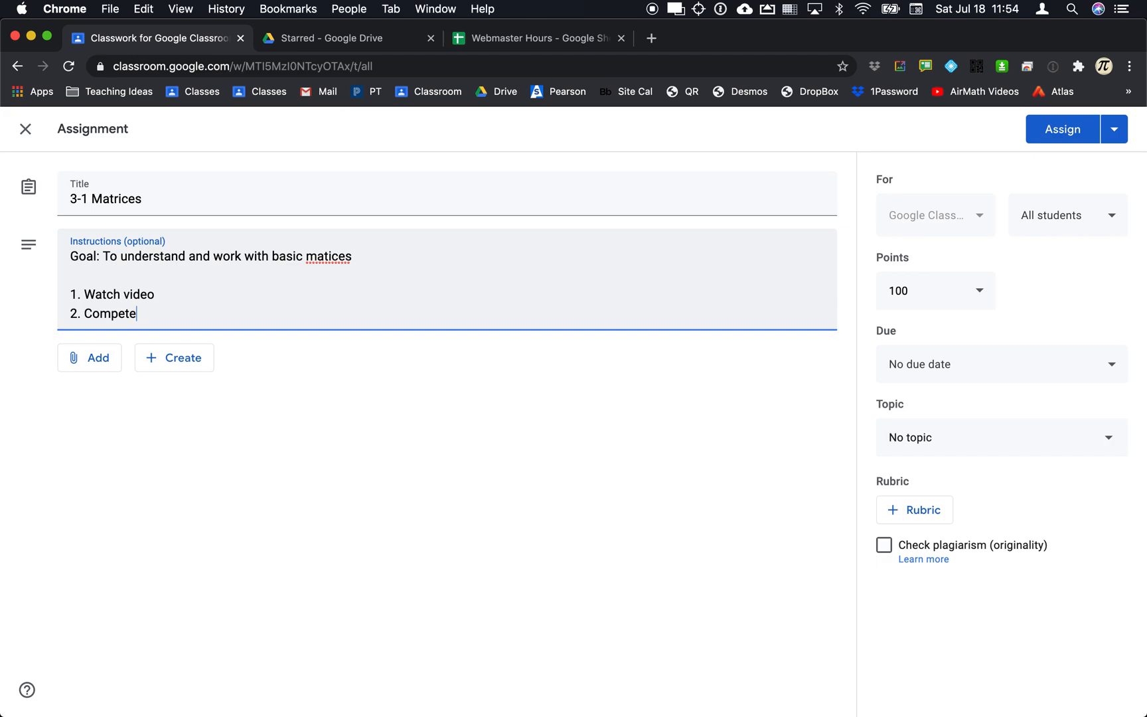
{"action": "key", "text": "BackSpace"}
{"action": "type", "text": "lete attachd"}
{"action": "key", "text": "BackSpace"}
{"action": "key", "text": "BackSpace"}
{"action": "type", "text": "hed notes"}
{"action": "key", "text": "Return"}
{"action": "type", "text": "3. "}
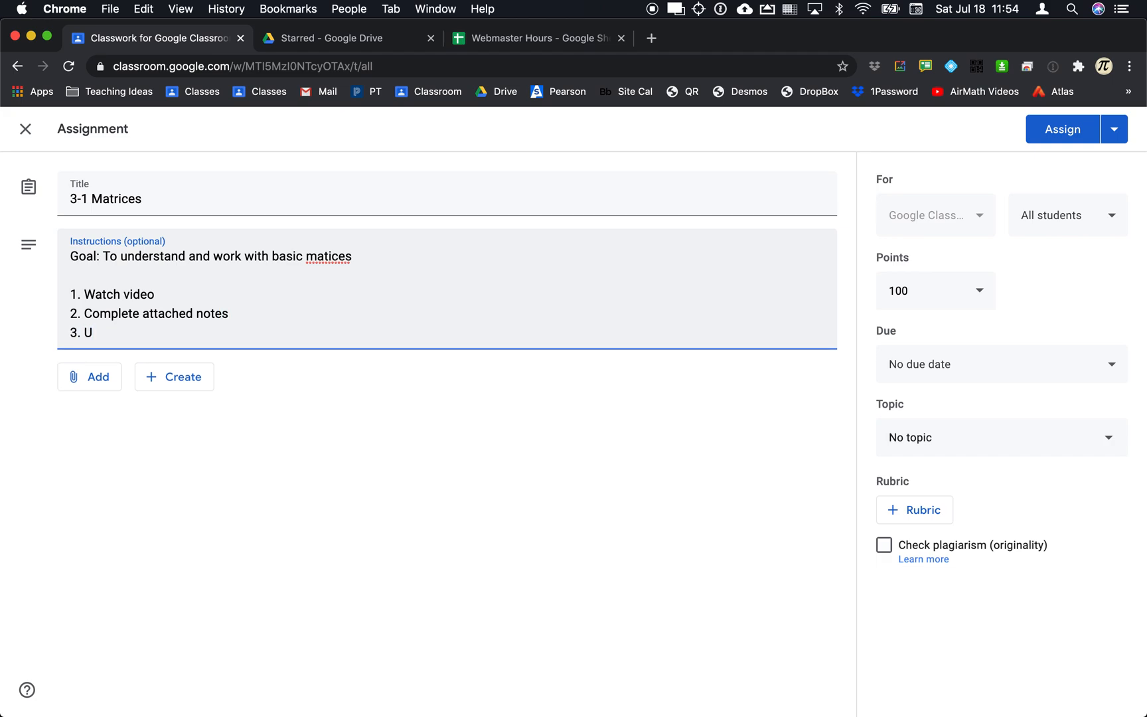
{"action": "type", "text": "Uploa"}
{"action": "key", "text": "BackSpace"}
{"action": "key", "text": "BackSpace"}
{"action": "type", "text": "load notes"}
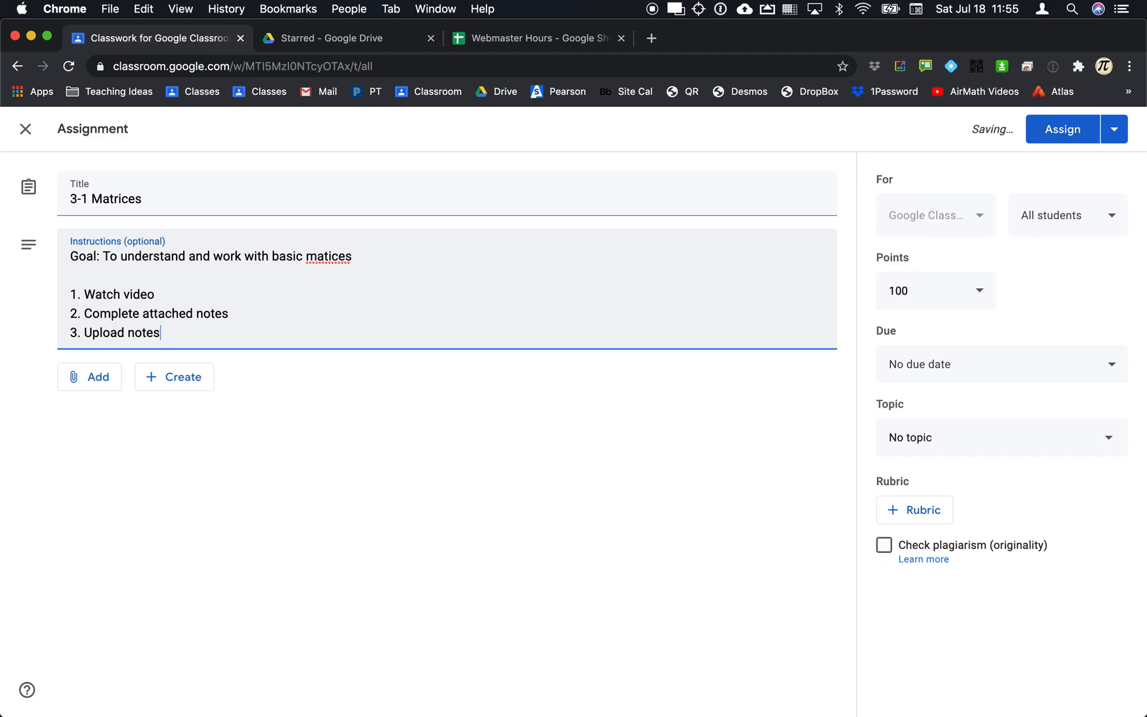
Change step 3 to 'Upload recorded notes', correct 'matices' to 'matrices', and add blank lines.
{"action": "key", "text": "Left"}
{"action": "key", "text": "Left"}
{"action": "type", "text": "recorded"}
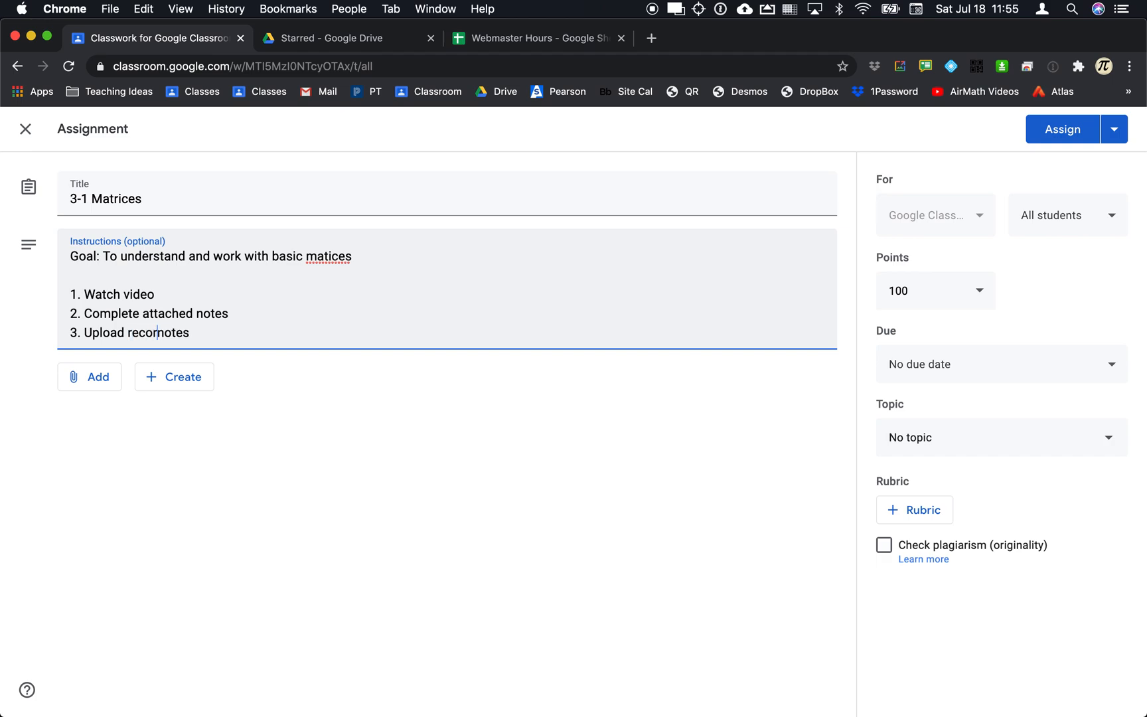
{"action": "left_click", "coordinate": [302, 333]}
{"action": "key", "text": "Return"}
{"action": "left_click", "coordinate": [326, 258]}
{"action": "type", "text": "r"}
{"action": "left_click", "coordinate": [299, 335]}
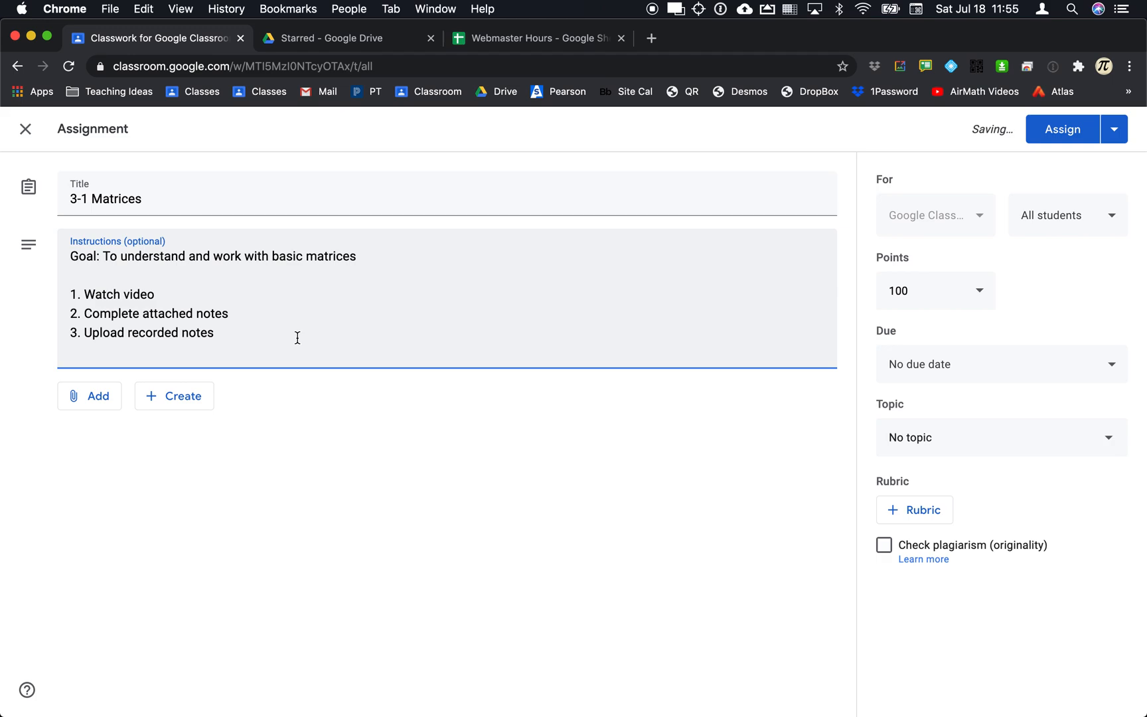
{"action": "key", "text": "Return"}
{"action": "key", "text": "Return"}
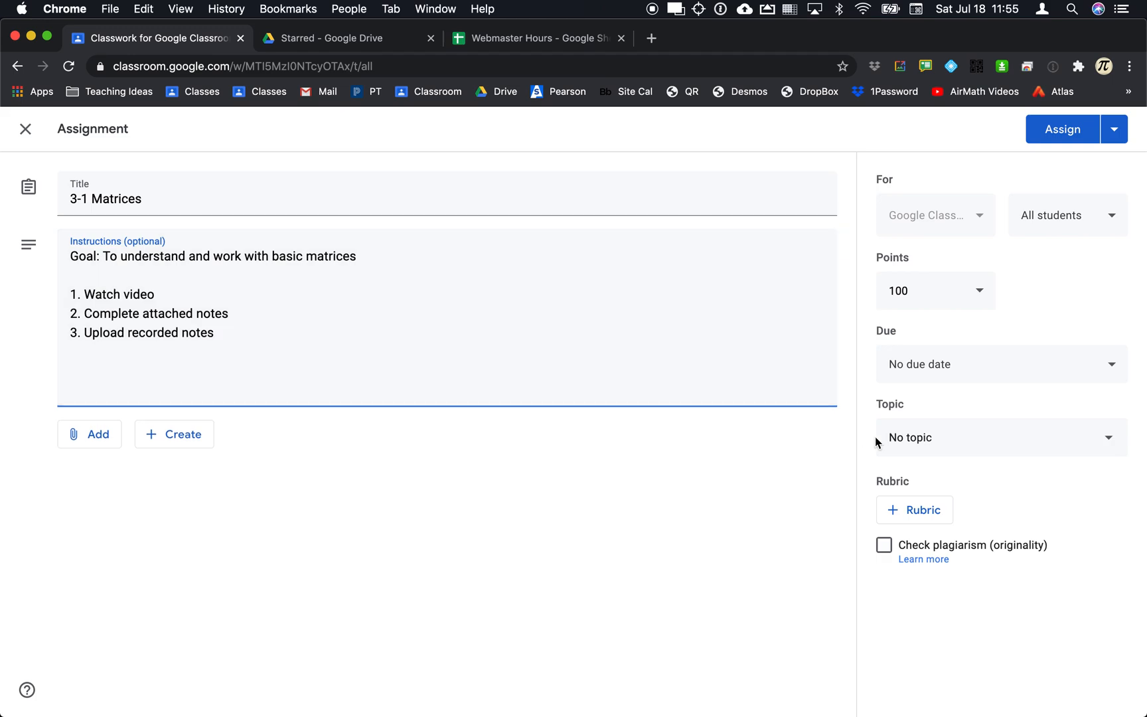
Set the assignment due date to Tue, Jul 21 at 11:00 AM.
{"action": "left_click", "coordinate": [1052, 228]}
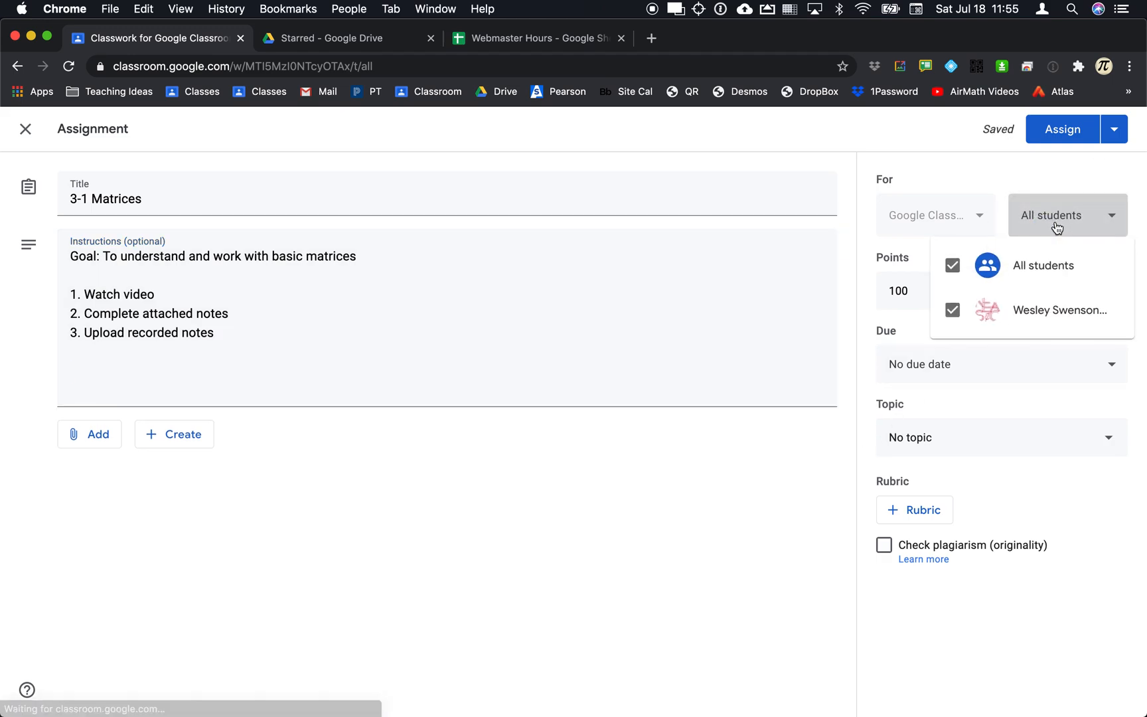
{"action": "left_click", "coordinate": [1000, 377]}
{"action": "left_click", "coordinate": [1001, 377]}
{"action": "left_click", "coordinate": [973, 432]}
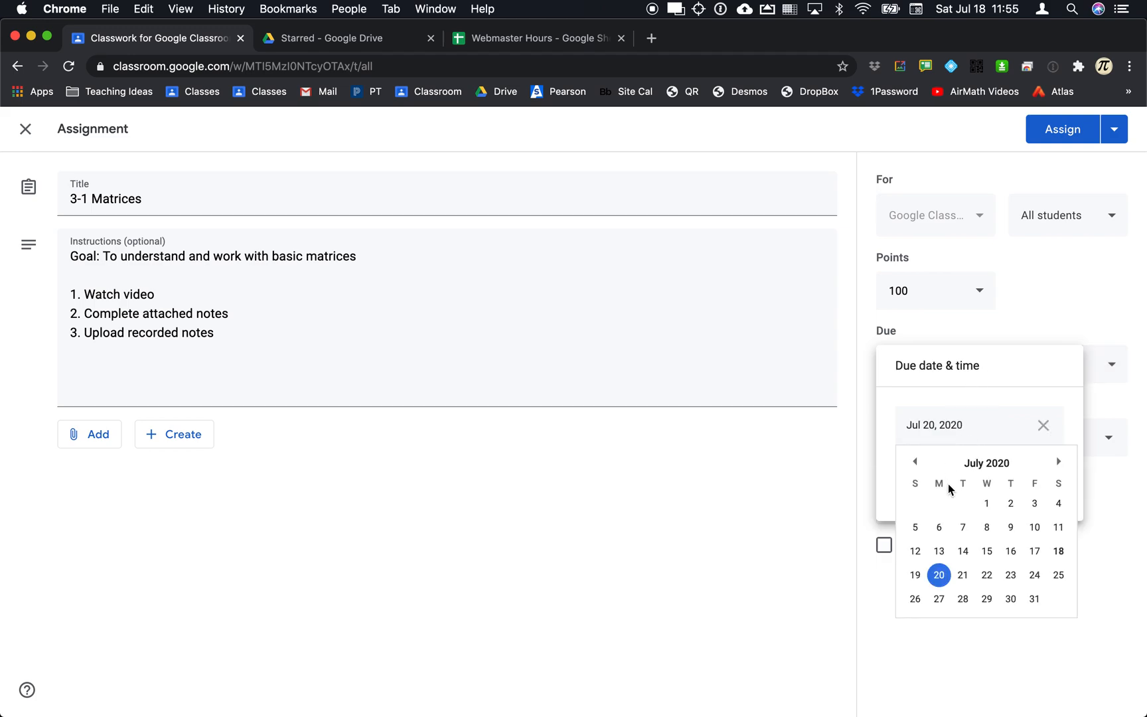
{"action": "left_click", "coordinate": [966, 575]}
{"action": "left_click", "coordinate": [977, 564]}
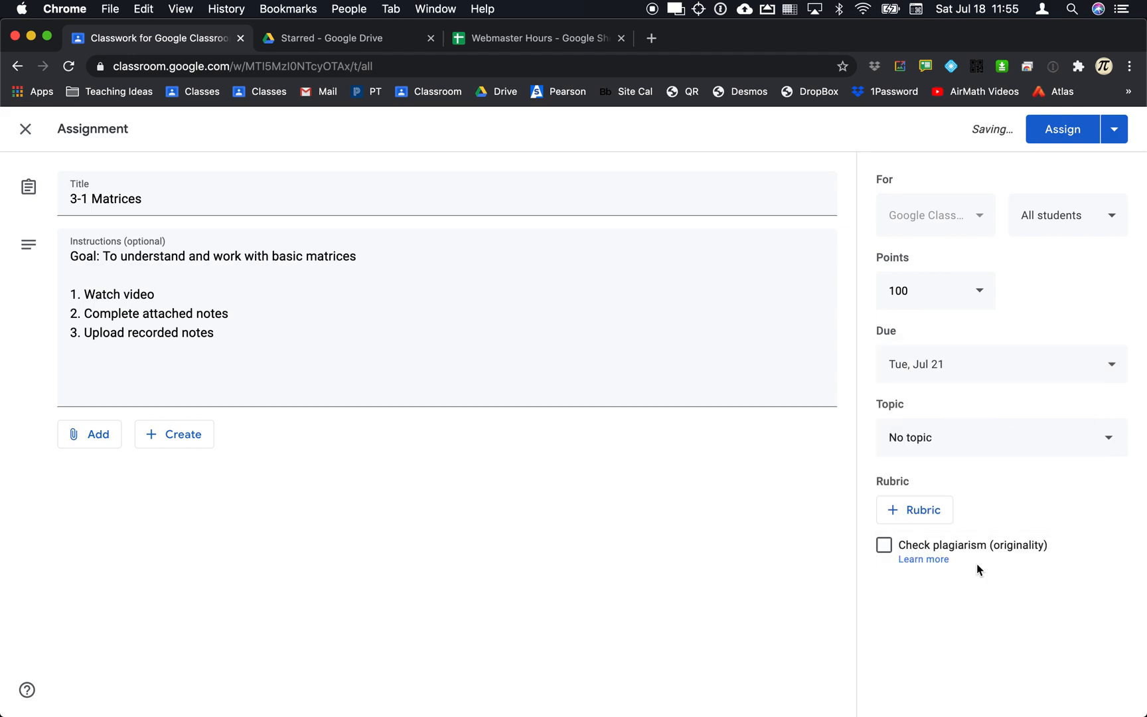
{"action": "left_click", "coordinate": [938, 367]}
{"action": "left_click", "coordinate": [943, 482]}
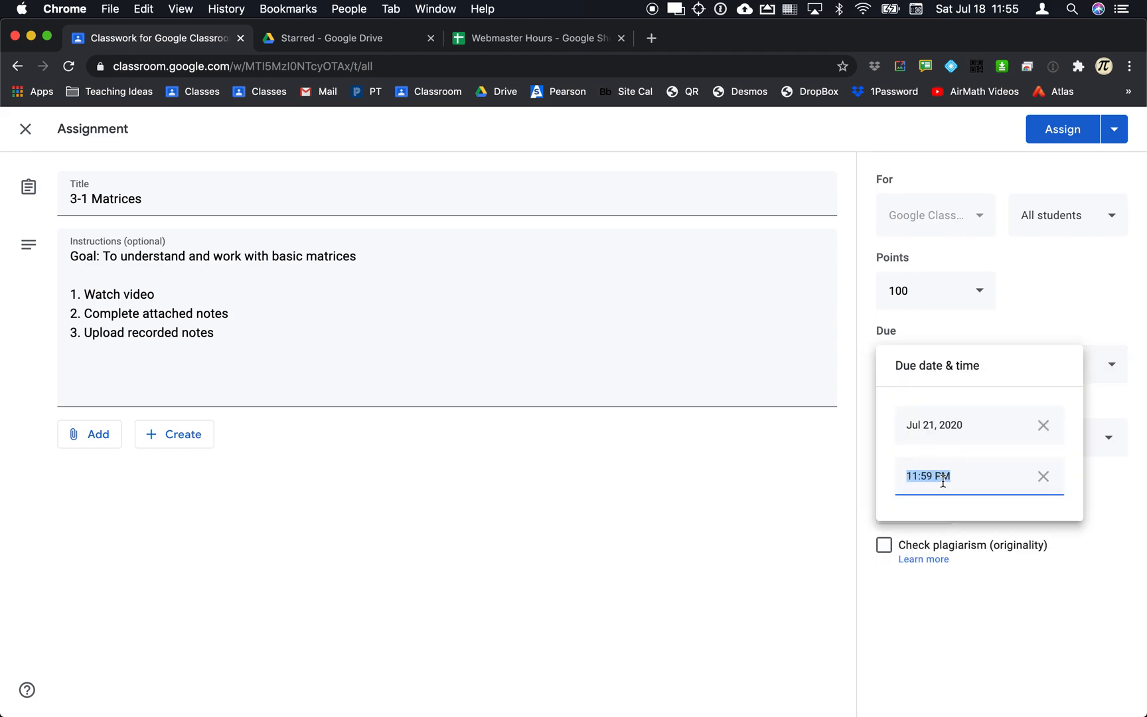
{"action": "type", "text": "11:00am"}
{"action": "left_click", "coordinate": [959, 612]}
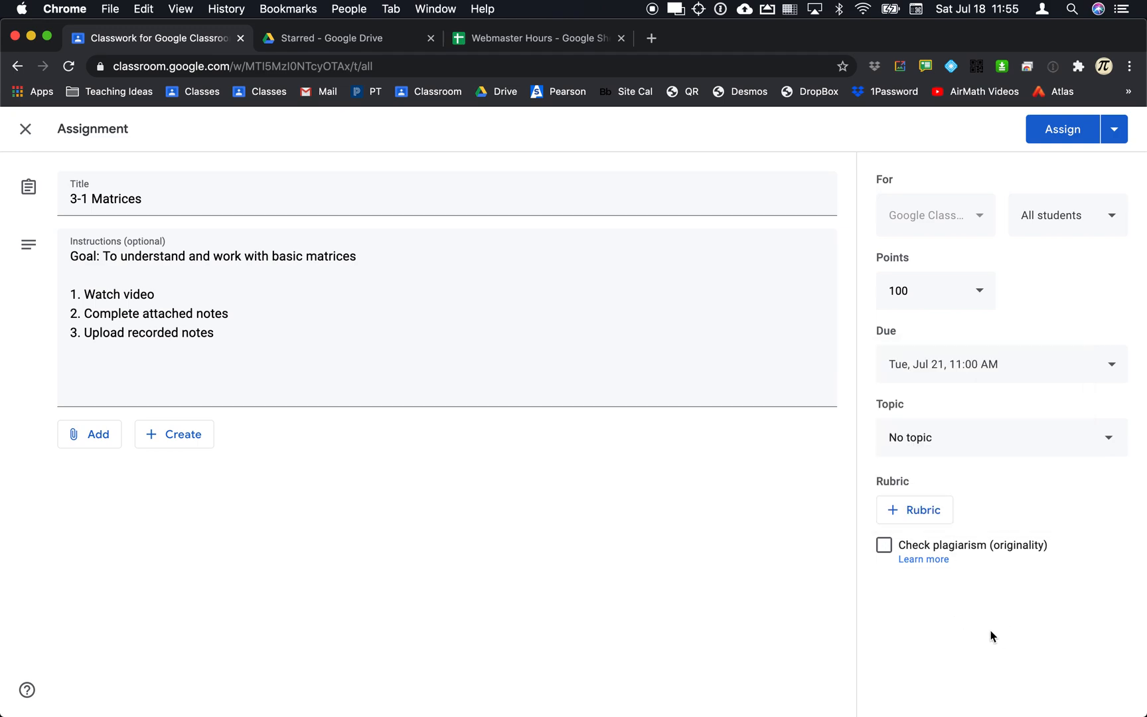
File the assignment under a newly created topic named Matrices.
{"action": "left_click", "coordinate": [940, 446]}
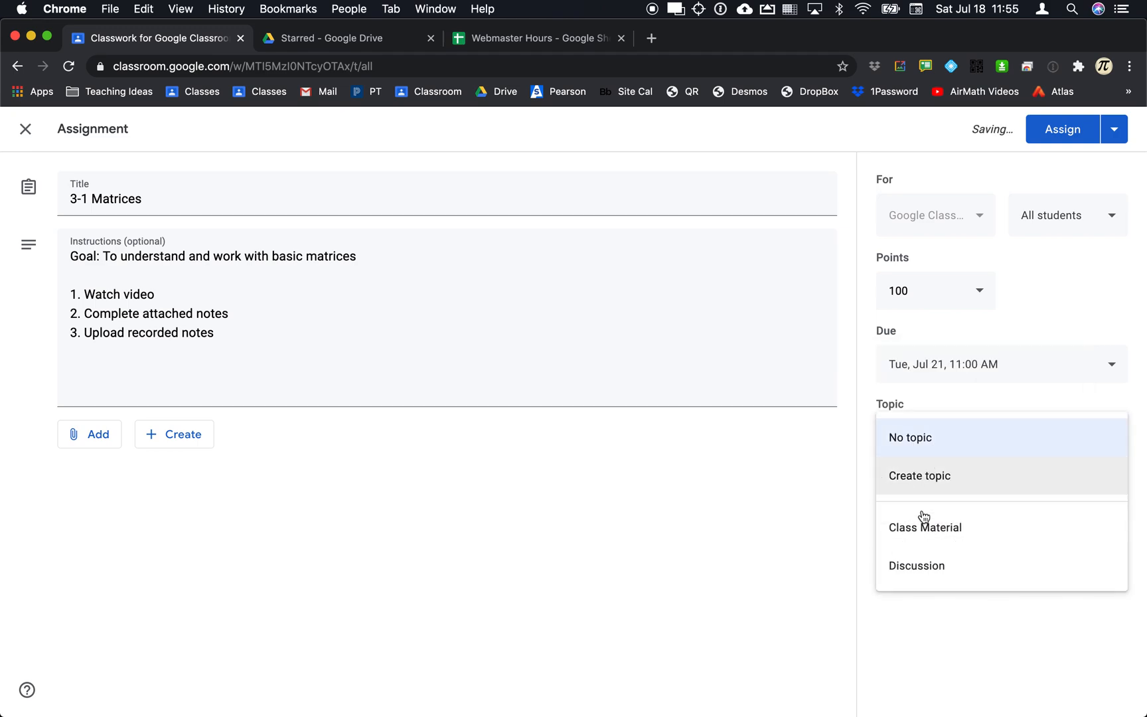
{"action": "left_click", "coordinate": [929, 476]}
{"action": "type", "text": "Mat"}
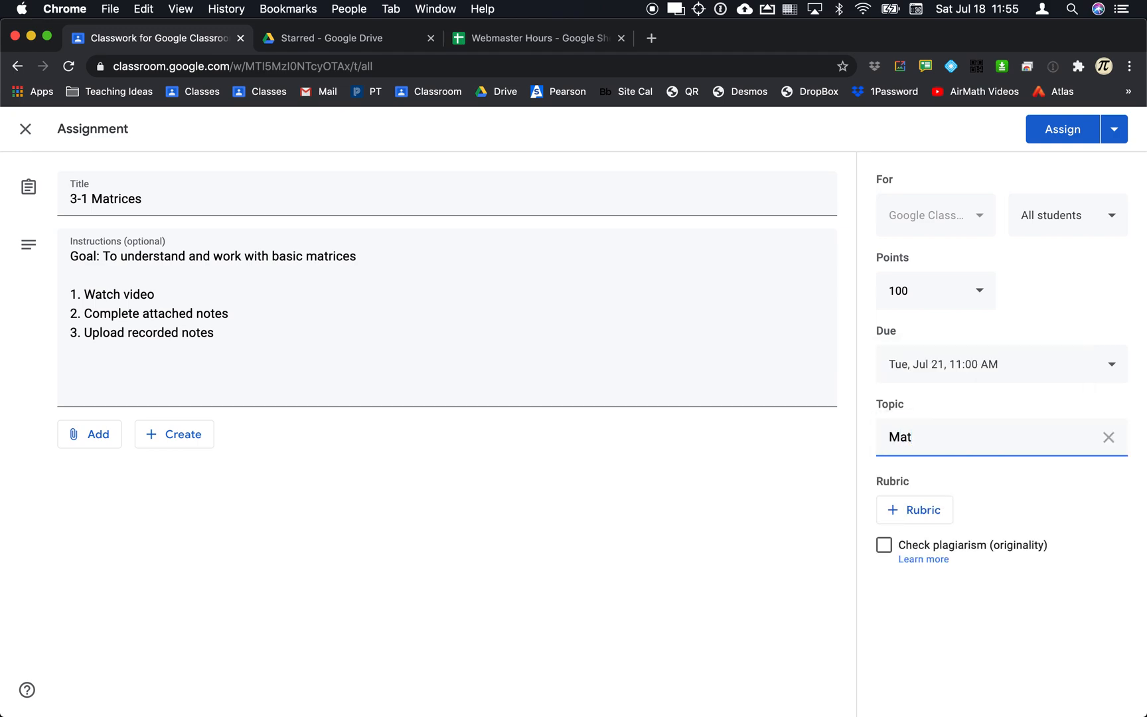
{"action": "type", "text": "ticesces"}
{"action": "left_click", "coordinate": [924, 509]}
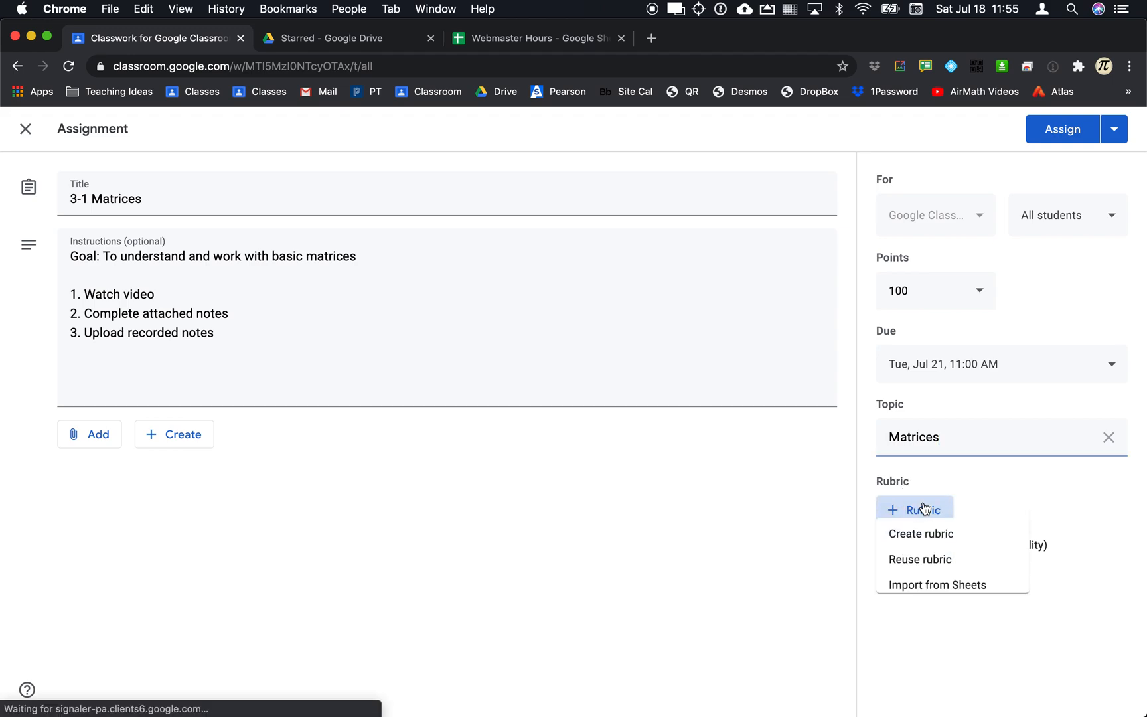
Start a new rubric with levels Far Below Basic, Below Basic (2) and Basic (3).
{"action": "left_click", "coordinate": [919, 545]}
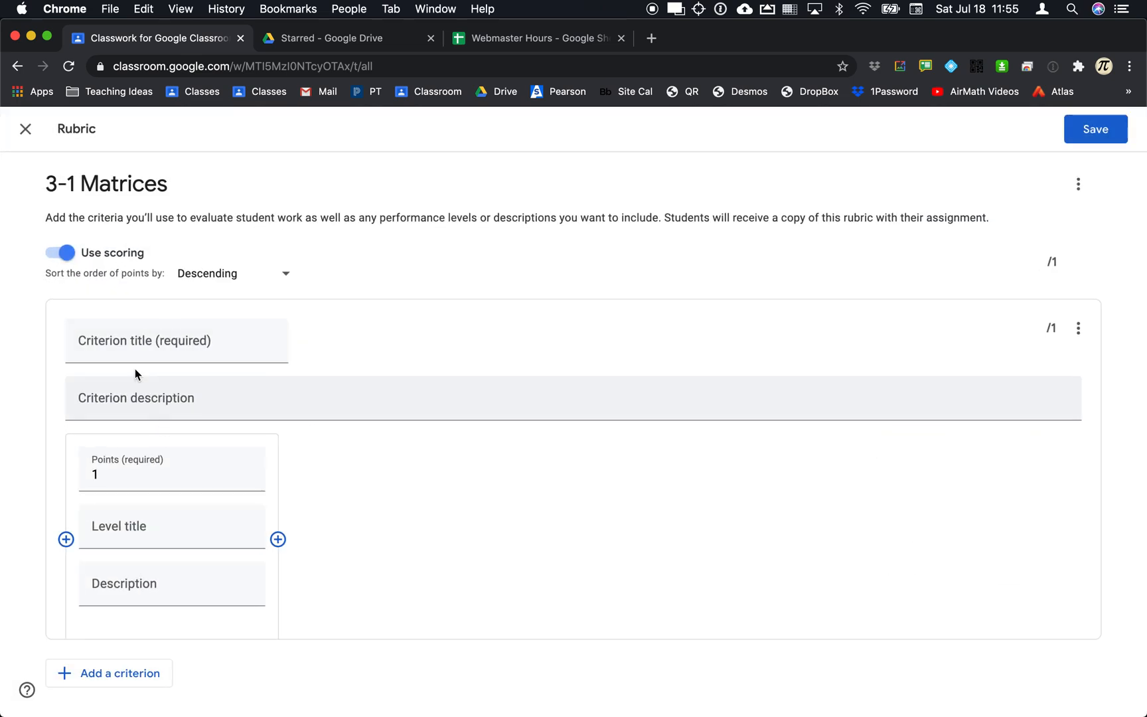
{"action": "scroll", "coordinate": [125, 481], "scroll_direction": "down", "scroll_amount": 1}
{"action": "left_click", "coordinate": [124, 525]}
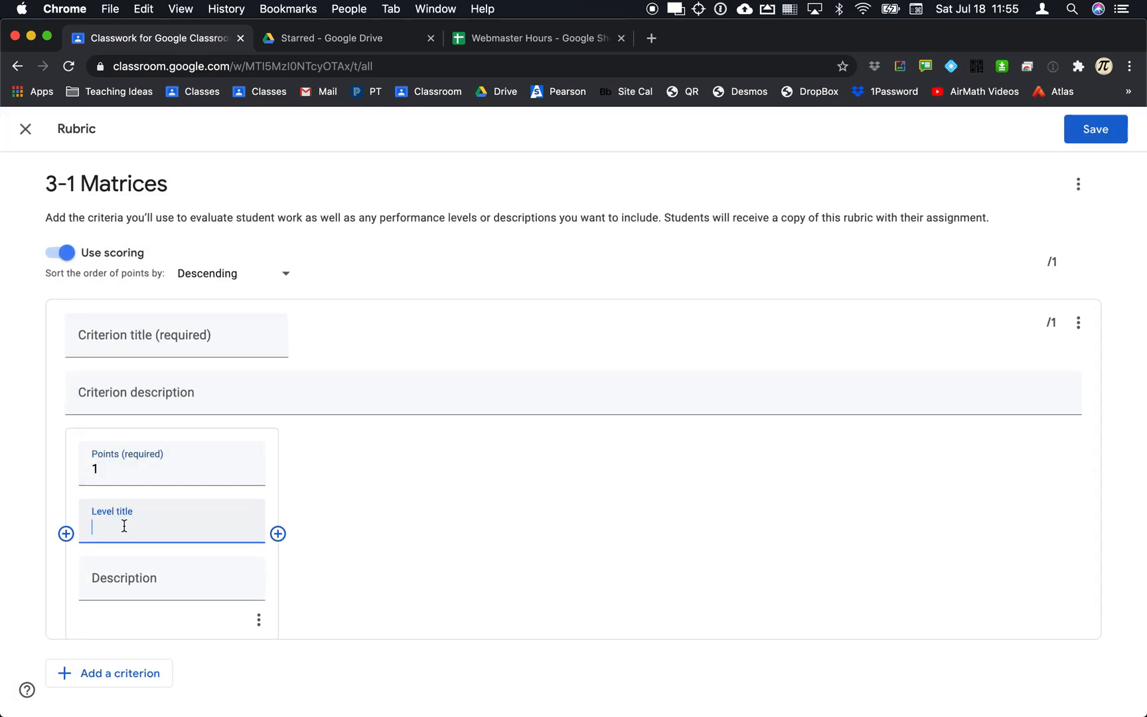
{"action": "type", "text": "Far Below Basic"}
{"action": "left_click", "coordinate": [277, 534]}
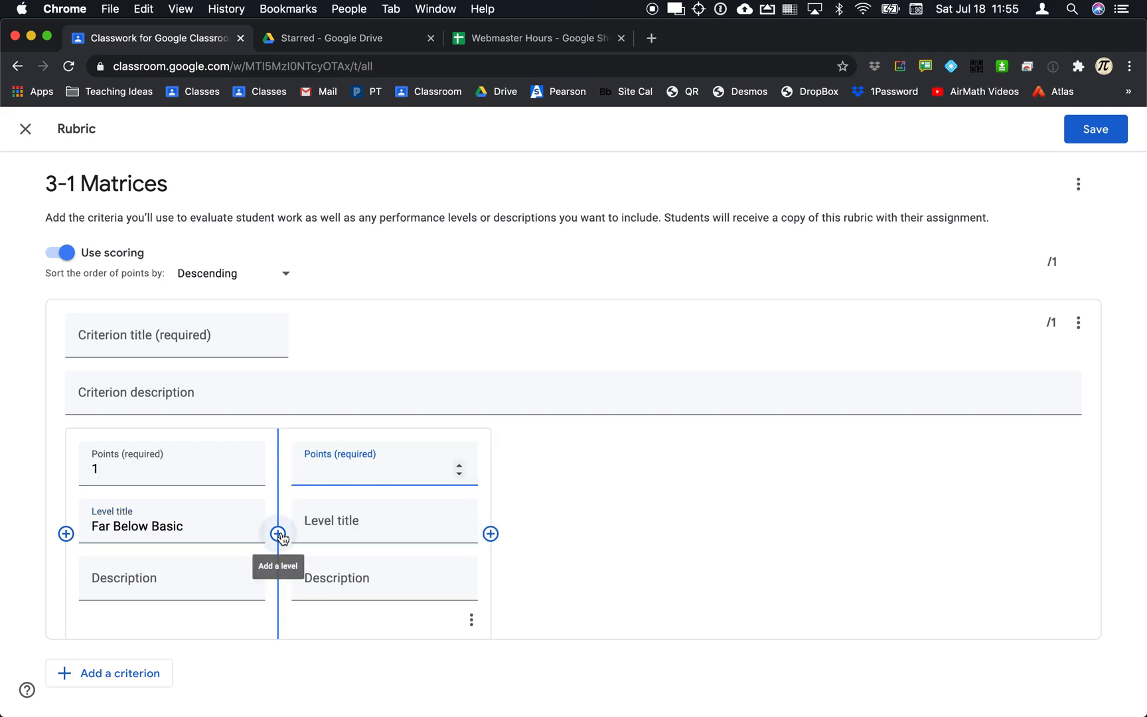
{"action": "type", "text": "e"}
{"action": "type", "text": "2"}
{"action": "left_click", "coordinate": [346, 521]}
{"action": "type", "text": "Below Basic"}
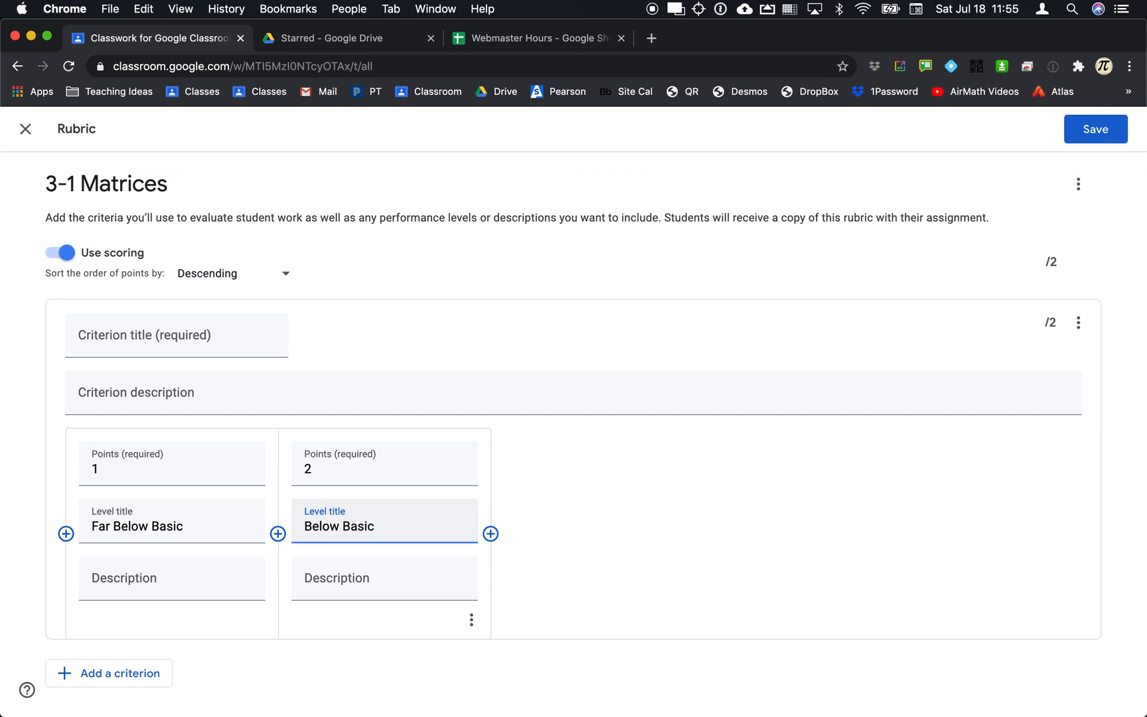
{"action": "left_click", "coordinate": [490, 534]}
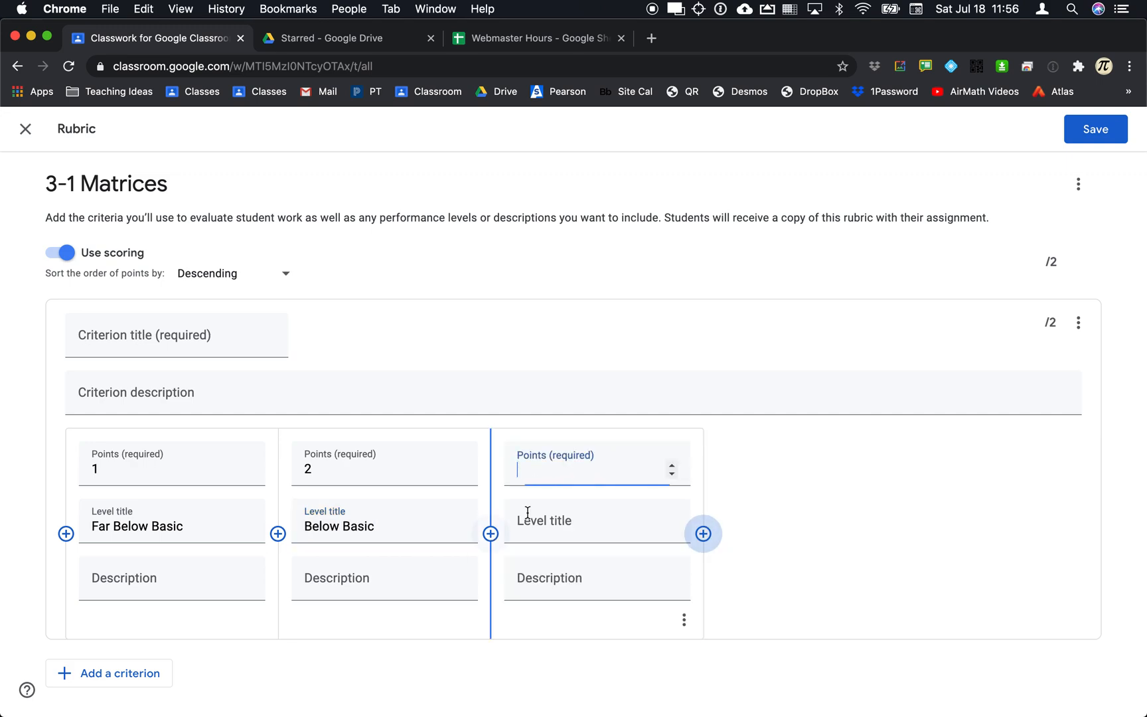
{"action": "type", "text": "3"}
{"action": "left_click", "coordinate": [560, 531]}
{"action": "type", "text": "Basic"}
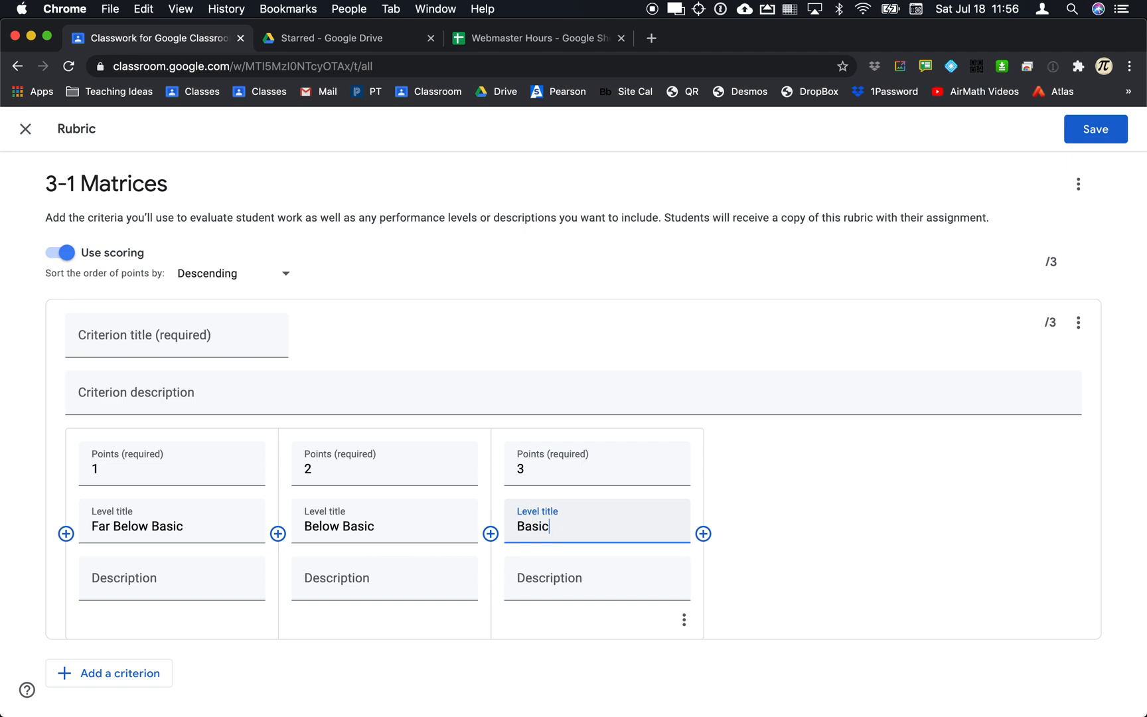
Add rubric levels Proficient worth 4 points and Advanced worth 5 points.
{"action": "left_click", "coordinate": [703, 534]}
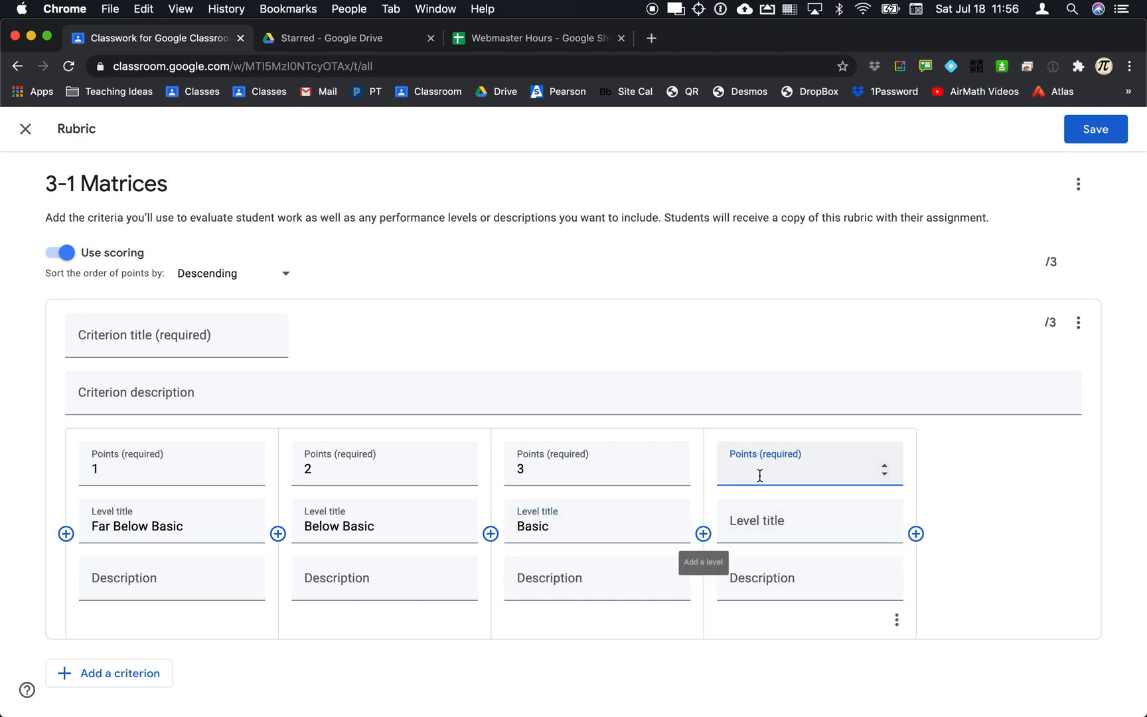
{"action": "type", "text": "4"}
{"action": "left_click", "coordinate": [763, 523]}
{"action": "type", "text": "Proficient"}
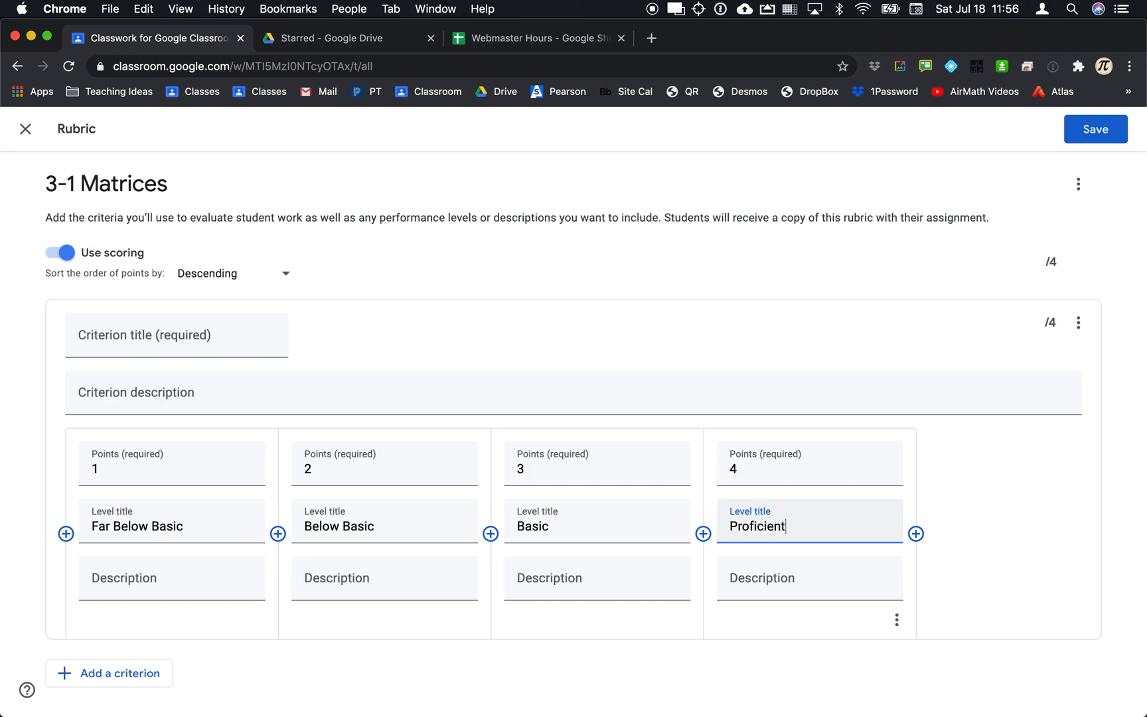
{"action": "left_click", "coordinate": [917, 533]}
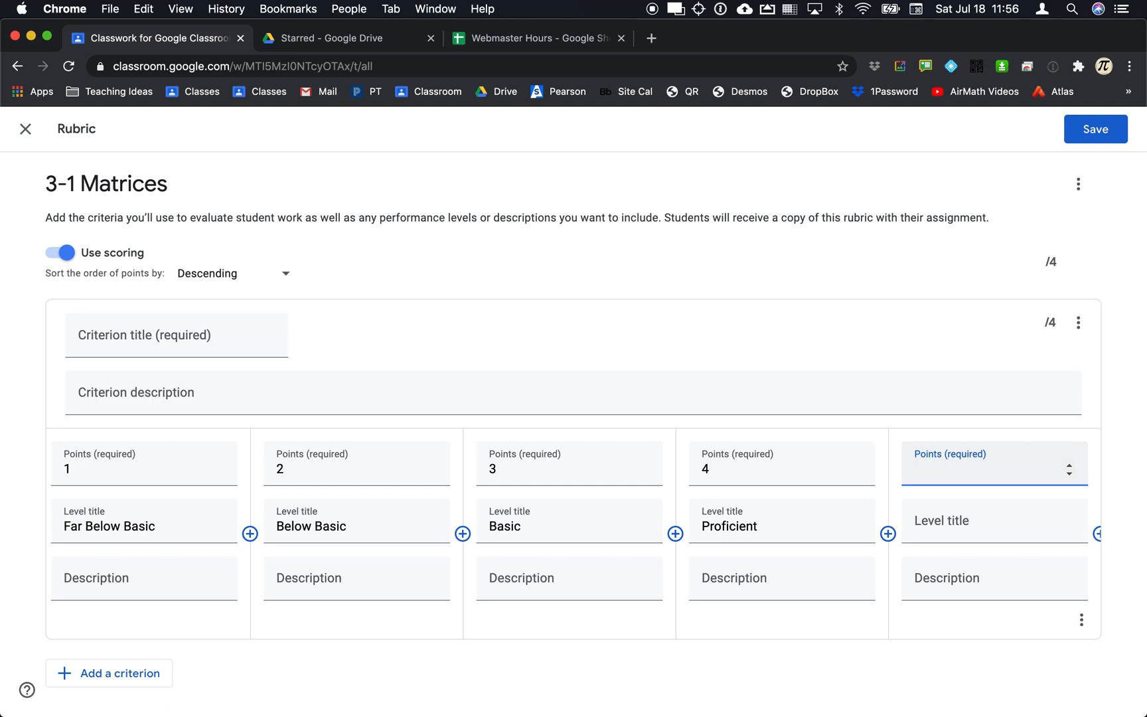
{"action": "type", "text": "5"}
{"action": "left_click", "coordinate": [974, 527]}
{"action": "type", "text": "Advanced"}
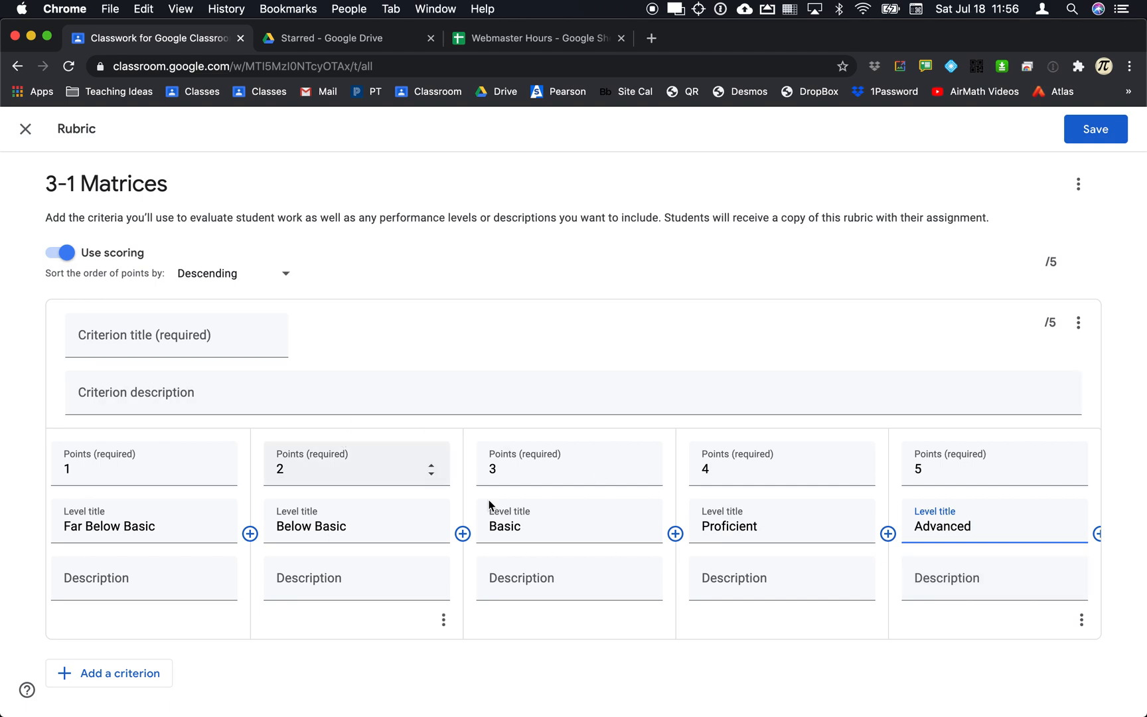
Title the rubric criterion 'Basic' and save the rubric to the assignment.
{"action": "left_click", "coordinate": [1096, 129]}
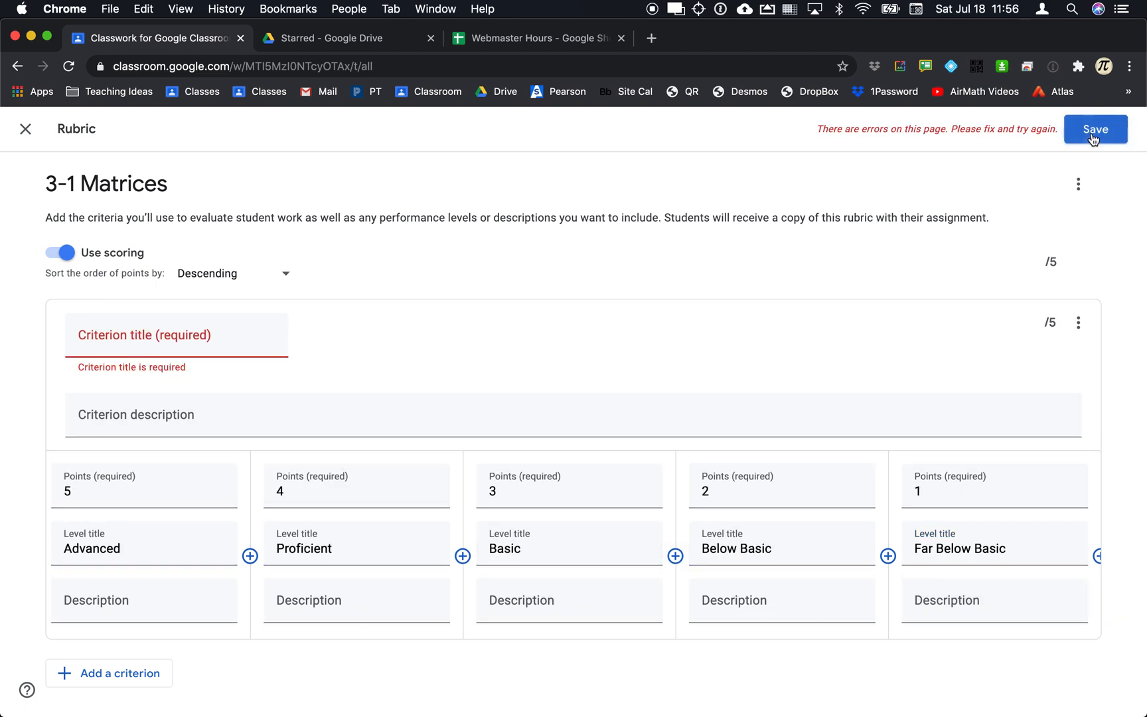
{"action": "left_click", "coordinate": [132, 347]}
{"action": "type", "text": "Basic"}
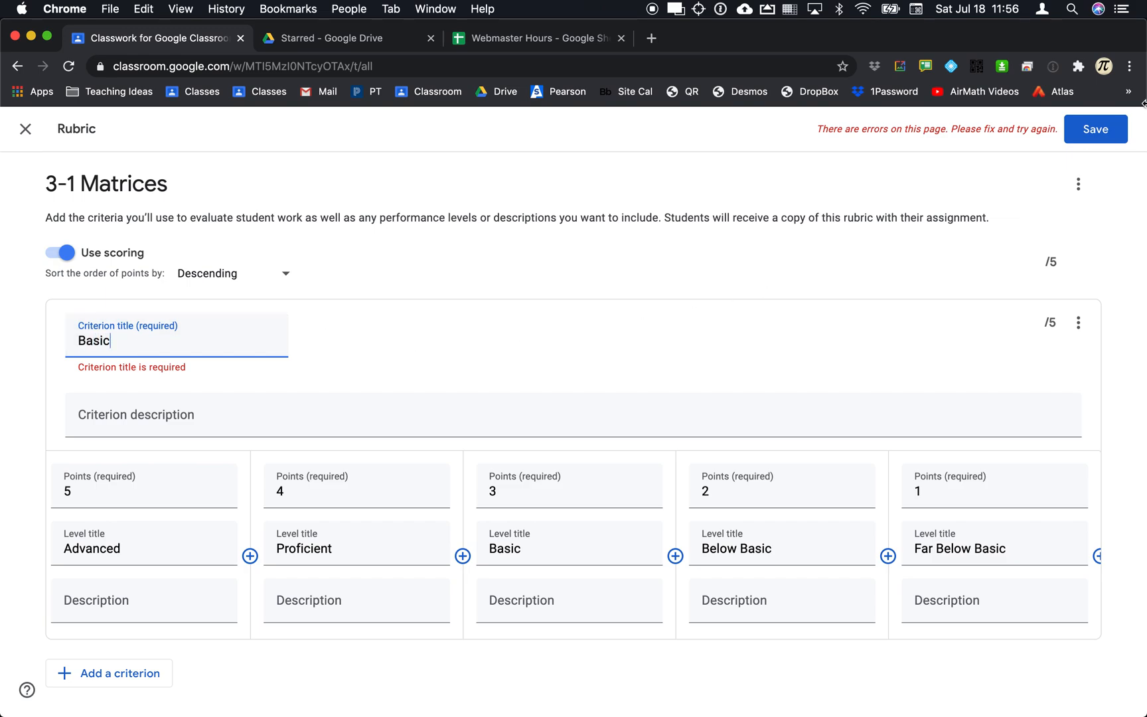
{"action": "left_click", "coordinate": [1102, 131]}
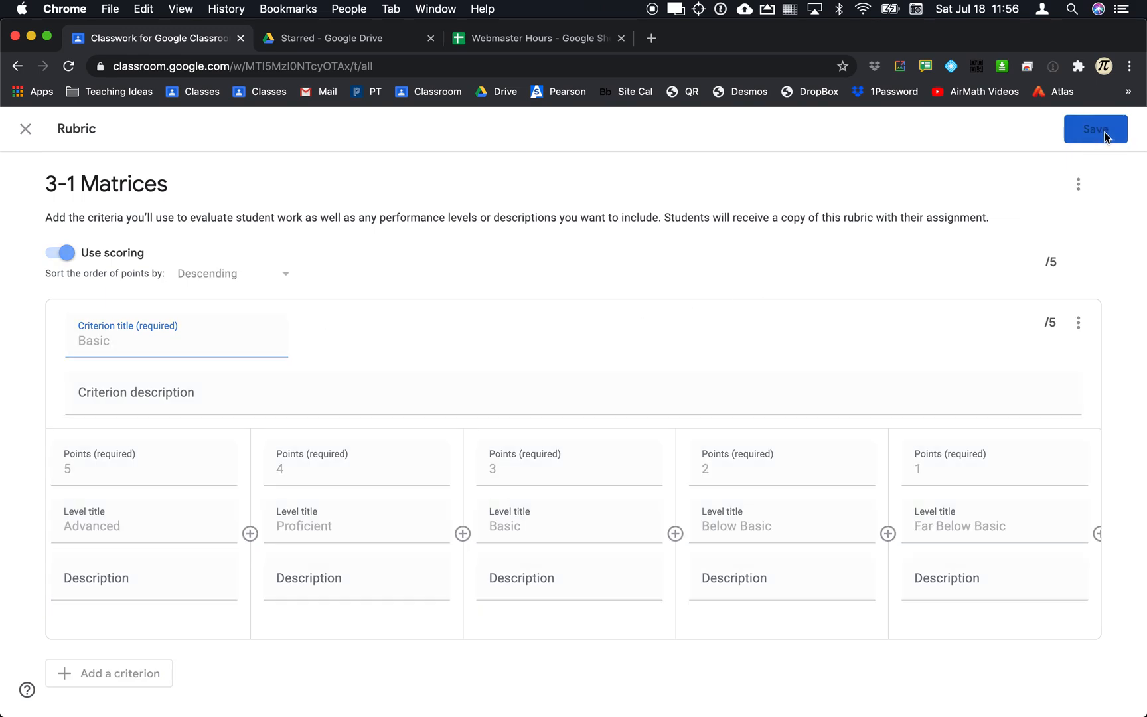
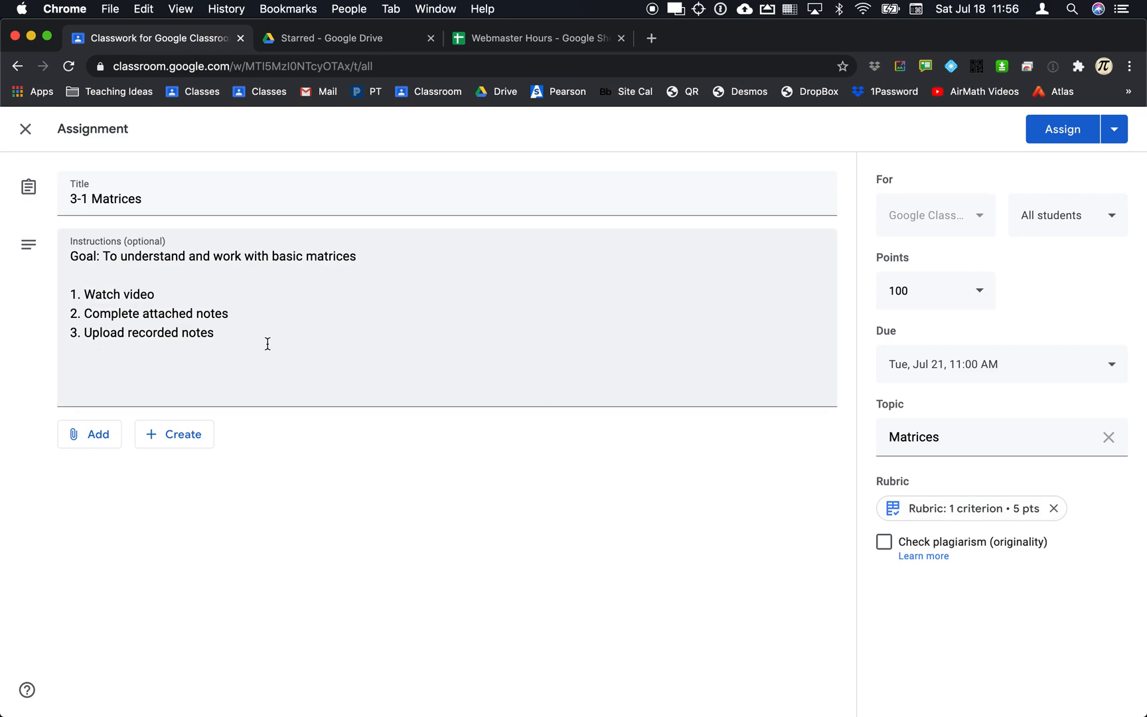
Begin attaching a YouTube video to the assignment by pasting a link into the URL field.
{"action": "left_click", "coordinate": [105, 433]}
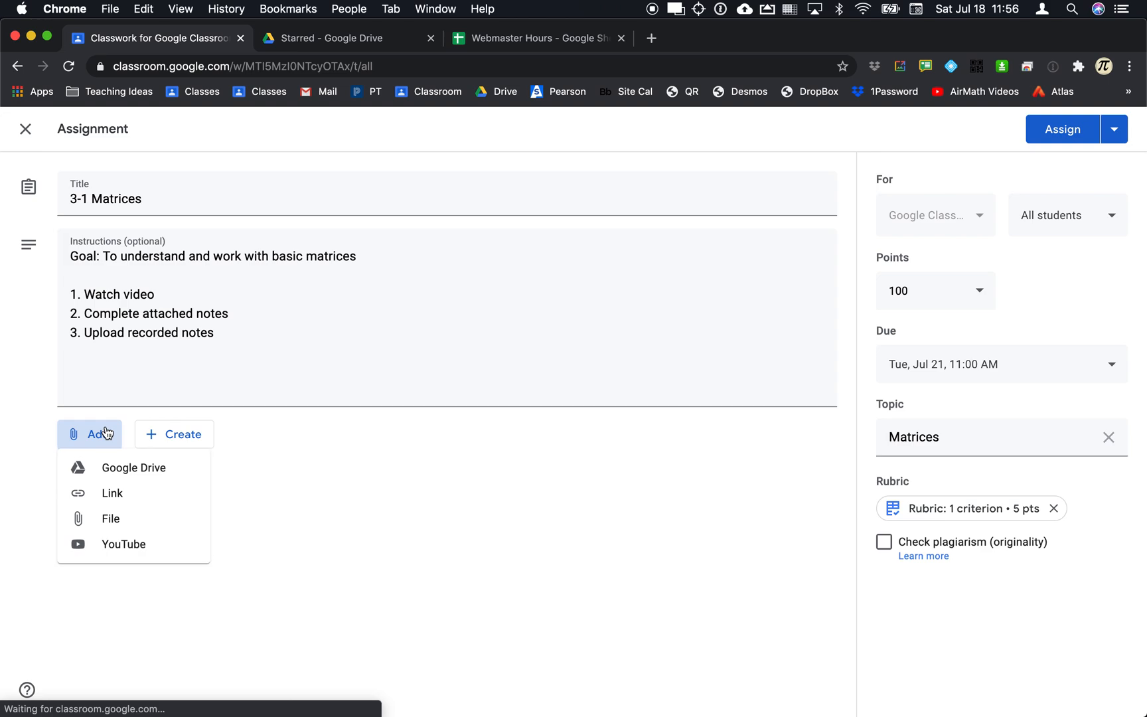
{"action": "left_click", "coordinate": [133, 555]}
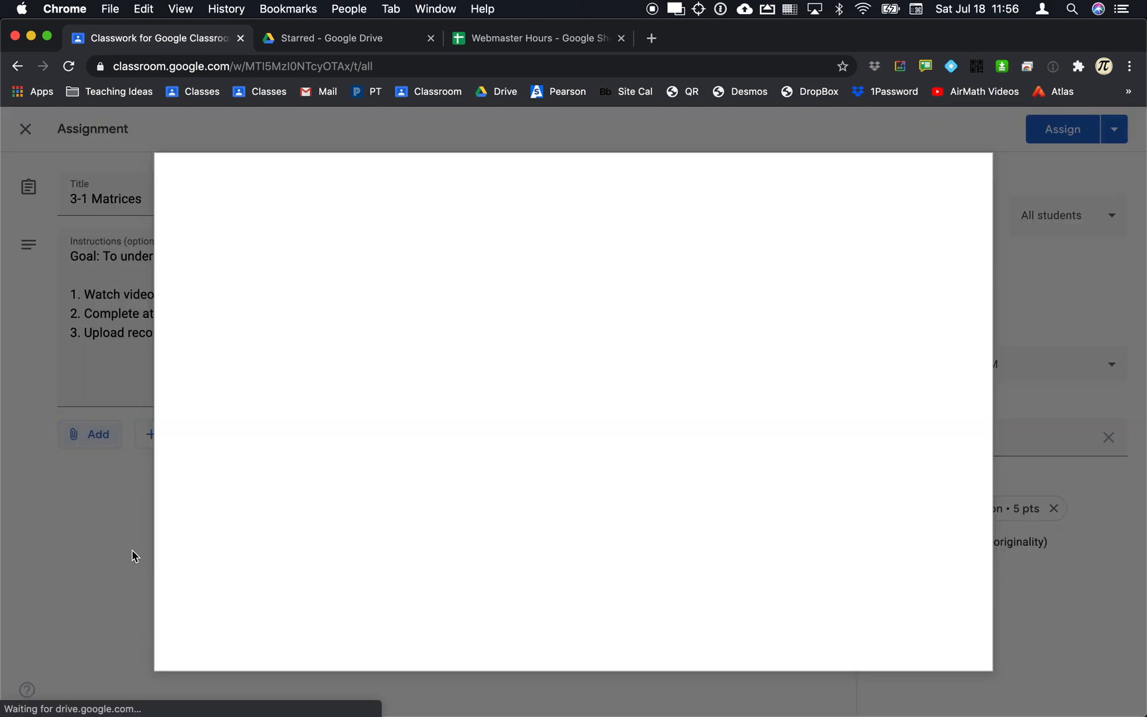
{"action": "left_click", "coordinate": [281, 217]}
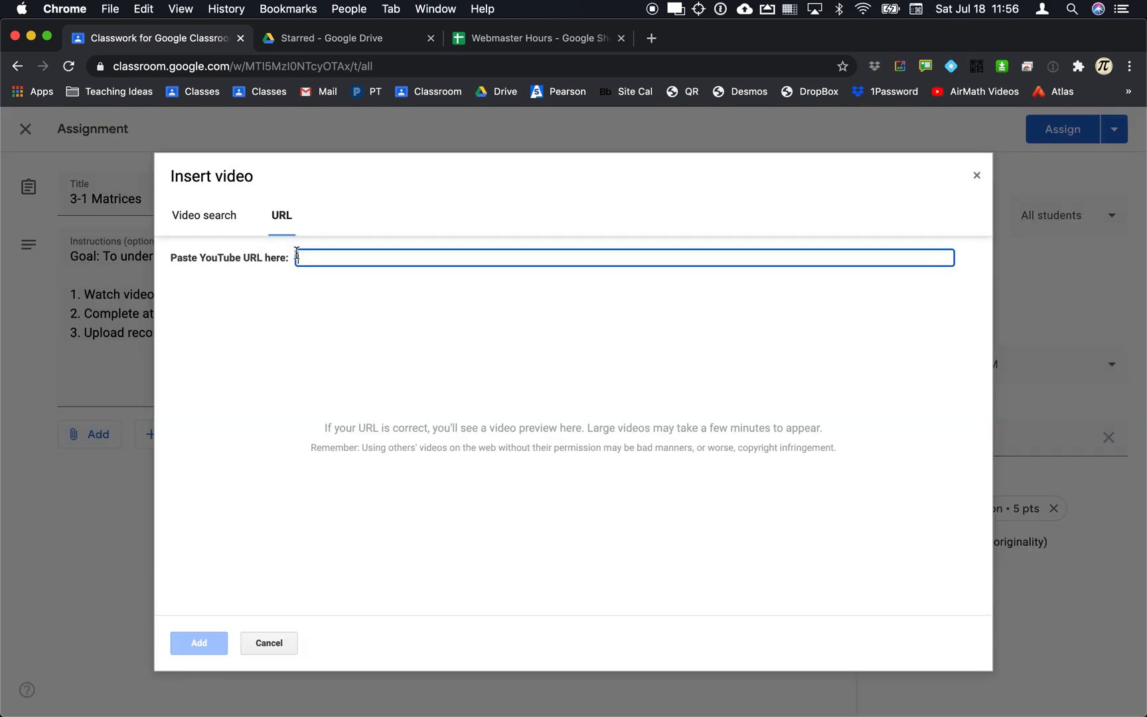
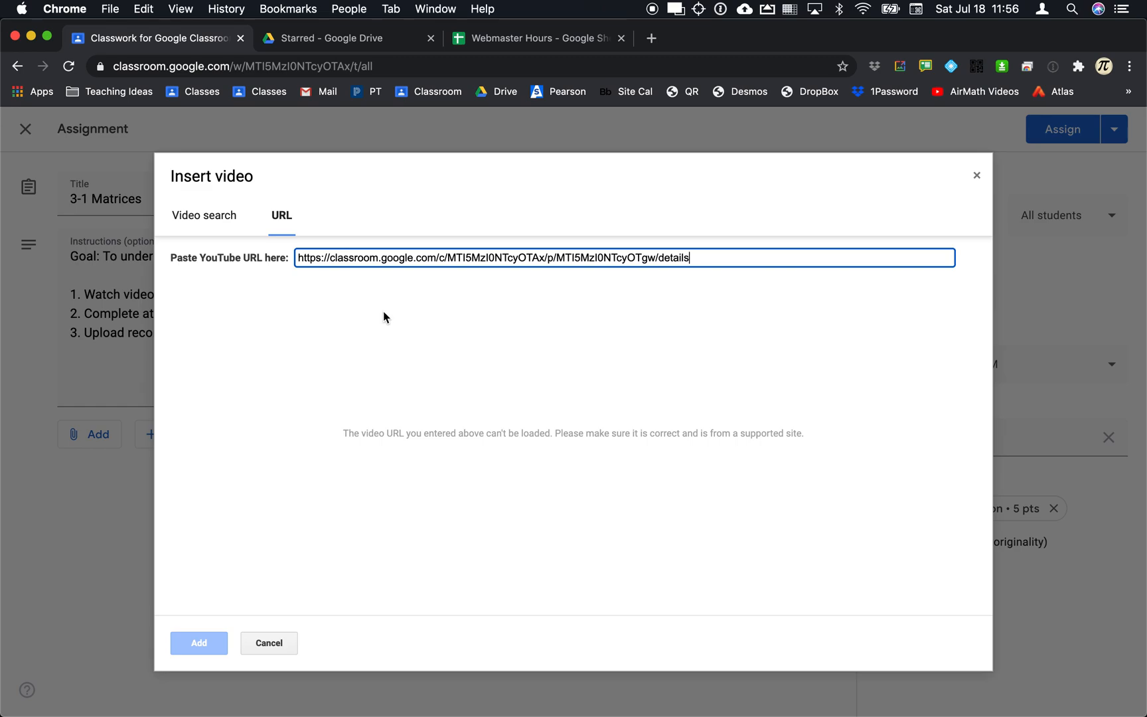
{"action": "left_click", "coordinate": [199, 226]}
{"action": "key", "text": "super+Tab"}
{"action": "key", "text": "super+Tab"}
{"action": "key", "text": "super+Tab"}
{"action": "key", "text": "super+shift+Tab"}
{"action": "key", "text": "super+shift+Tab"}
{"action": "key", "text": "super+Tab"}
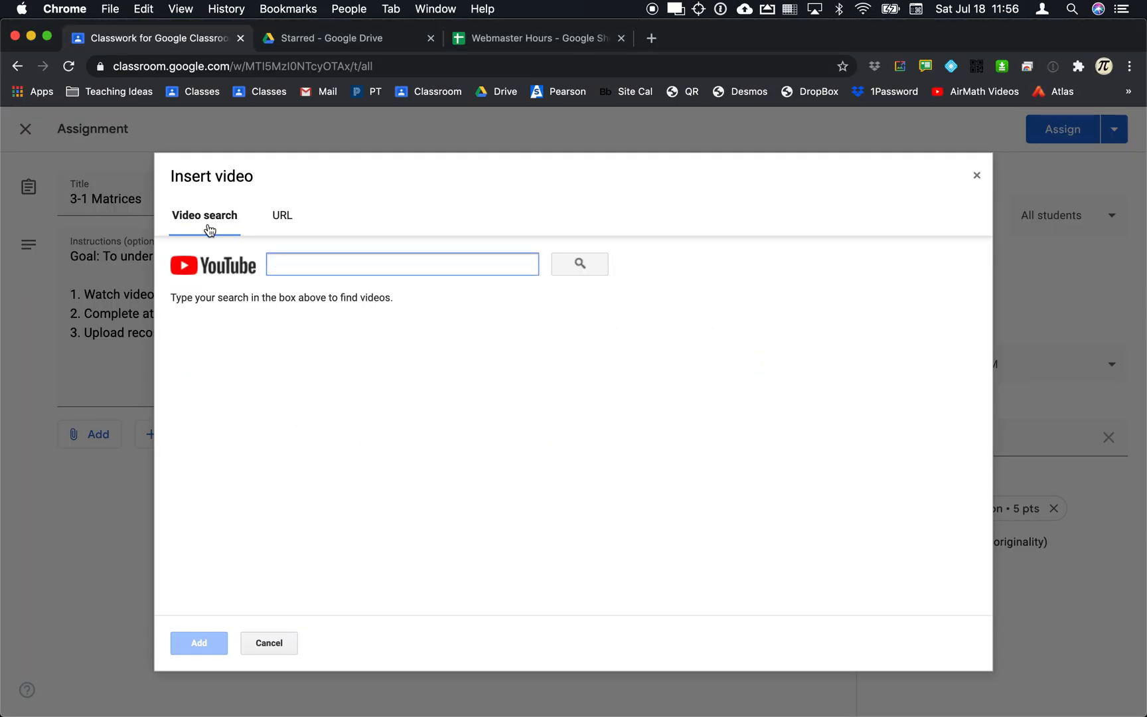
Search YouTube for 'matrices', pick the Intro to Matrices result, then cancel the insertion.
{"action": "type", "text": "frat"}
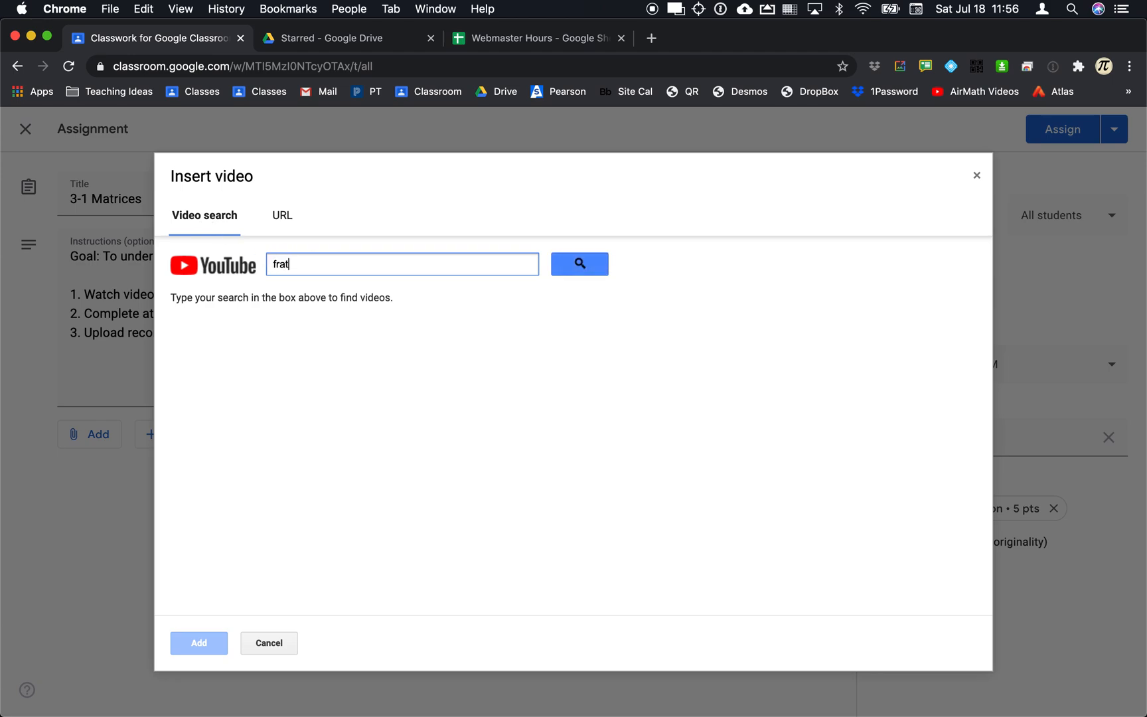
{"action": "key", "text": "BackSpace"}
{"action": "key", "text": "BackSpace"}
{"action": "key", "text": "BackSpace"}
{"action": "type", "text": "matrices"}
{"action": "key", "text": "Return"}
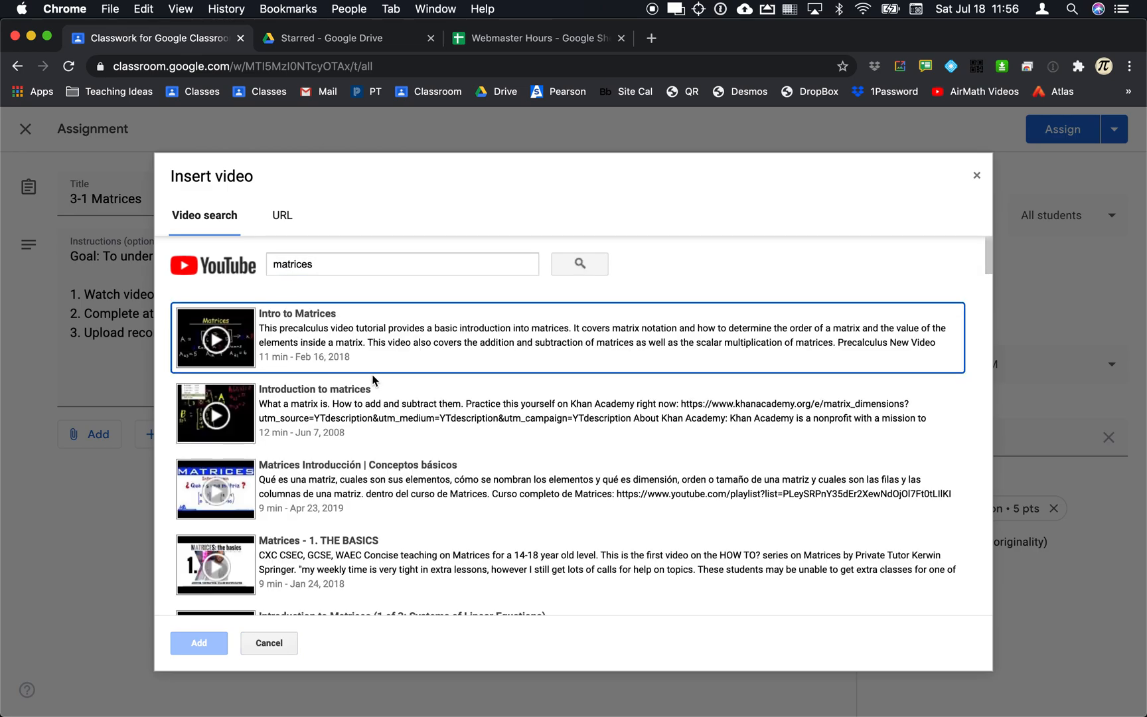
{"action": "left_click", "coordinate": [403, 352]}
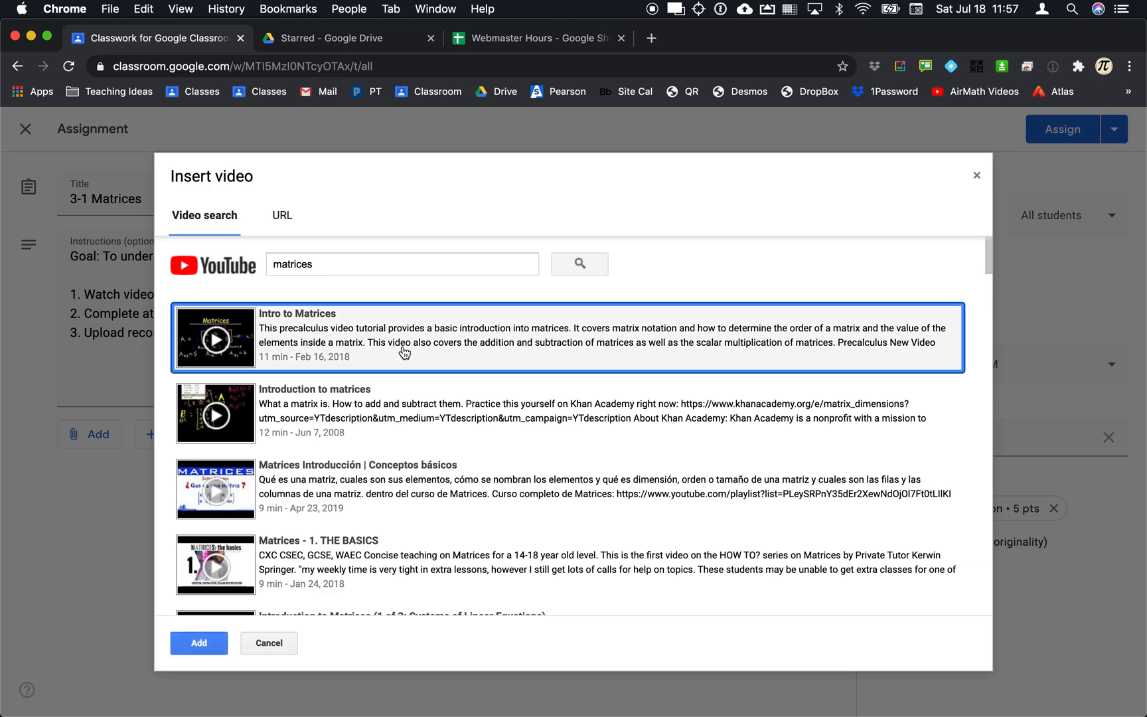
{"action": "left_click", "coordinate": [267, 648]}
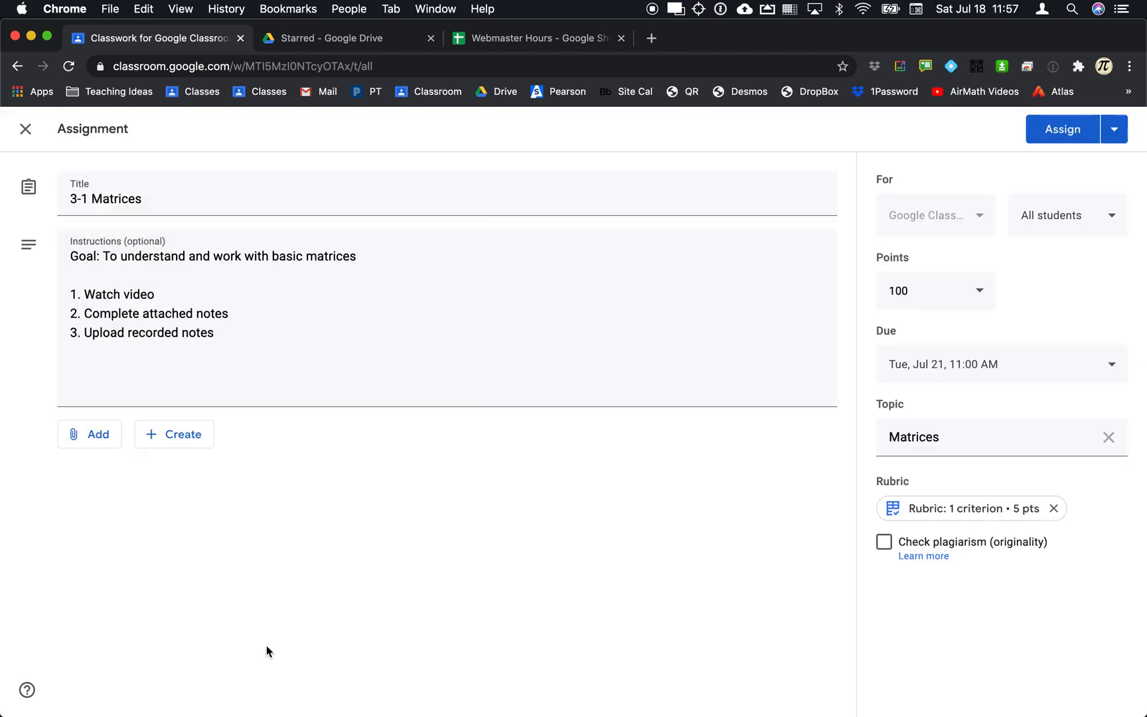
Copy the AAT Matrices E Inverses video's shareable link from YouTube Studio in Firefox.
{"action": "left_click", "coordinate": [103, 435]}
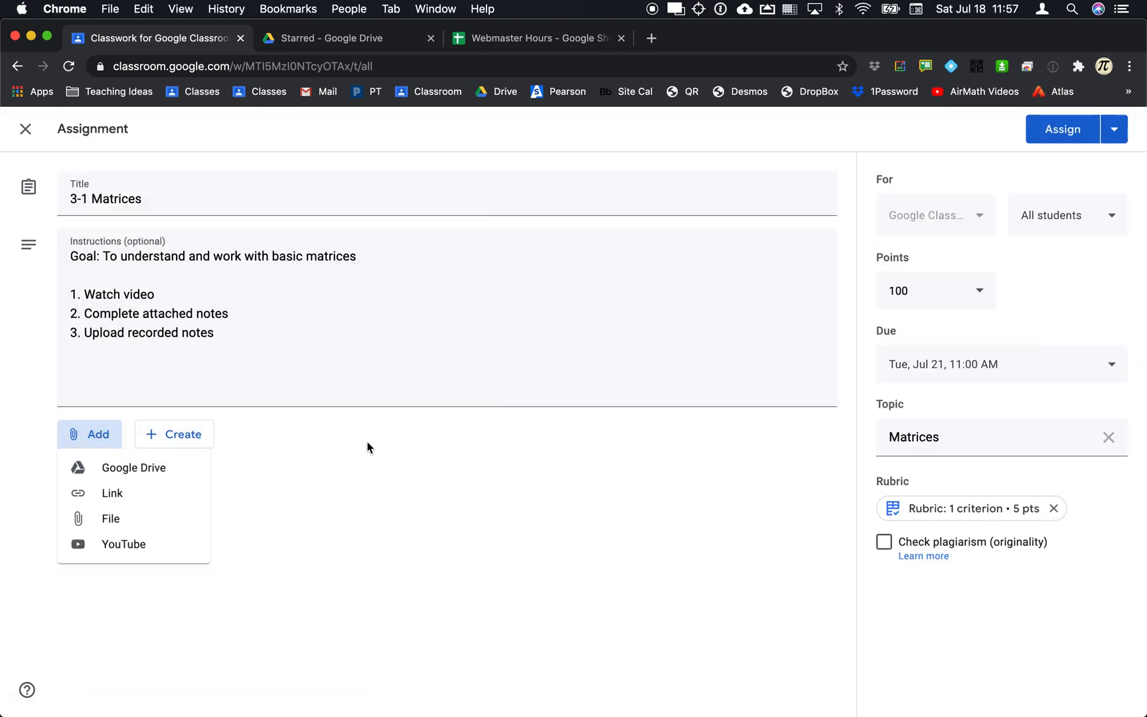
{"action": "key", "text": "Tab"}
{"action": "key", "text": "super+Tab"}
{"action": "key", "text": "super+Tab"}
{"action": "key", "text": "super+Tab"}
{"action": "key", "text": "super+shift+Tab"}
{"action": "key", "text": "super+shift+Tab"}
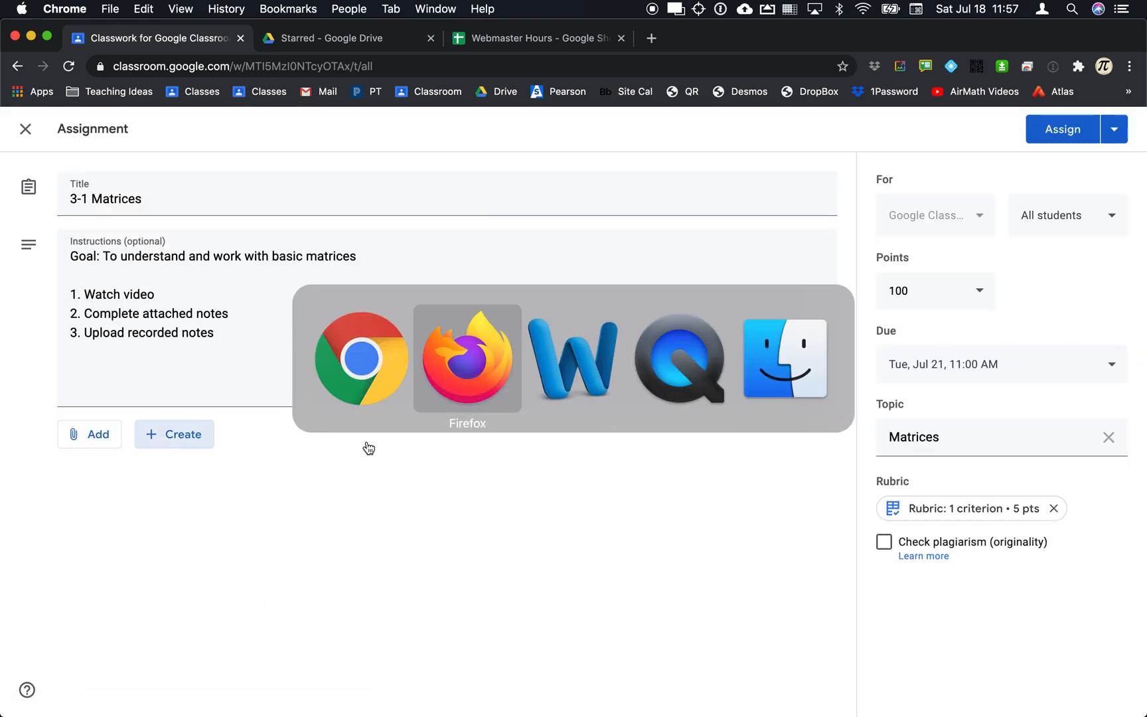
{"action": "left_click", "coordinate": [688, 34]}
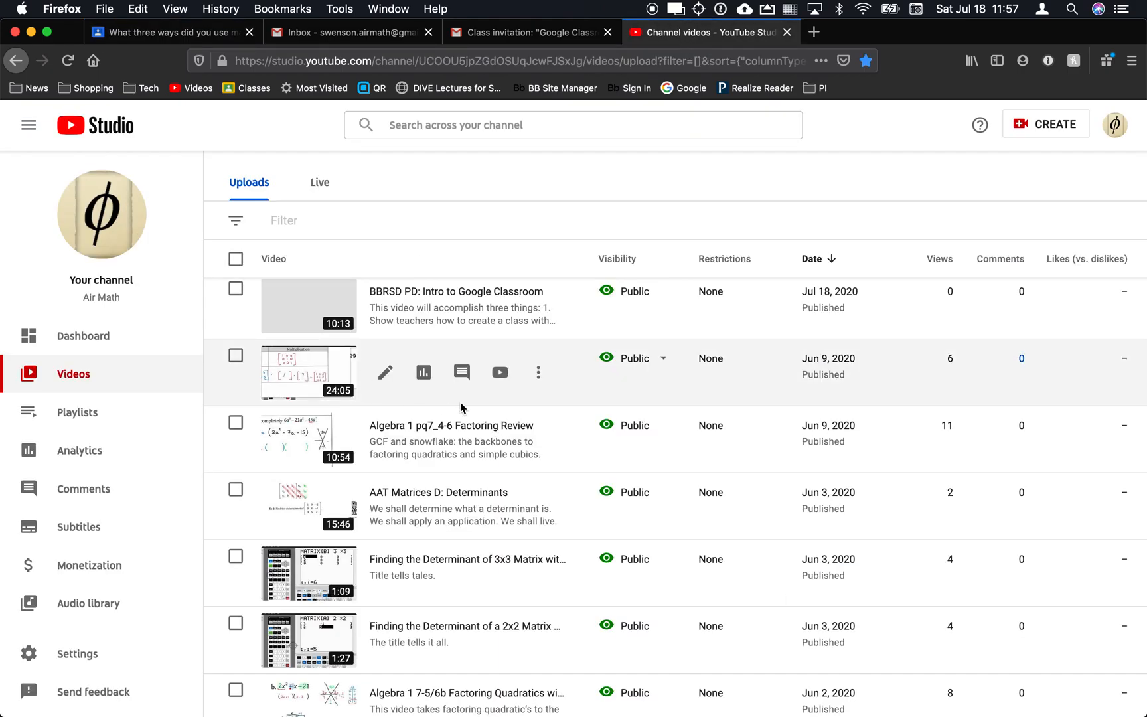
{"action": "left_click", "coordinate": [538, 372]}
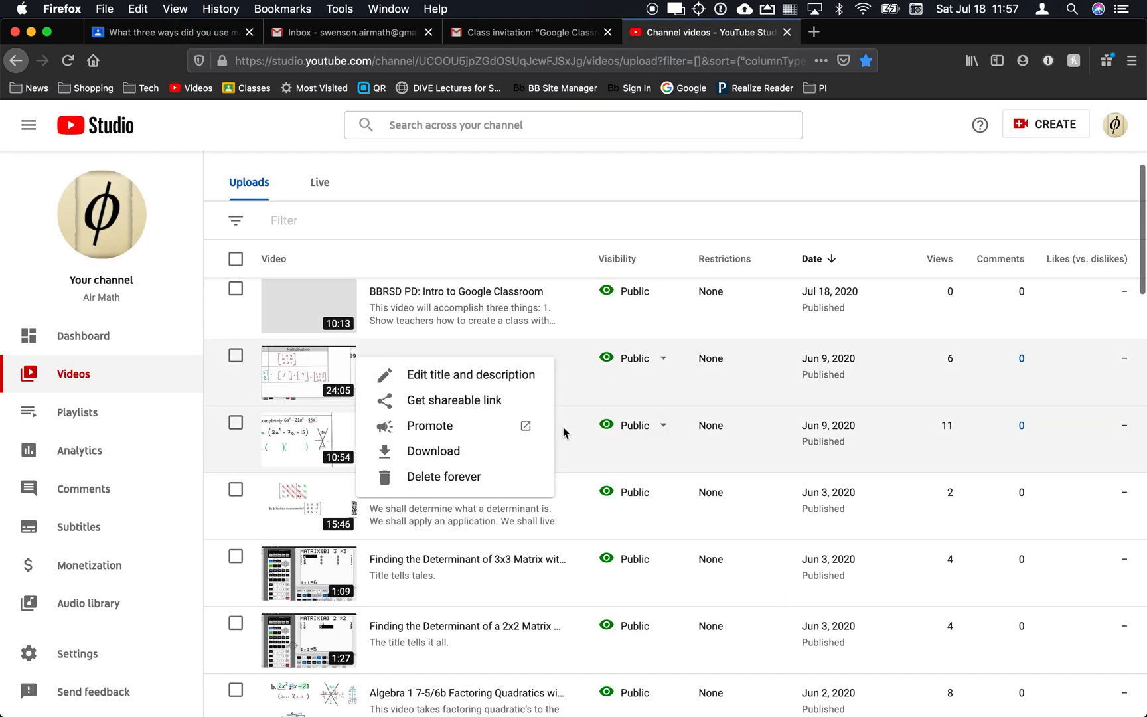
{"action": "left_click", "coordinate": [484, 401]}
{"action": "key", "text": "super+Tab"}
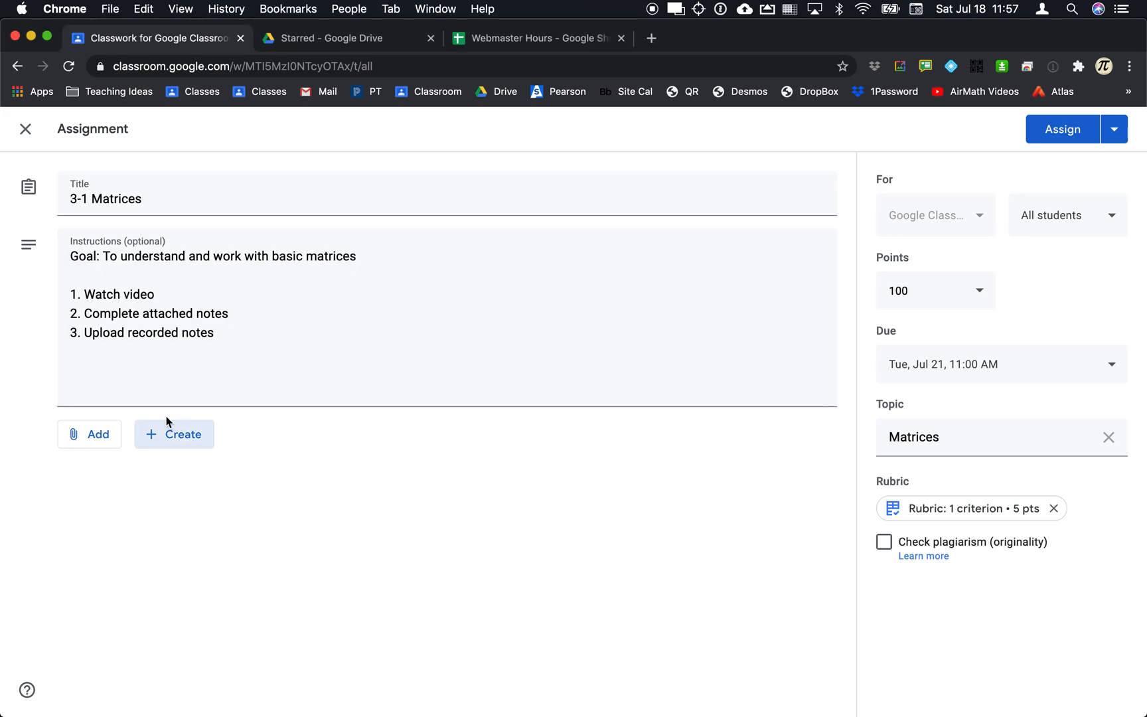
Attach the AAT Matrices E Inverses YouTube video by pasting its link.
{"action": "left_click", "coordinate": [96, 433]}
{"action": "left_click", "coordinate": [123, 544]}
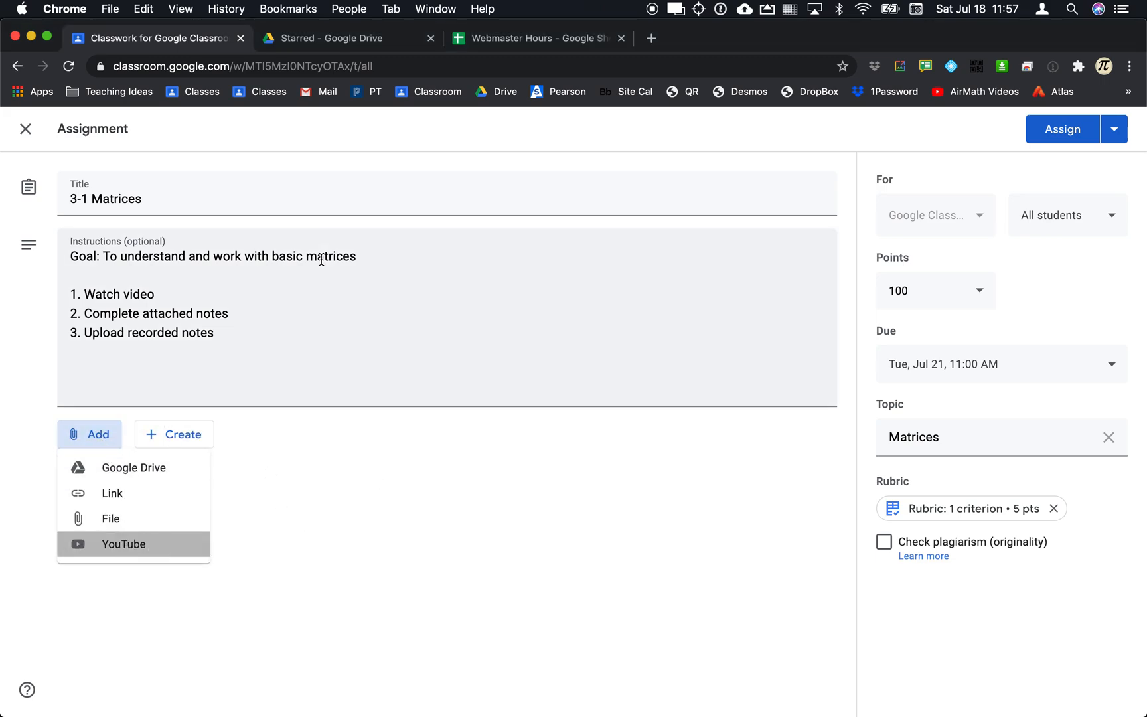
{"action": "left_click", "coordinate": [281, 219]}
{"action": "type", "text": "https://youtu.be/mS53Vpu9HCs"}
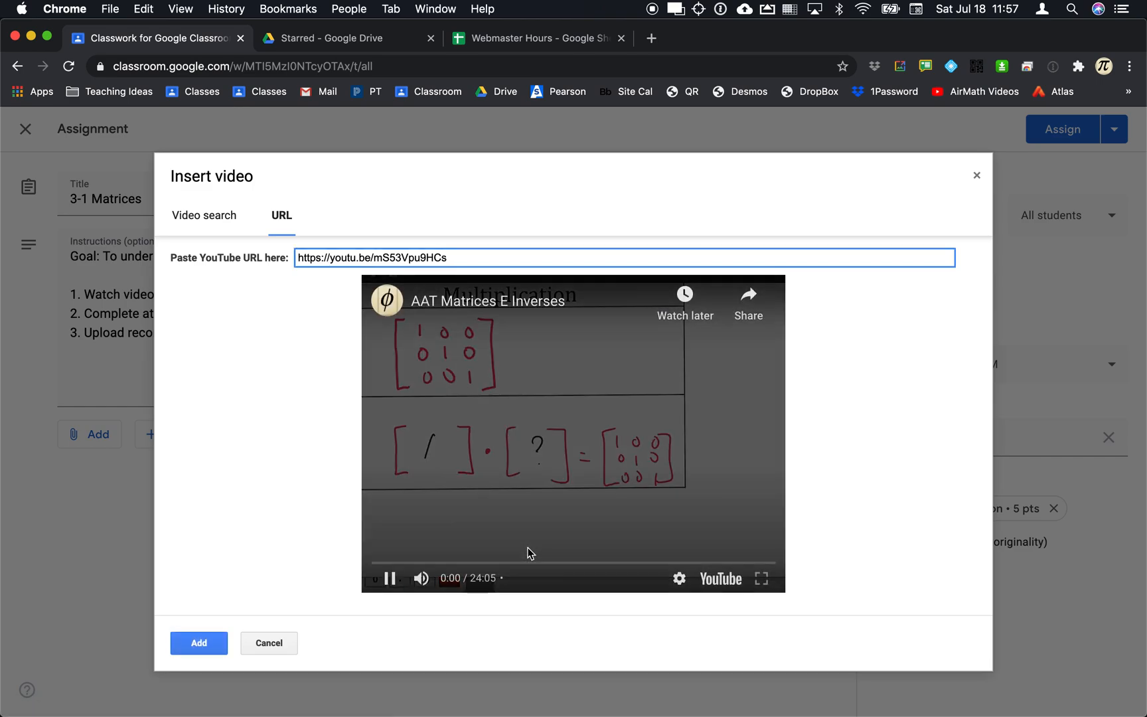
{"action": "left_click", "coordinate": [203, 650]}
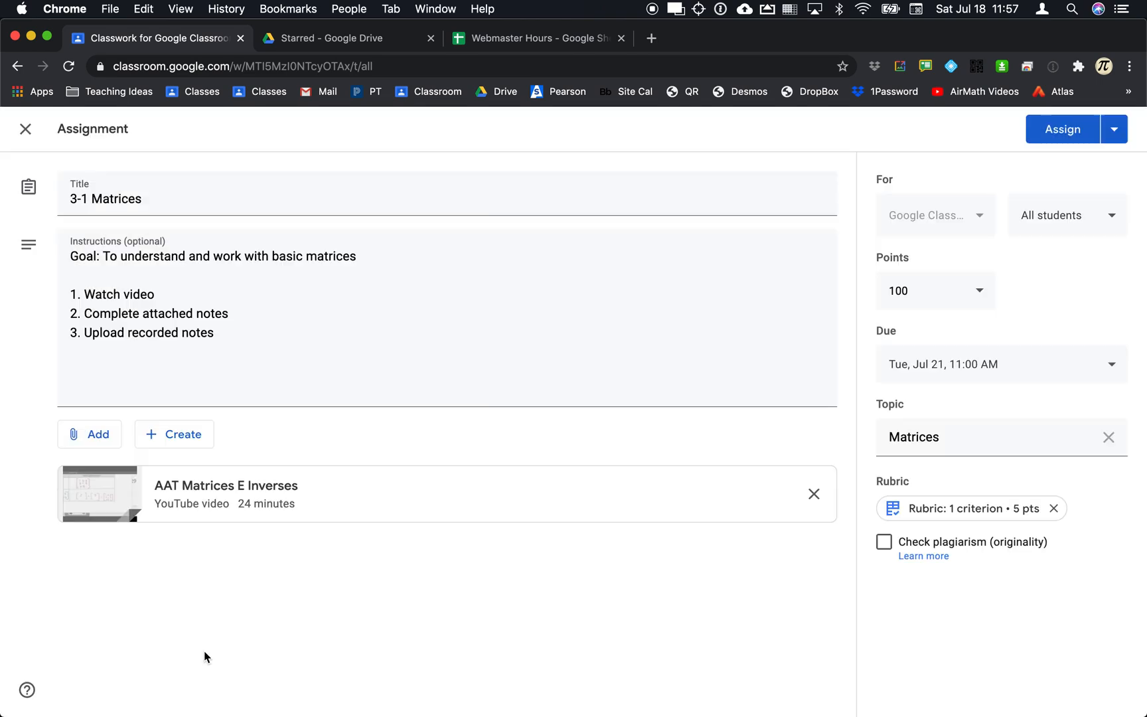
Attach AAT Matrices E Inverses.pdf from Google Drive after searching for 'aat'.
{"action": "left_click", "coordinate": [93, 436]}
{"action": "left_click", "coordinate": [109, 467]}
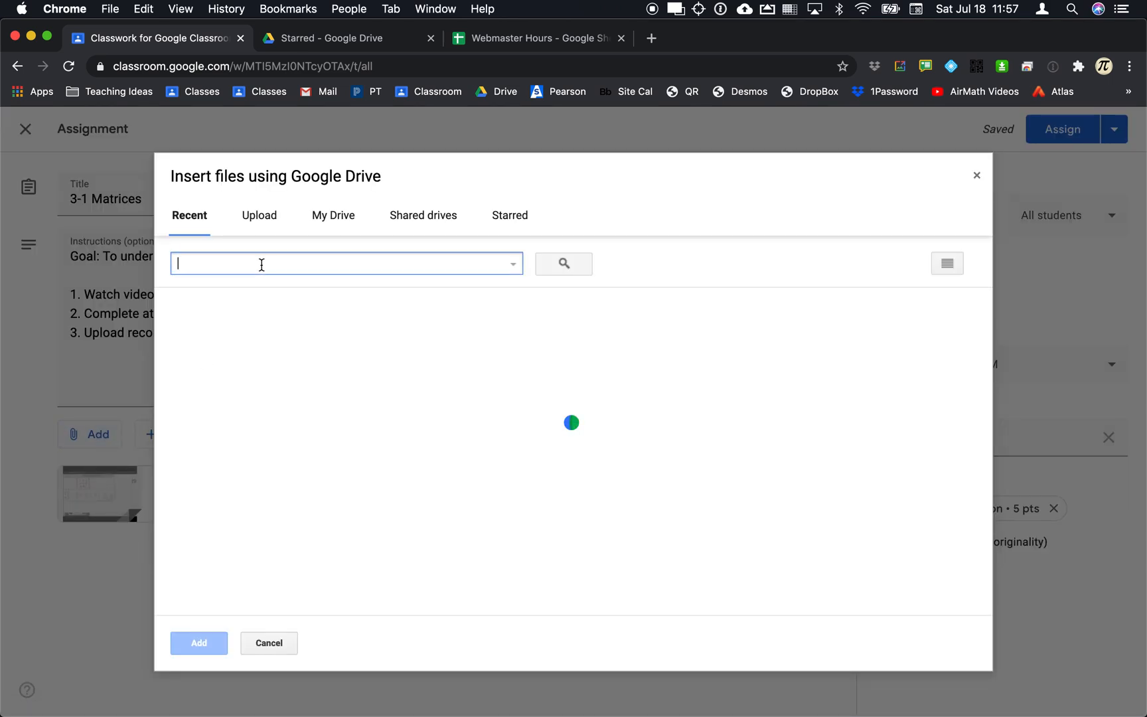
{"action": "left_click", "coordinate": [262, 265]}
{"action": "type", "text": "aat"}
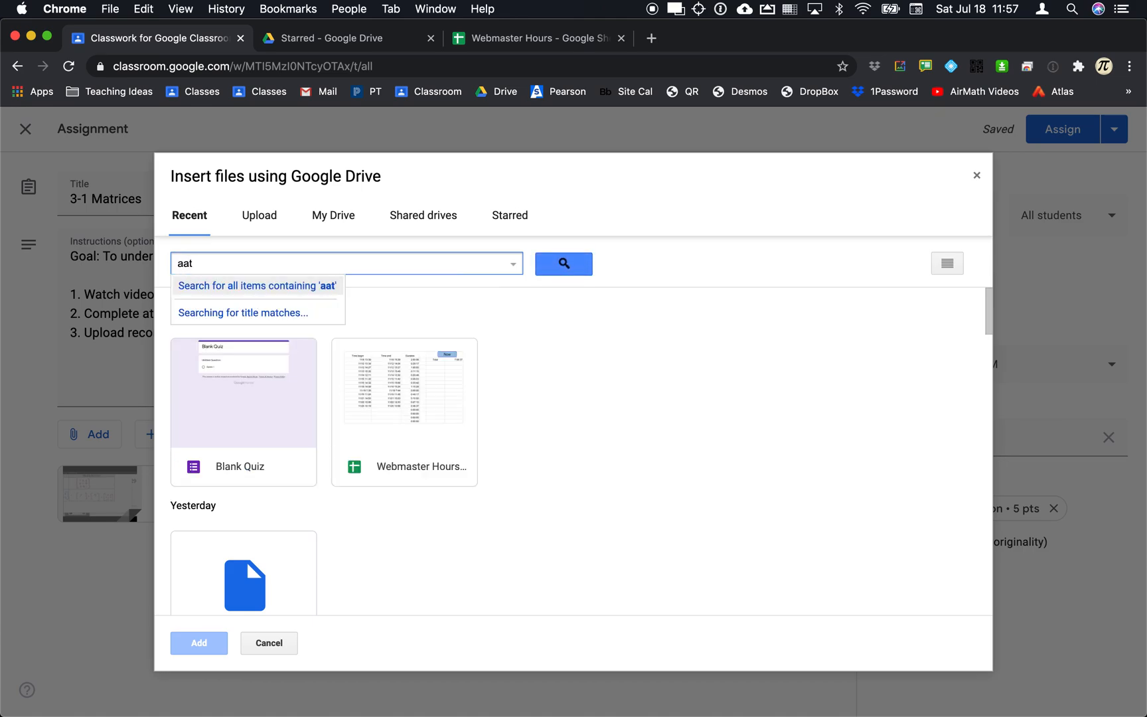
{"action": "key", "text": "Return"}
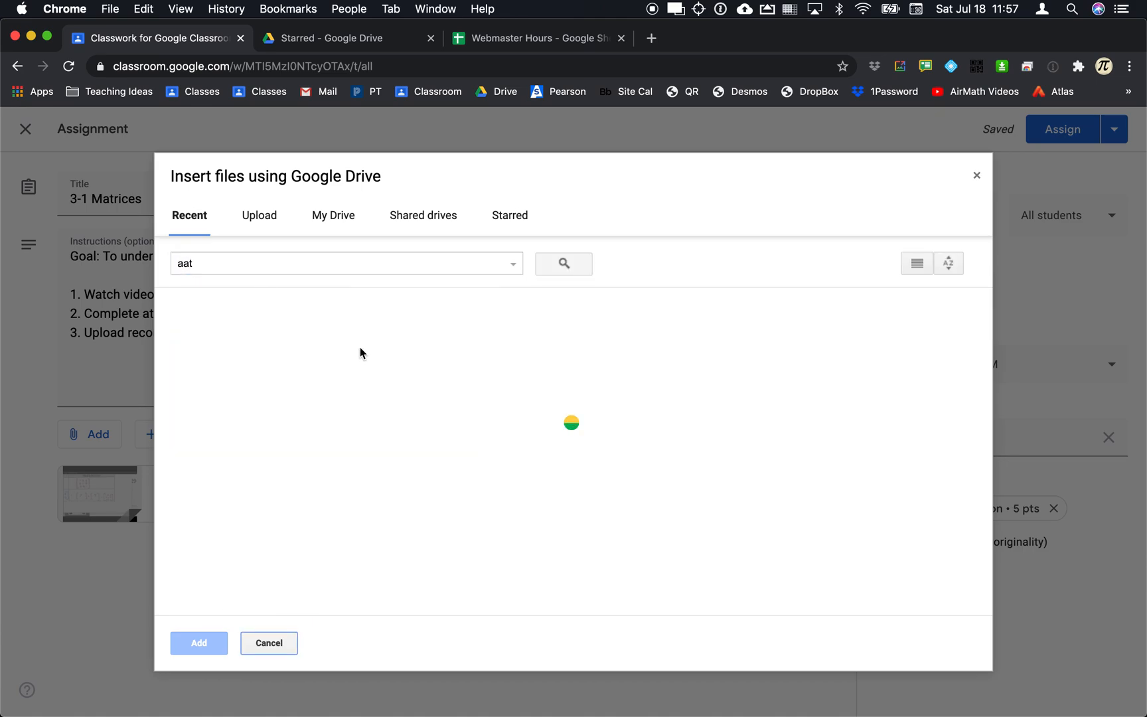
{"action": "double_click", "coordinate": [243, 377]}
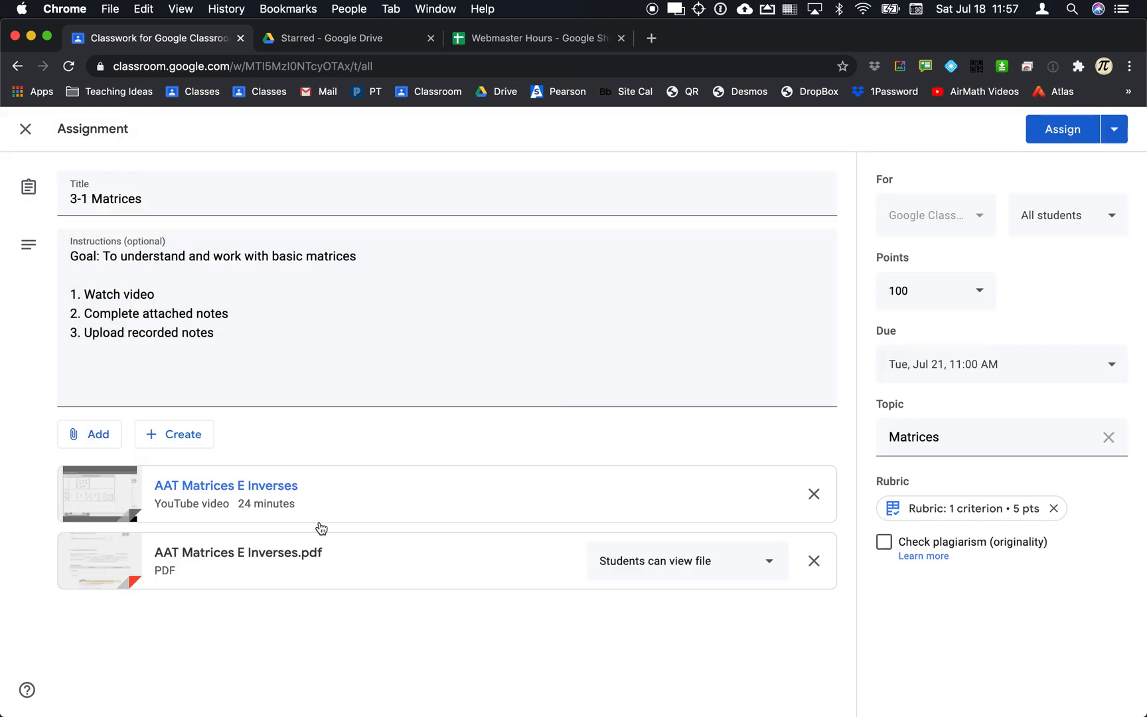
{"action": "left_click", "coordinate": [96, 439]}
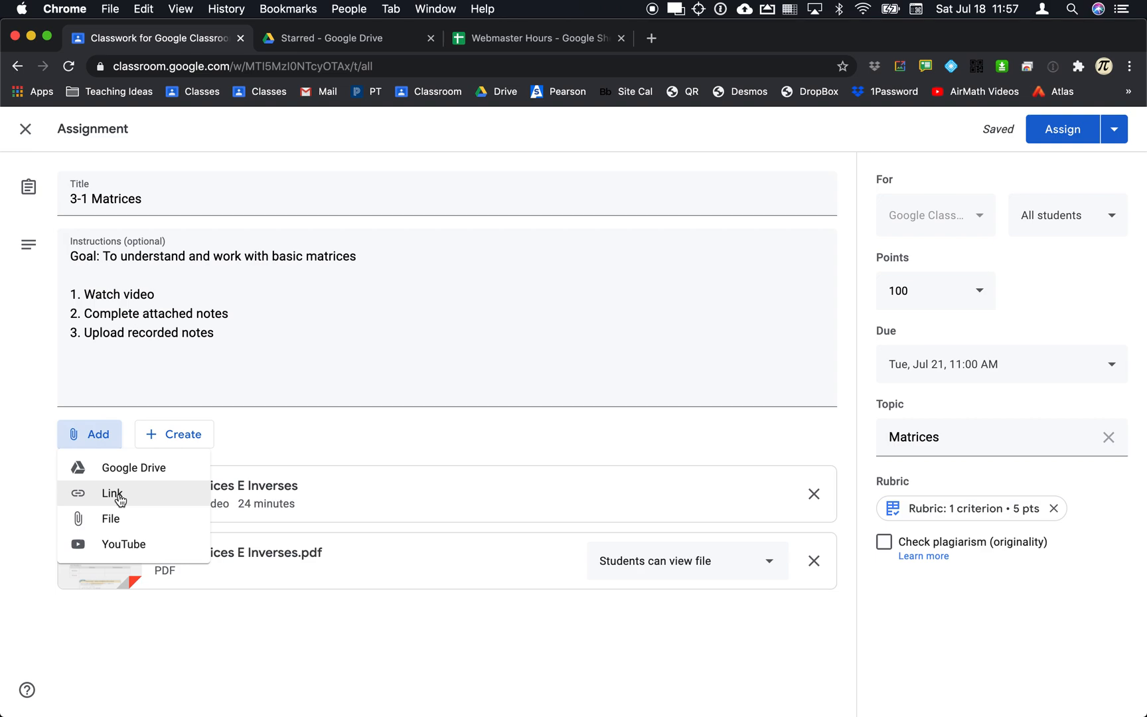
{"action": "left_click", "coordinate": [353, 369]}
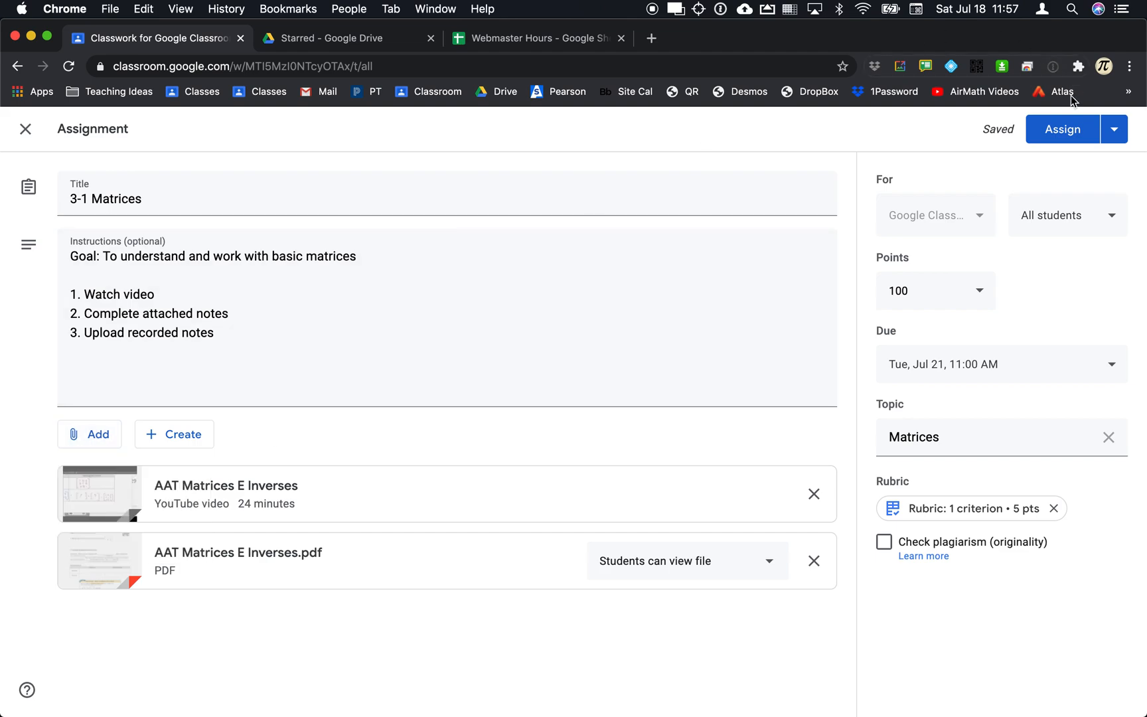
Assign 3-1 Matrices, then view the Matrices, Discussion and Class Material topic posts.
{"action": "left_click", "coordinate": [1062, 125]}
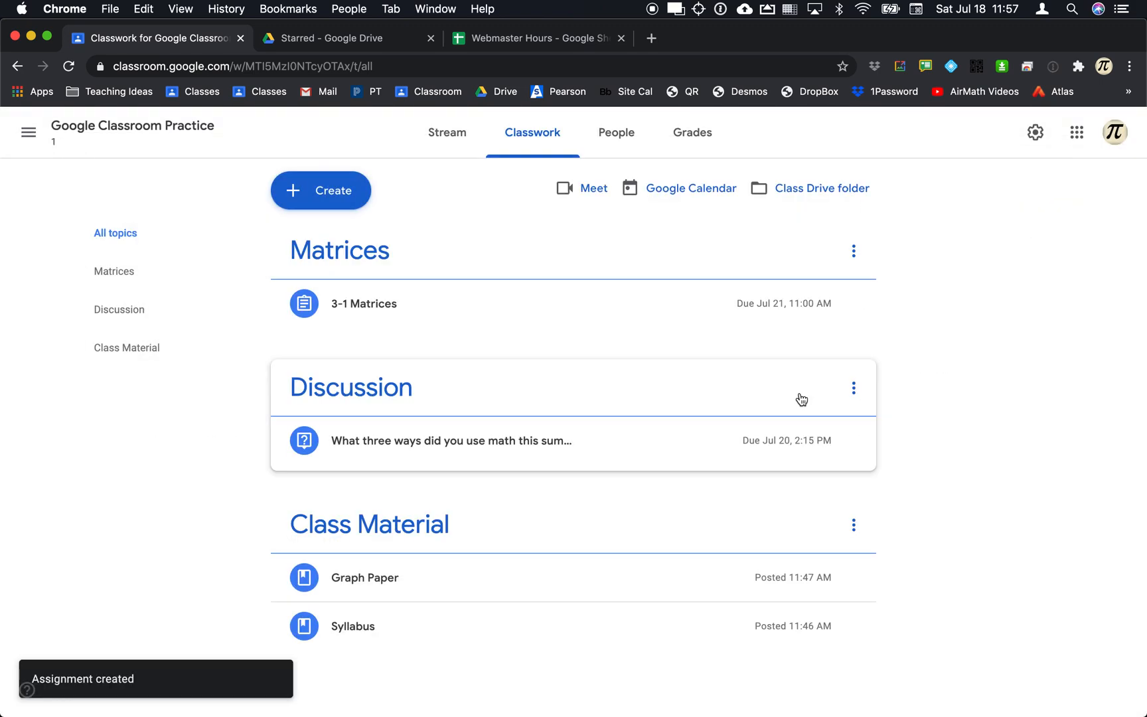
{"action": "key", "text": "super+Tab"}
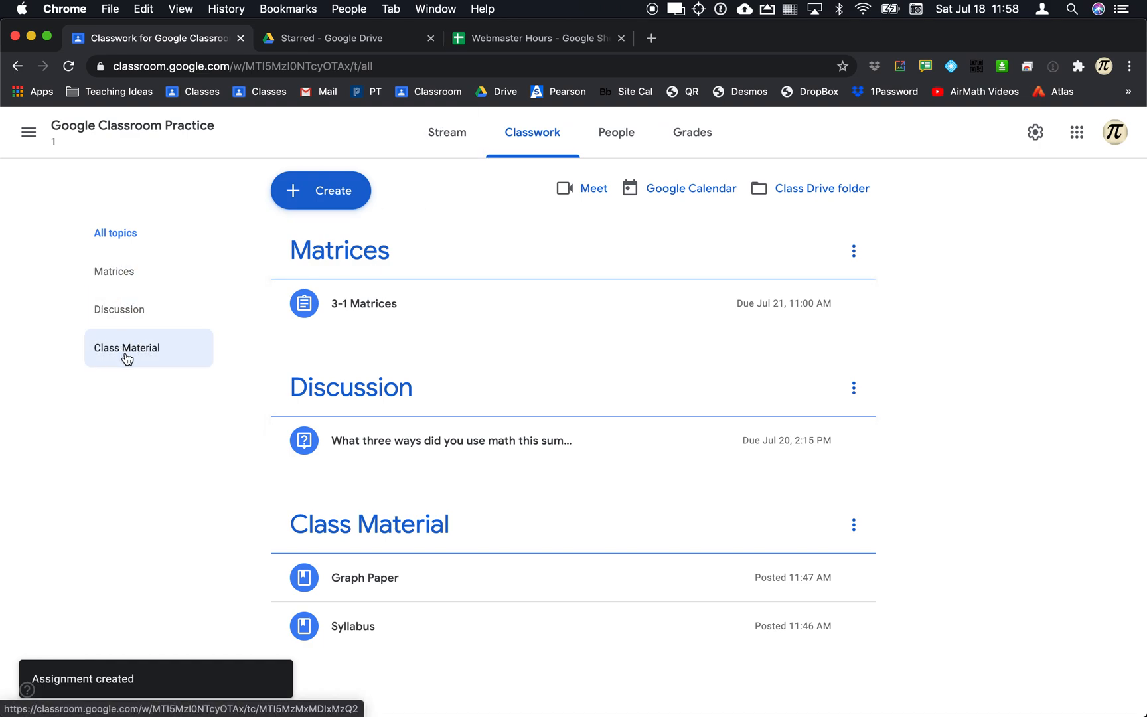
{"action": "left_click", "coordinate": [130, 282]}
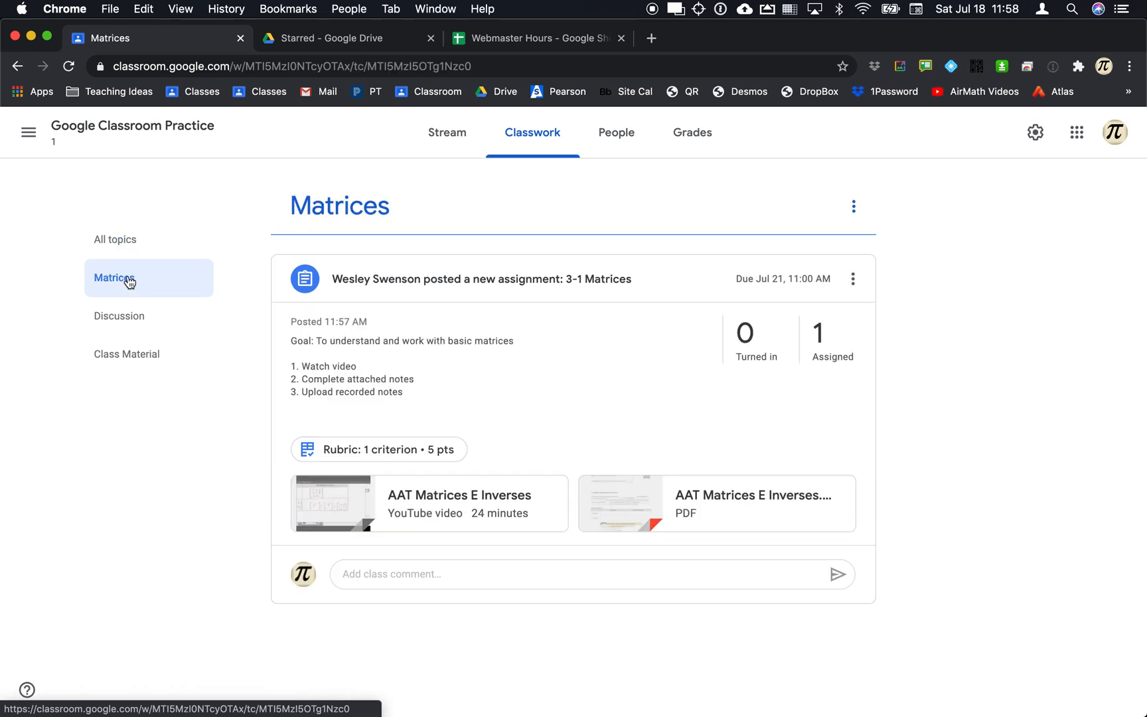
{"action": "left_click", "coordinate": [126, 322]}
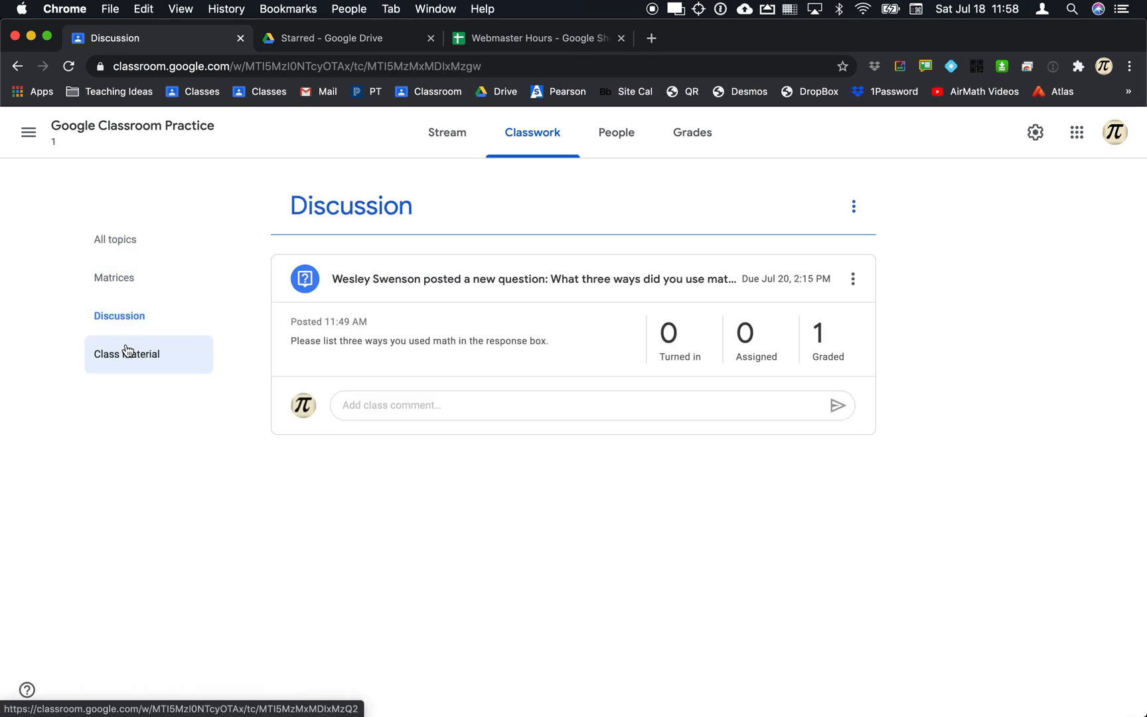
{"action": "left_click", "coordinate": [127, 351]}
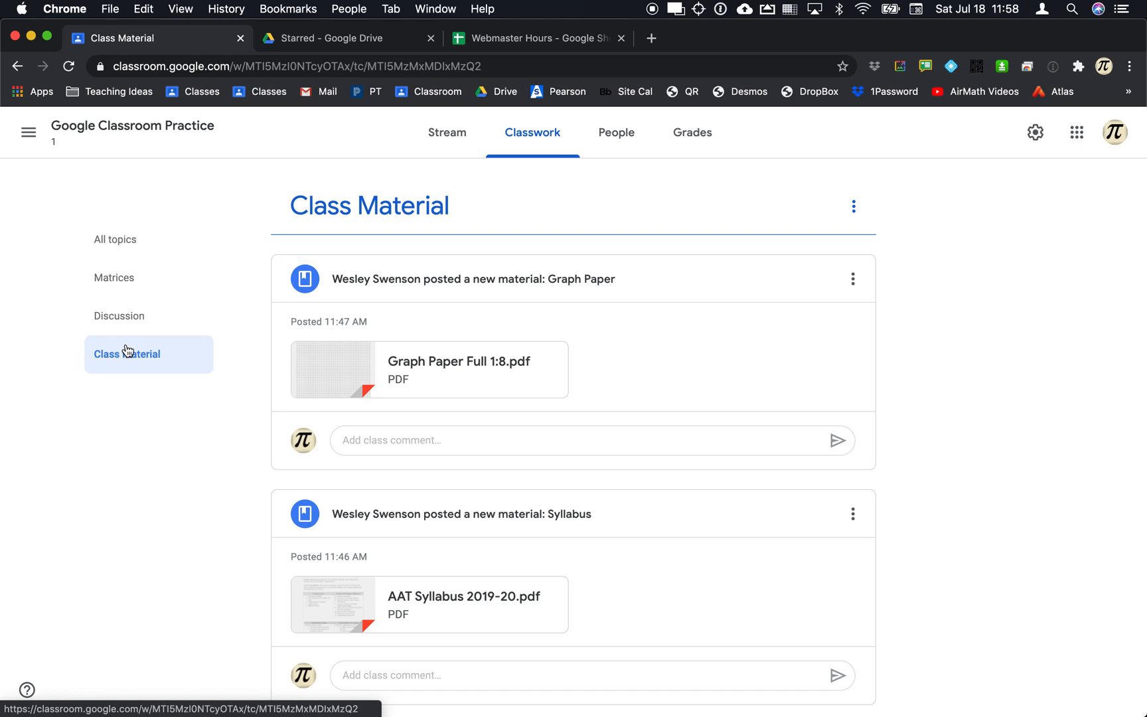
{"action": "key", "text": "super+Tab"}
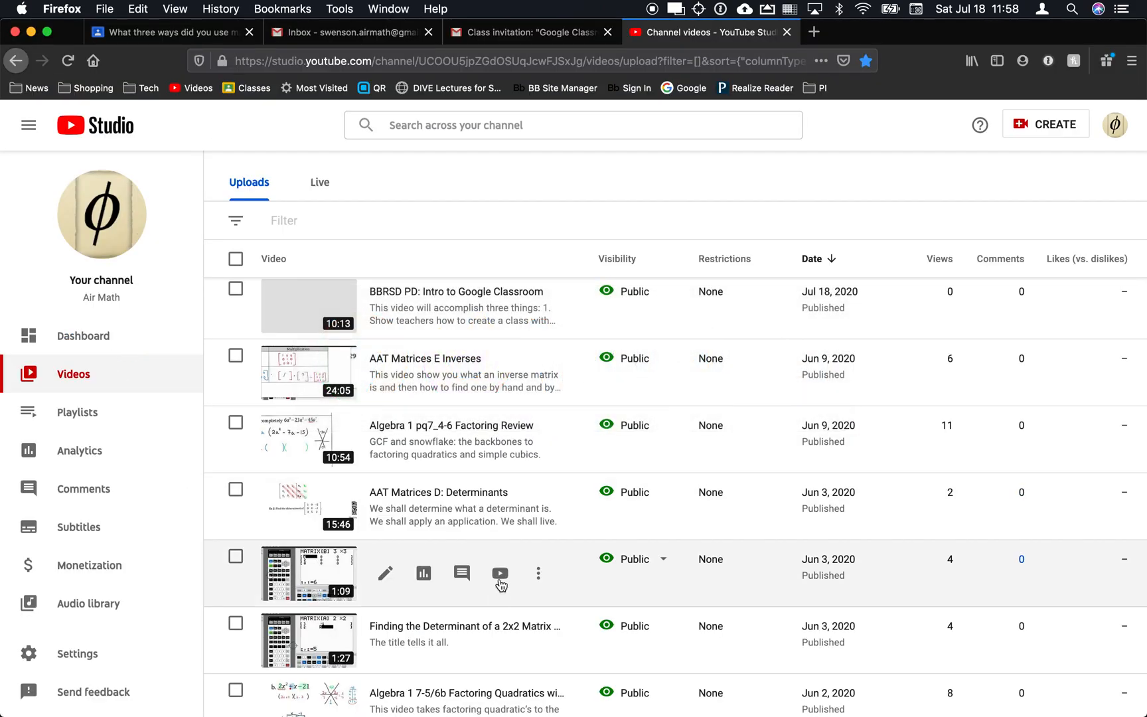
In the student's Firefox window, open Classwork, show all topics and expand 3-1 Matrices.
{"action": "key", "text": "ctrl+Tab"}
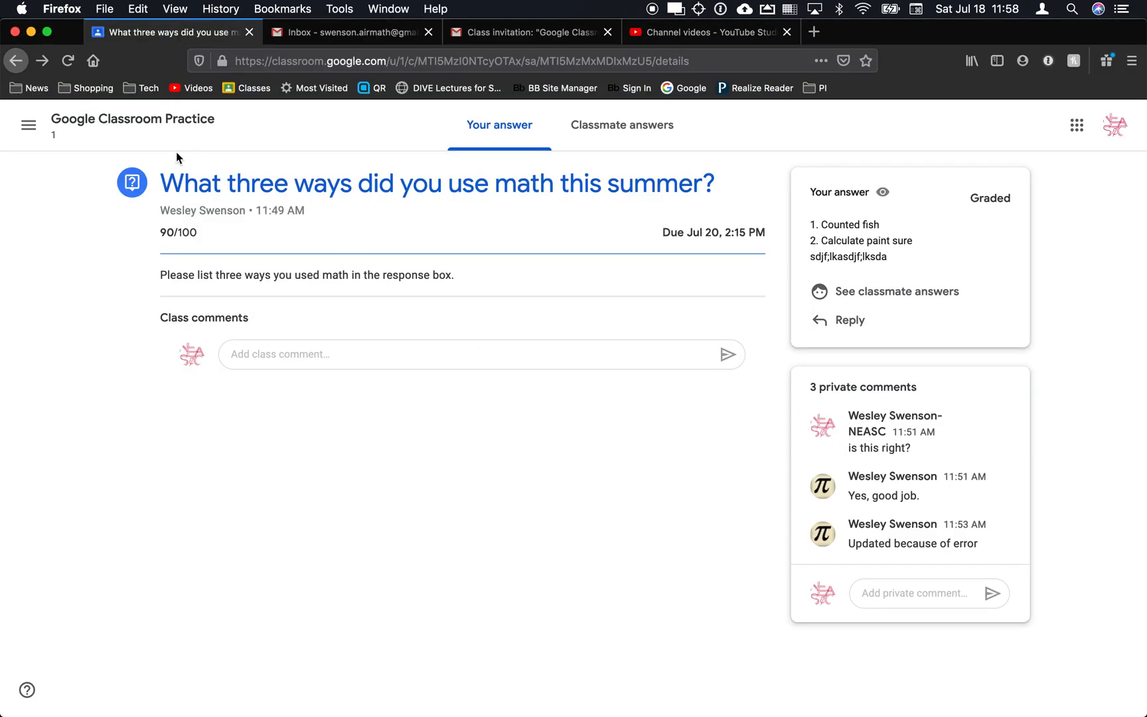
{"action": "left_click", "coordinate": [128, 120]}
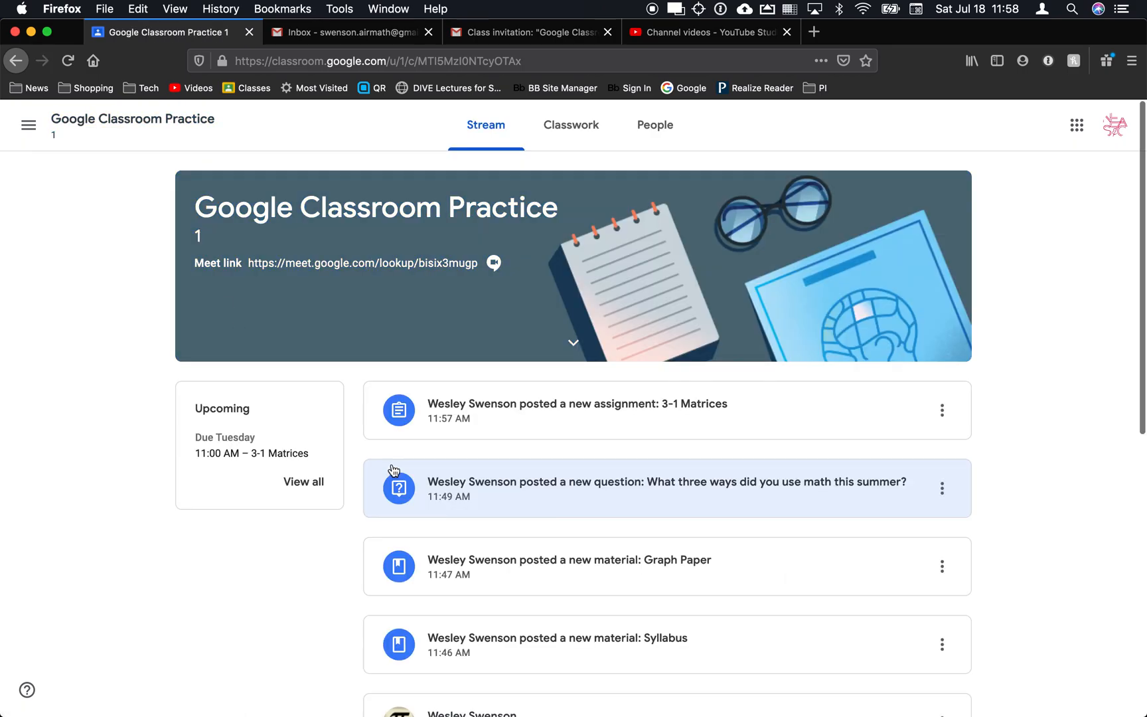
{"action": "left_click", "coordinate": [584, 131]}
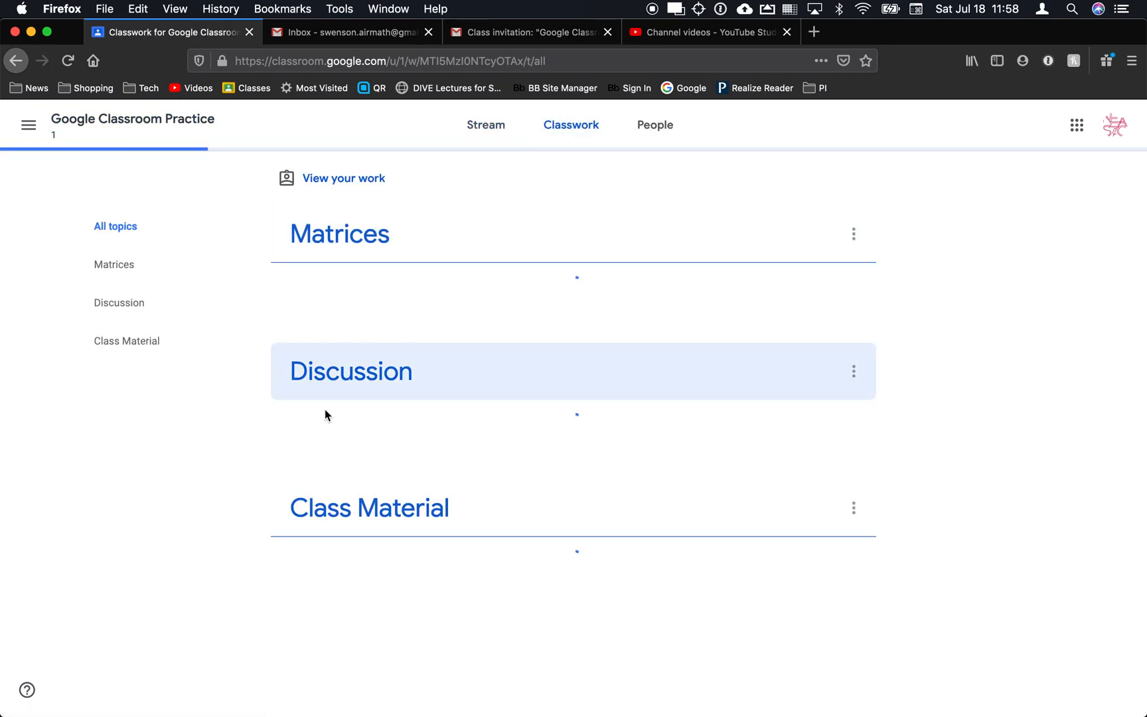
{"action": "left_click", "coordinate": [166, 350]}
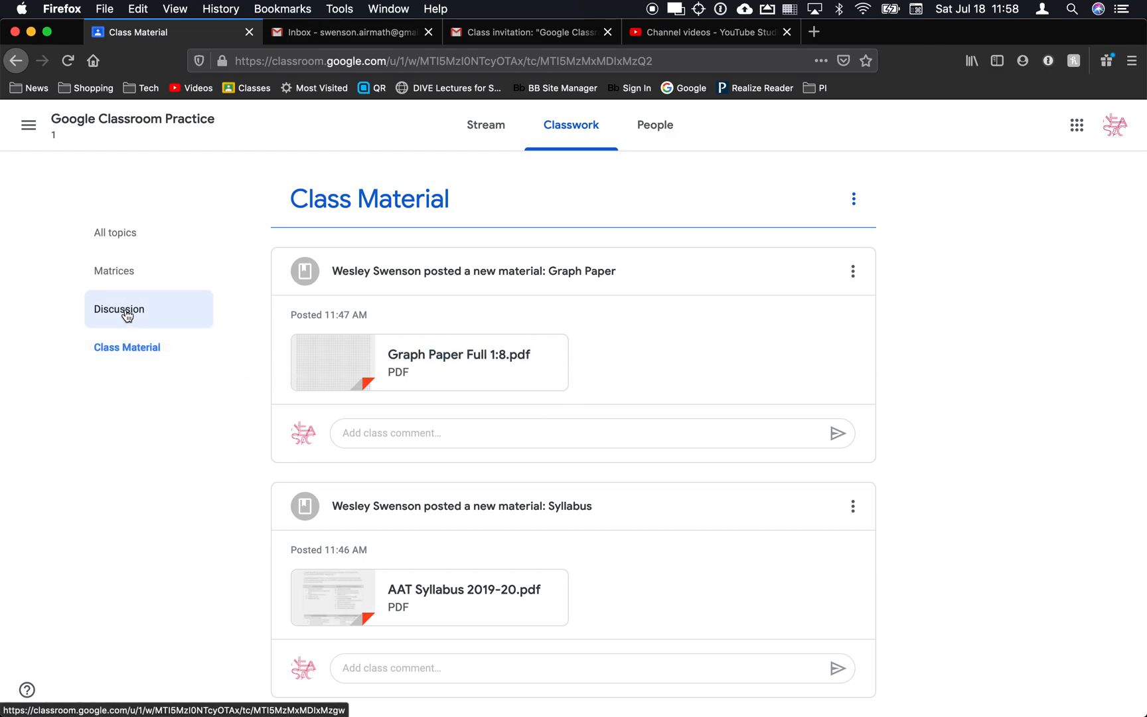
{"action": "left_click", "coordinate": [125, 247]}
{"action": "left_click", "coordinate": [365, 292]}
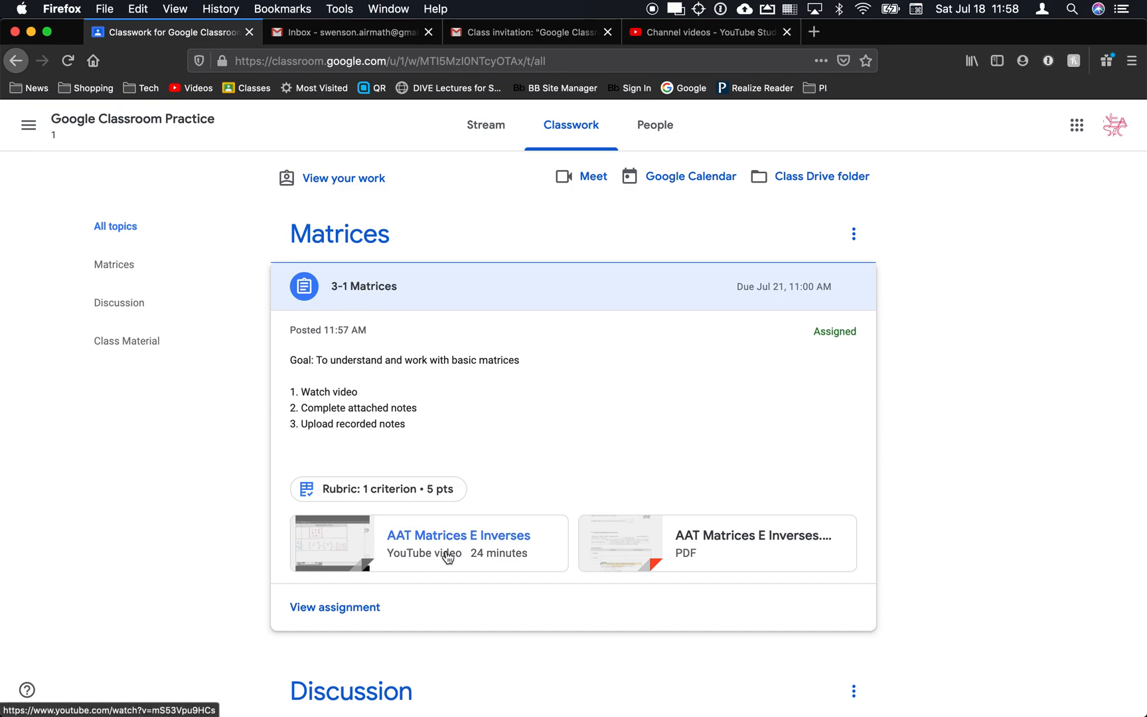
{"action": "left_click", "coordinate": [627, 545]}
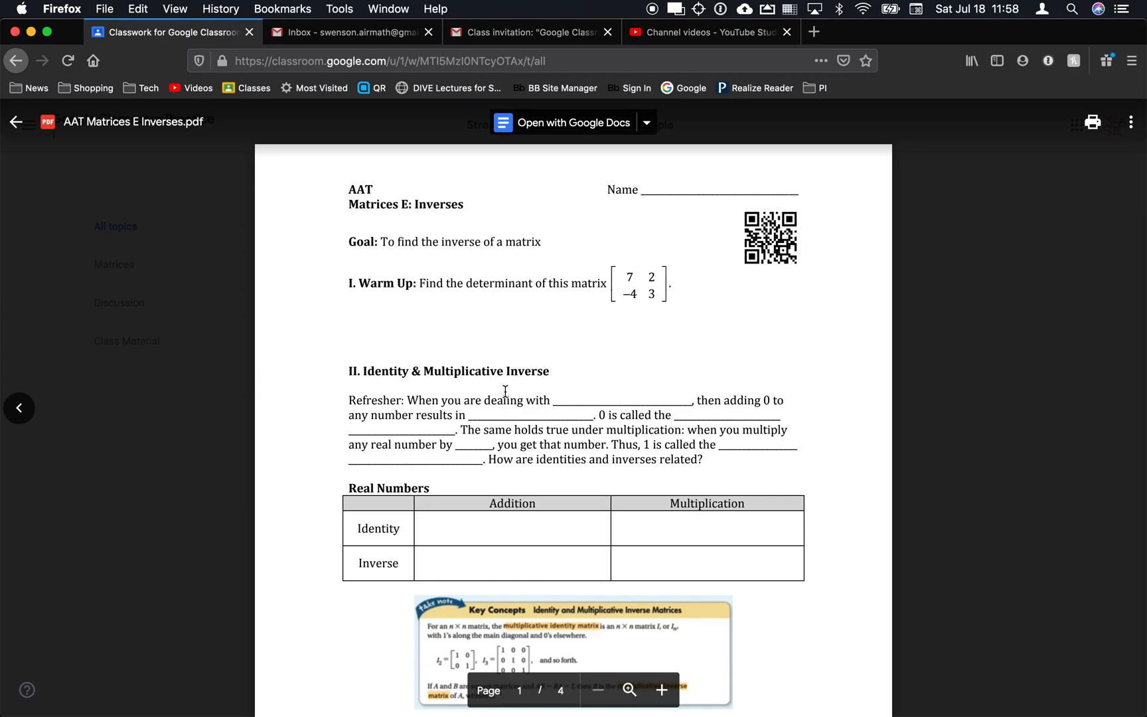
{"action": "left_click", "coordinate": [167, 392]}
{"action": "left_click", "coordinate": [392, 548]}
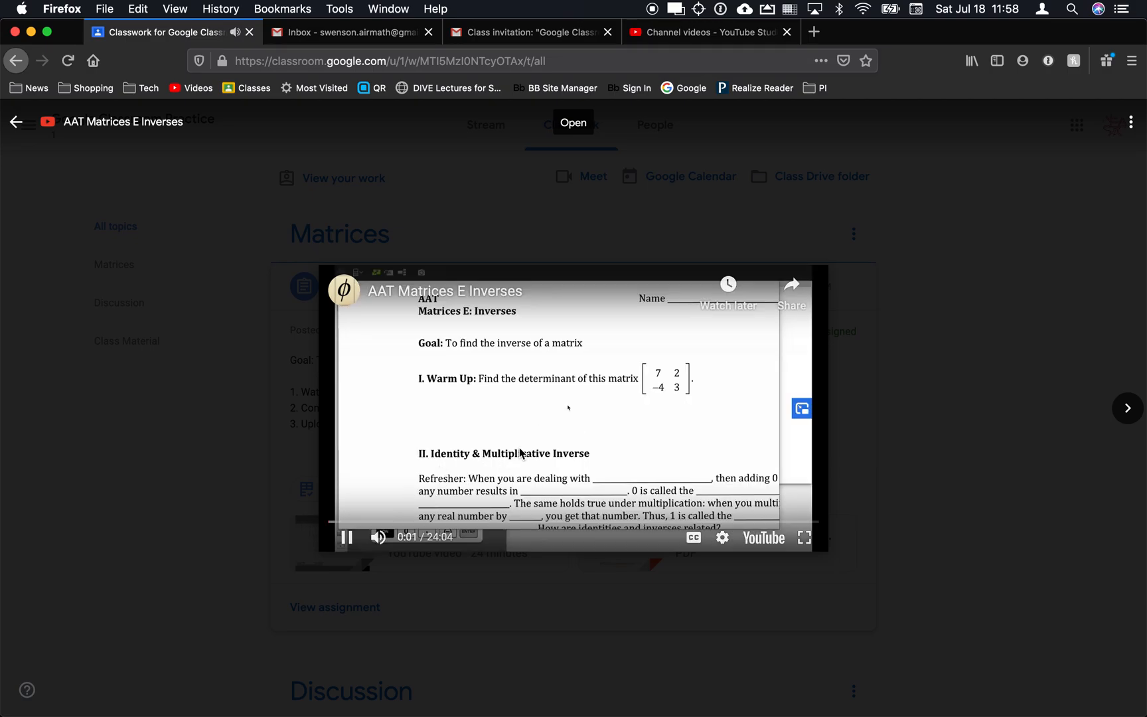
{"action": "left_click", "coordinate": [347, 537]}
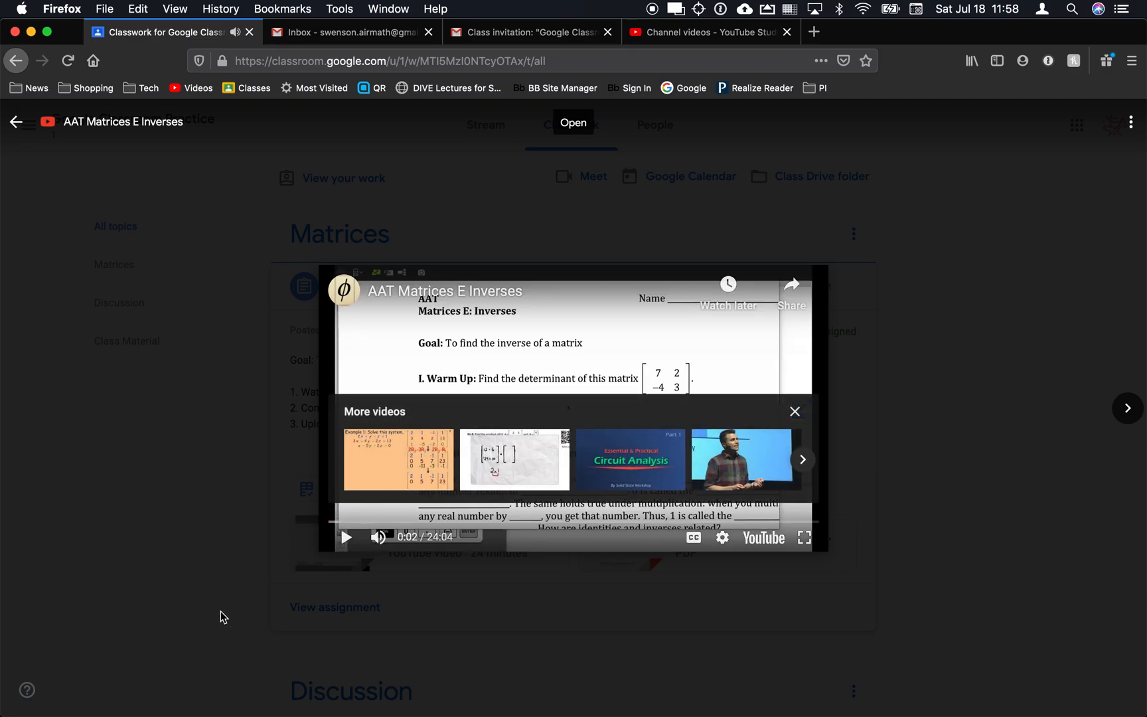
{"action": "left_click", "coordinate": [221, 615]}
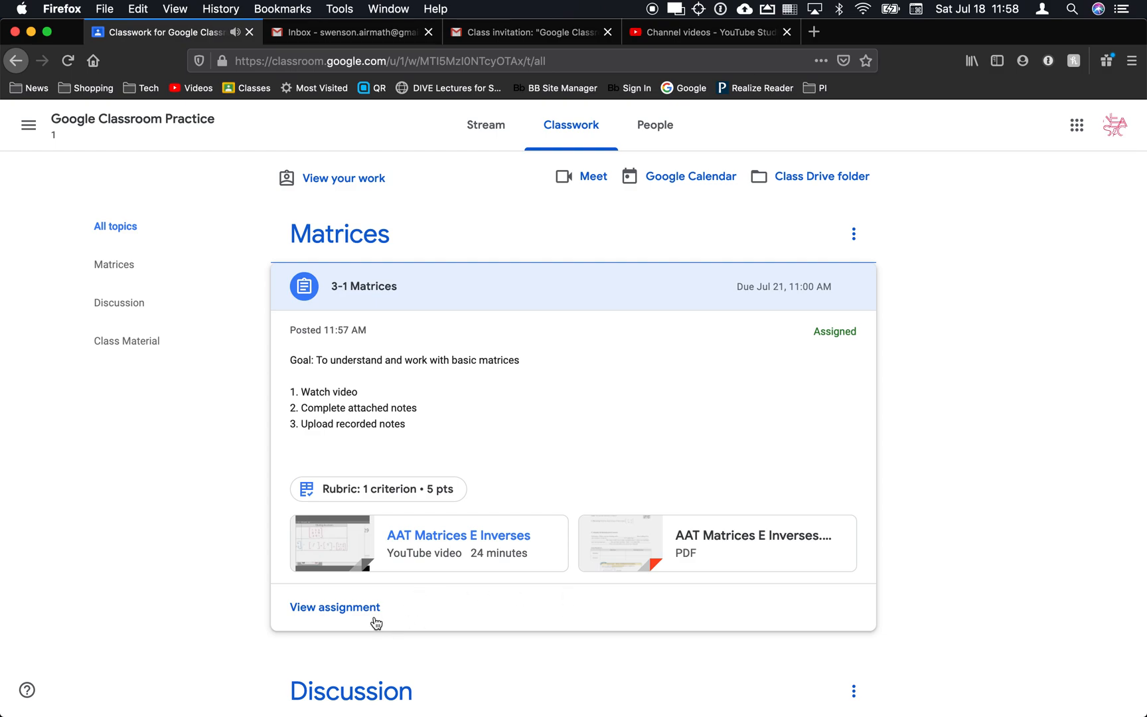
Open the 3-1 Matrices assignment page and mark it done without attaching any work.
{"action": "left_click", "coordinate": [334, 608]}
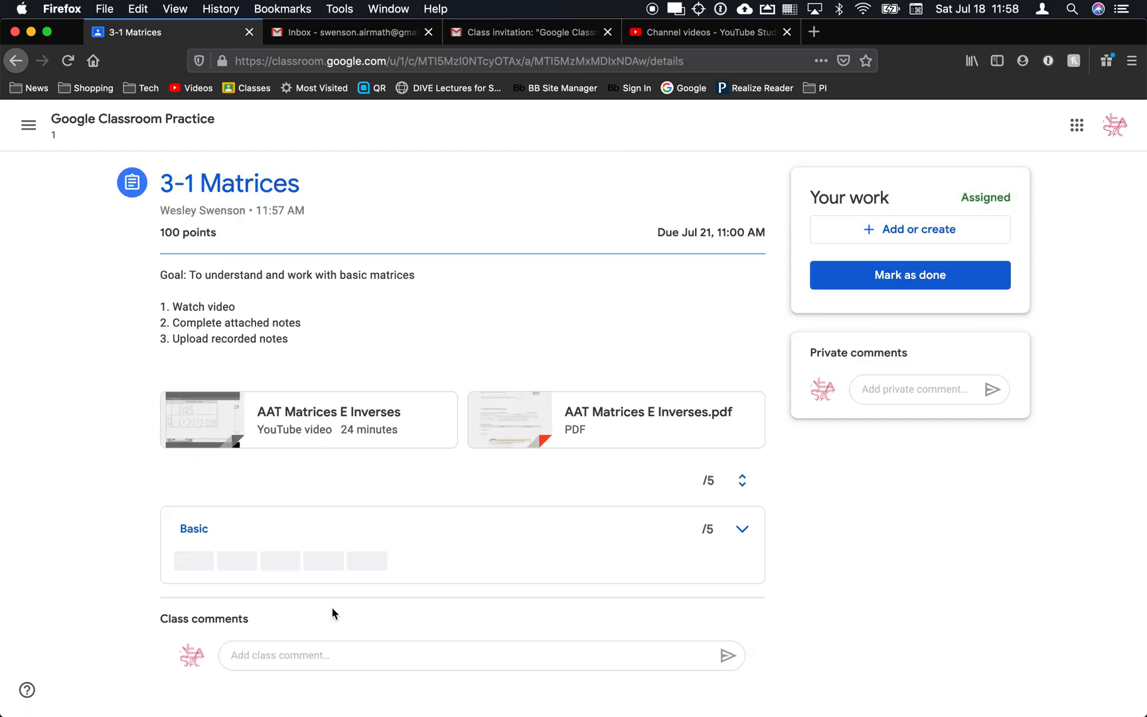
{"action": "left_click", "coordinate": [905, 228]}
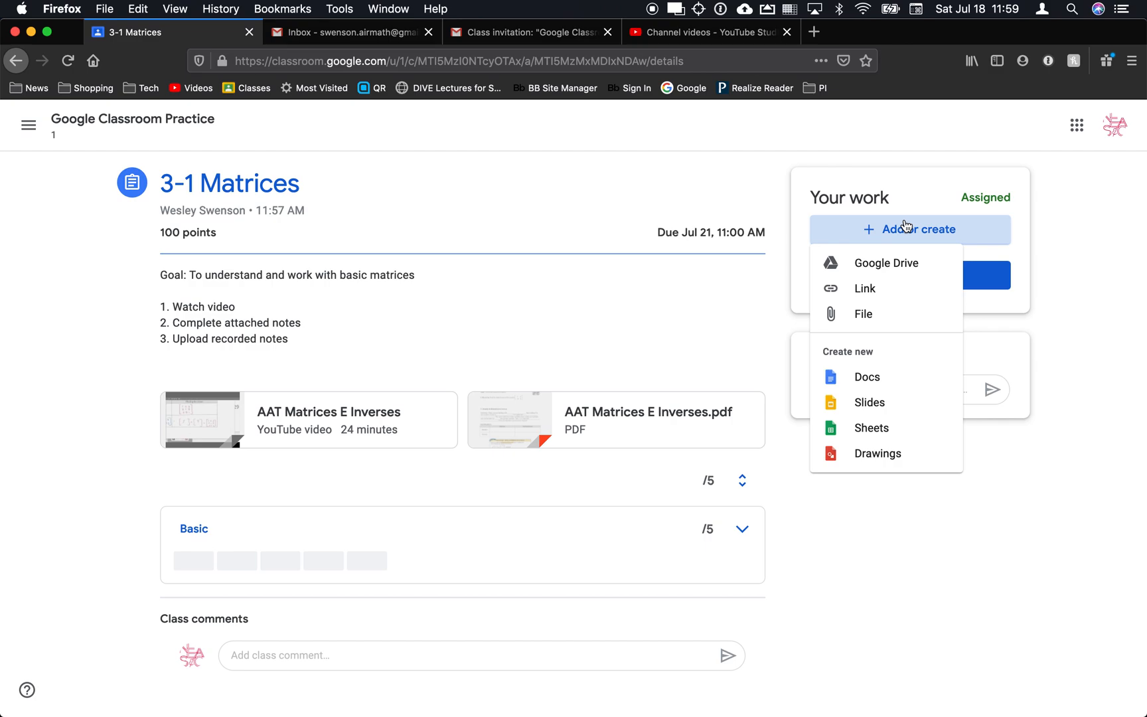
{"action": "left_click", "coordinate": [871, 526]}
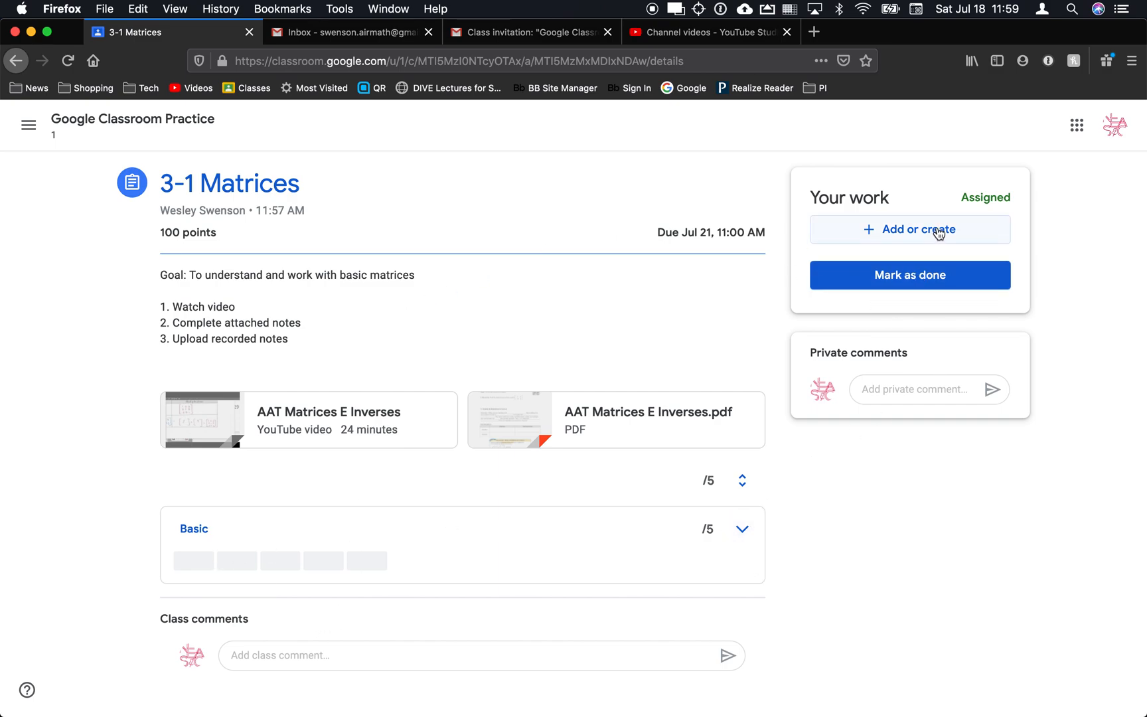
{"action": "left_click", "coordinate": [913, 276]}
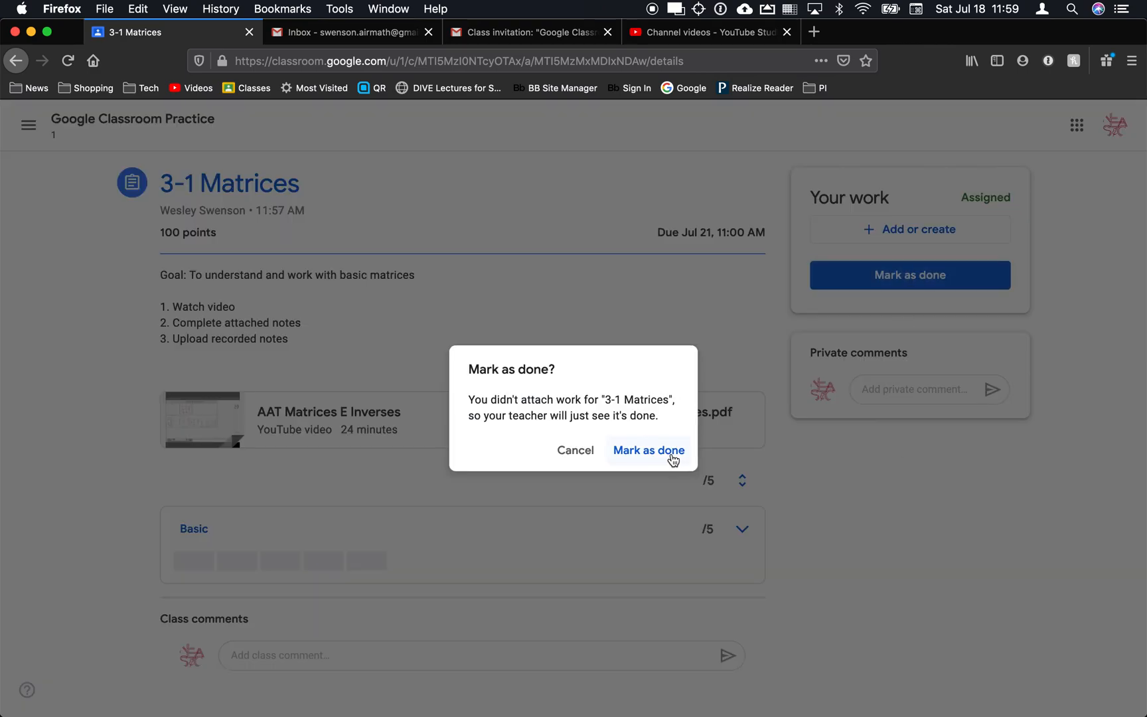
{"action": "left_click", "coordinate": [672, 459]}
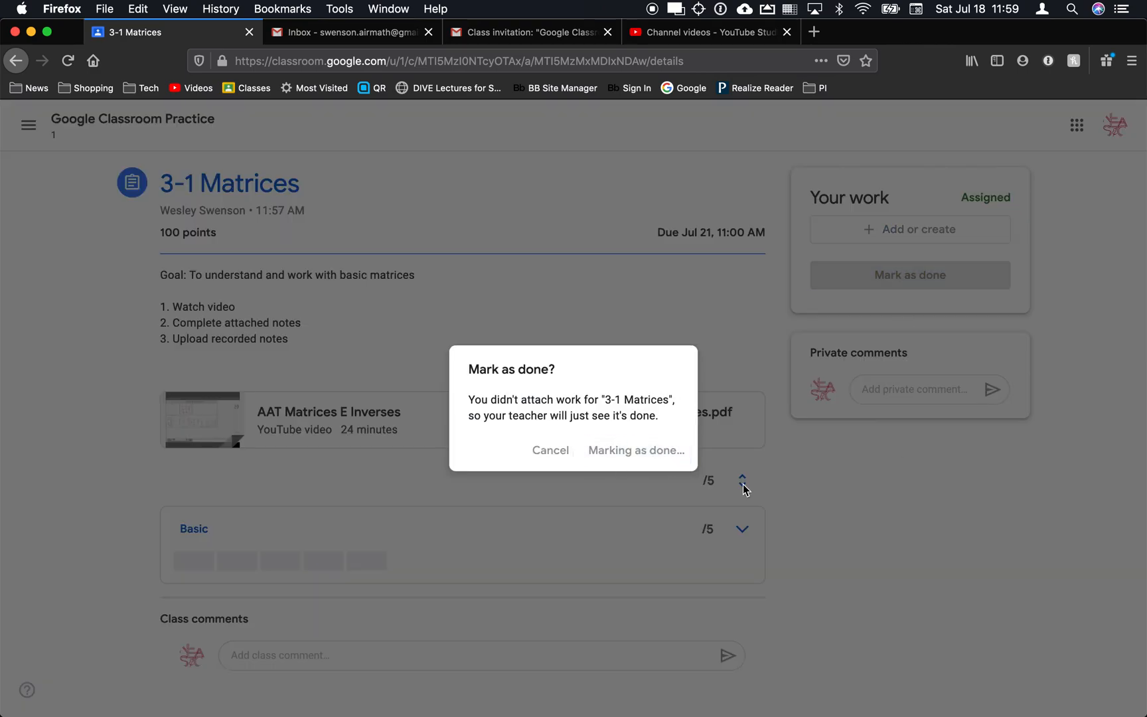
{"action": "key", "text": "super+Tab"}
{"action": "key", "text": "super+Tab"}
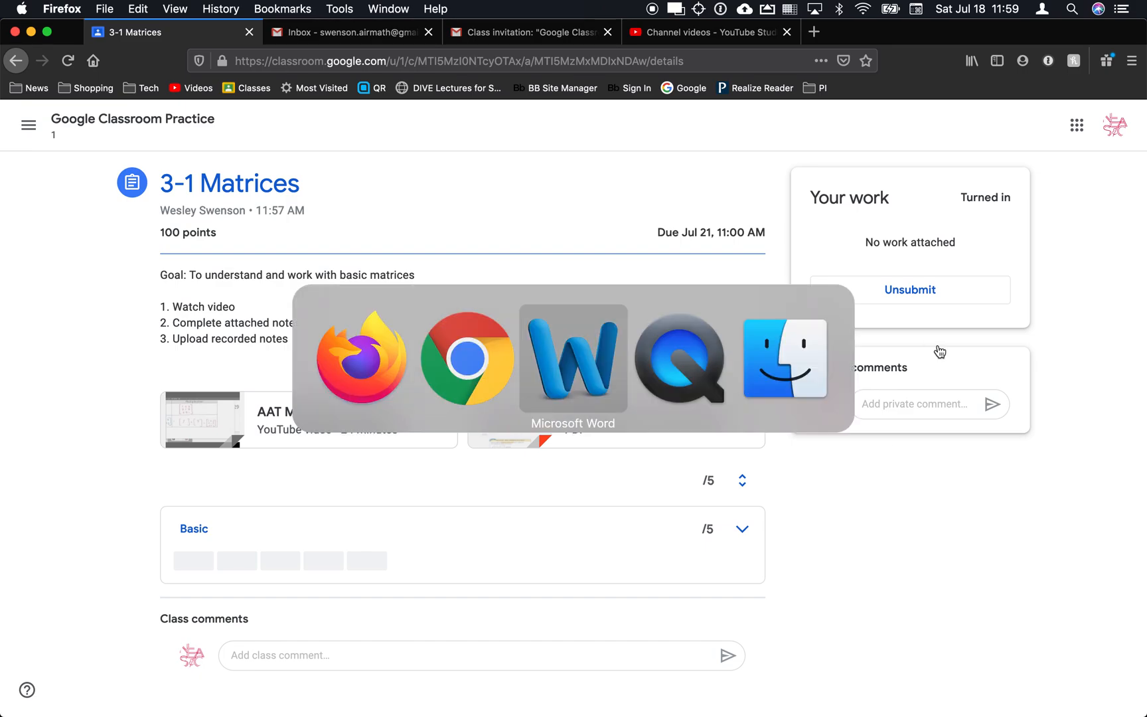
{"action": "key", "text": "super+Tab"}
{"action": "key", "text": "super+Tab"}
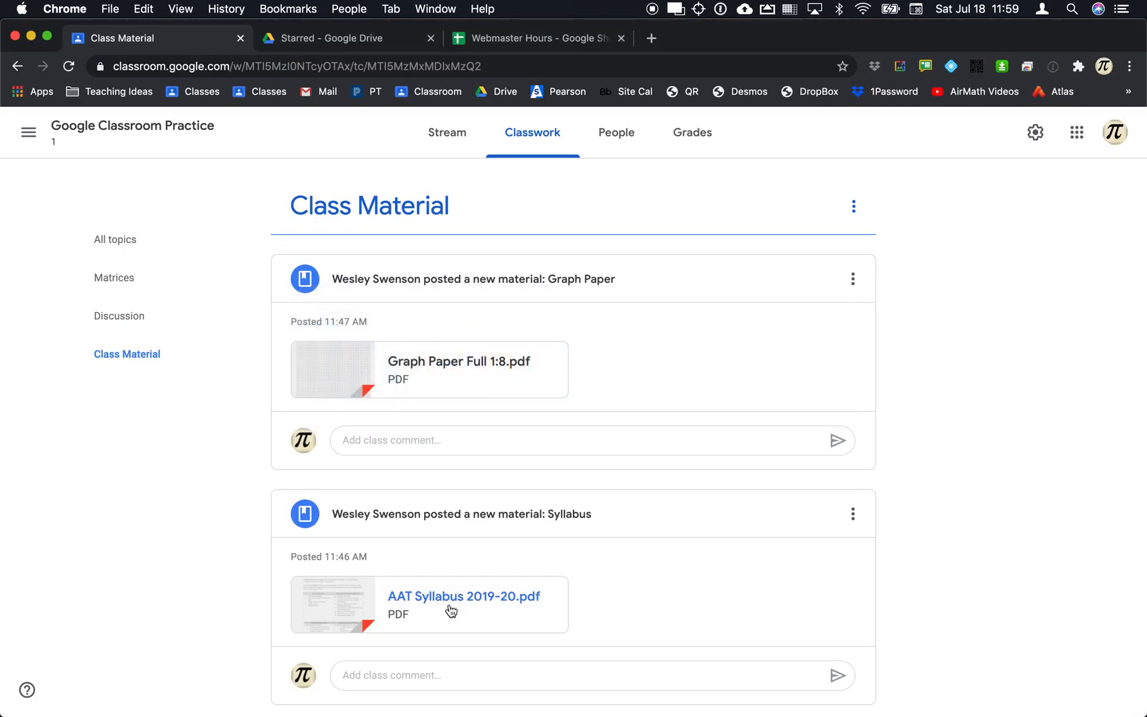
Open the student's 3-1 Matrices submission and score the rubric 1 out of 5.
{"action": "left_click", "coordinate": [450, 137]}
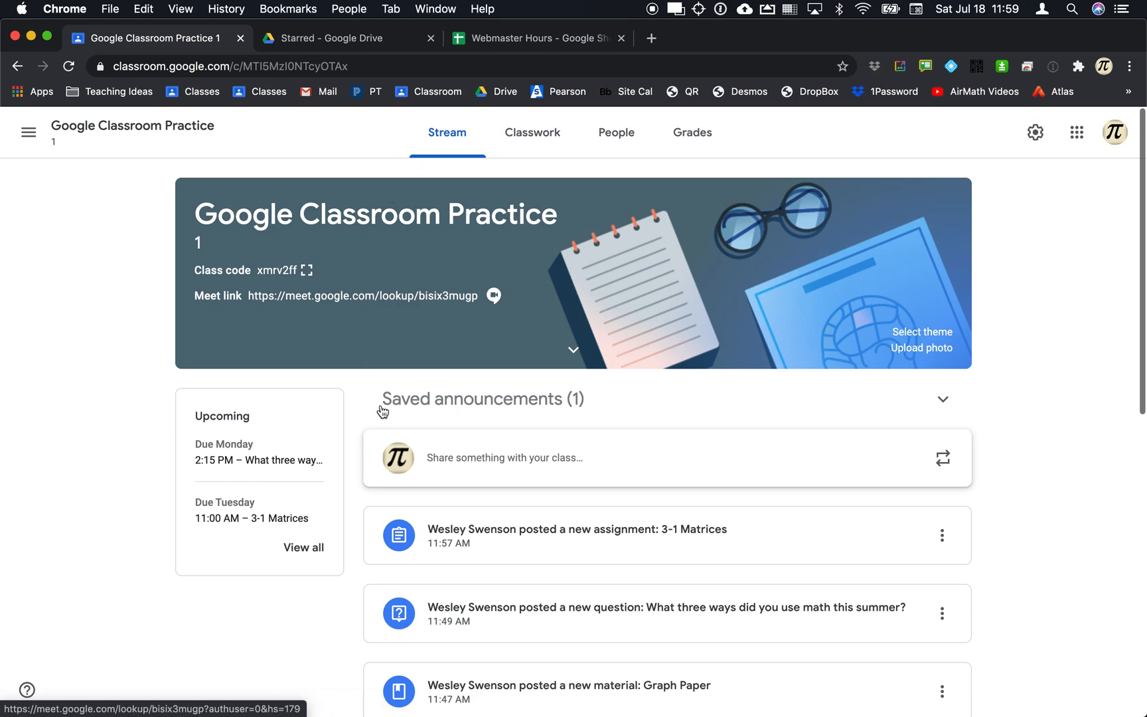
{"action": "left_click", "coordinate": [498, 523]}
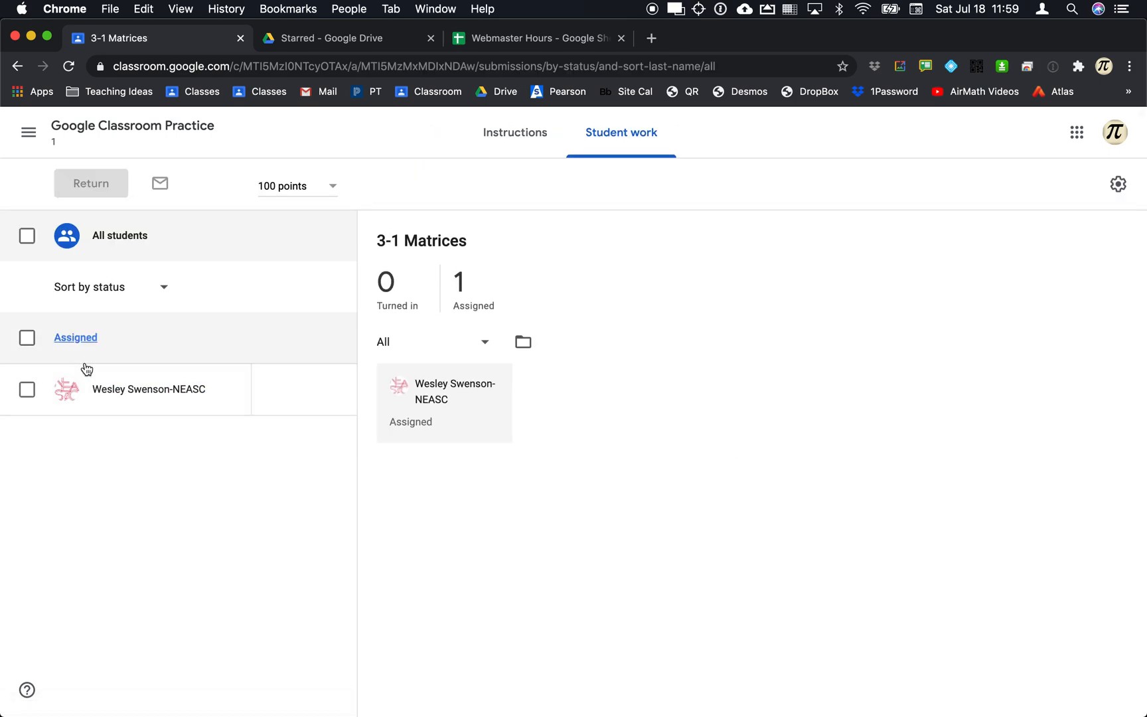
{"action": "left_click", "coordinate": [110, 391]}
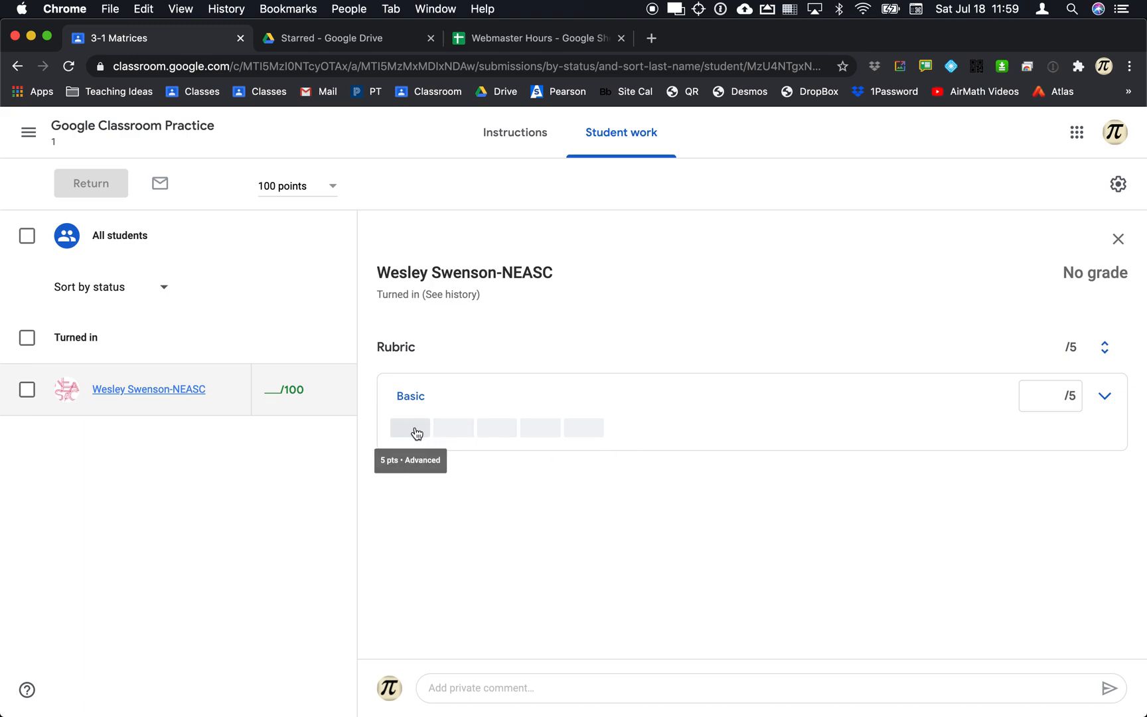
{"action": "left_click", "coordinate": [417, 433]}
{"action": "left_click", "coordinate": [596, 435]}
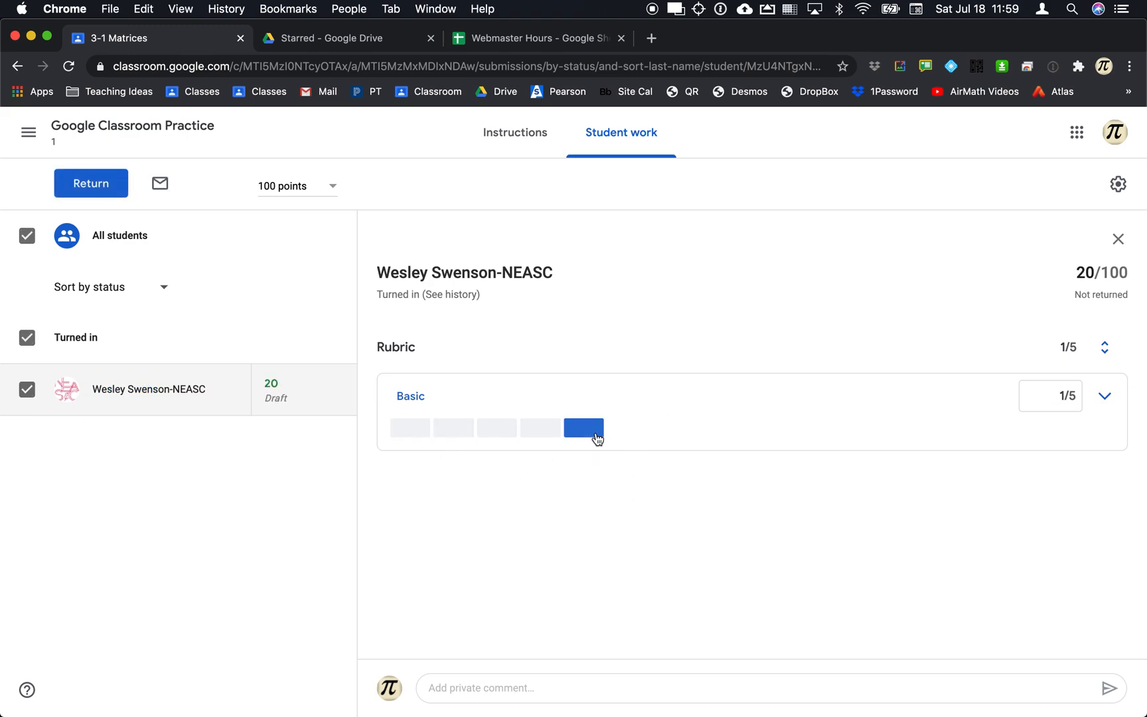
Post a private comment asking the student to attach work and resubmit, then return it.
{"action": "left_click", "coordinate": [579, 684]}
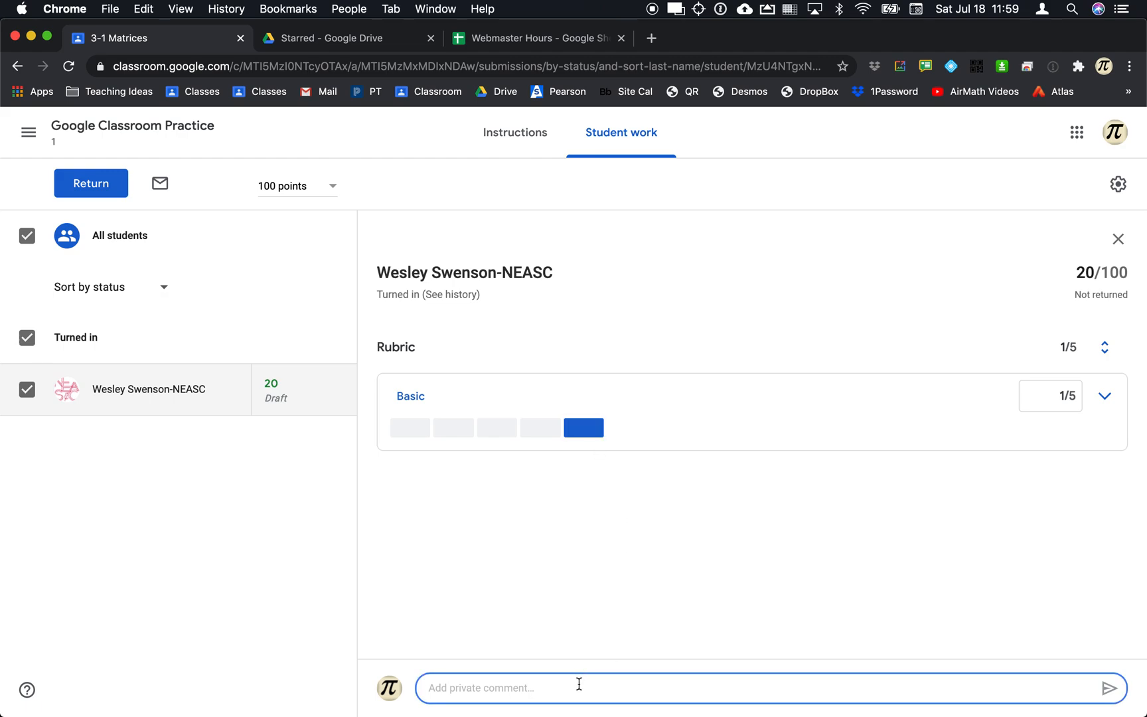
{"action": "type", "text": "Be"}
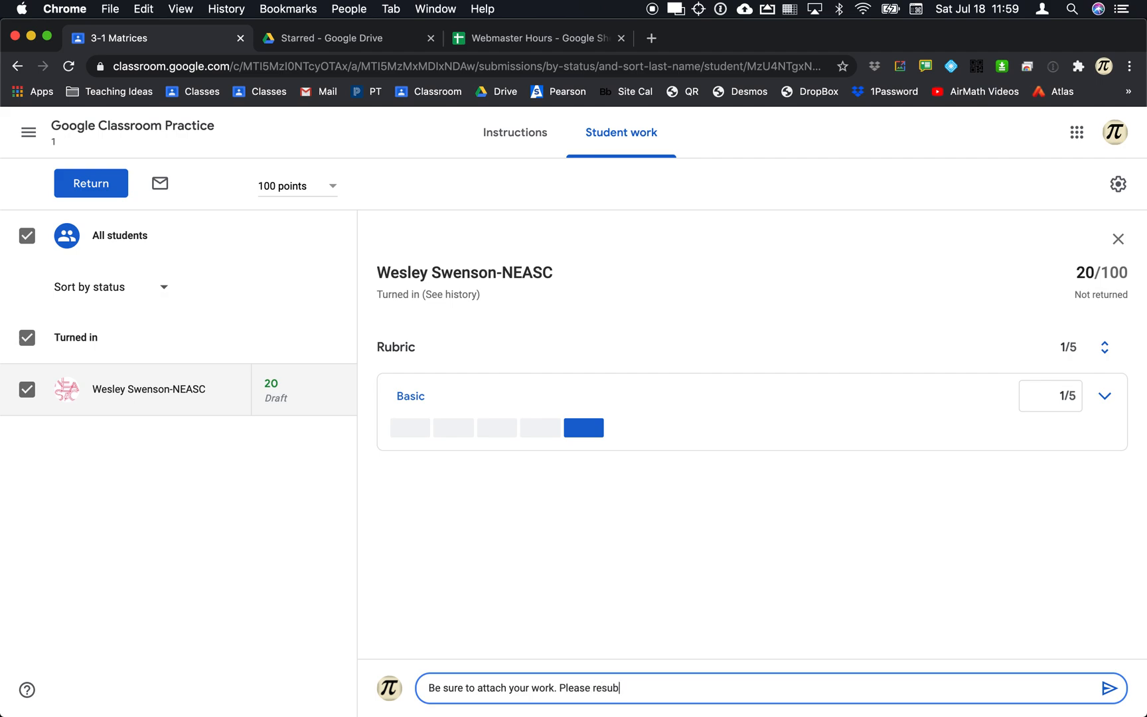
{"action": "left_click", "coordinate": [1108, 688]}
{"action": "left_click", "coordinate": [116, 189]}
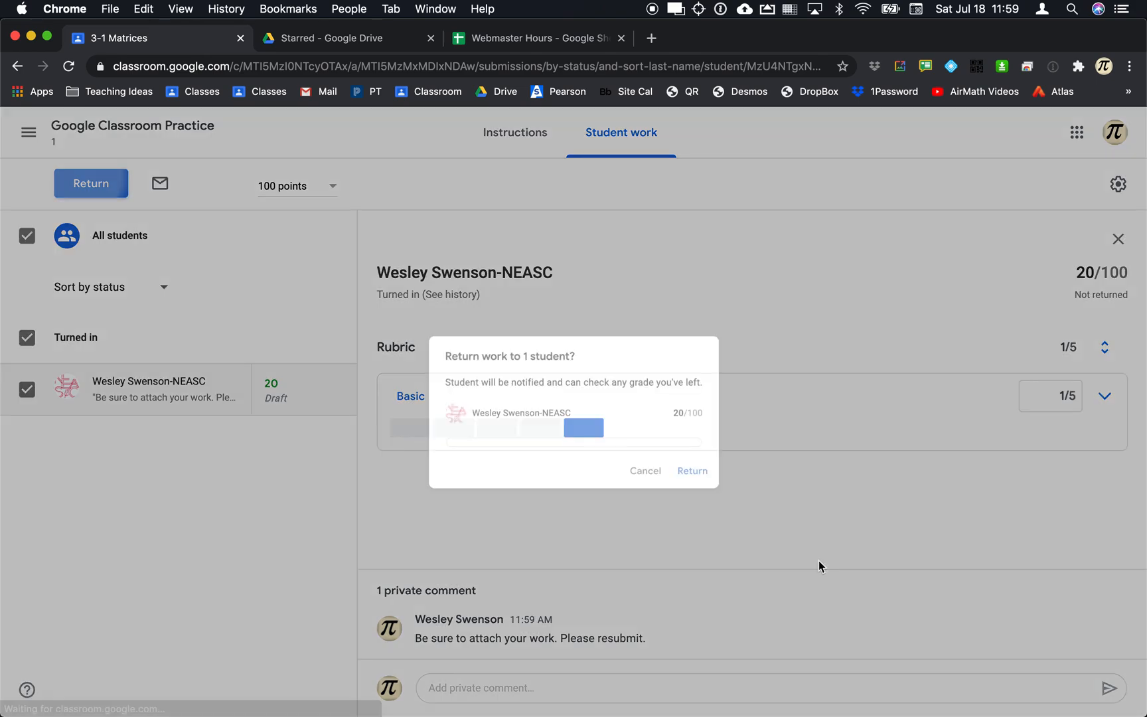
{"action": "left_click", "coordinate": [709, 493]}
{"action": "key", "text": "super+Tab"}
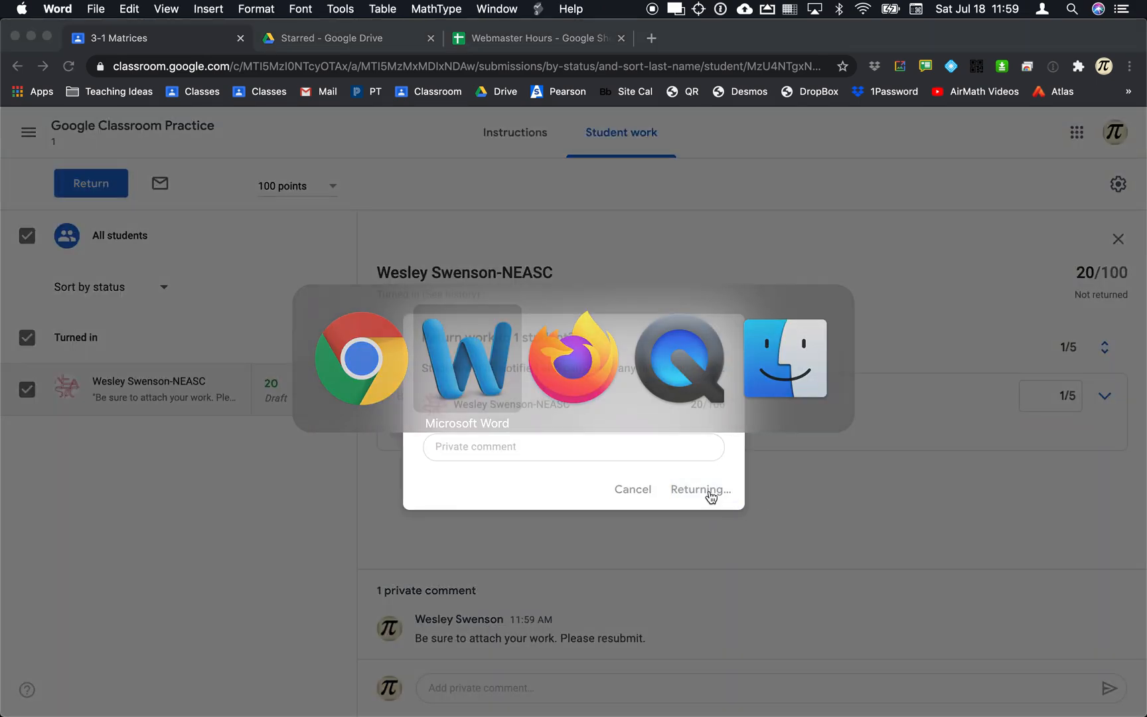
{"action": "key", "text": "super+Tab"}
{"action": "key", "text": "super+Tab"}
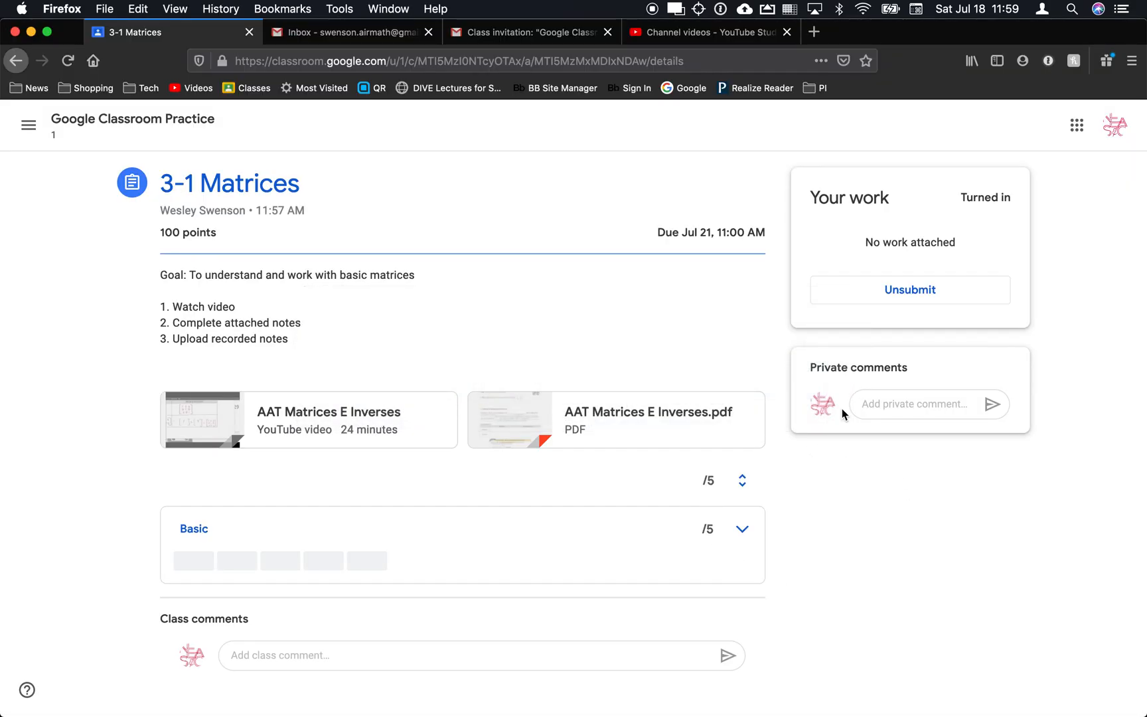
Reload the graded assignment as the student and try attaching a recent Google Drive file.
{"action": "key", "text": "super+r"}
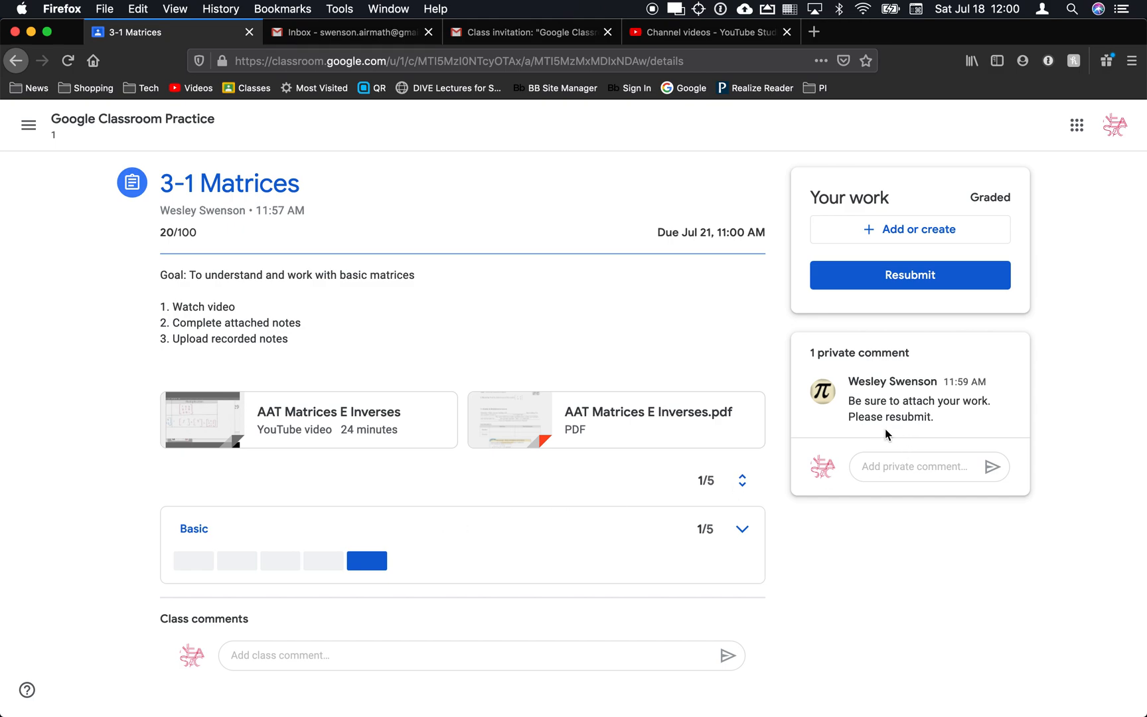
{"action": "left_click", "coordinate": [898, 239]}
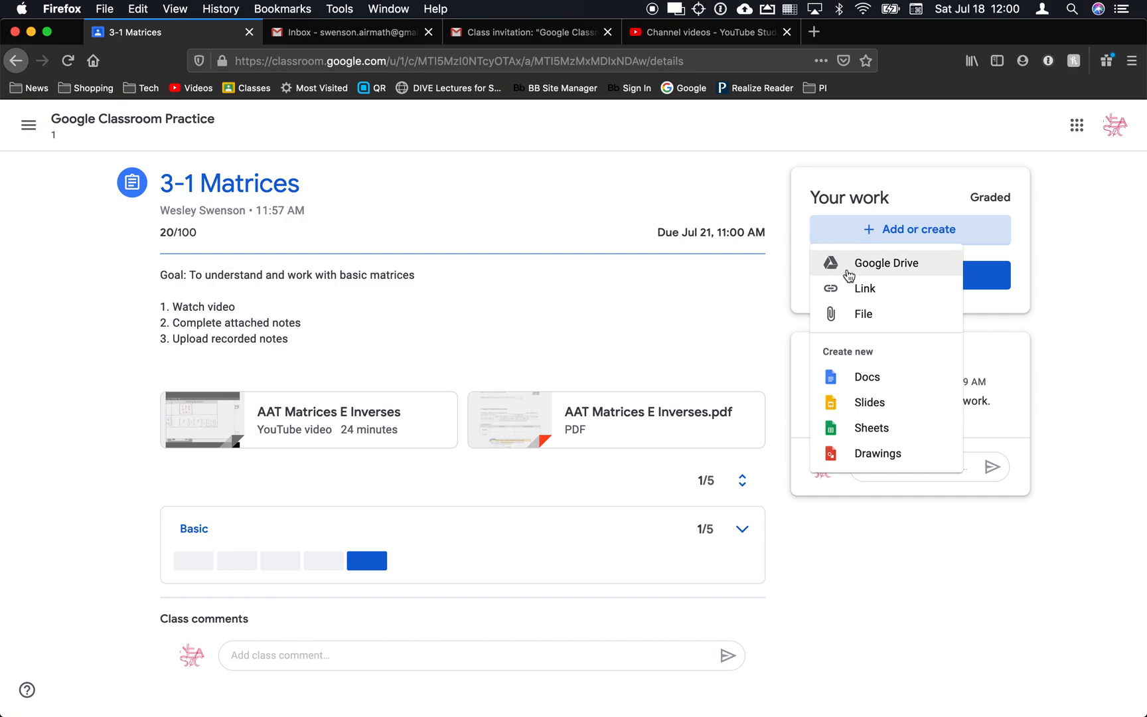
{"action": "left_click", "coordinate": [827, 266]}
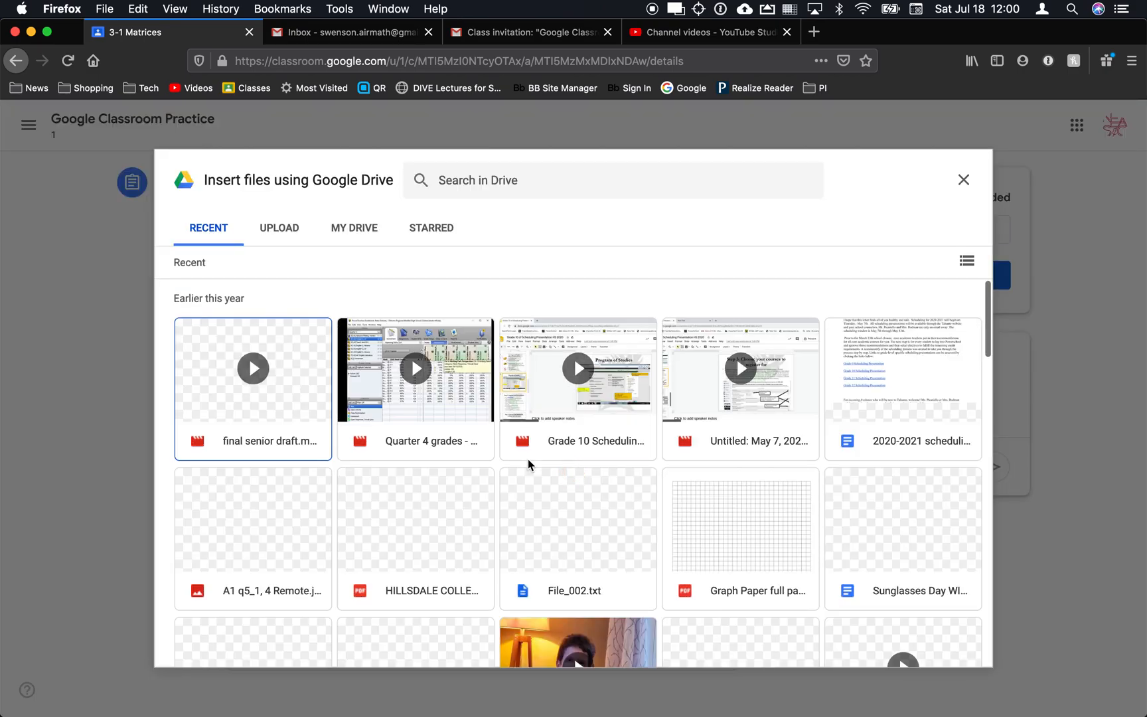
{"action": "scroll", "coordinate": [358, 495], "scroll_direction": "down", "scroll_amount": 4}
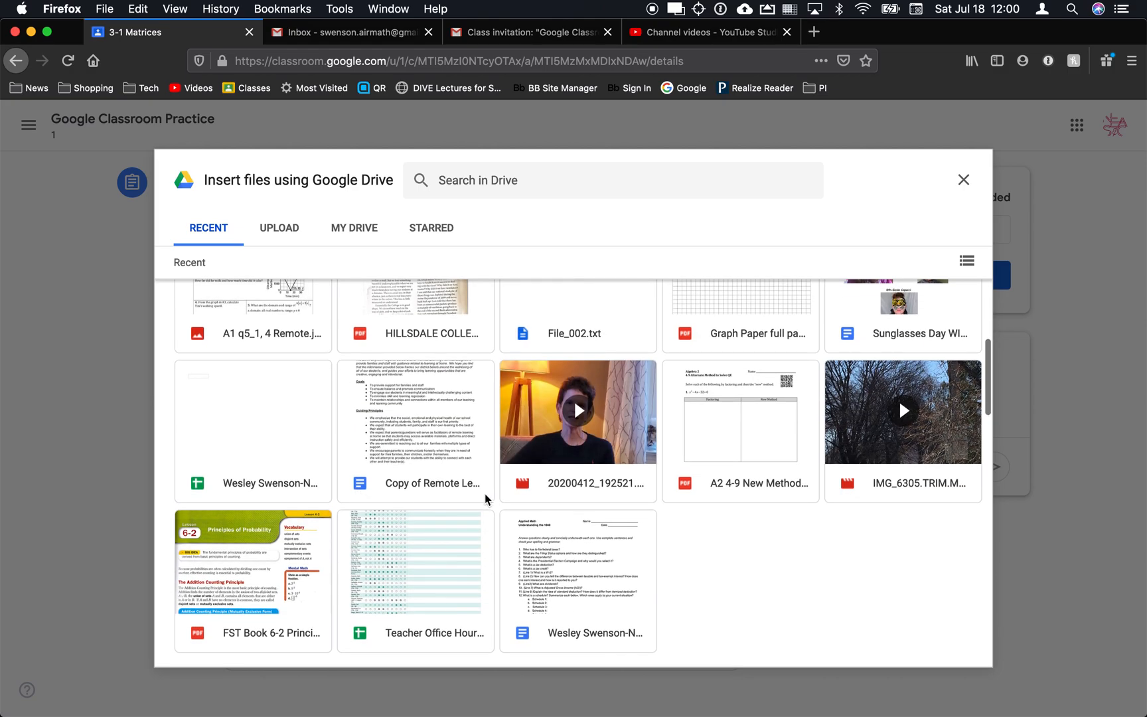
{"action": "scroll", "coordinate": [483, 499], "scroll_direction": "down", "scroll_amount": 1}
{"action": "left_click", "coordinate": [449, 420]}
{"action": "double_click", "coordinate": [449, 420]}
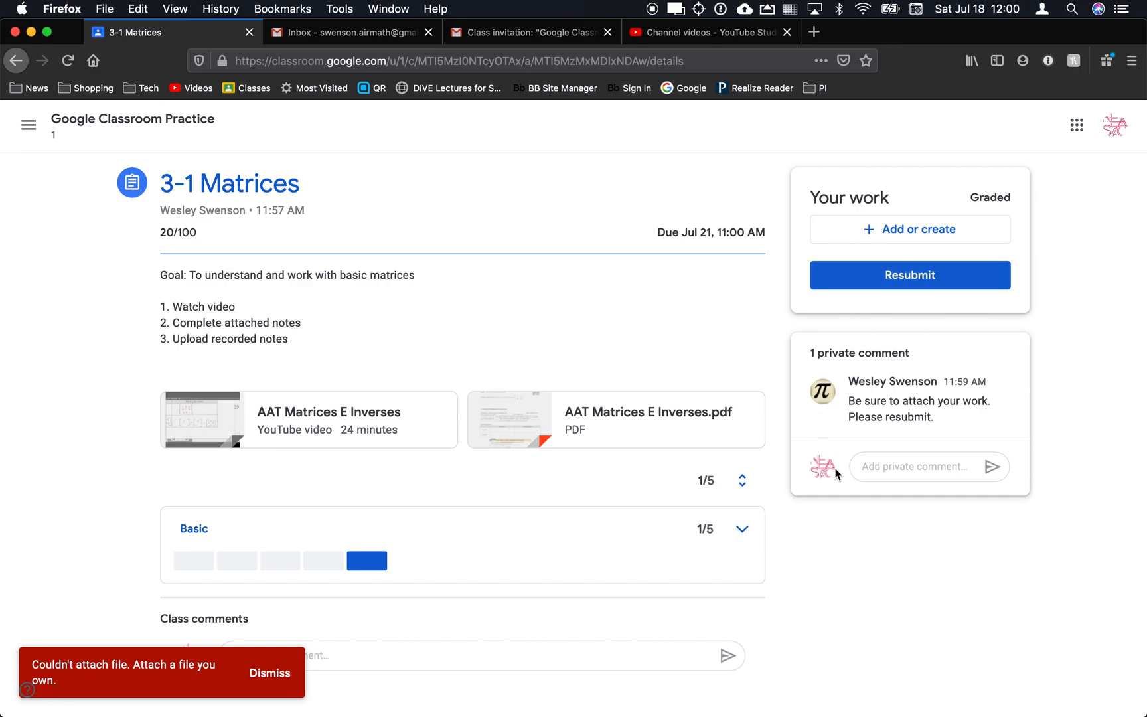
{"action": "key", "text": "super+Tab"}
{"action": "key", "text": "super+Tab"}
{"action": "key", "text": "super+Tab"}
{"action": "key", "text": "super+Tab"}
{"action": "key", "text": "super+shift+Tab"}
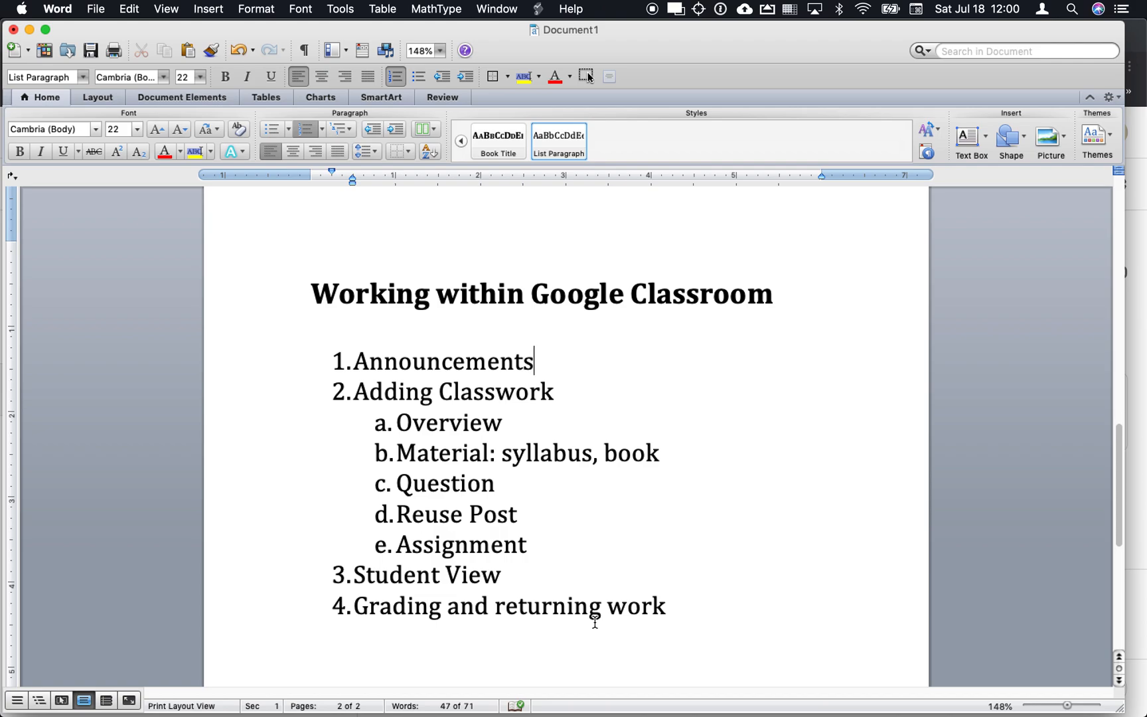
Switch to the Word outline listing Announcements through Grading and returning work.
{"action": "key", "text": "super+Tab"}
{"action": "key", "text": "super+Tab"}
{"action": "key", "text": "super+Tab"}
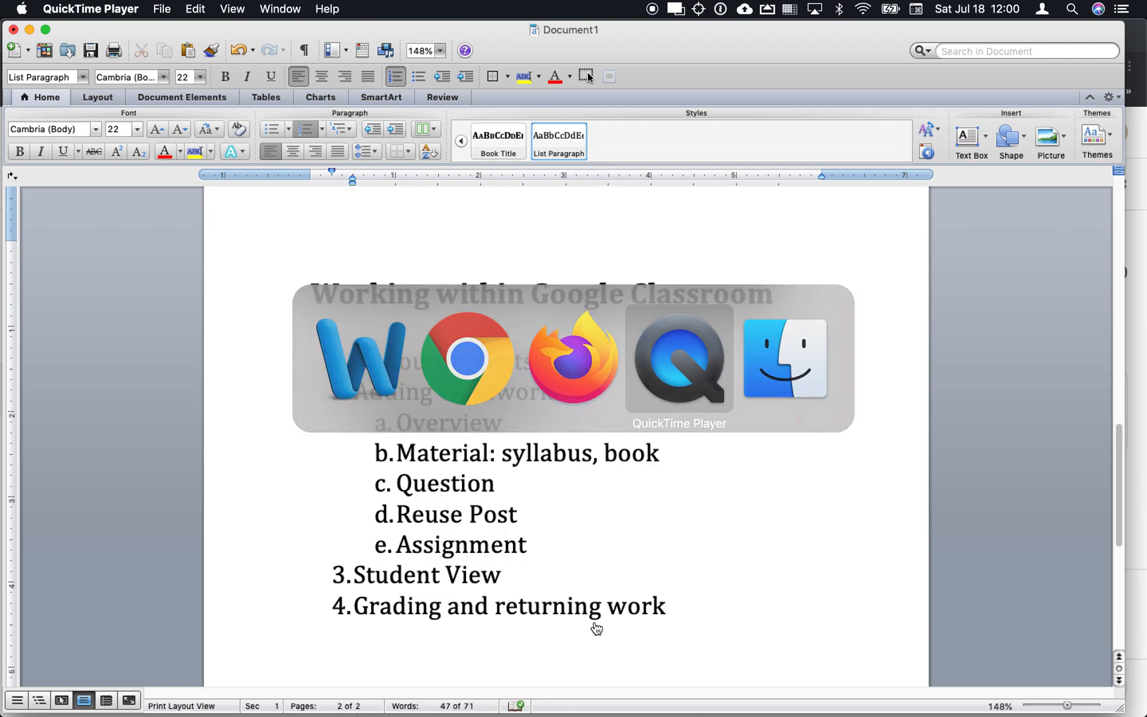